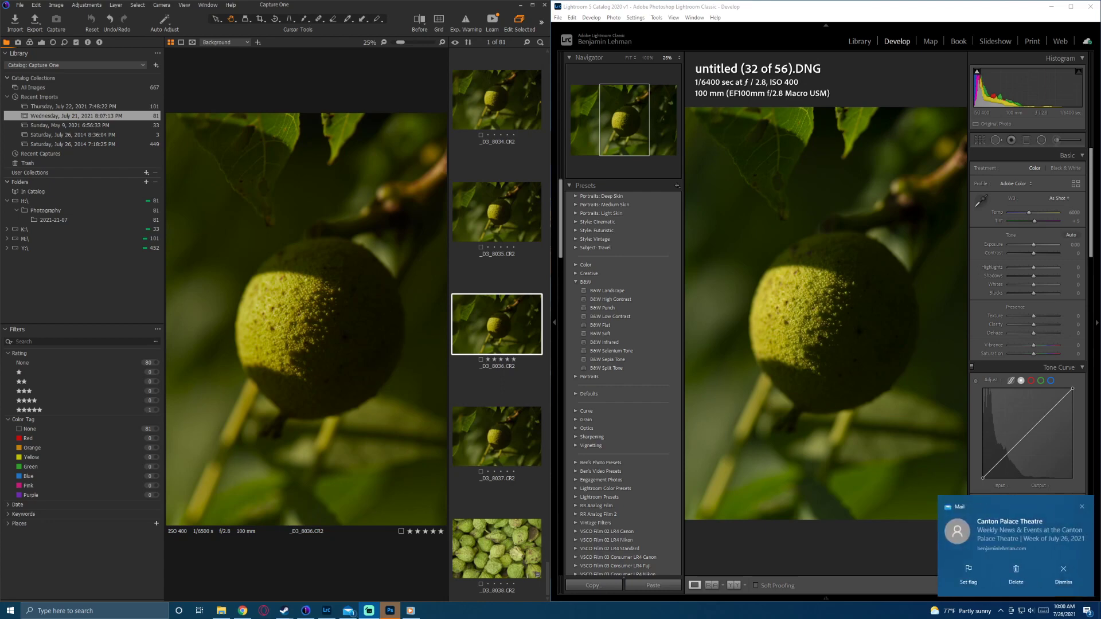
Step: Dismiss the mail notification and check the version information of Capture One and Lightroom Classic
click(1063, 571)
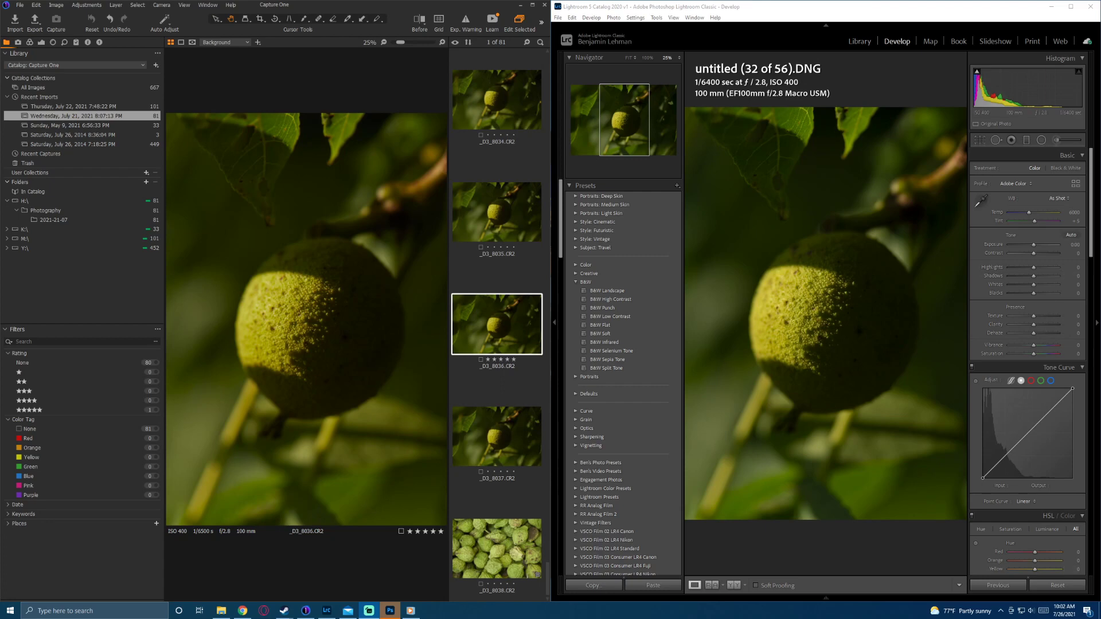
click(230, 6)
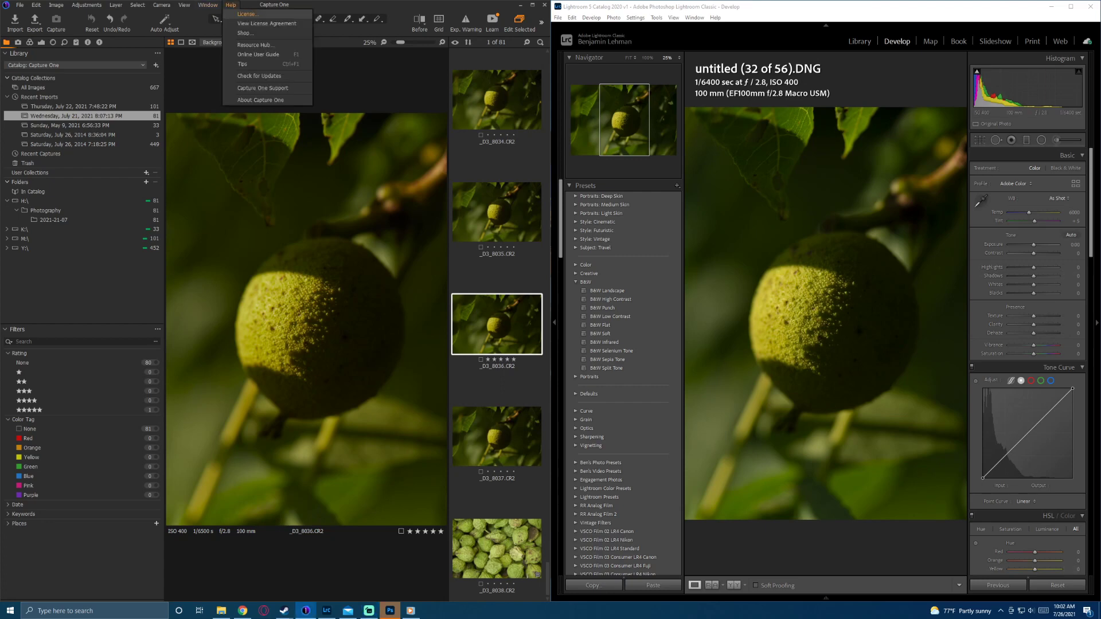
click(260, 100)
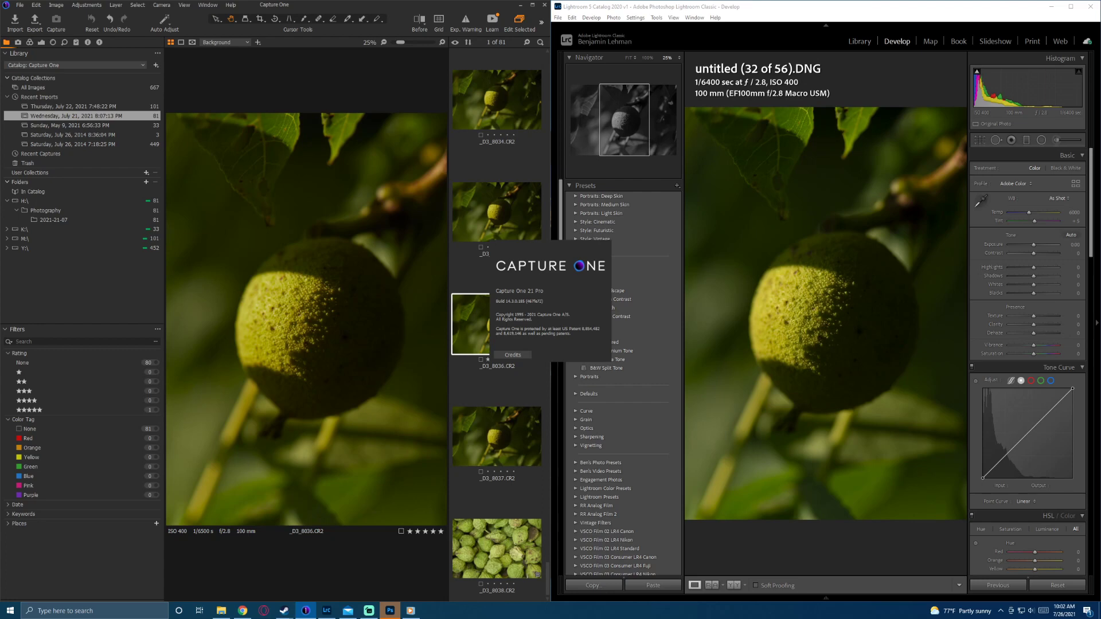
click(714, 18)
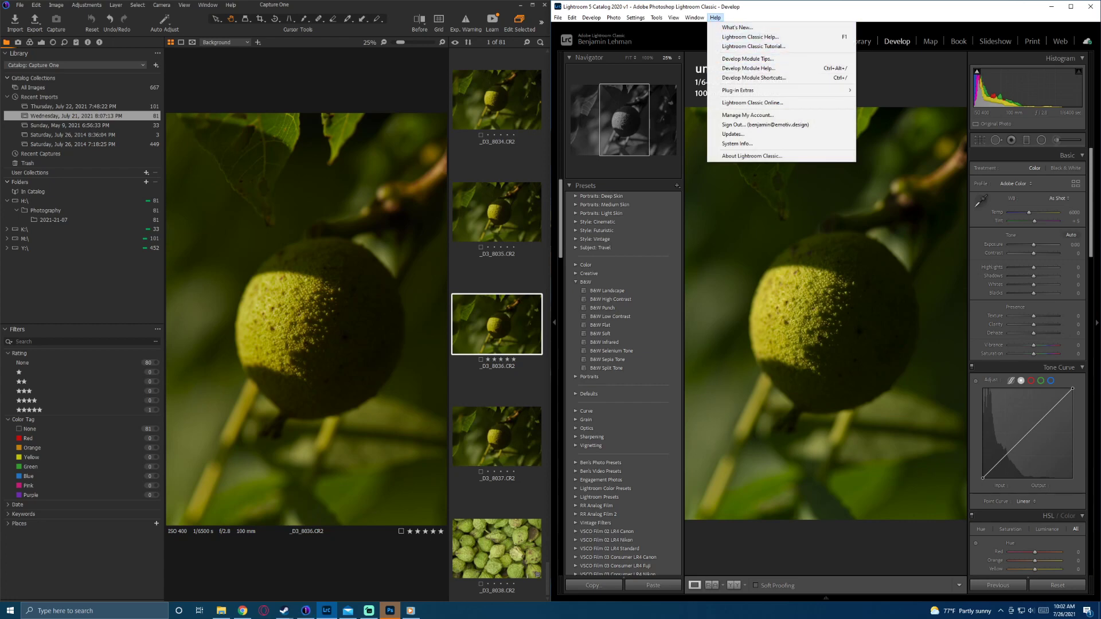
click(751, 156)
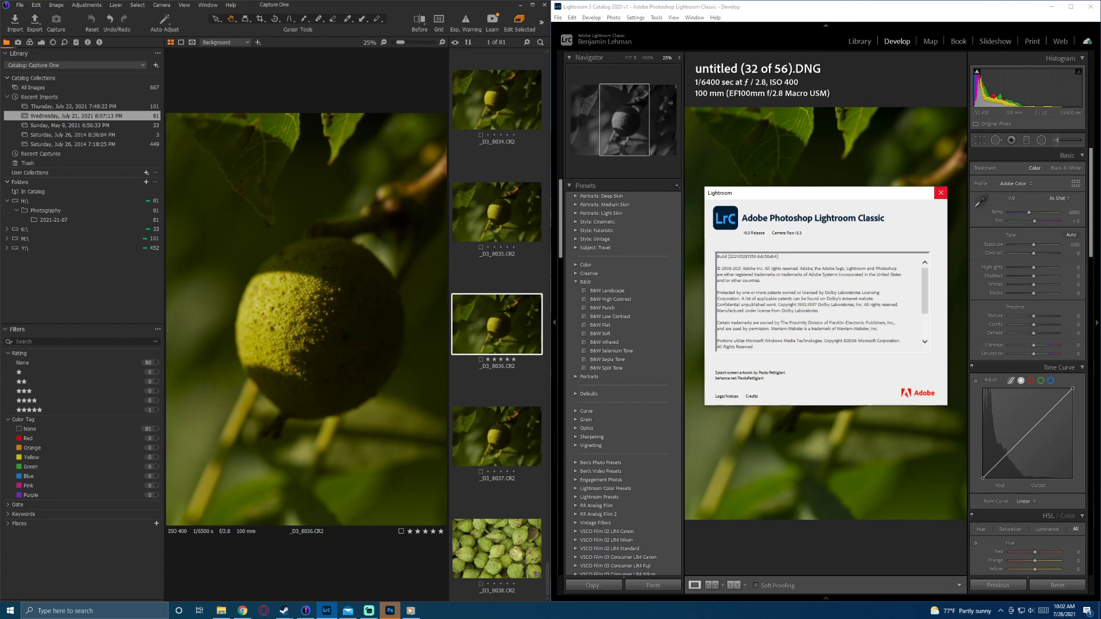
click(940, 192)
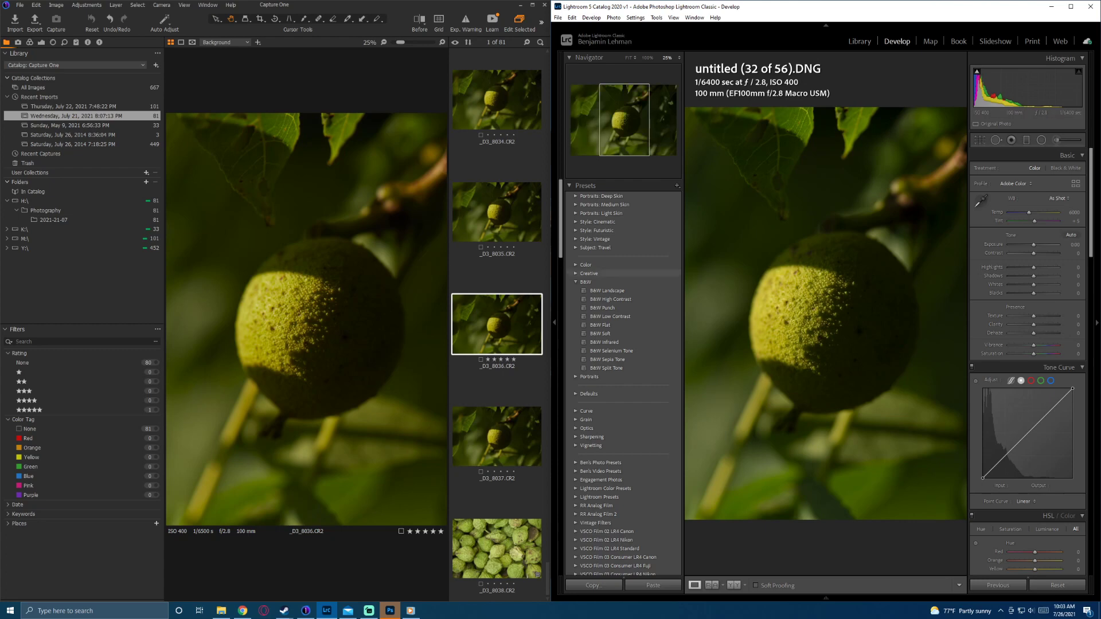
Step: Look through the dated photo folders in Lightroom Classic's Library and return to the Develop module
scroll(619, 378, down, 2)
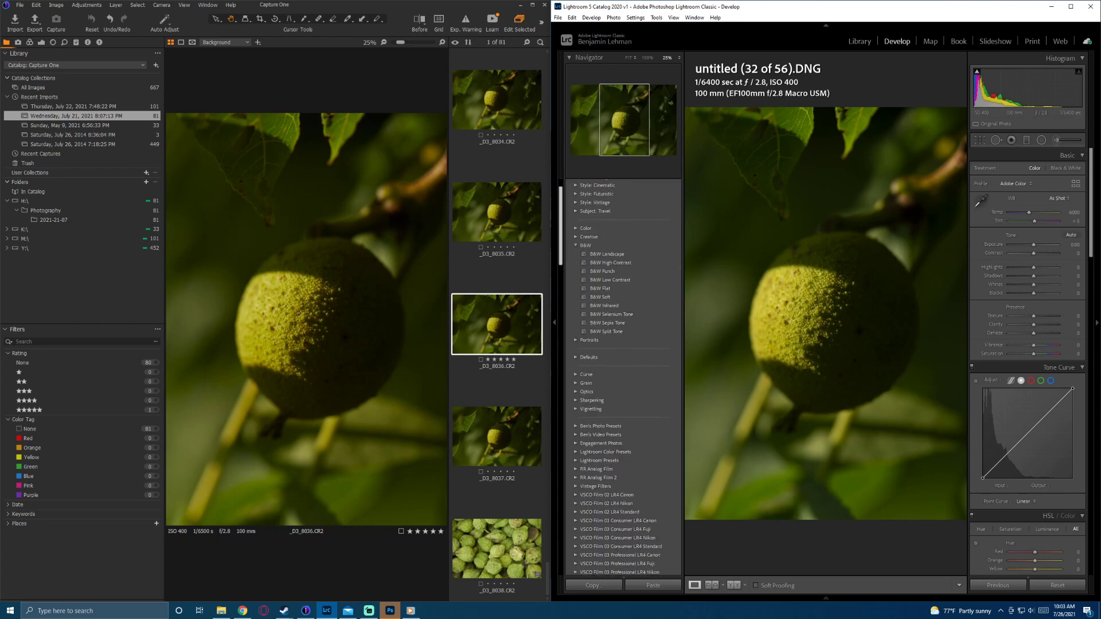
key(g)
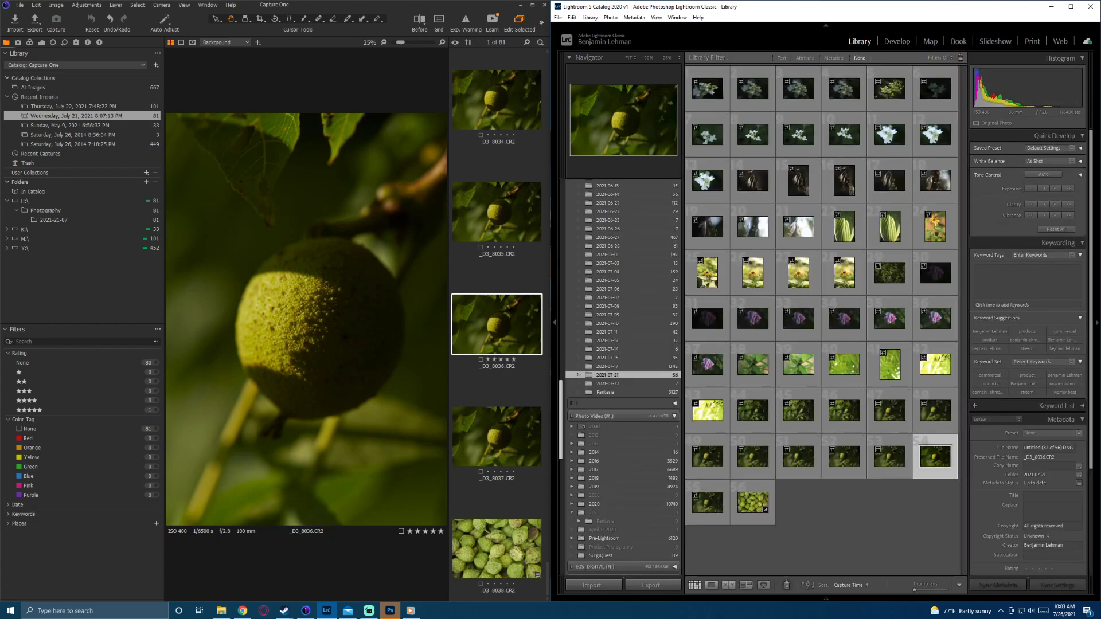
drag(560, 419, 560, 367)
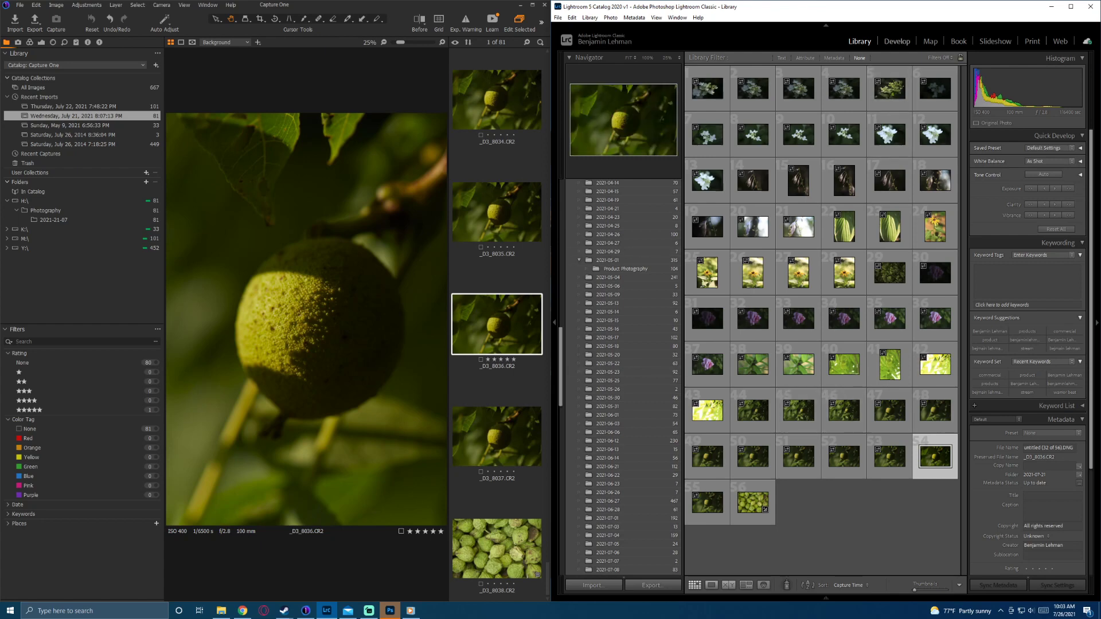
click(897, 41)
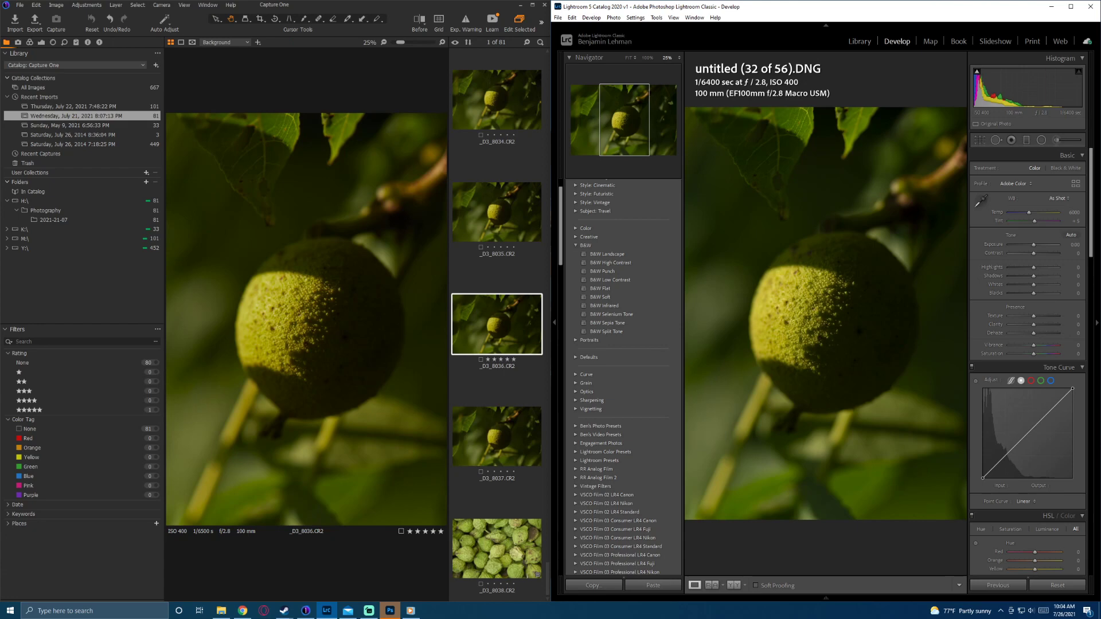
Step: Switch to Capture One, start an image import and load all CR3 files from the 2020-07-22 folder for review
key(alt+Tab)
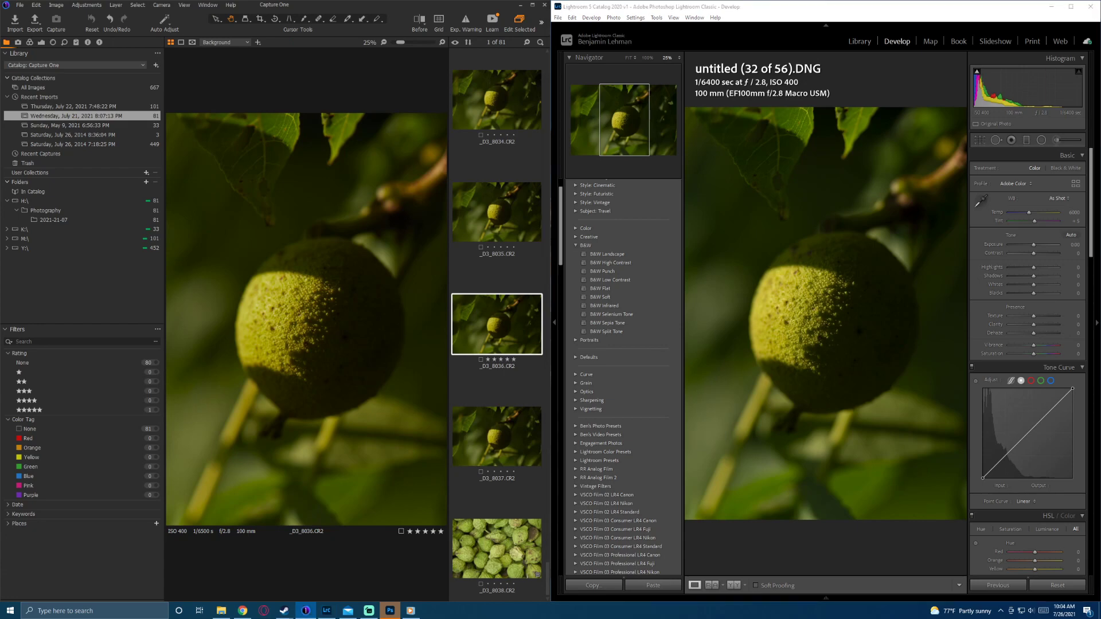
key(ctrl+shift+i)
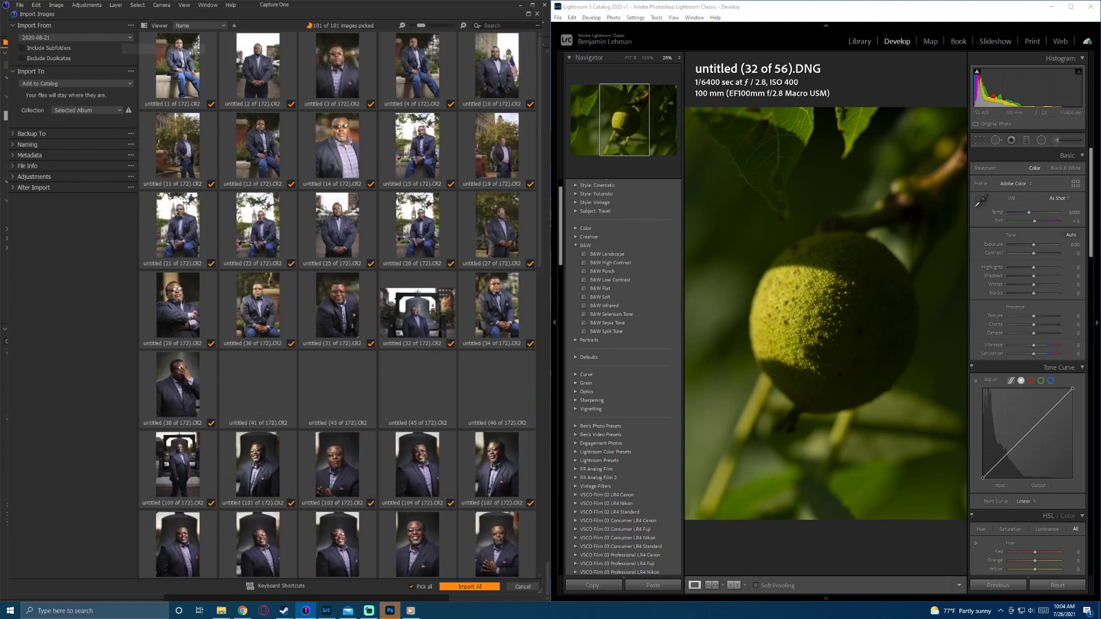
click(76, 37)
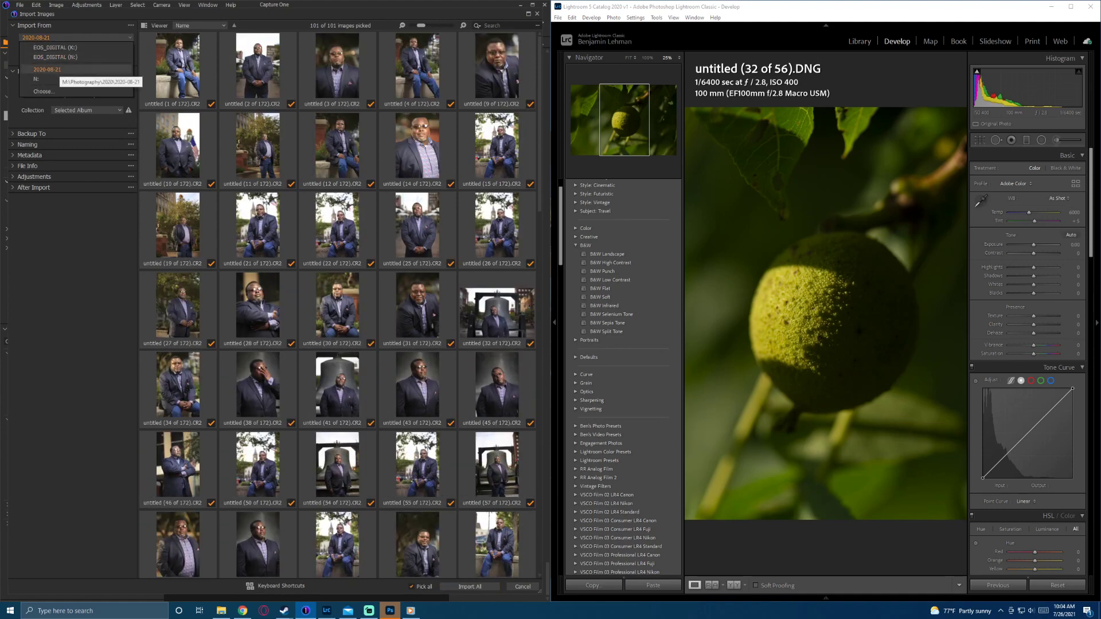
click(52, 92)
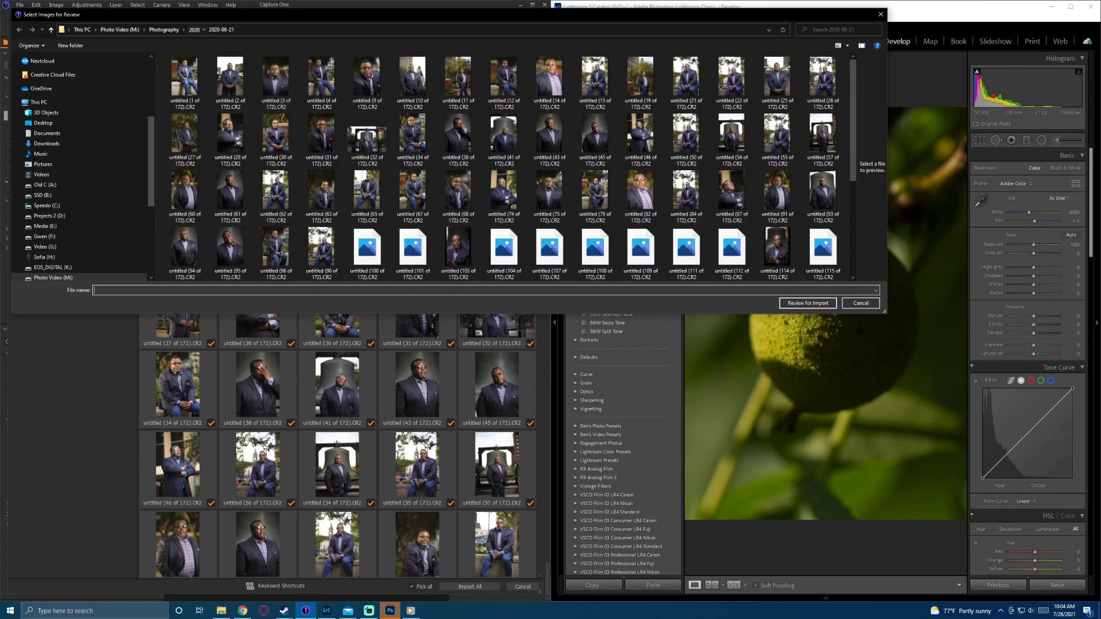
click(194, 29)
click(197, 105)
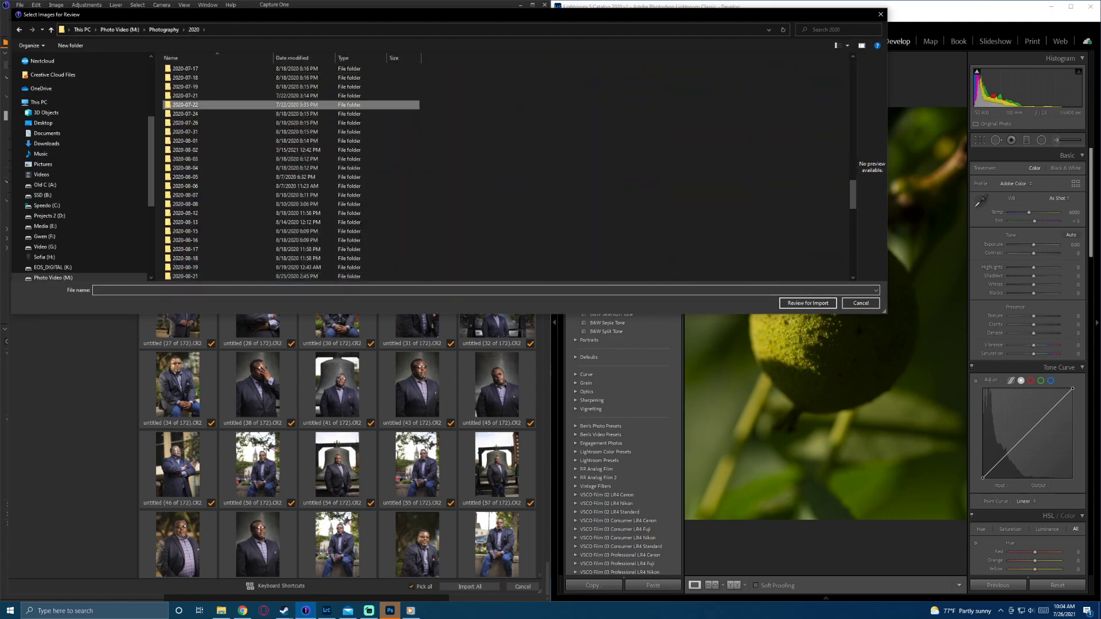
double_click(197, 104)
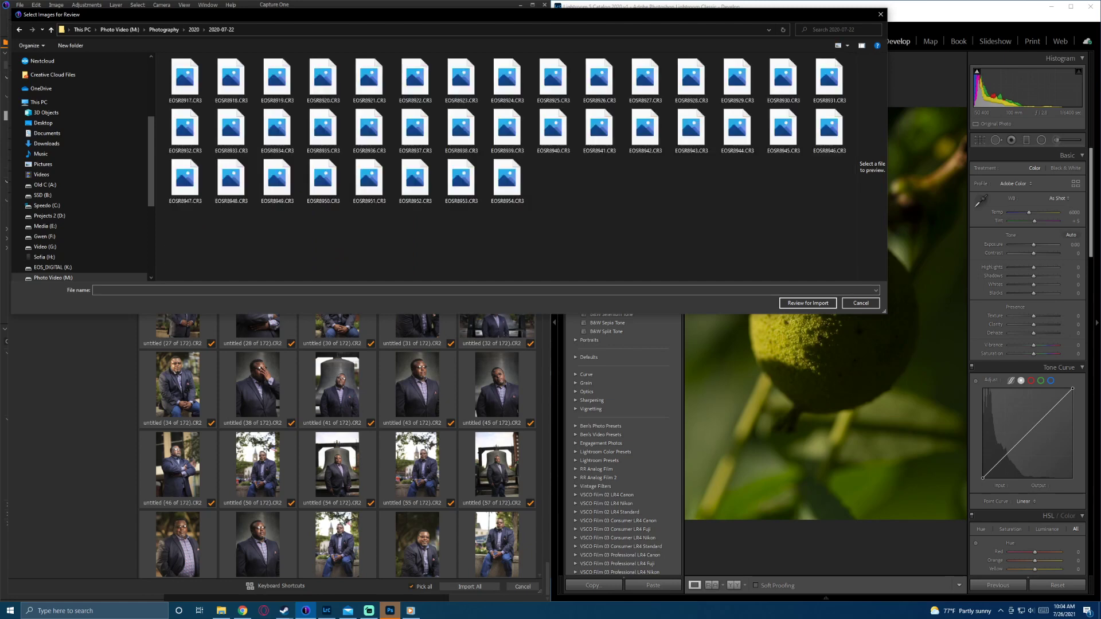
drag(162, 279, 848, 52)
click(808, 303)
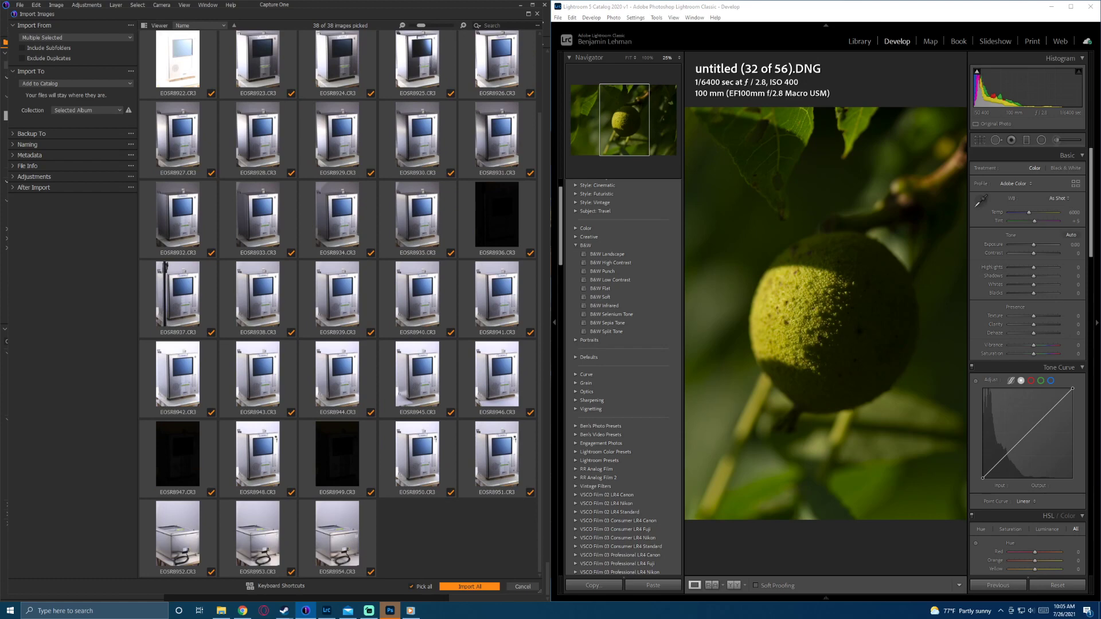
Step: Try the 2021 folder as the import destination and switch back to Add to Catalog
click(77, 84)
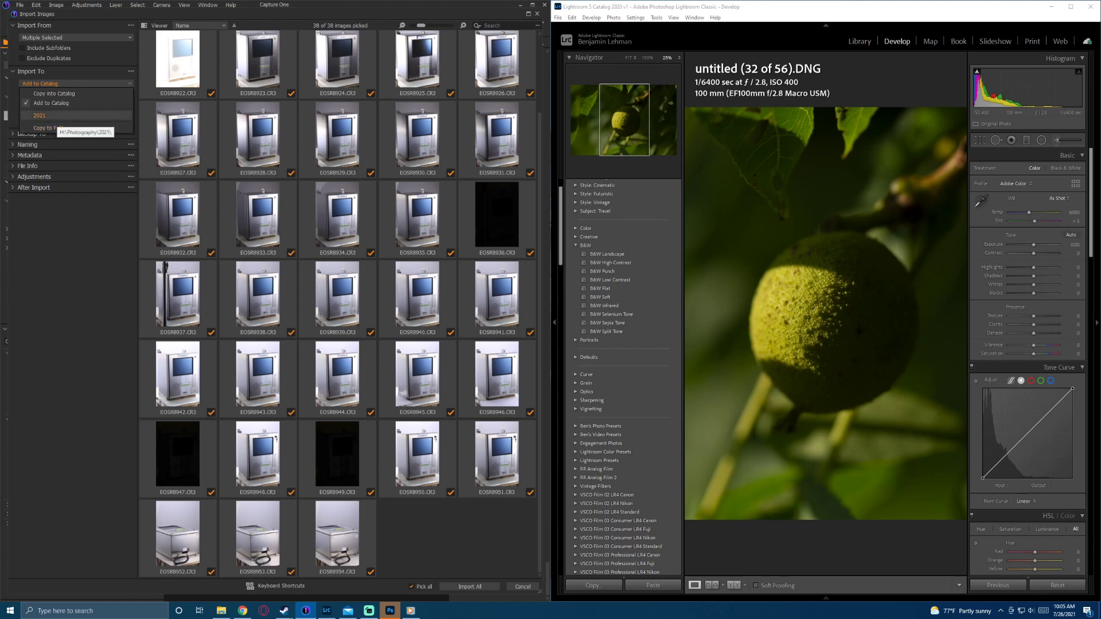
click(51, 115)
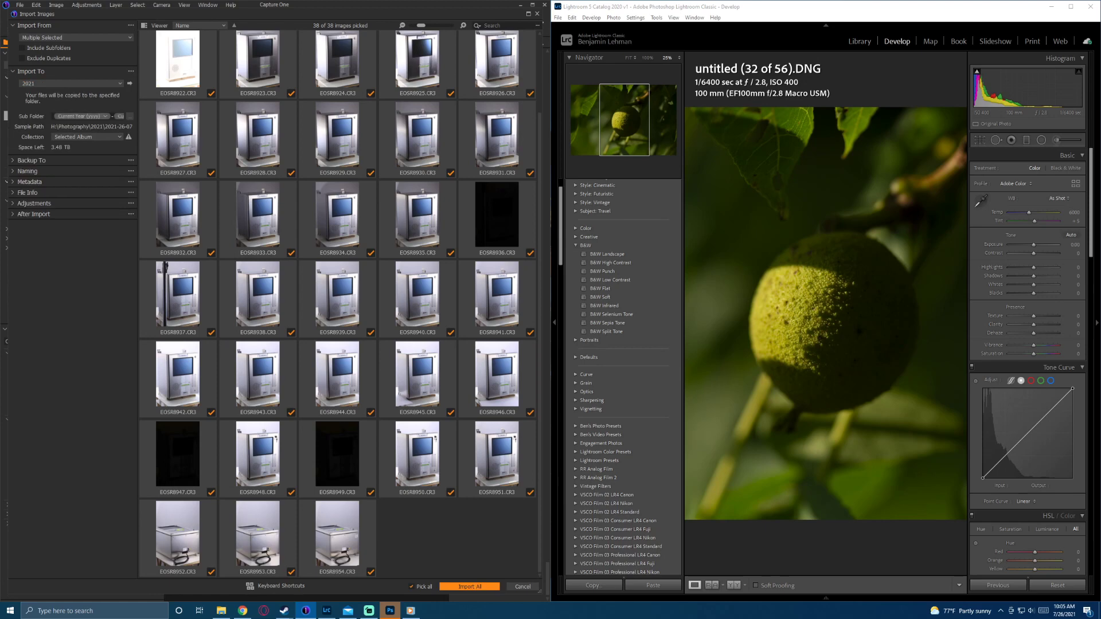
click(69, 83)
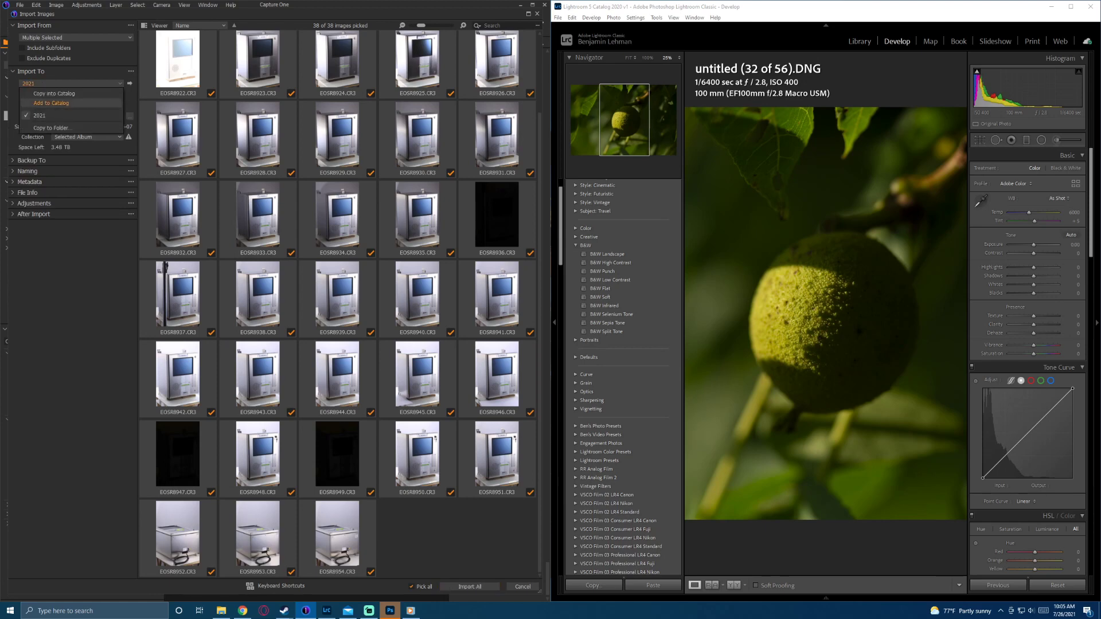
click(51, 102)
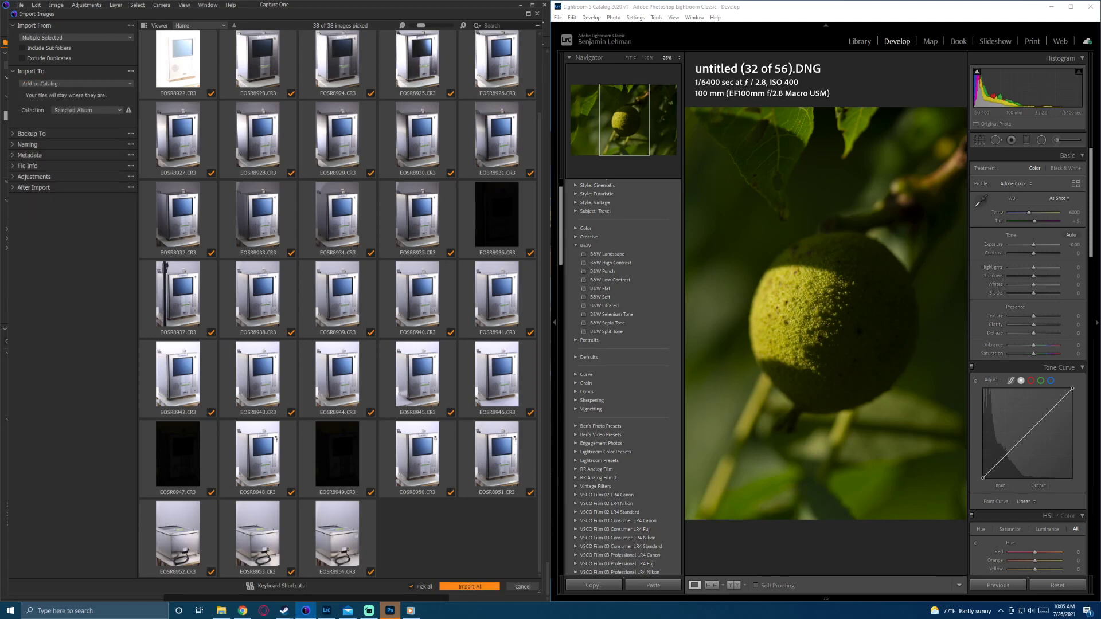
Step: Try Capture Collection and Recent Imports Only as the import collection, and return it to Selected Album
click(86, 110)
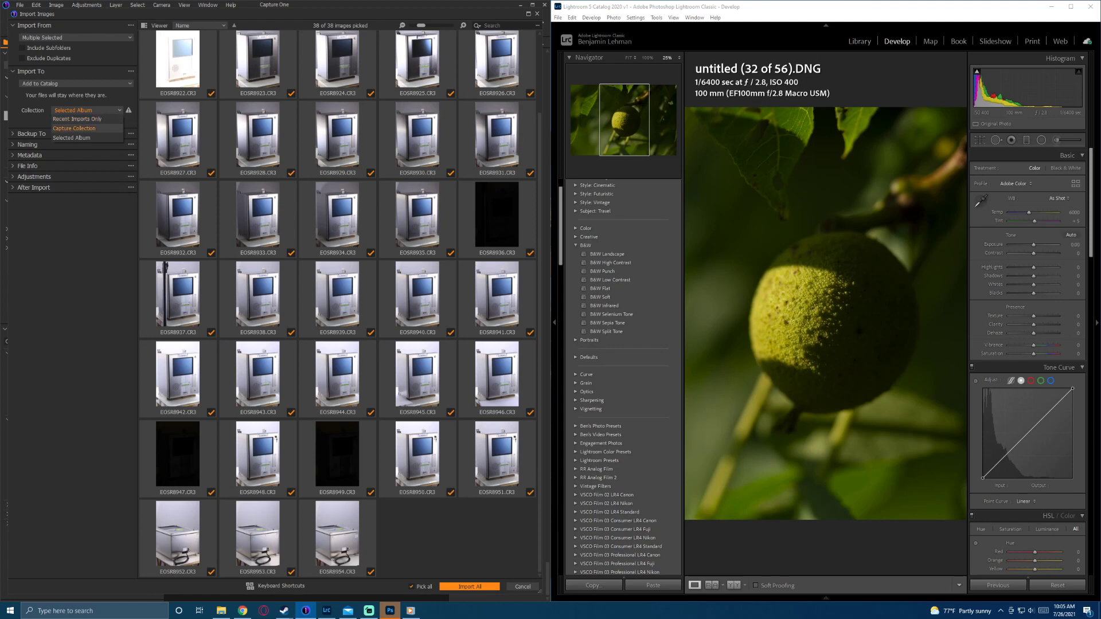
click(74, 129)
click(87, 111)
click(77, 119)
click(87, 110)
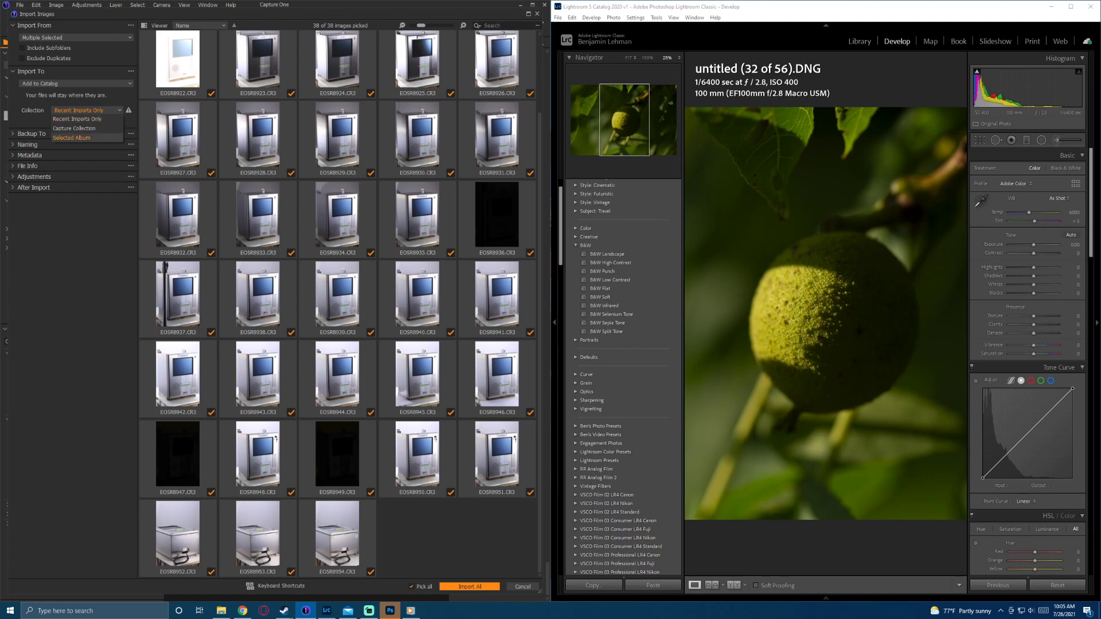
click(72, 138)
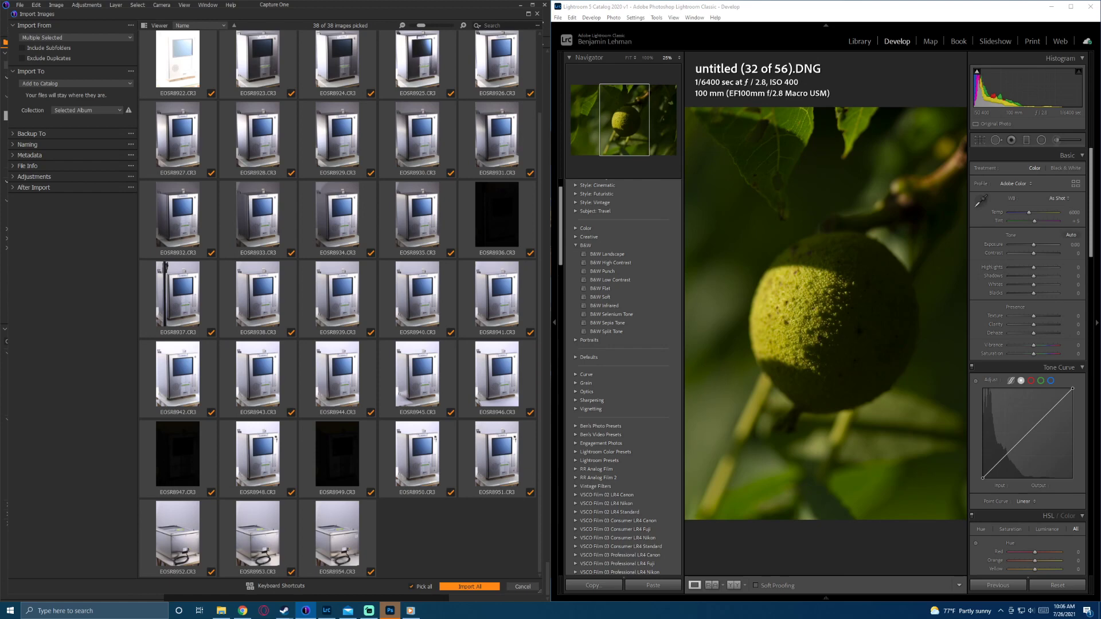
Step: Set the import destination to the 2021 folder, check the collection choices, and close the import window without importing
click(77, 84)
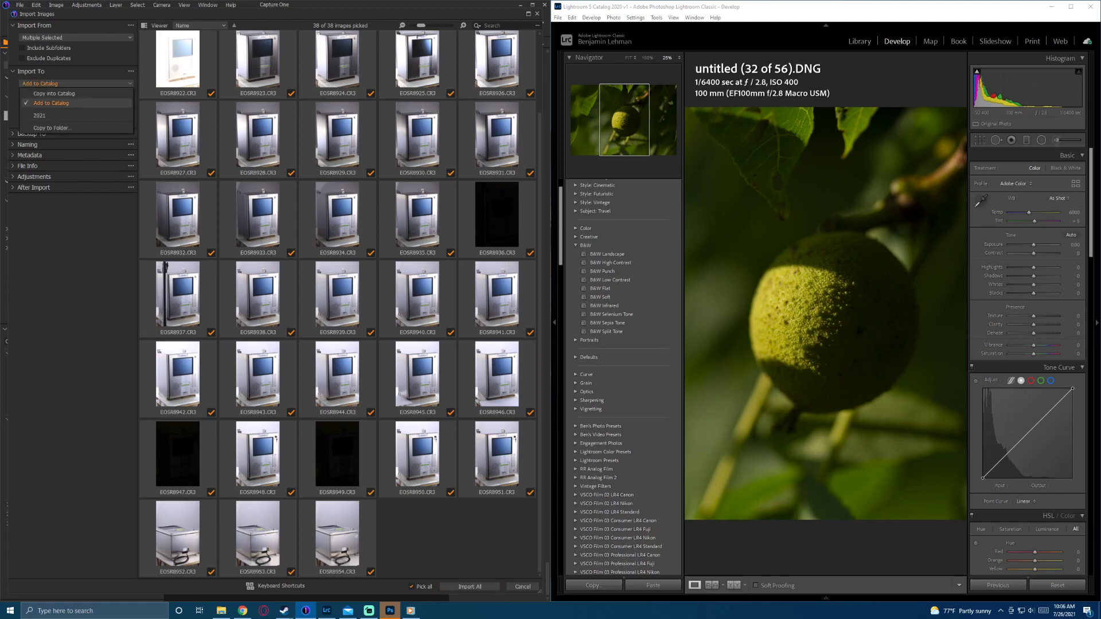
click(69, 115)
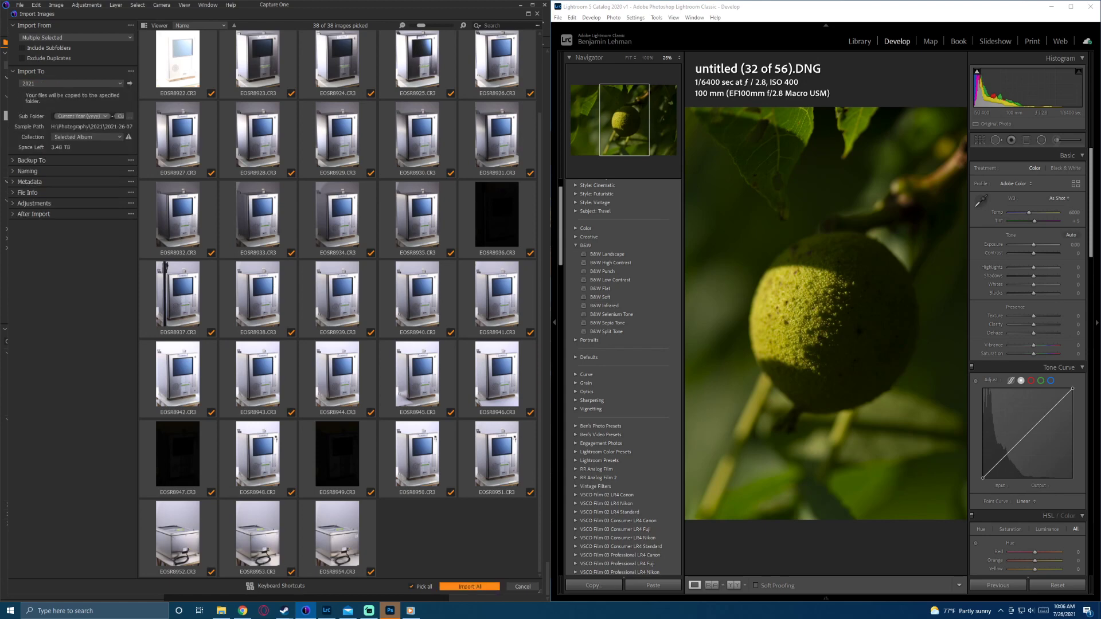
click(86, 136)
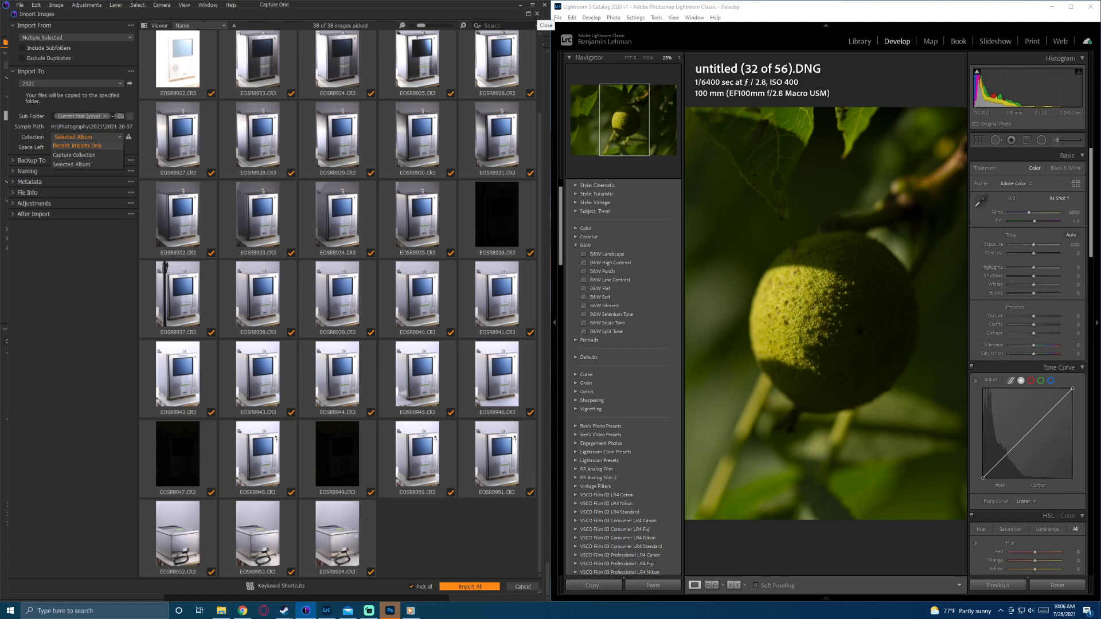
click(537, 14)
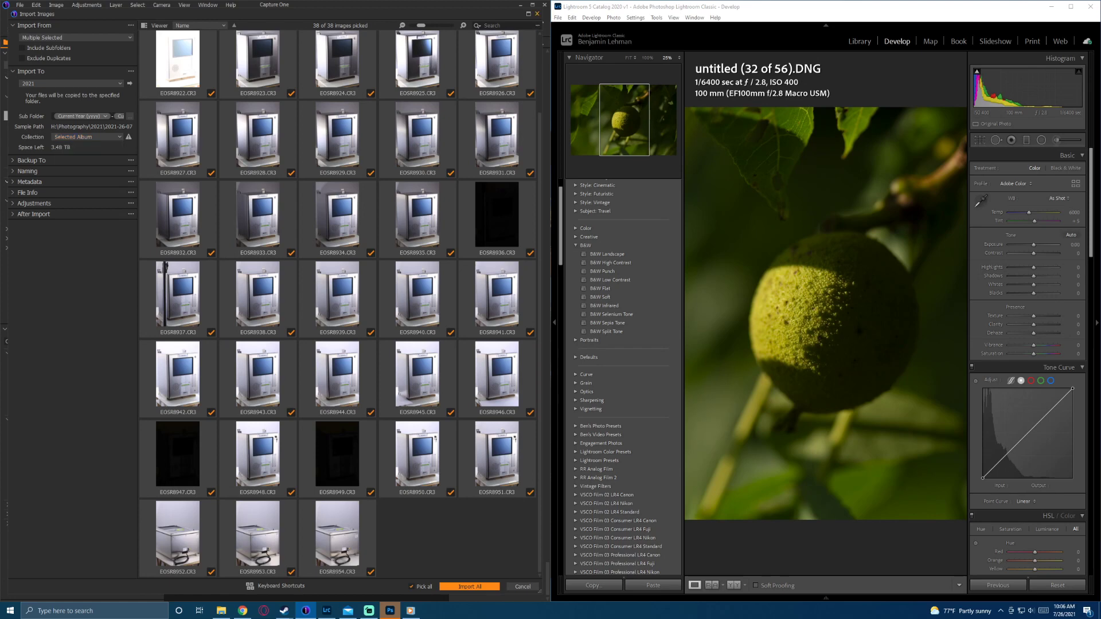
click(537, 14)
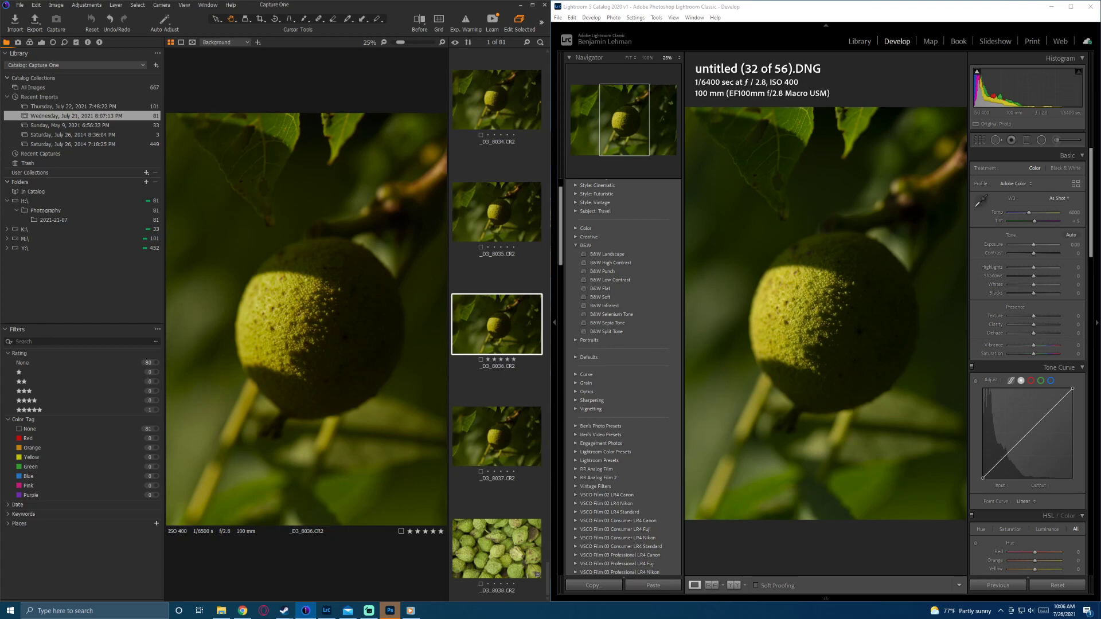
Step: Open the 2021-21-07 folder under Photography in the catalog and view _D3_8036.CR2 at 25% zoom
click(33, 191)
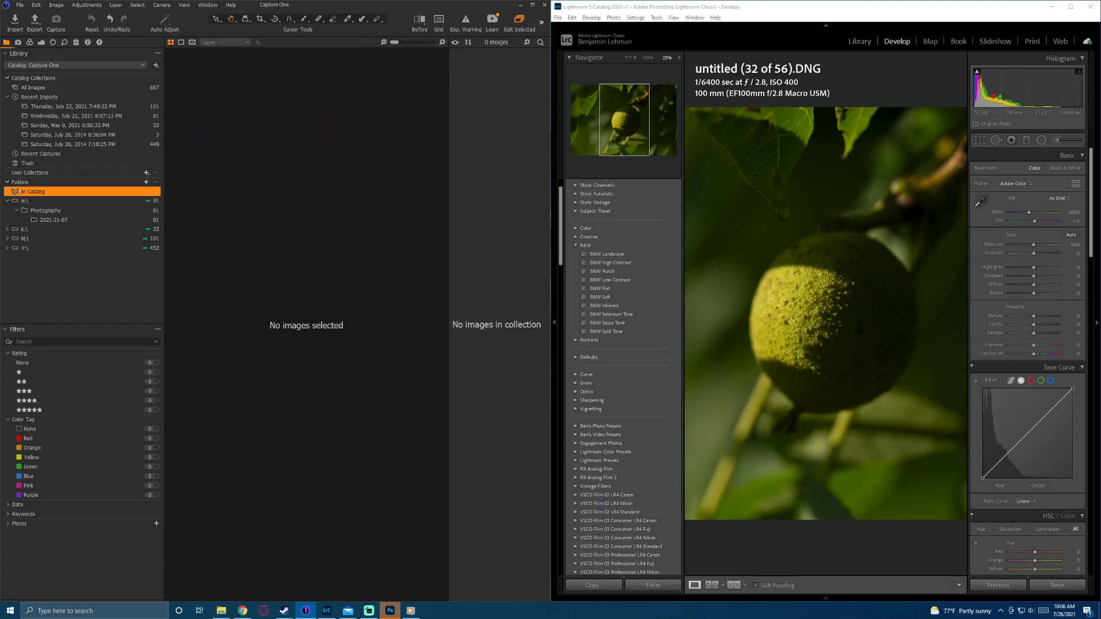
click(45, 210)
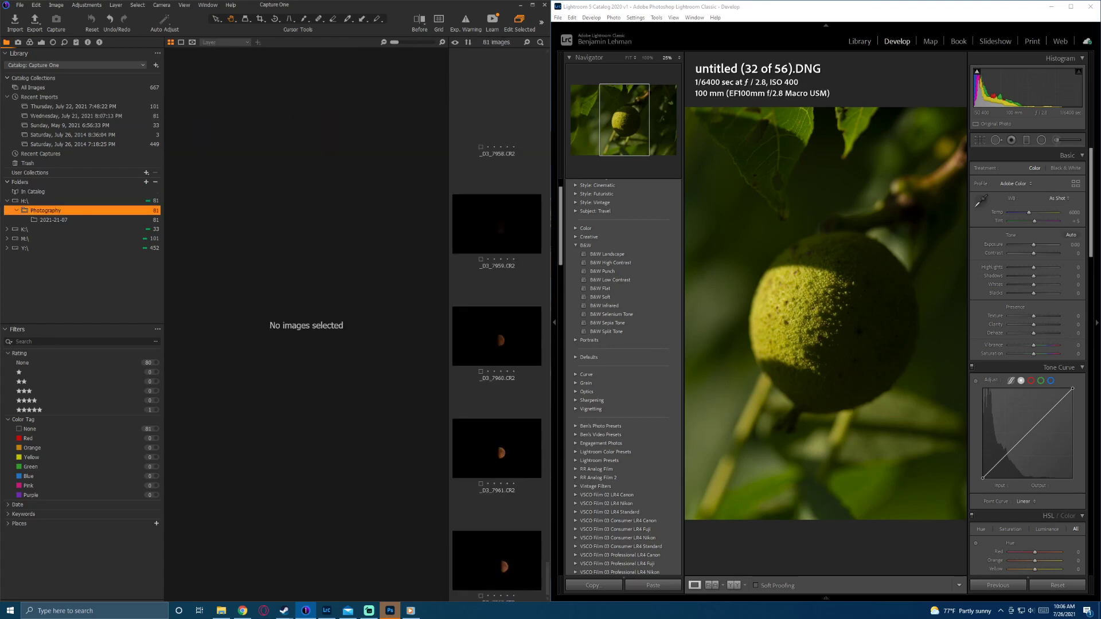
click(53, 220)
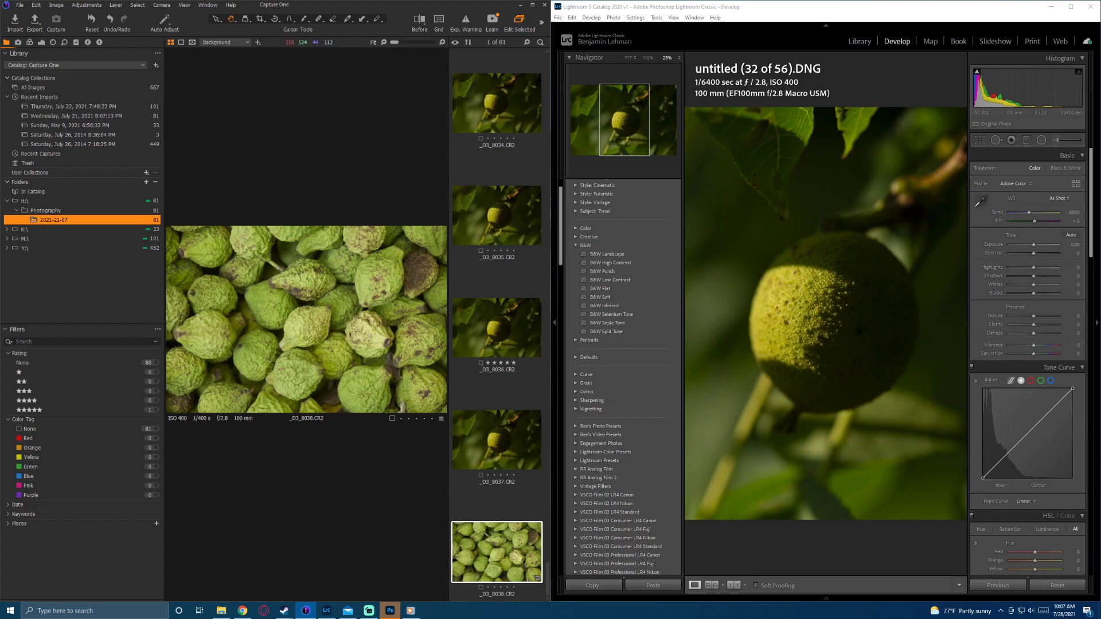
click(496, 328)
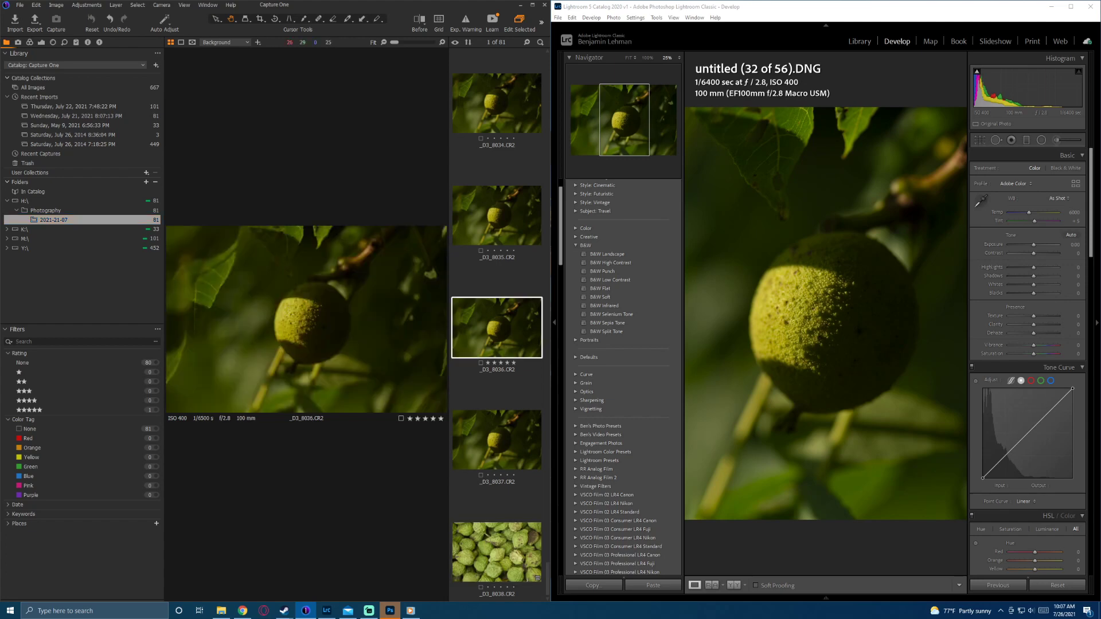
scroll(306, 319, up, 3)
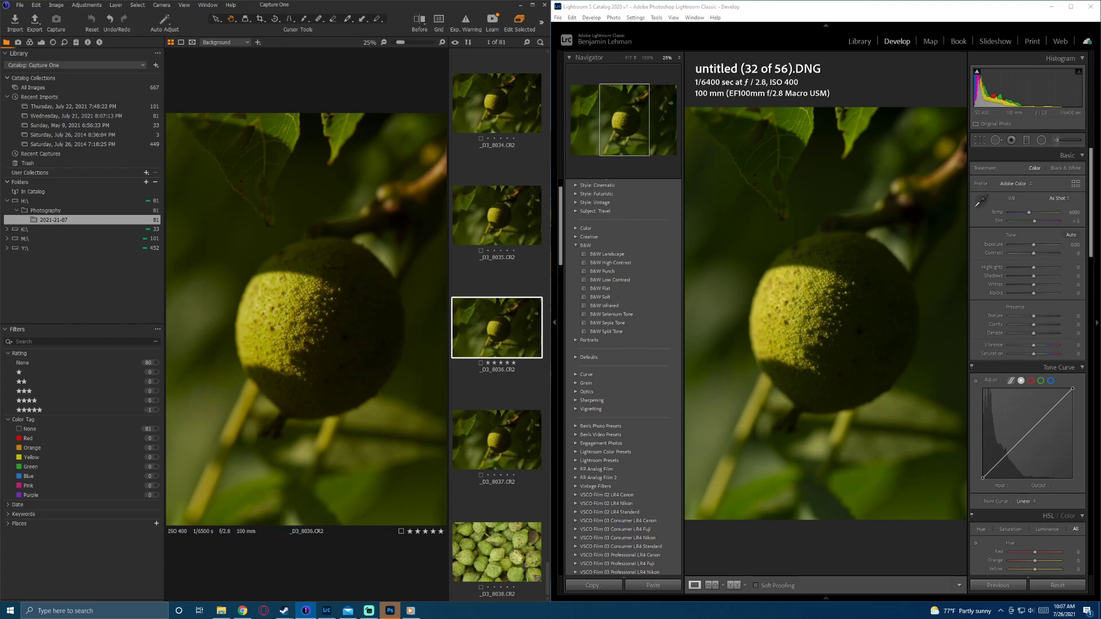
click(635, 18)
click(643, 27)
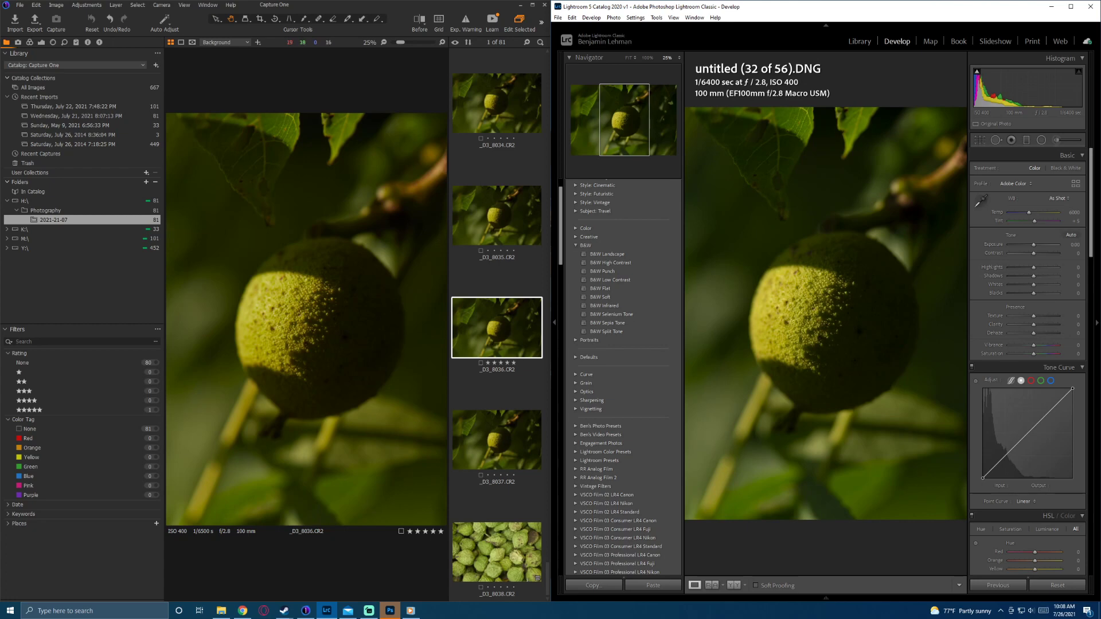
Step: Capture a screen snip spanning the Capture One and Lightroom previews of the green fruit
click(355, 442)
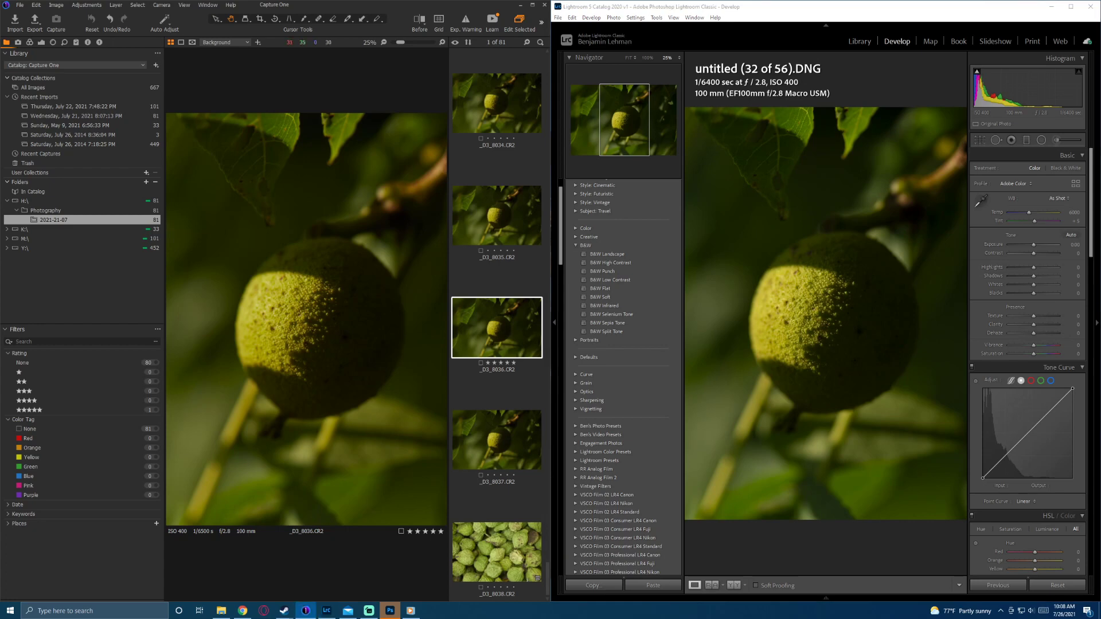
key(super+shift+s)
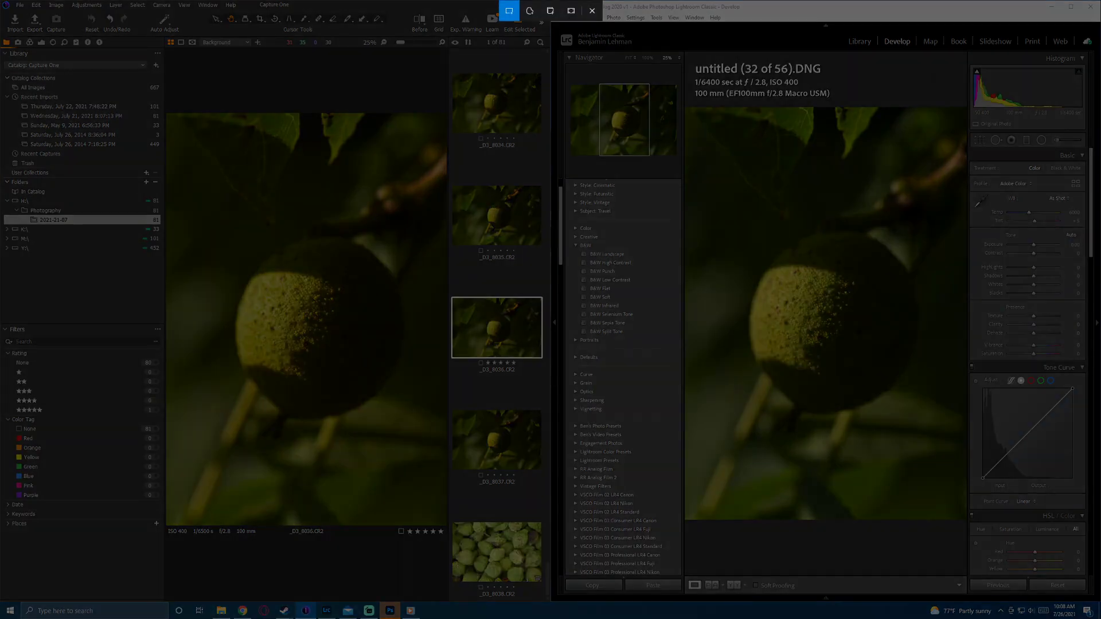
drag(166, 113, 963, 519)
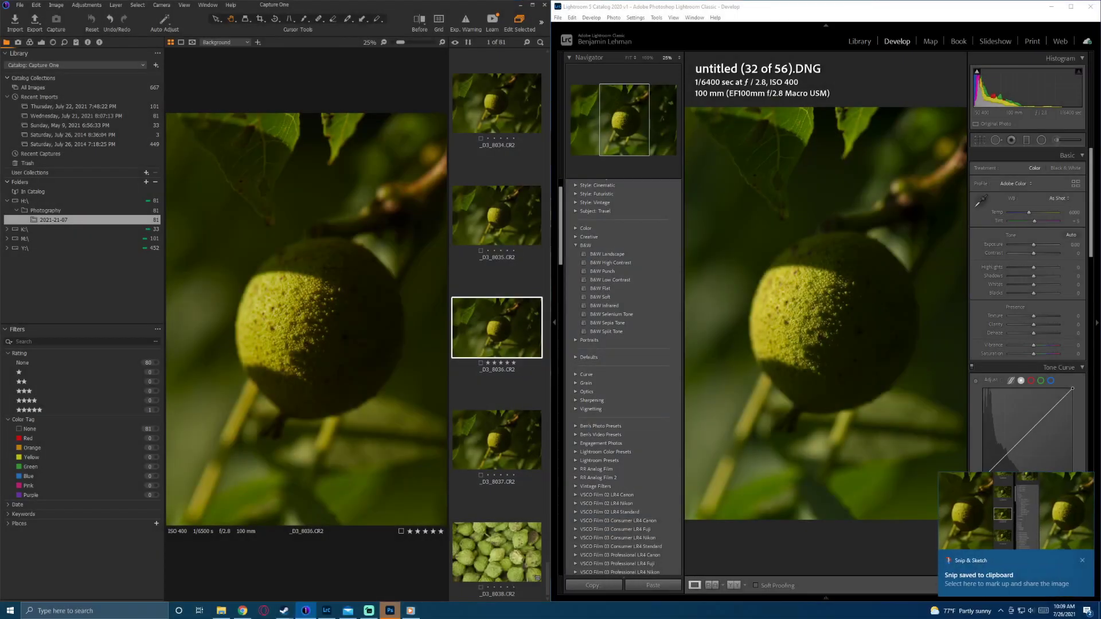
Step: Switch to Photoshop, create a new document at the clipboard size, and paste the snip into it
click(390, 610)
key(ctrl+n)
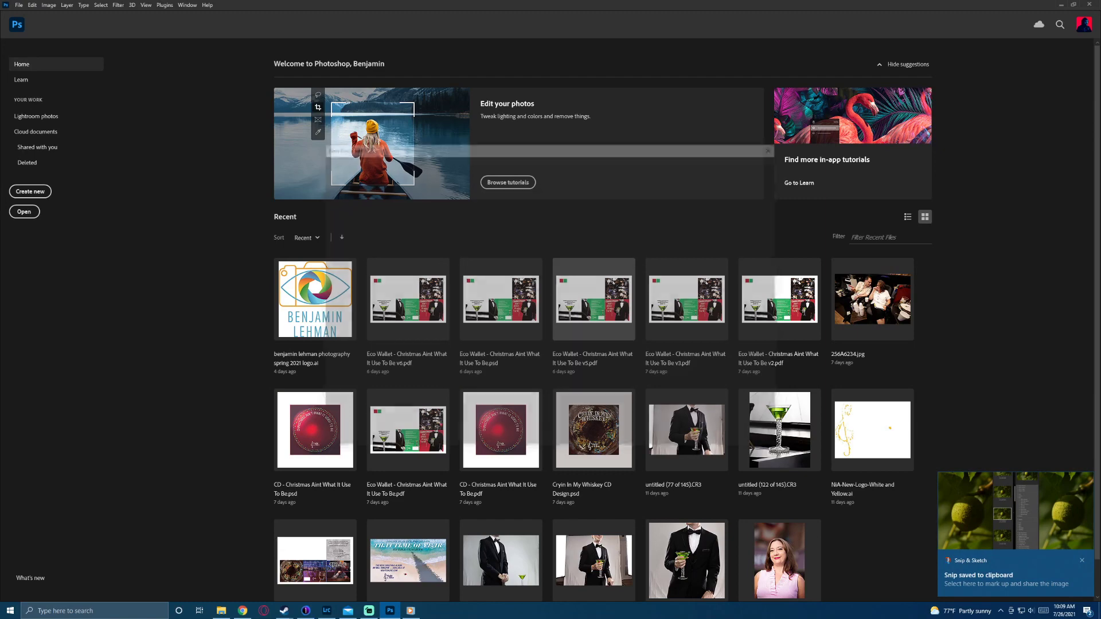
key(Return)
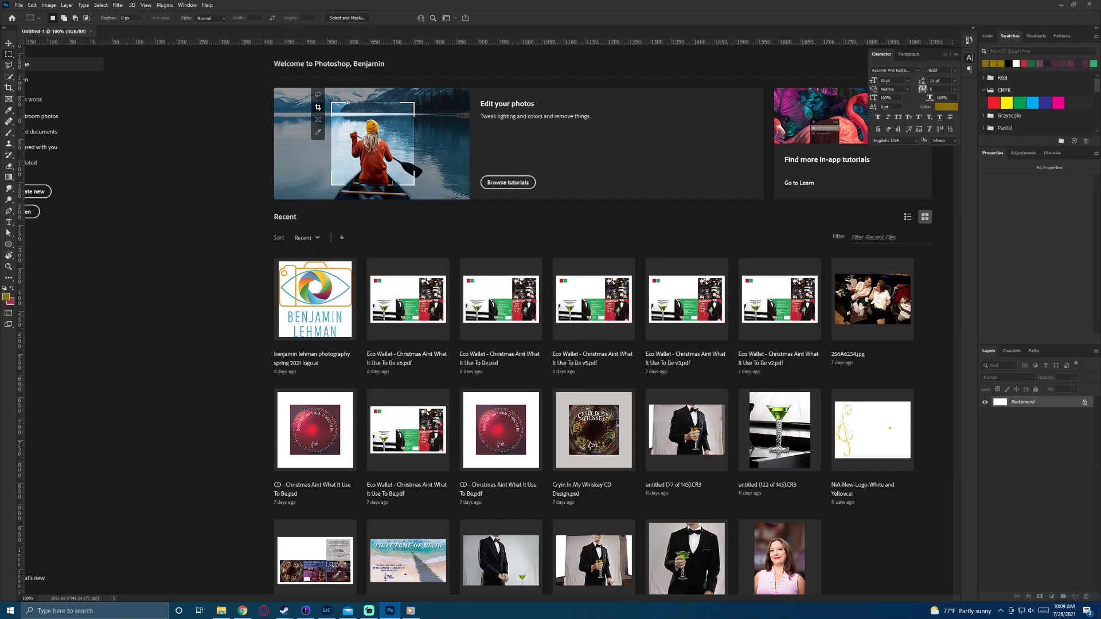
key(ctrl+v)
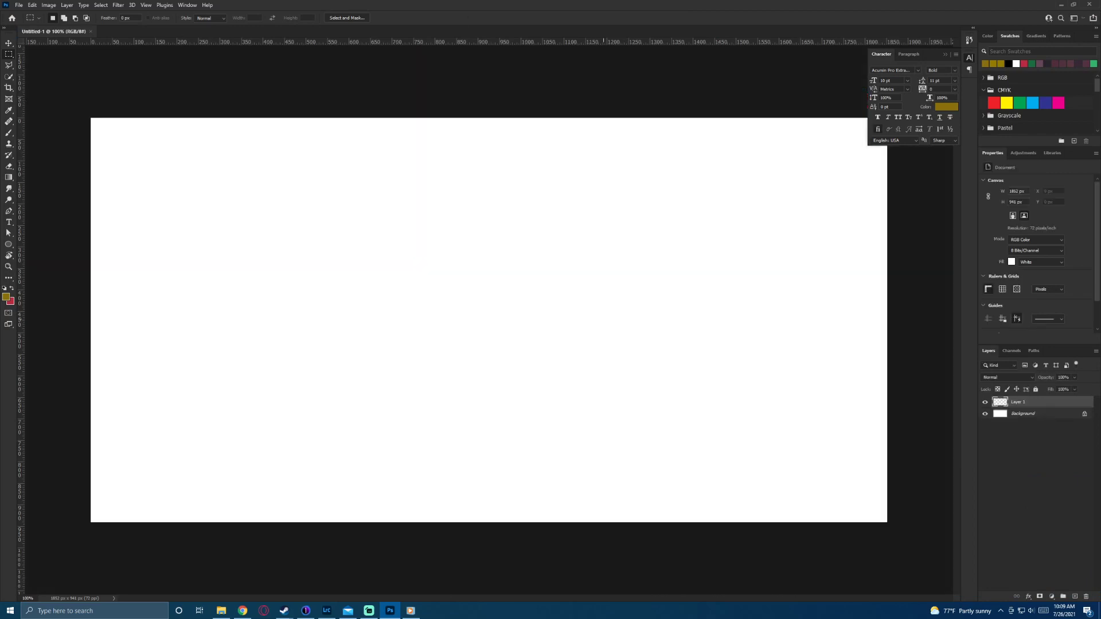
Step: Copy a roughly 509 × 576 px area around the Lightroom fruit to a new layer and move it over the Capture One fruit
drag(649, 206, 867, 455)
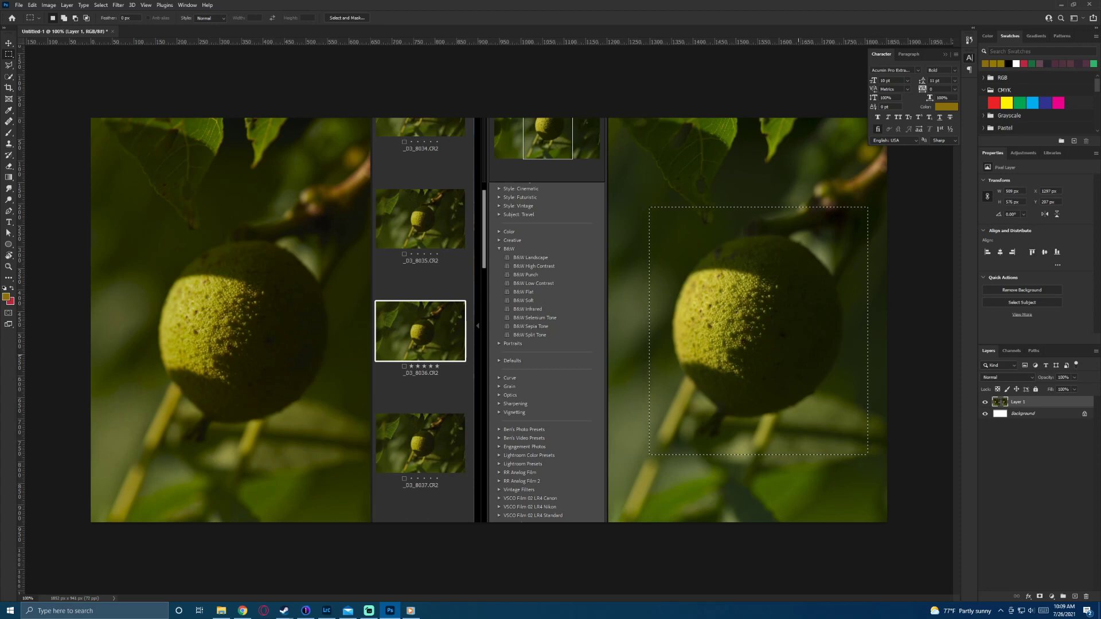
key(ctrl+j)
key(v)
drag(799, 338, 285, 337)
Step: Align the copied fruit precisely with the one beneath at 34% opacity, and restore the layer to 100% opacity
click(1073, 378)
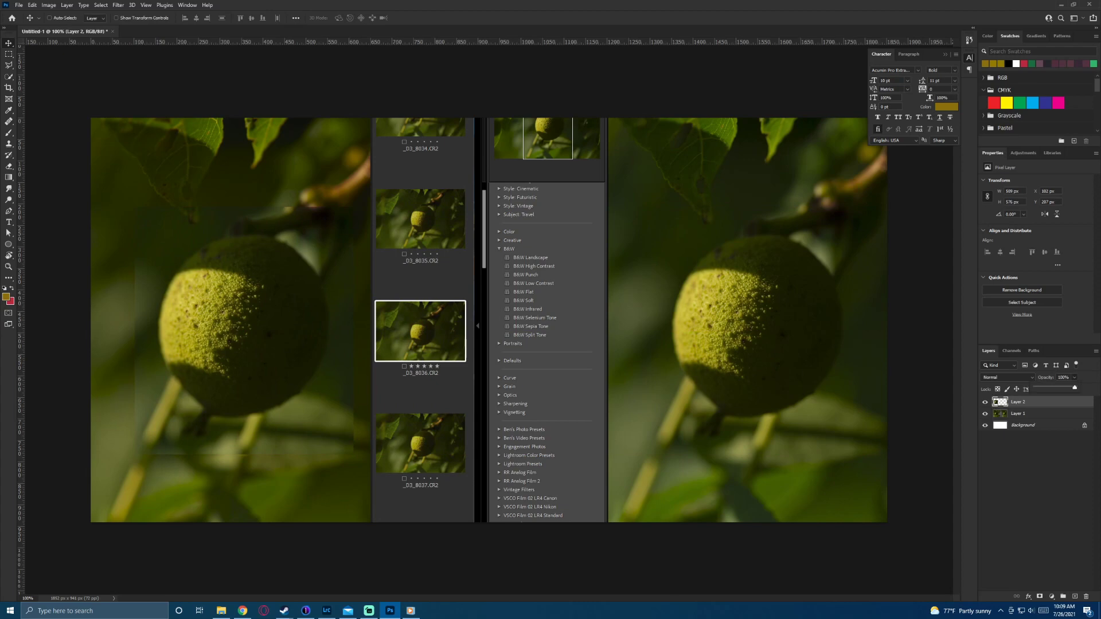
mouse_move(1071, 387)
mouse_down()
mouse_move(1044, 388)
mouse_move(1055, 387)
mouse_up()
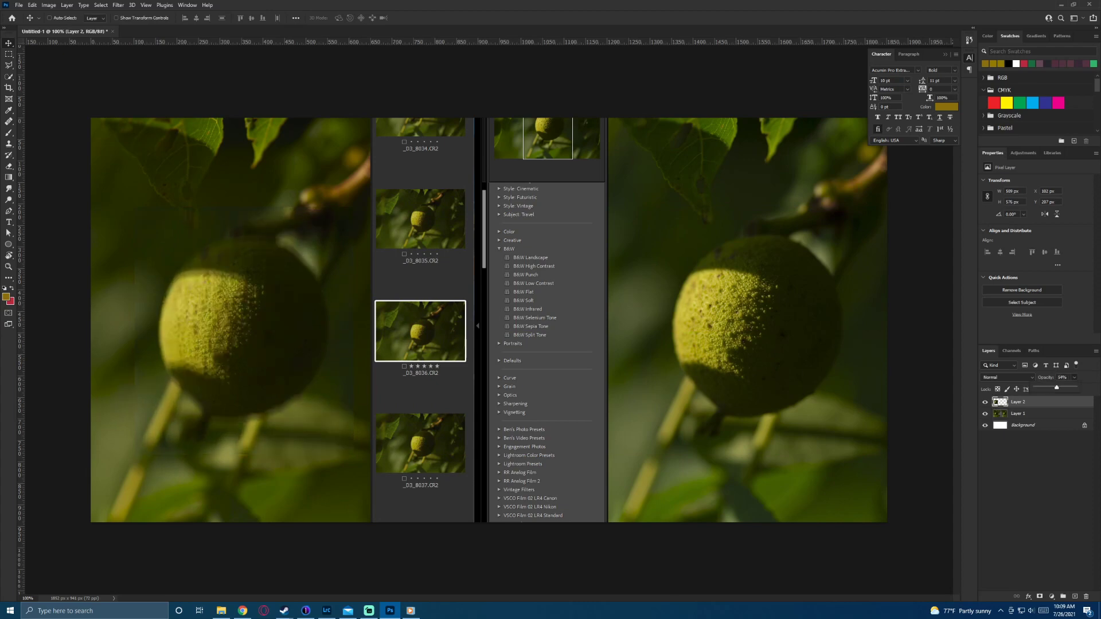
scroll(222, 346, up, 12)
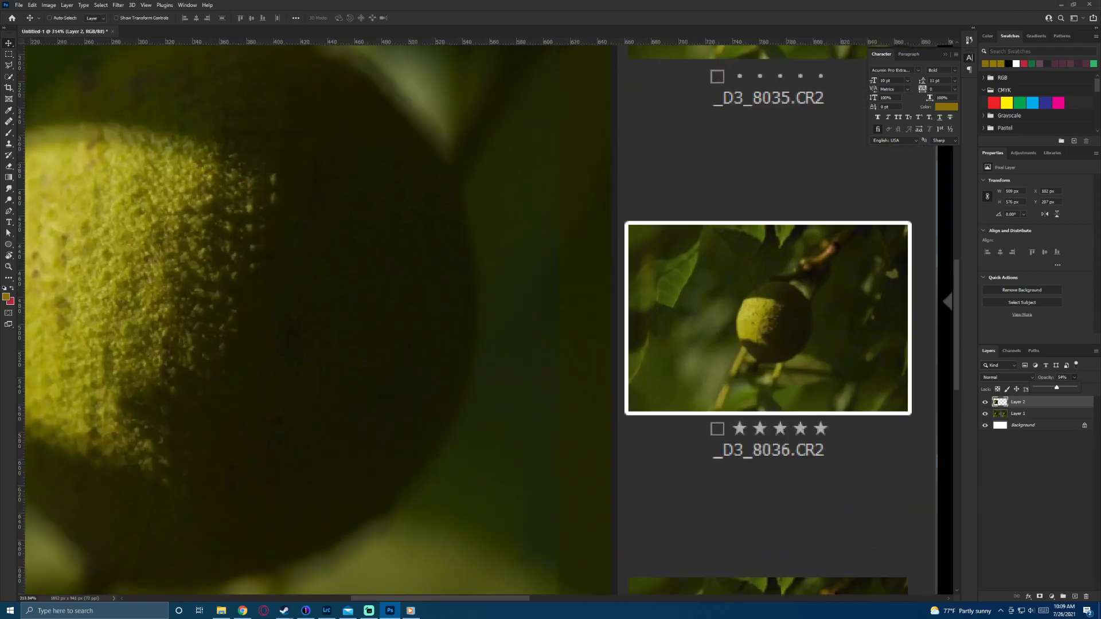
drag(256, 282, 544, 322)
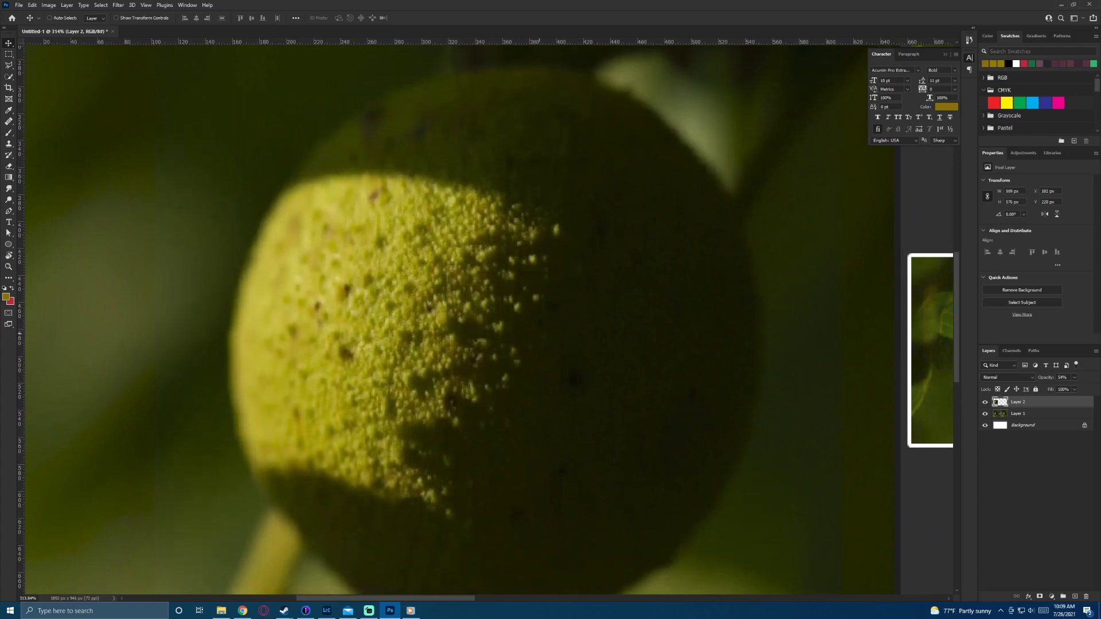
key(Down)
click(1074, 377)
drag(1074, 387, 1094, 388)
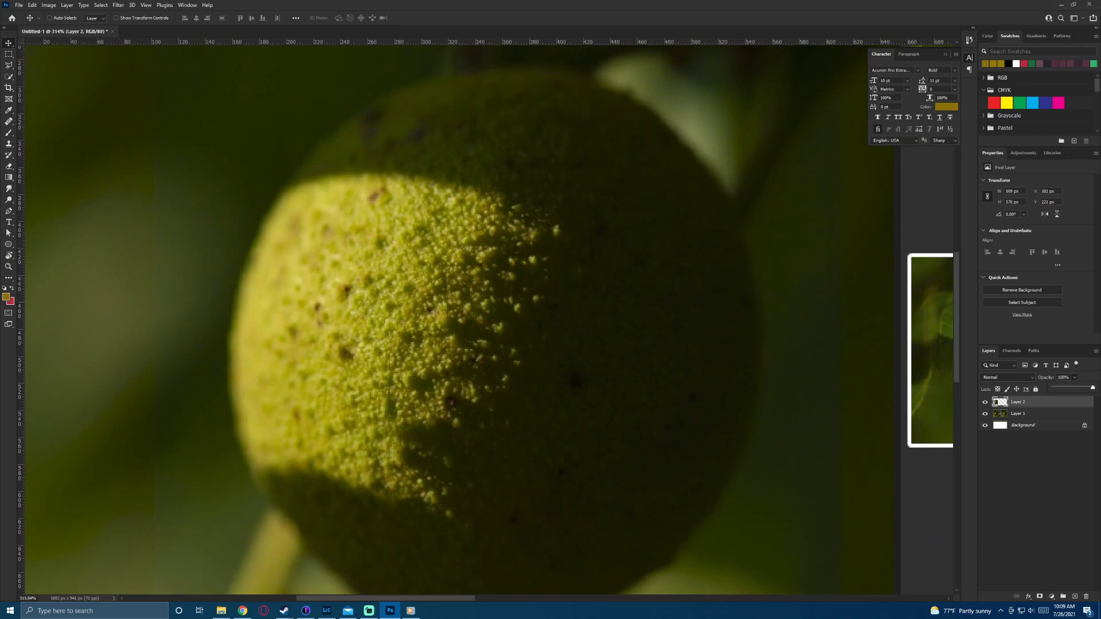
Step: Toggle the copied fruit layer's visibility to compare the Lightroom and Capture One renderings
click(985, 402)
click(984, 402)
click(985, 402)
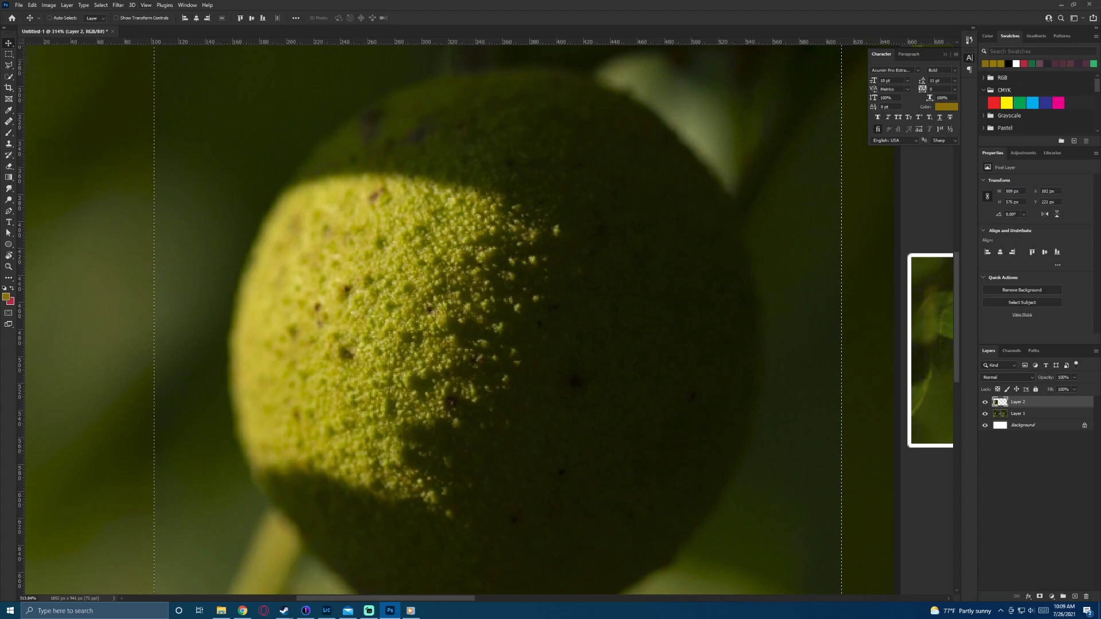
Step: Crop the document to the outline of the copied fruit layer
click(48, 5)
click(54, 93)
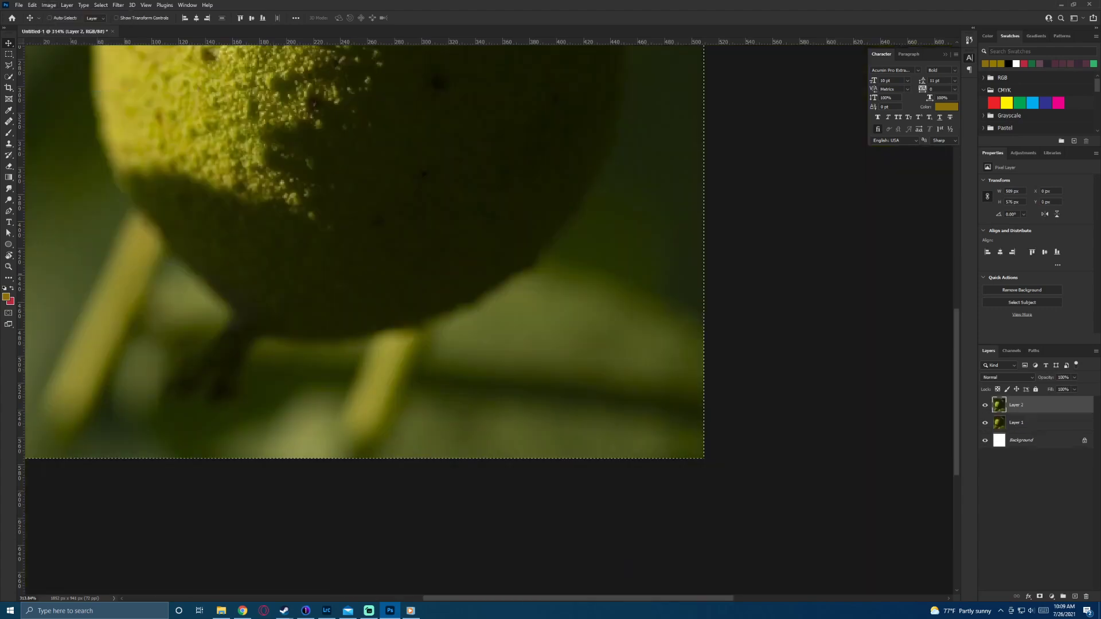
scroll(442, 266, down, 7)
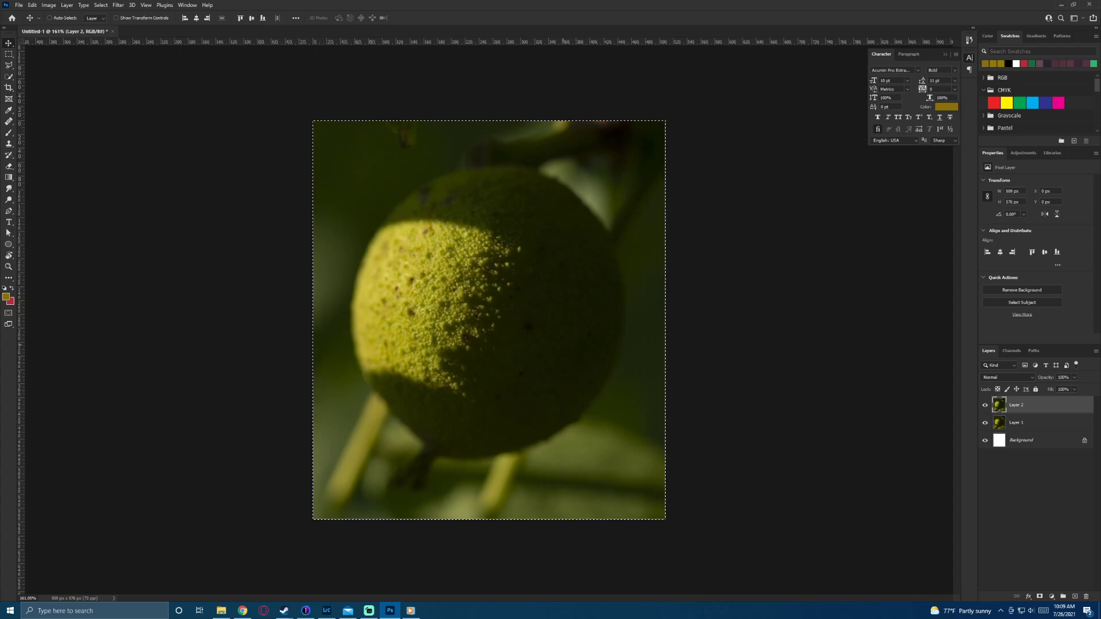
Step: Rename the upper fruit layer LR and the lower fruit layer C1
double_click(1015, 405)
text(LR)
key(Return)
double_click(1016, 423)
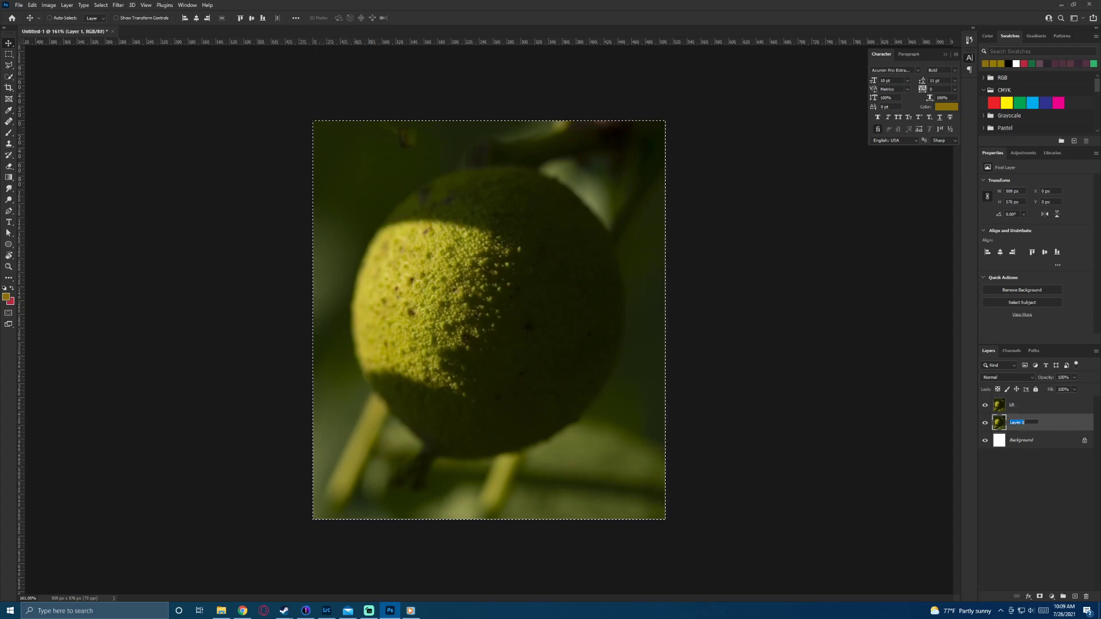
text(C1)
key(Return)
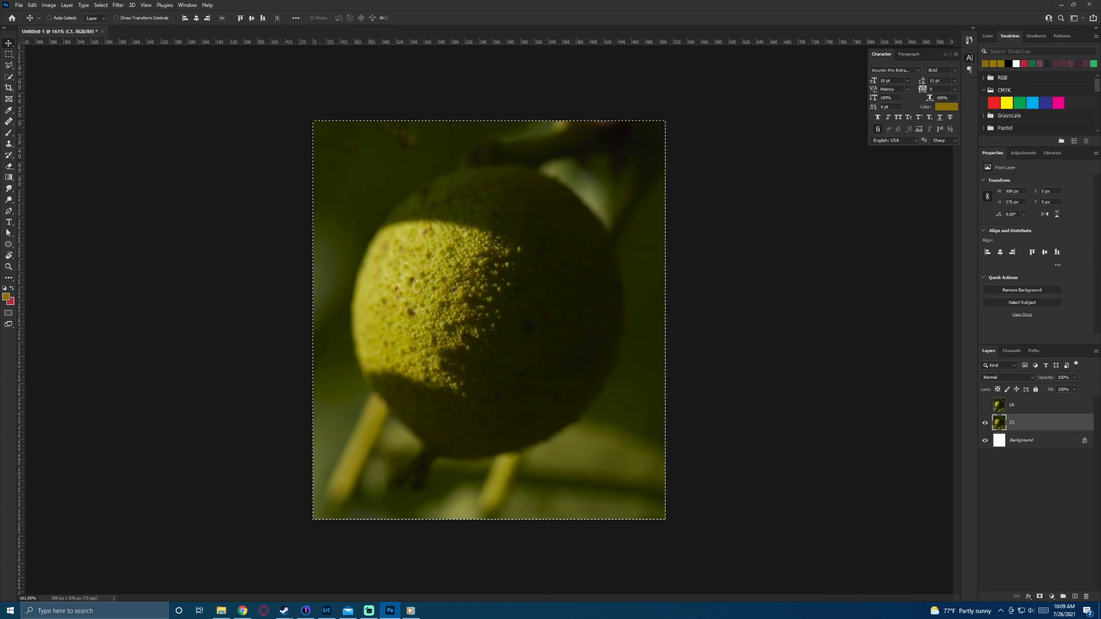
Step: Toggle the LR layer's visibility to compare its colours with the C1 layer
click(985, 405)
click(985, 404)
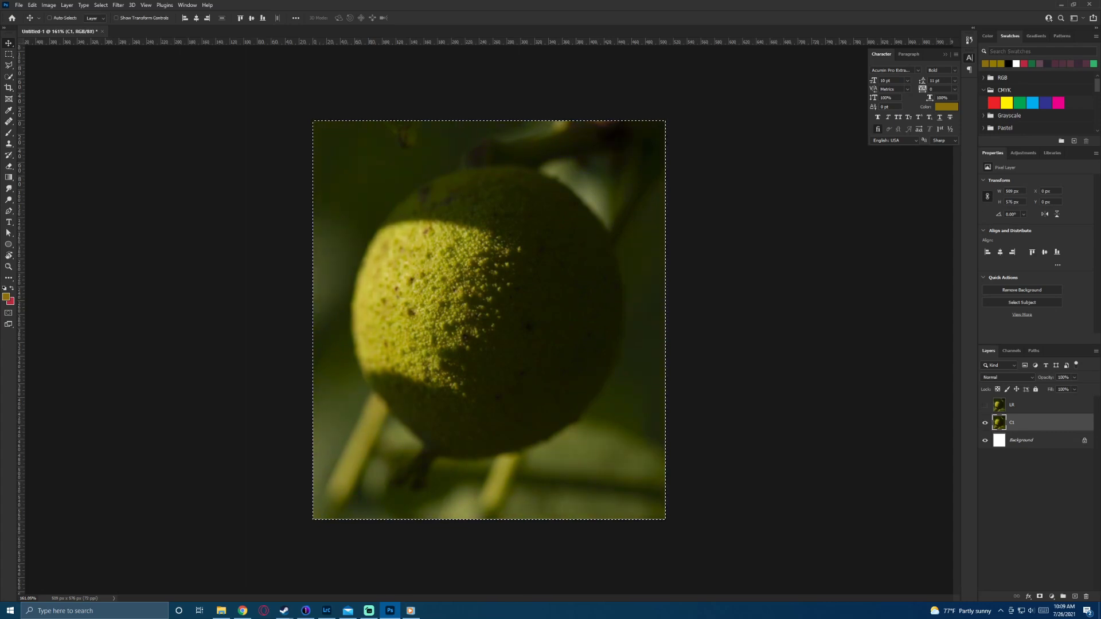
click(984, 404)
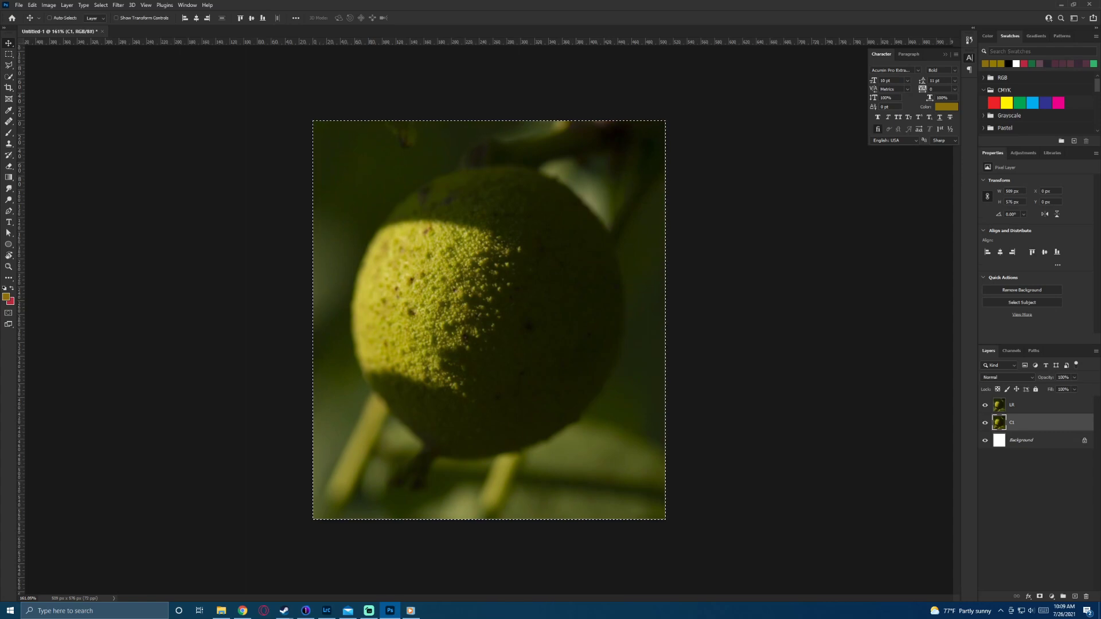
Step: Select a spot of about 6 px in the background just right of the fruit and sample its LR colour as foreground
key(m)
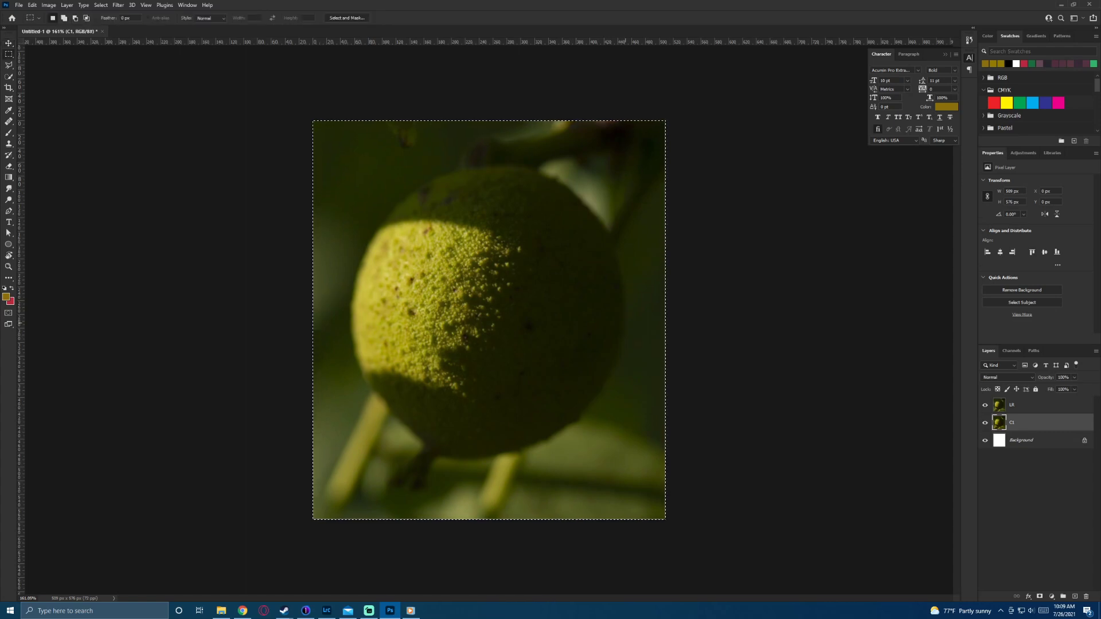
click(633, 306)
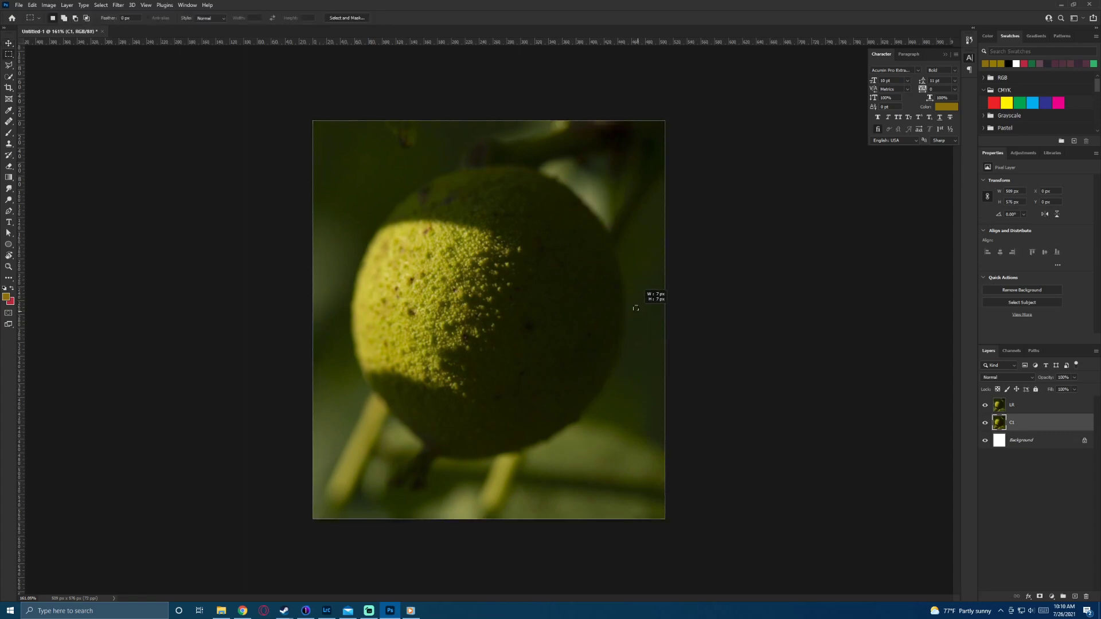
drag(633, 305, 637, 309)
key(i)
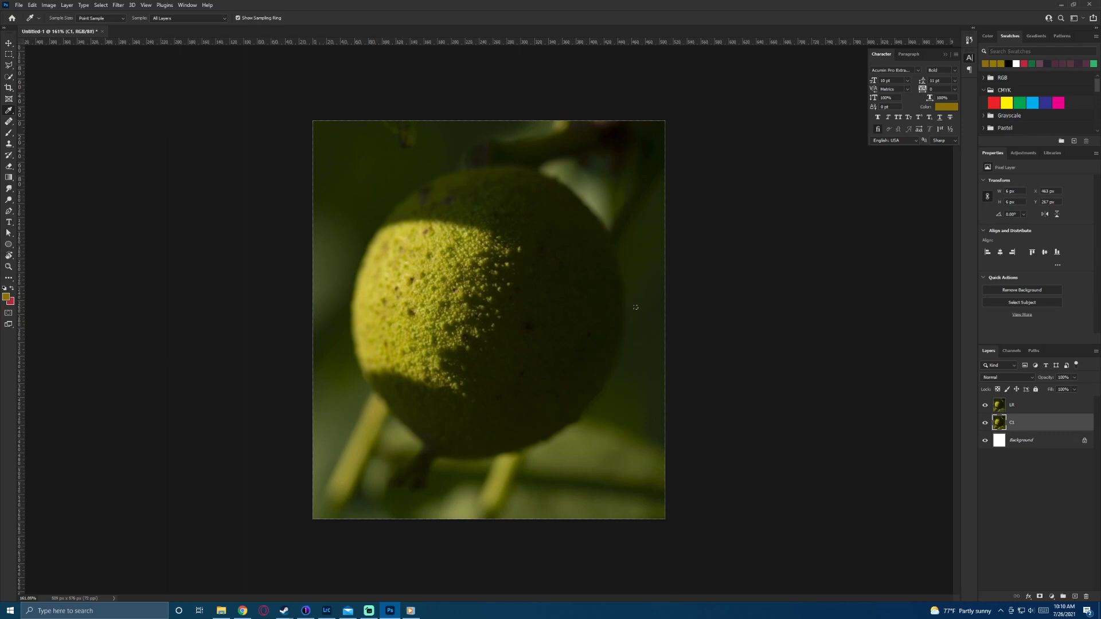
key(alt+bracketright)
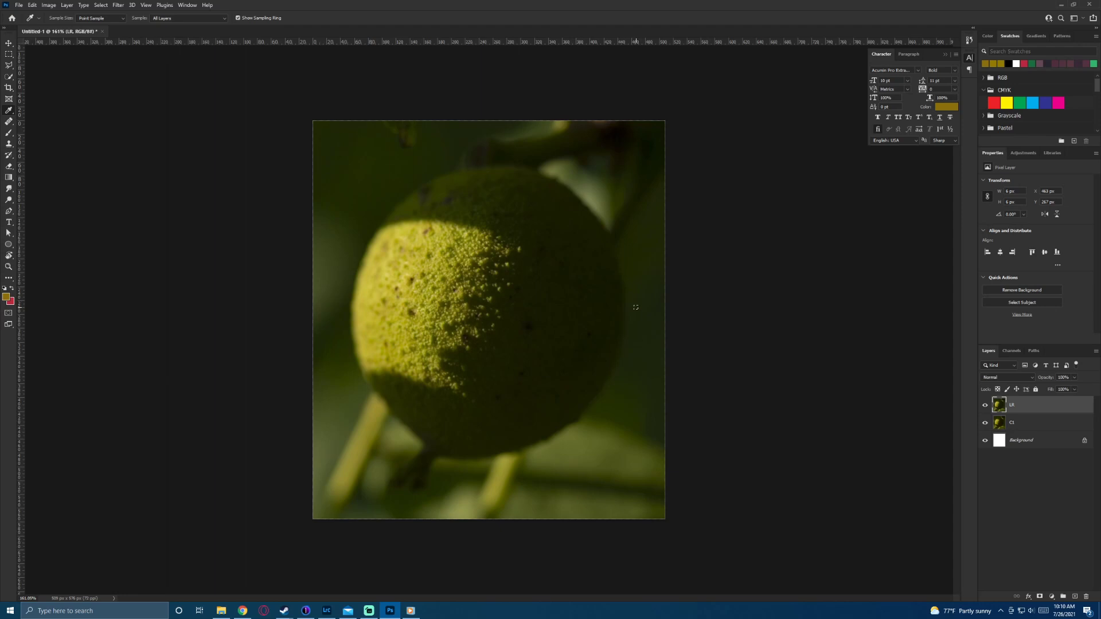
click(635, 307)
key(m)
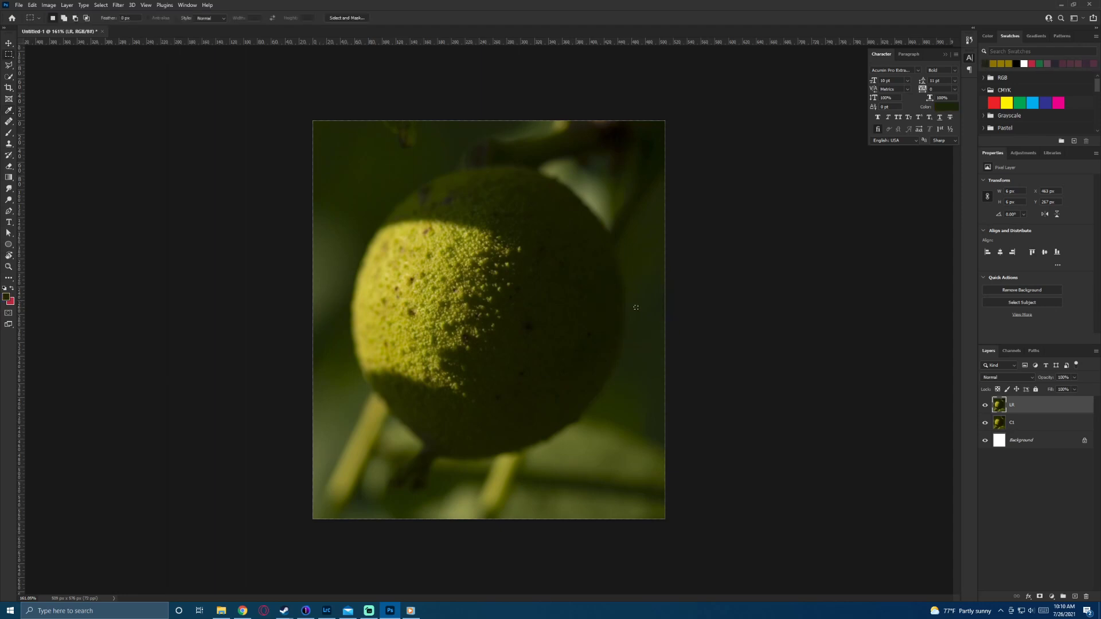
drag(336, 231, 487, 382)
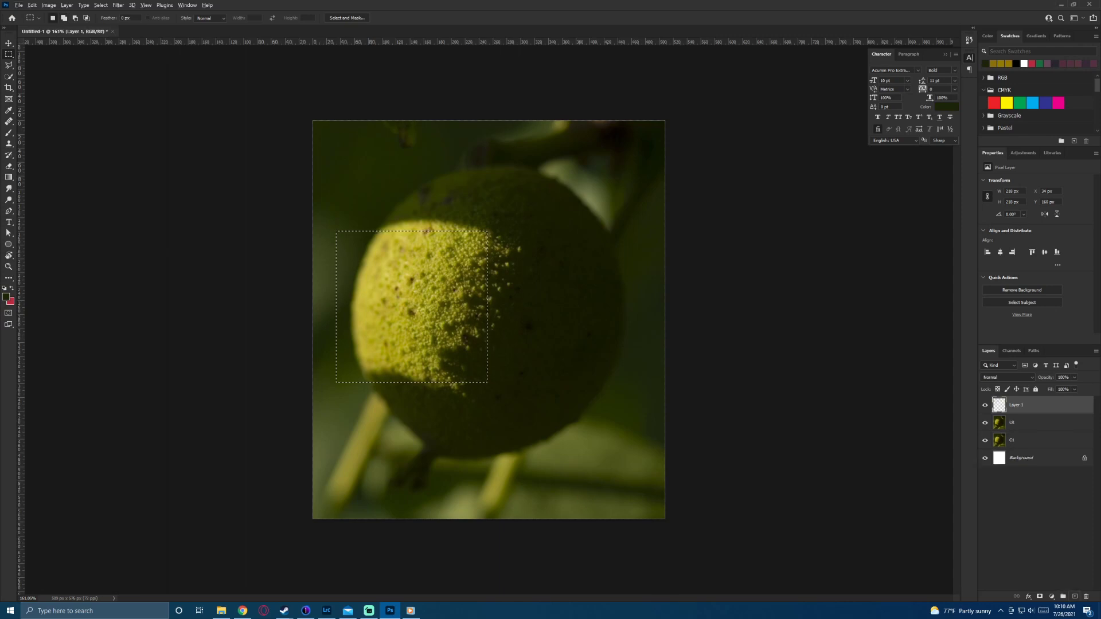
drag(633, 305, 636, 307)
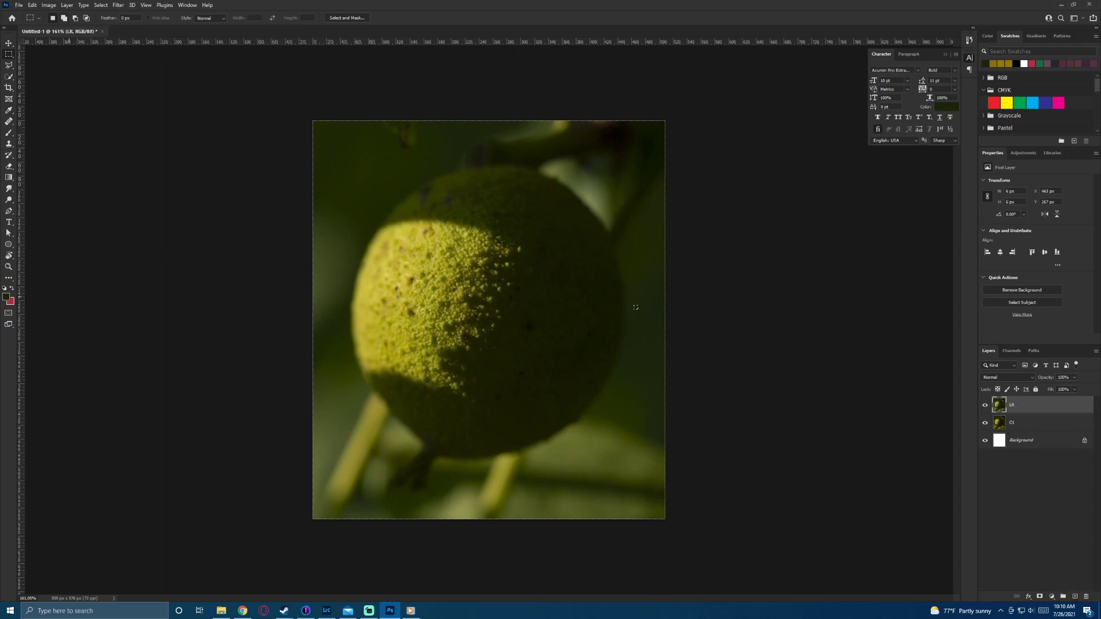
Step: Swap the foreground and background colours, hide the LR layer, and sample the C1 colour at the marked spot
key(x)
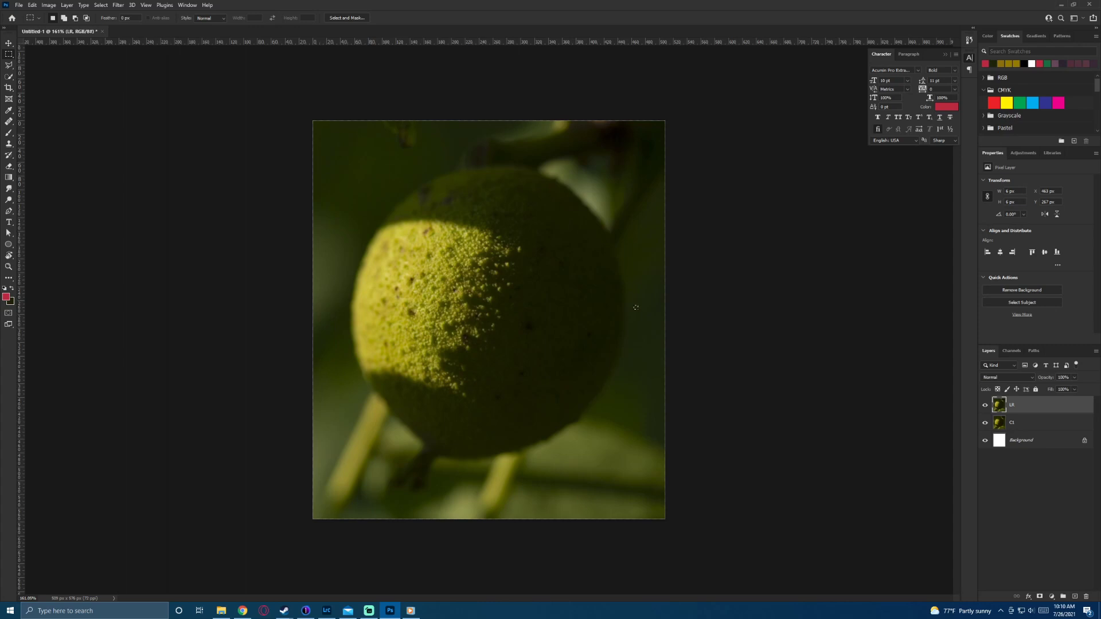
key(i)
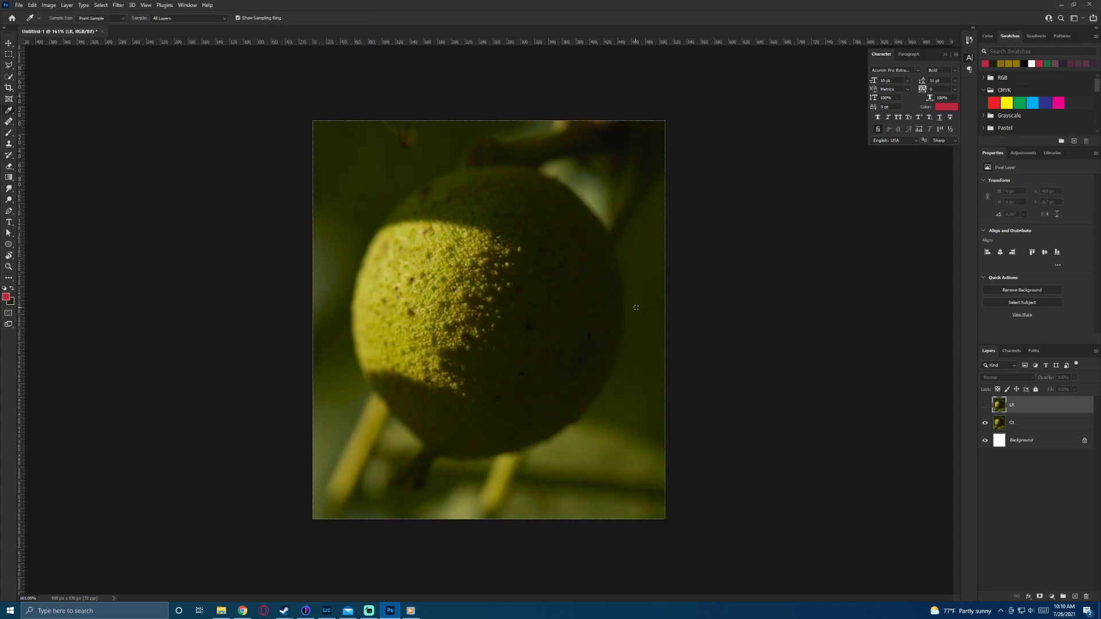
click(635, 308)
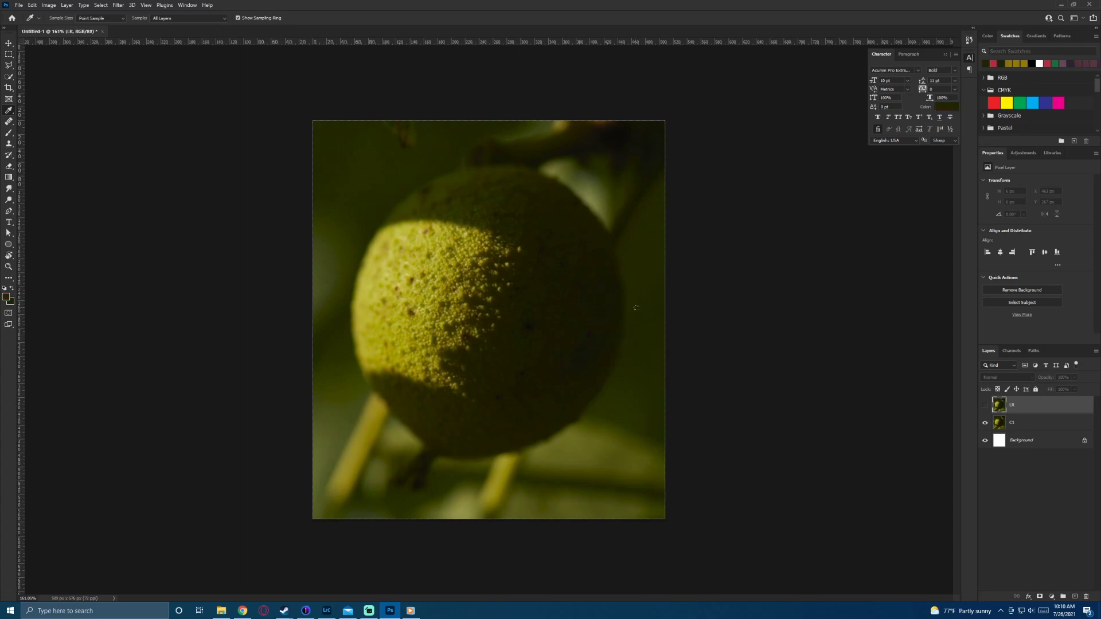
click(635, 307)
Step: Hide the C1 layer and fill a square of about 144 px with the dark green sample on a new layer above the background
click(985, 423)
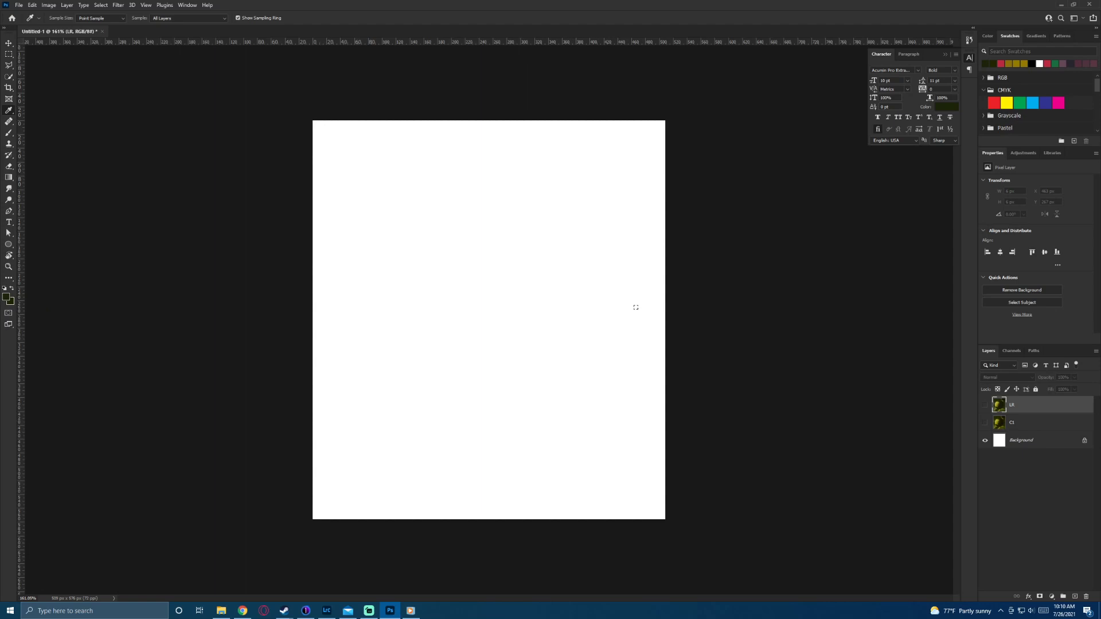
click(1026, 440)
click(1075, 597)
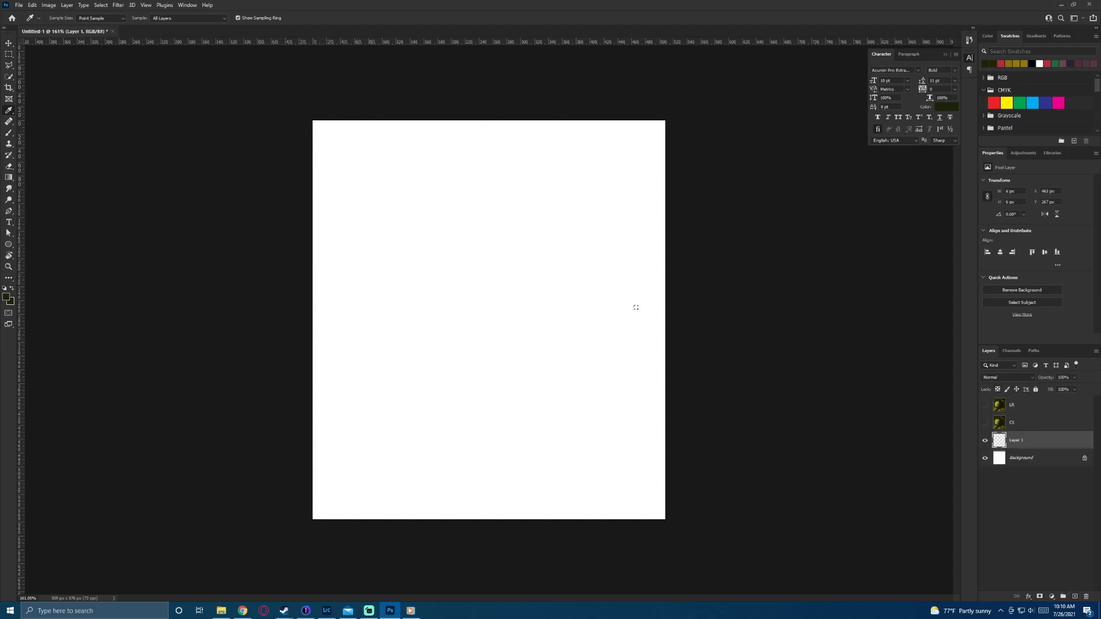
key(m)
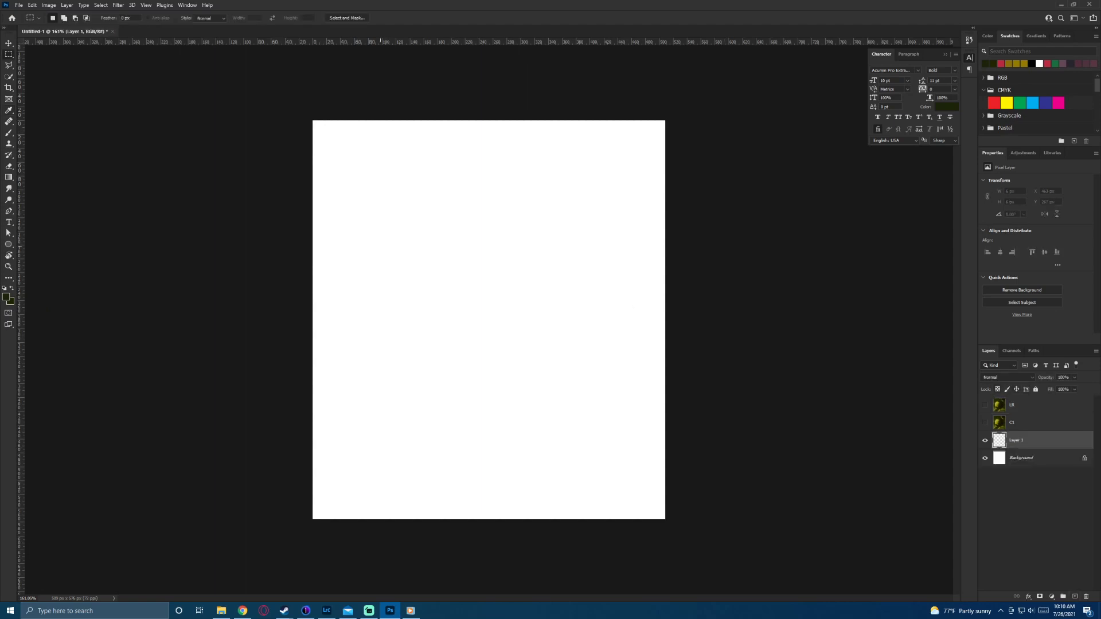
drag(379, 245, 478, 344)
key(alt+BackSpace)
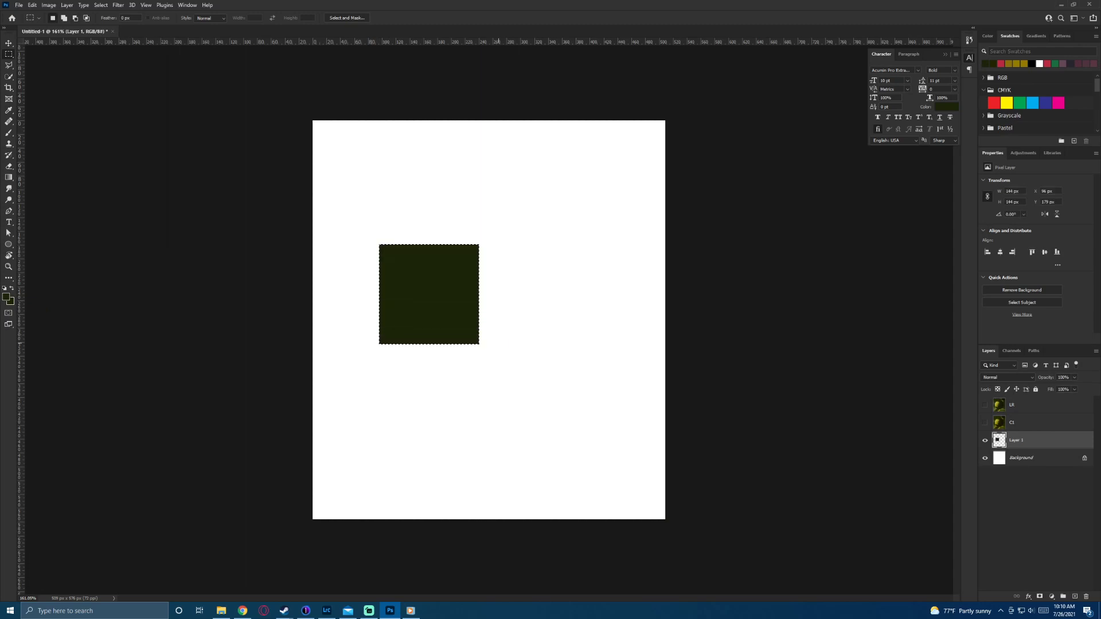
key(ctrl+d)
Step: Add an empty layer, then duplicate the dark green square directly to its right and fill the copy with the olive sample
key(ctrl+shift+alt+n)
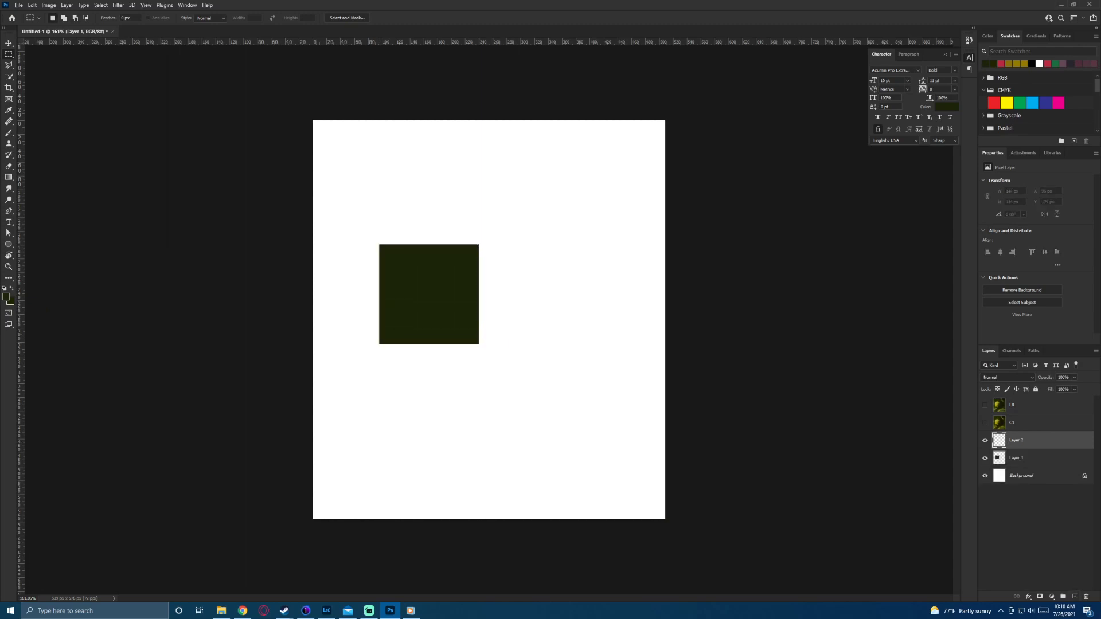
key(v)
click(1015, 457)
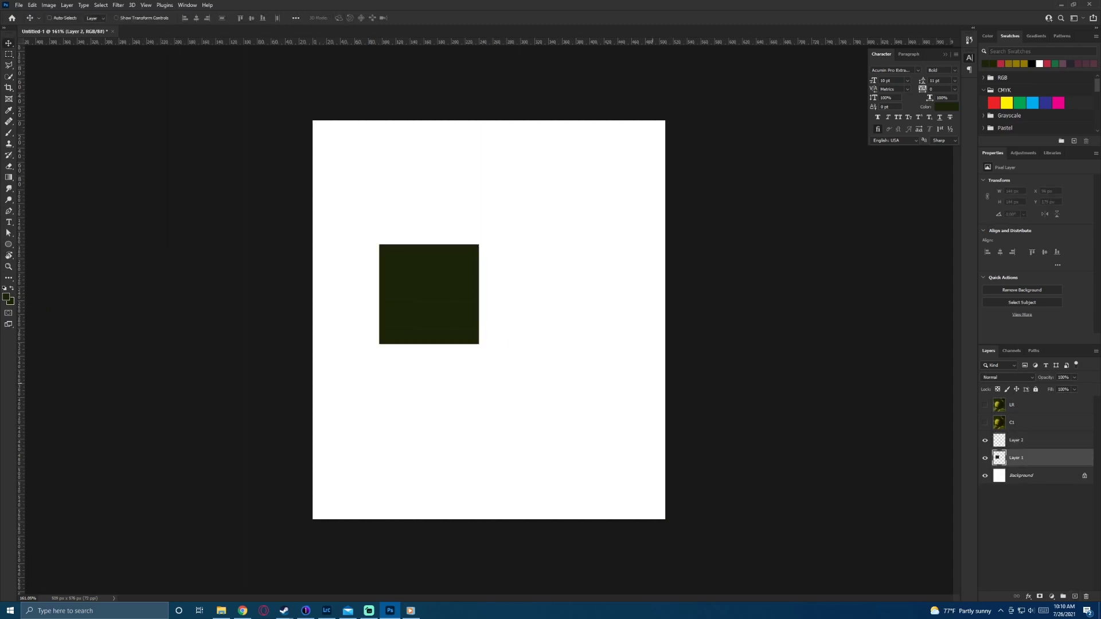
drag(443, 323, 540, 324)
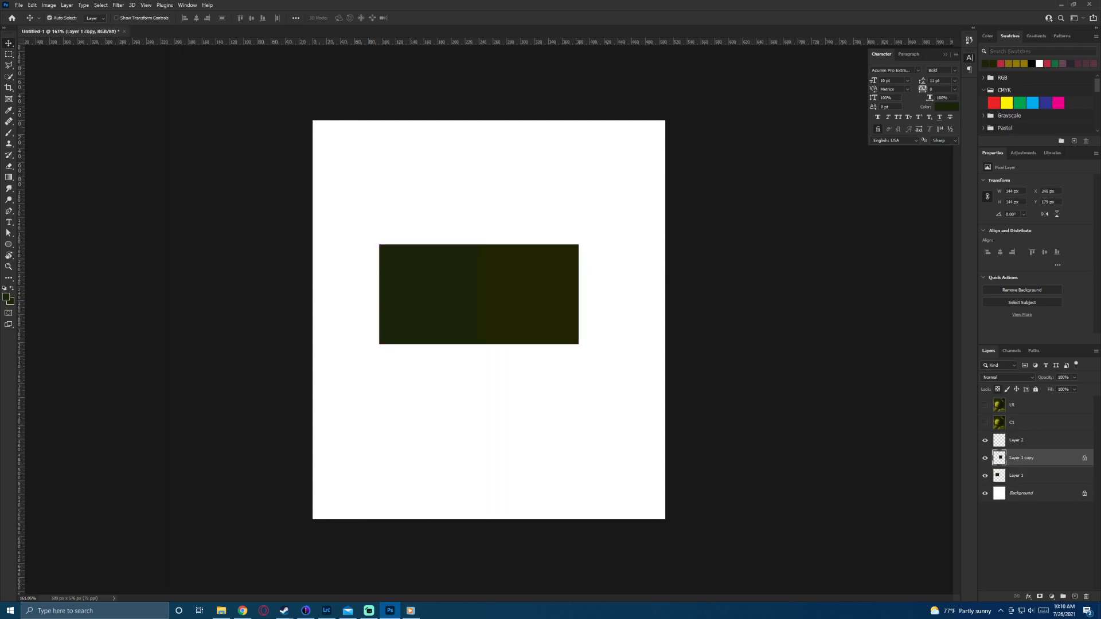
scroll(500, 315, up, 15)
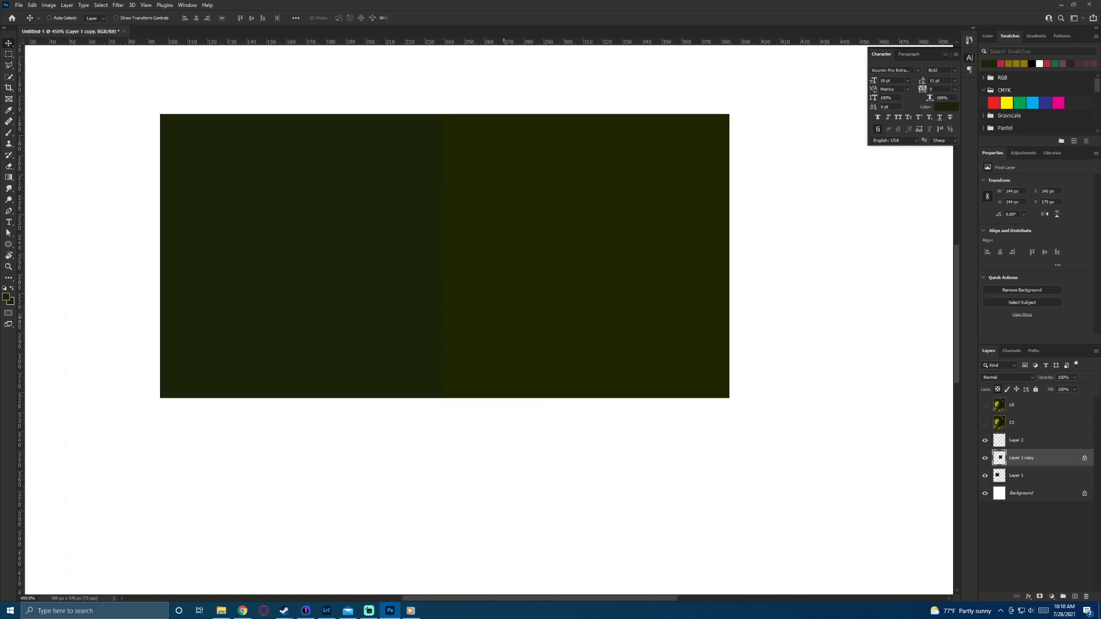
drag(468, 247, 532, 334)
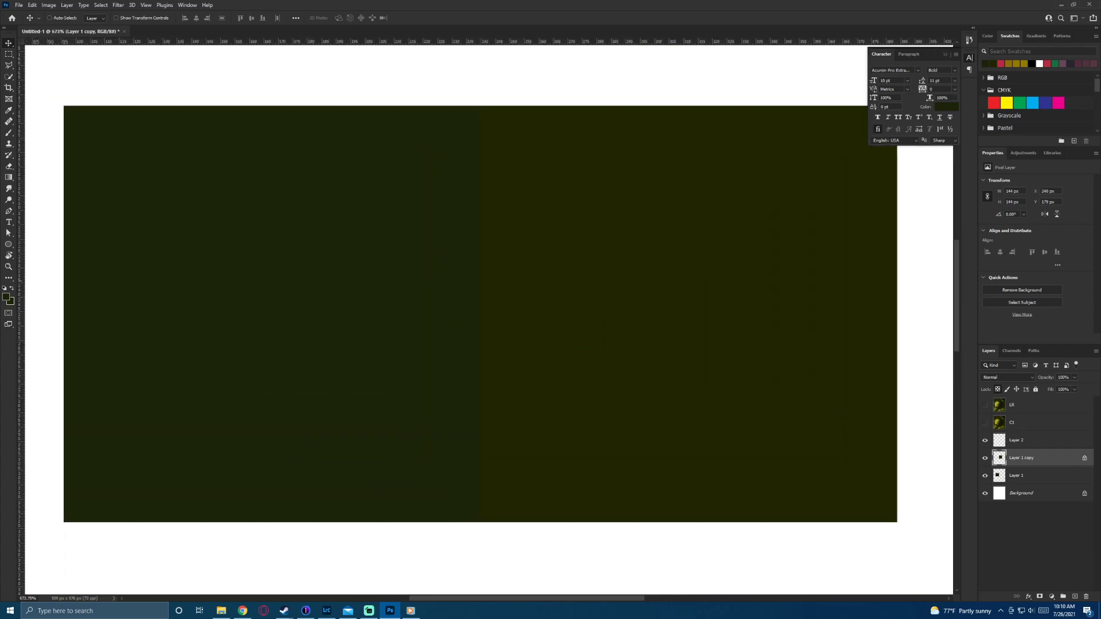
click(49, 5)
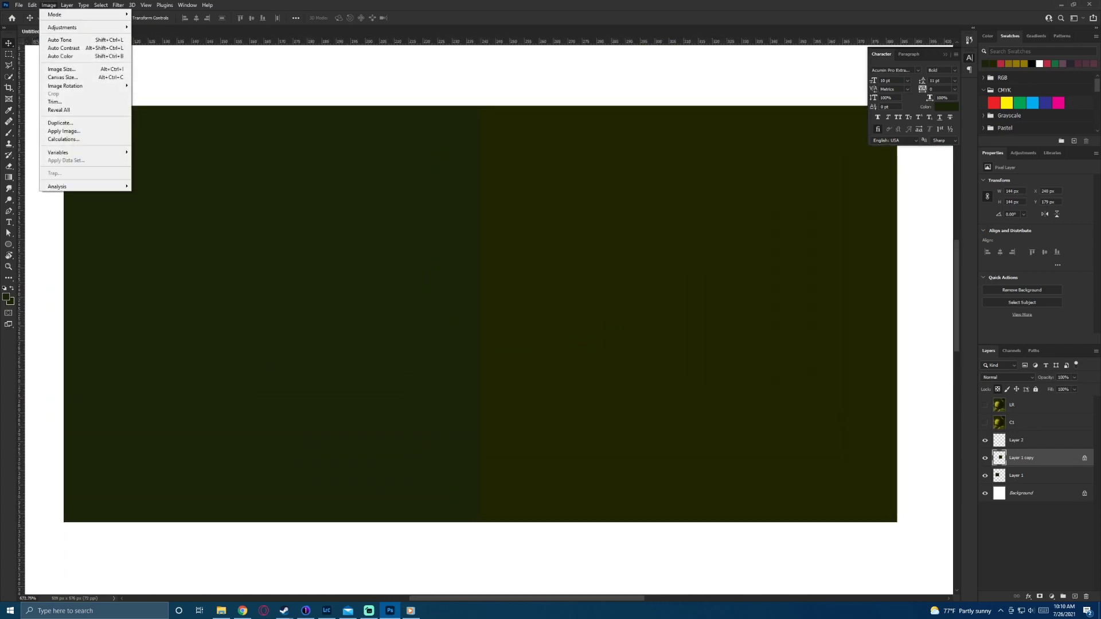
mouse_move(62, 27)
click(151, 35)
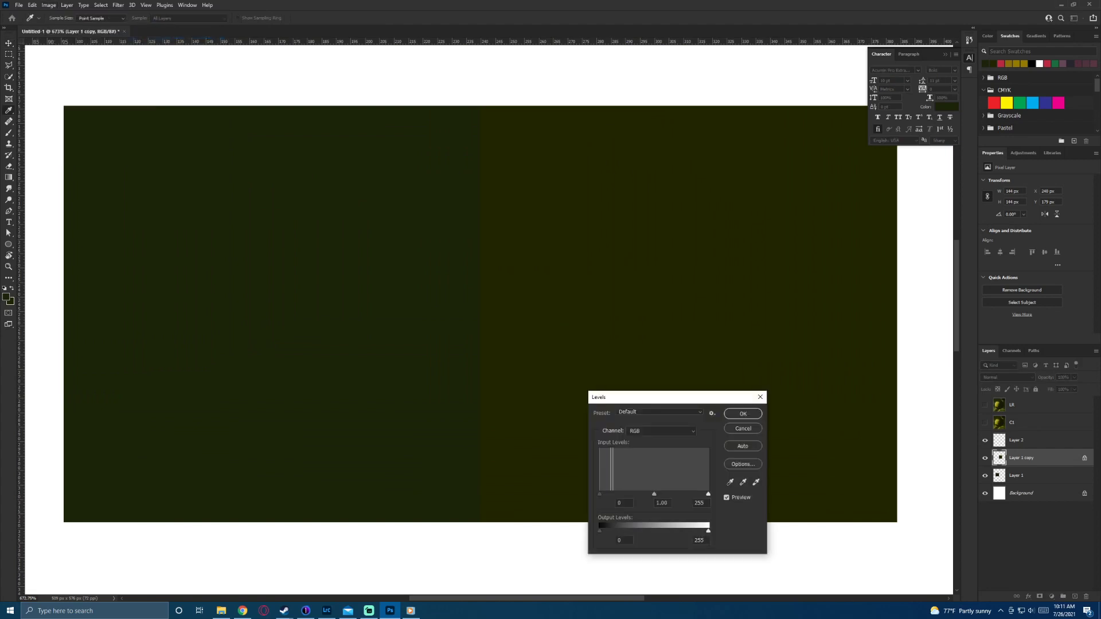
mouse_move(705, 494)
mouse_down()
mouse_move(614, 494)
mouse_move(708, 494)
mouse_up()
click(743, 429)
Step: Merge the two colour square layers into a single layer
shift+click(1032, 472)
right_click(1032, 471)
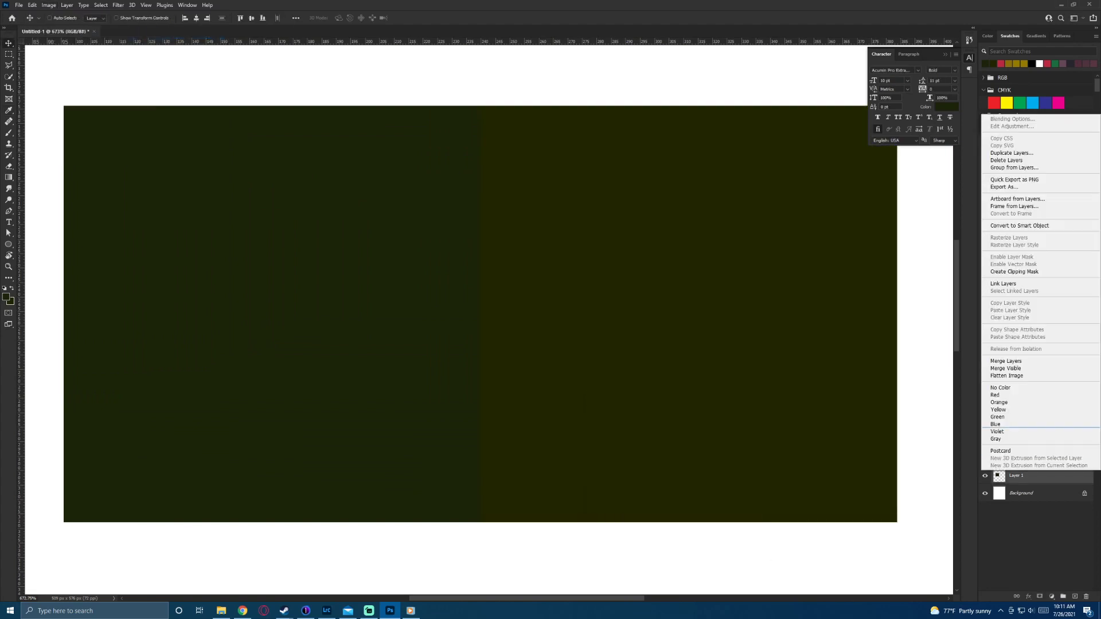
click(1009, 360)
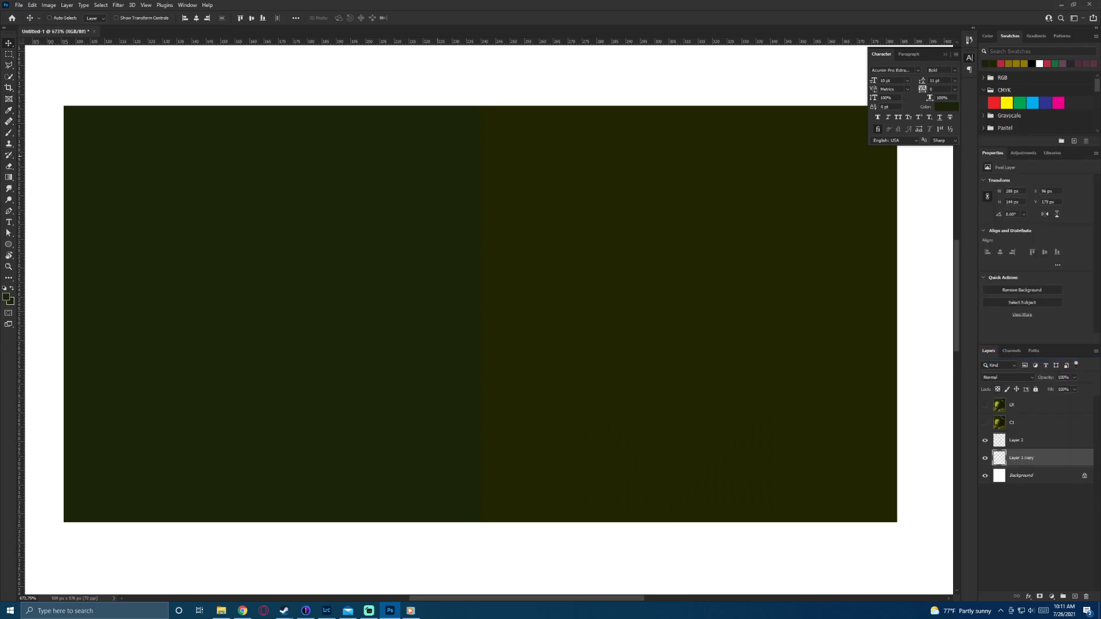
Step: Brighten the merged colour squares with a Levels adjustment, setting the white input level to 63
click(66, 5)
mouse_move(49, 5)
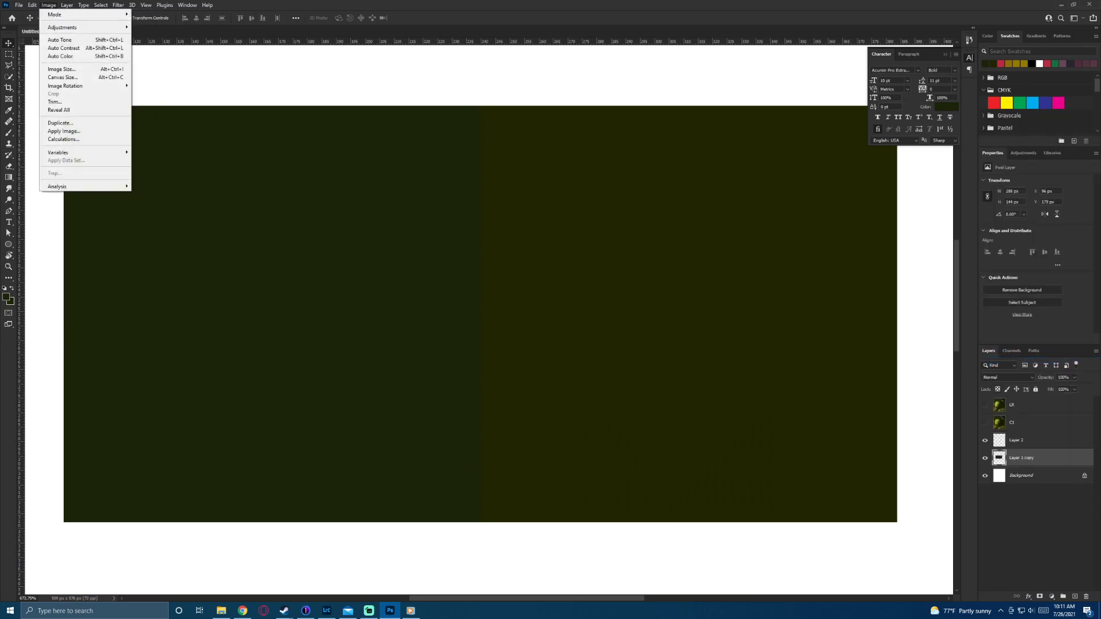
mouse_move(63, 27)
click(146, 35)
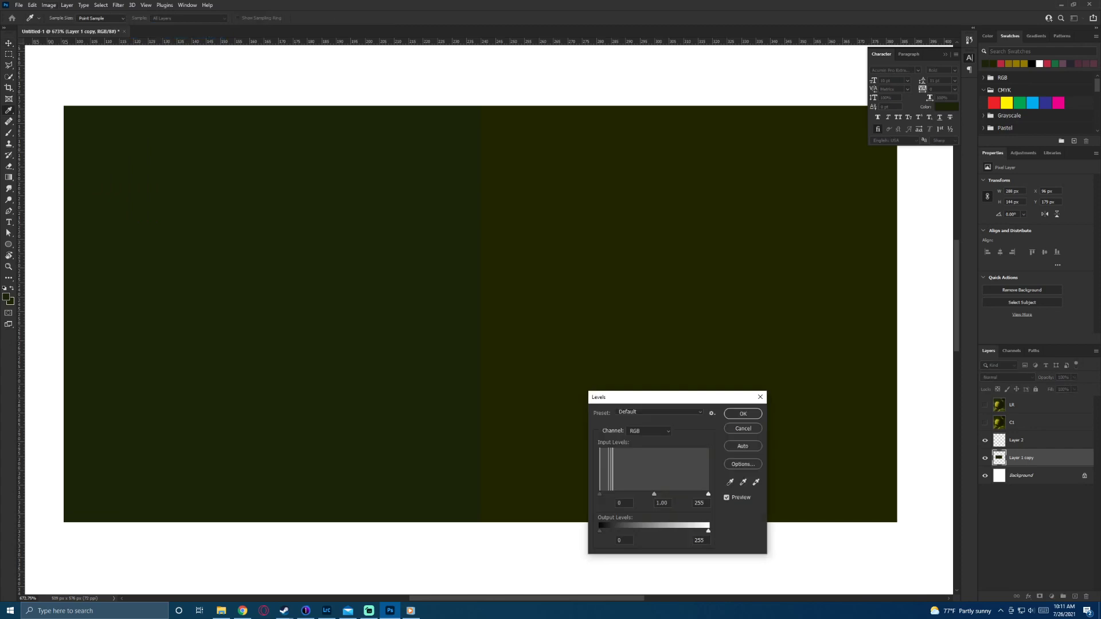
drag(708, 494, 626, 493)
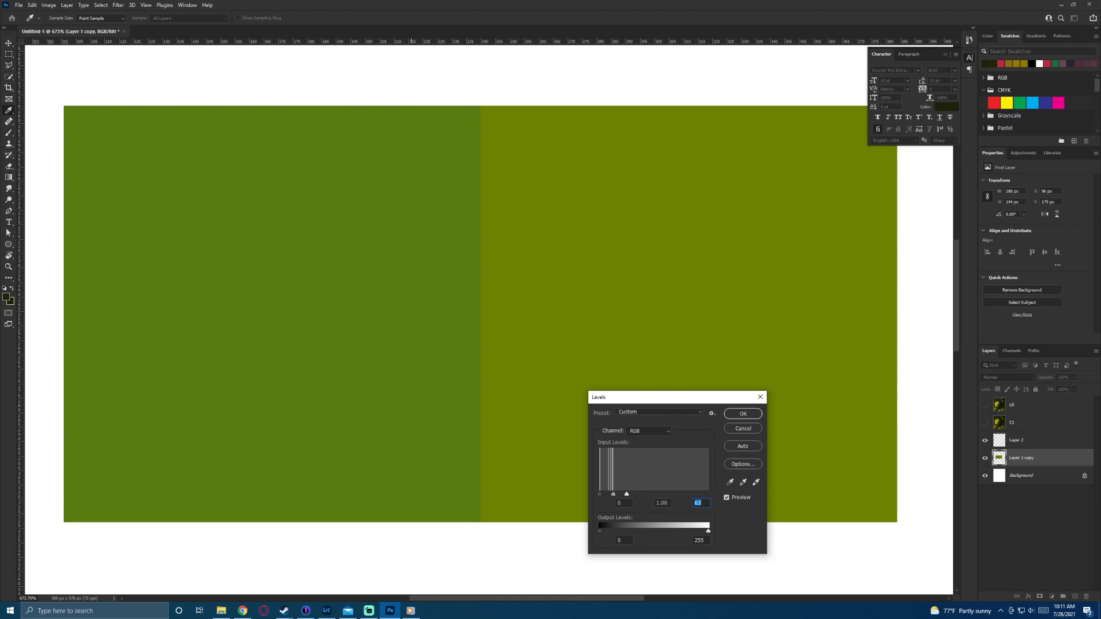
Step: Switch back to Lightroom Classic and Capture One side by side and show Capture One's colour tools with the Base Characteristics
click(326, 611)
click(306, 611)
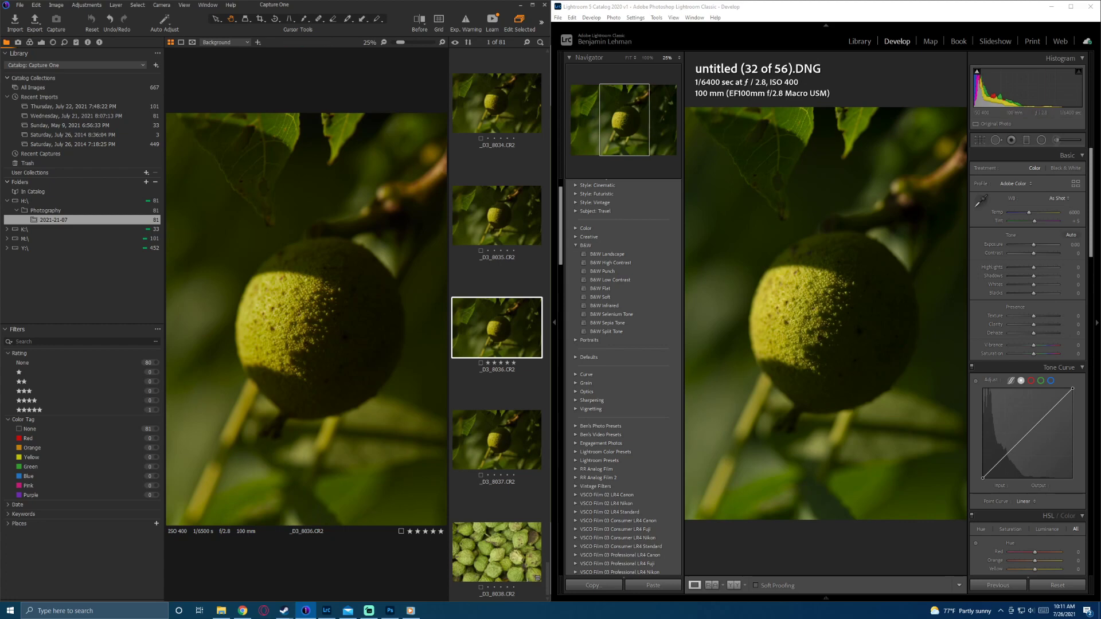
click(42, 43)
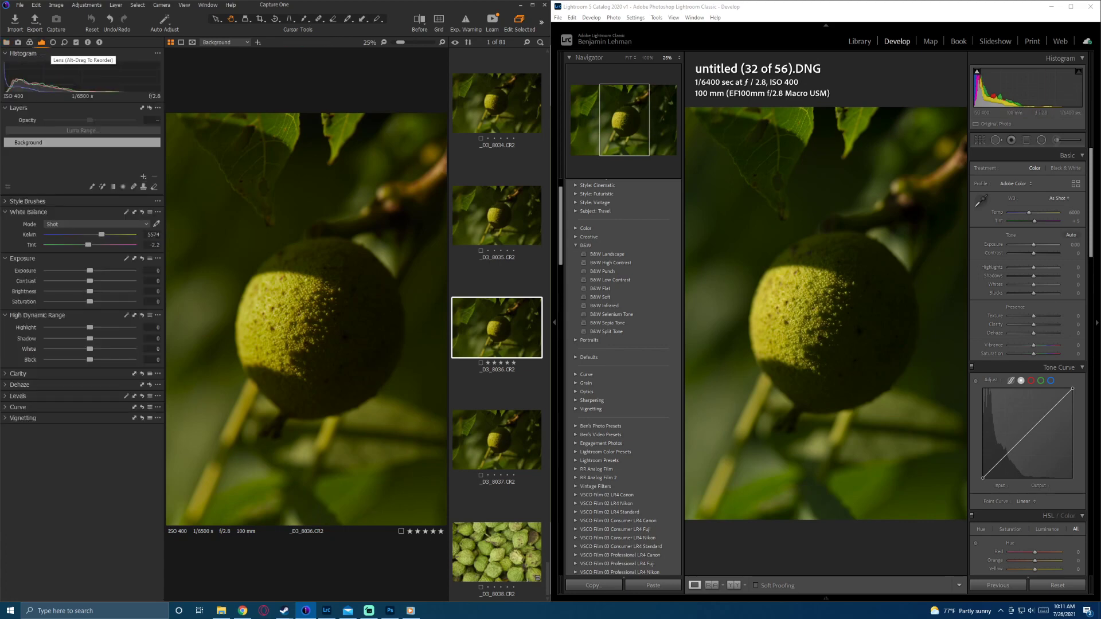
click(30, 43)
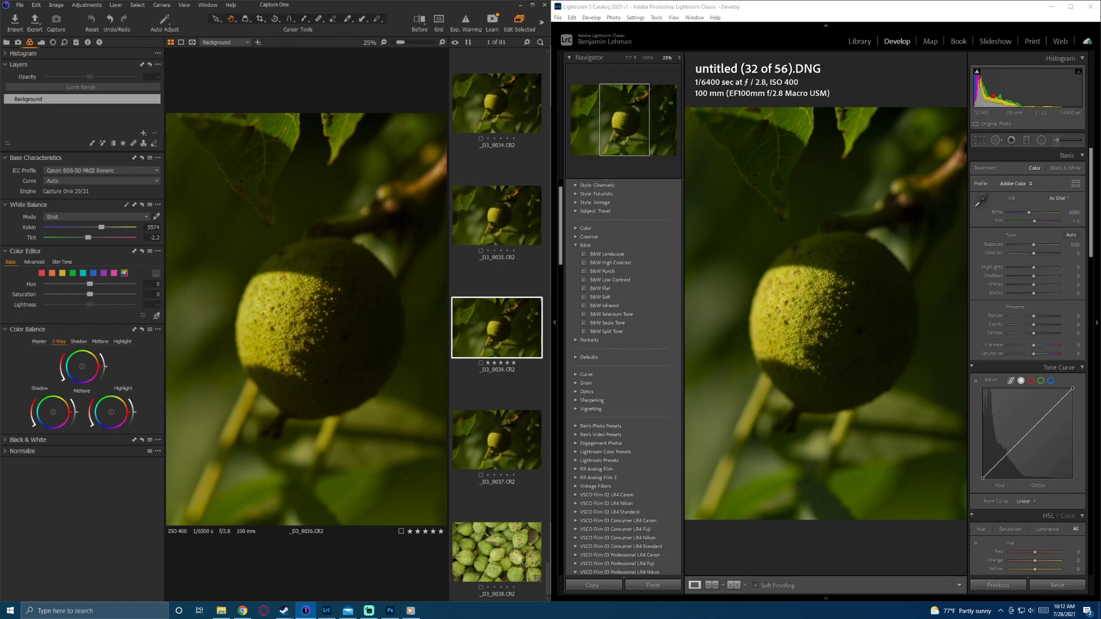
Step: Apply the Camera Matching profile Camera Standard to the fruit photo in Lightroom Classic and close the profile browser
click(1015, 183)
click(1006, 258)
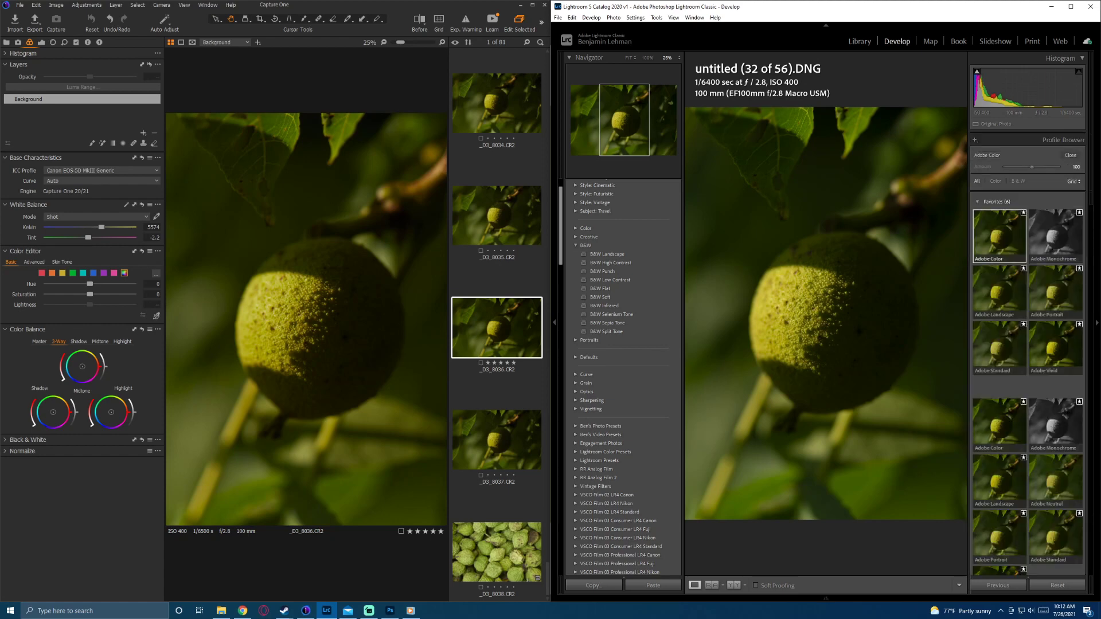
scroll(1006, 257, down, 10)
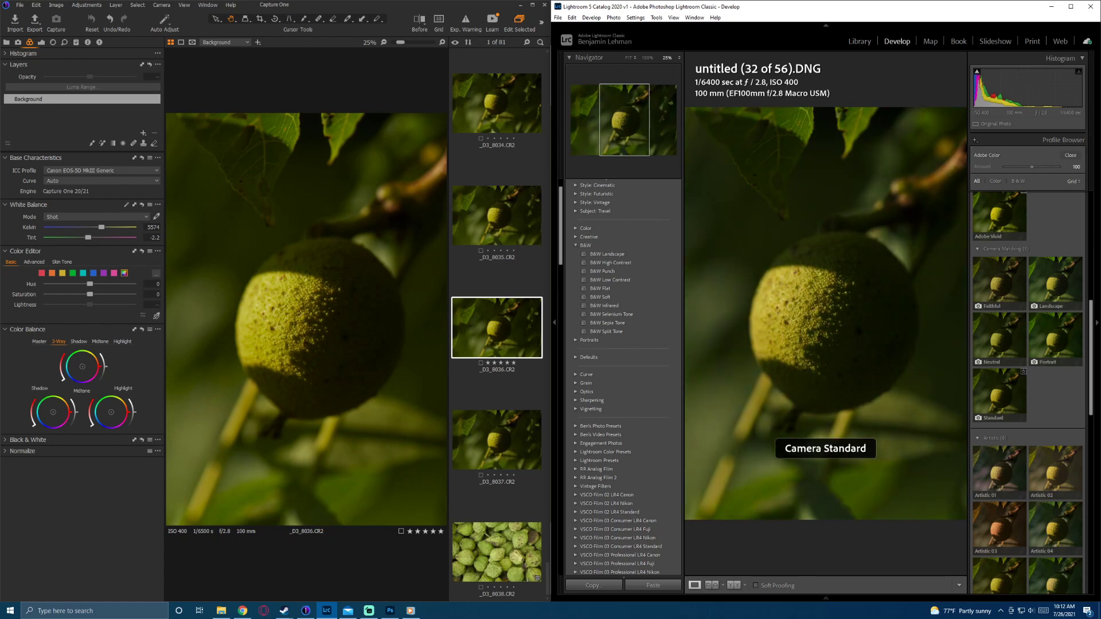
click(1000, 396)
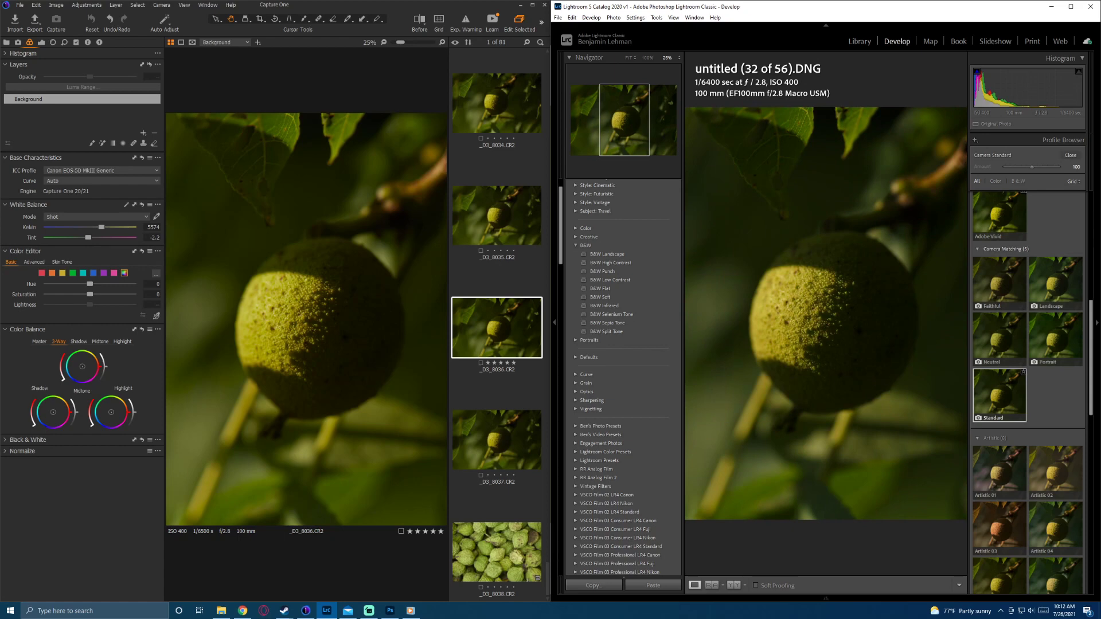
click(1070, 155)
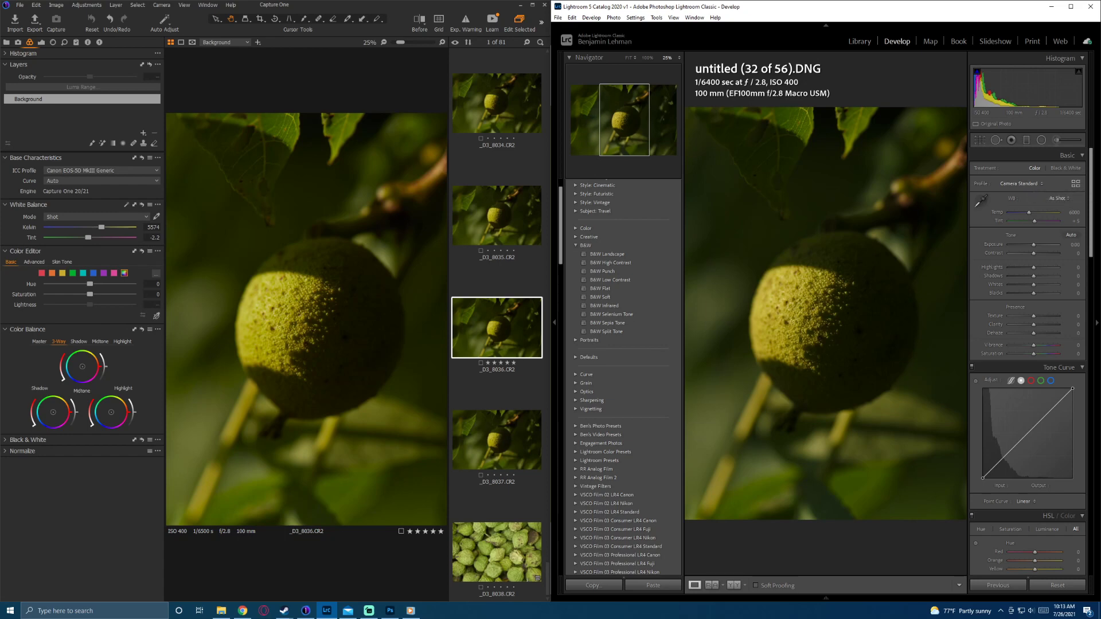
click(1076, 183)
scroll(1055, 450, down, 2)
scroll(1055, 450, up, 3)
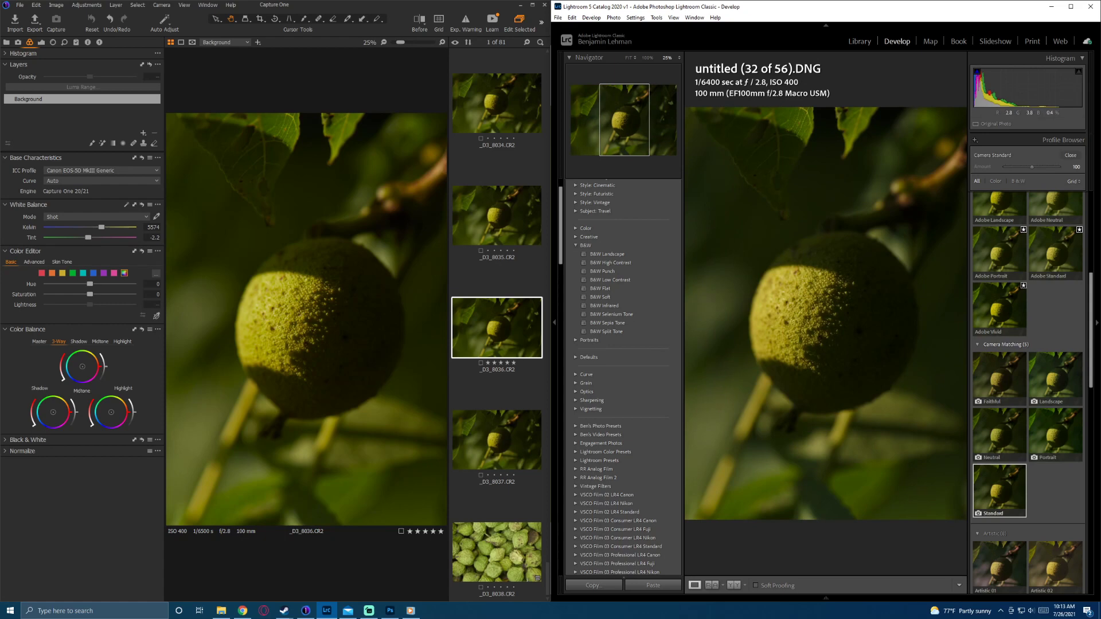
click(1070, 155)
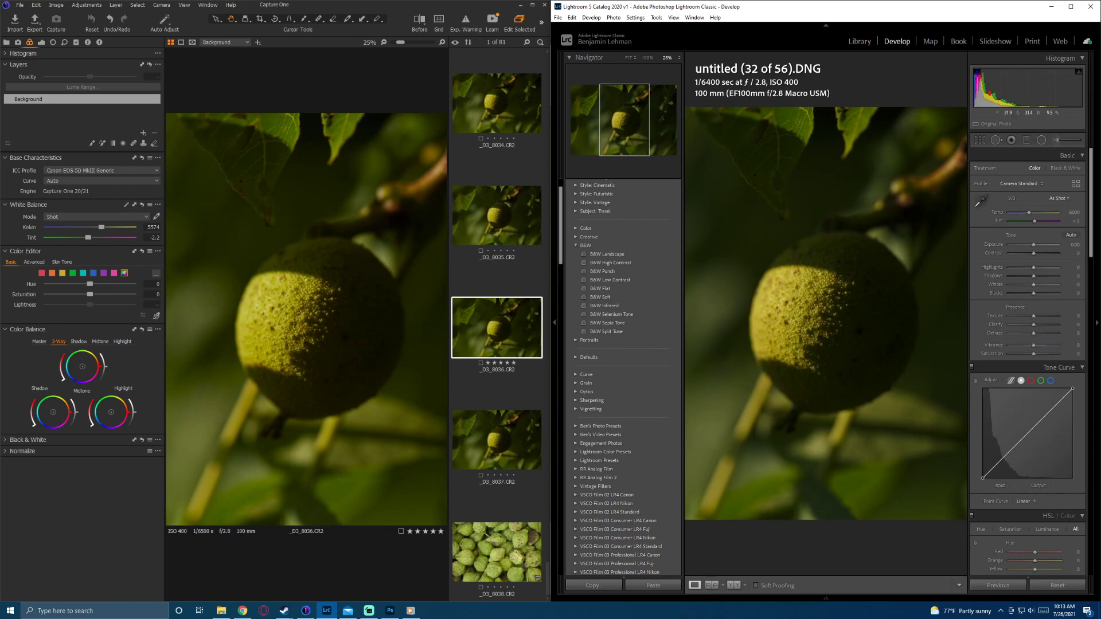
Step: Compare the fruit's sunlit surface at 100% in both Lightroom Classic and Capture One, framing the same area
key(z)
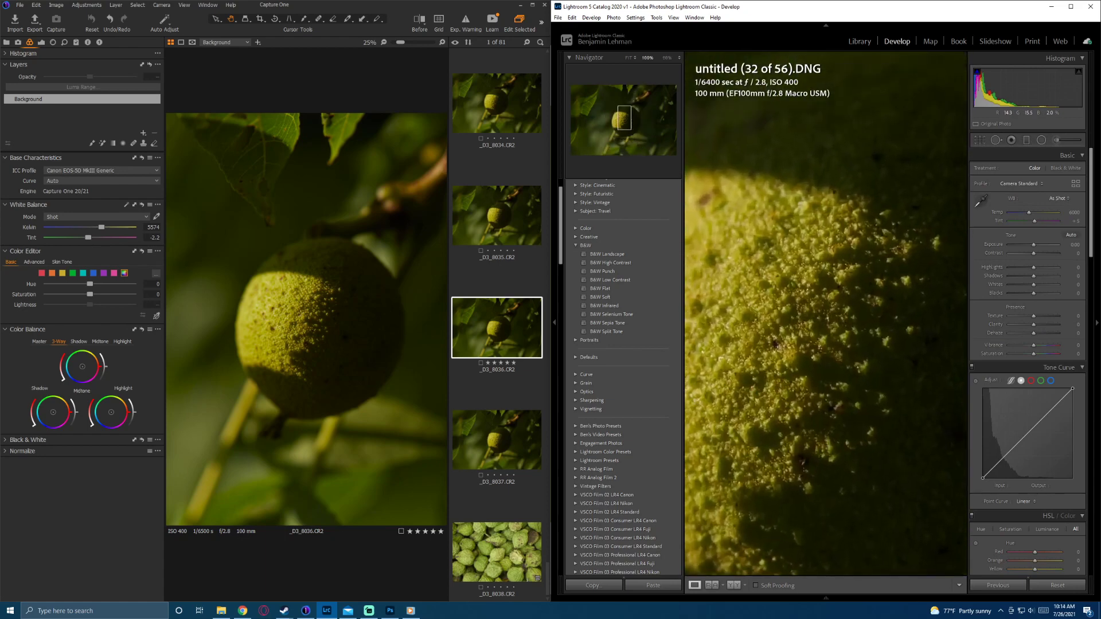
click(356, 330)
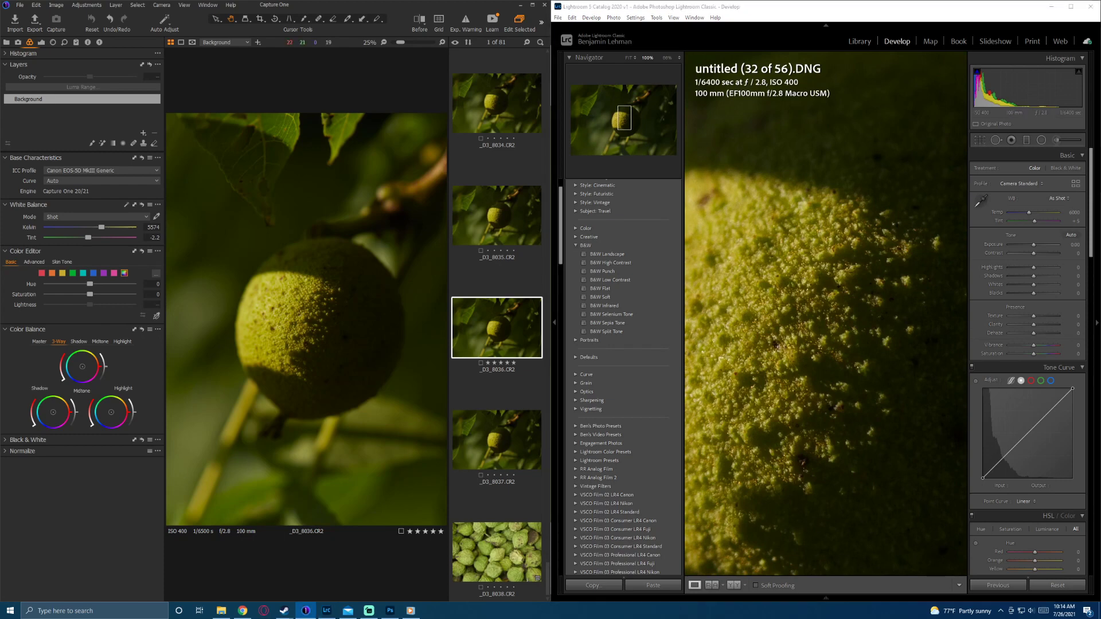
scroll(356, 331, up, 6)
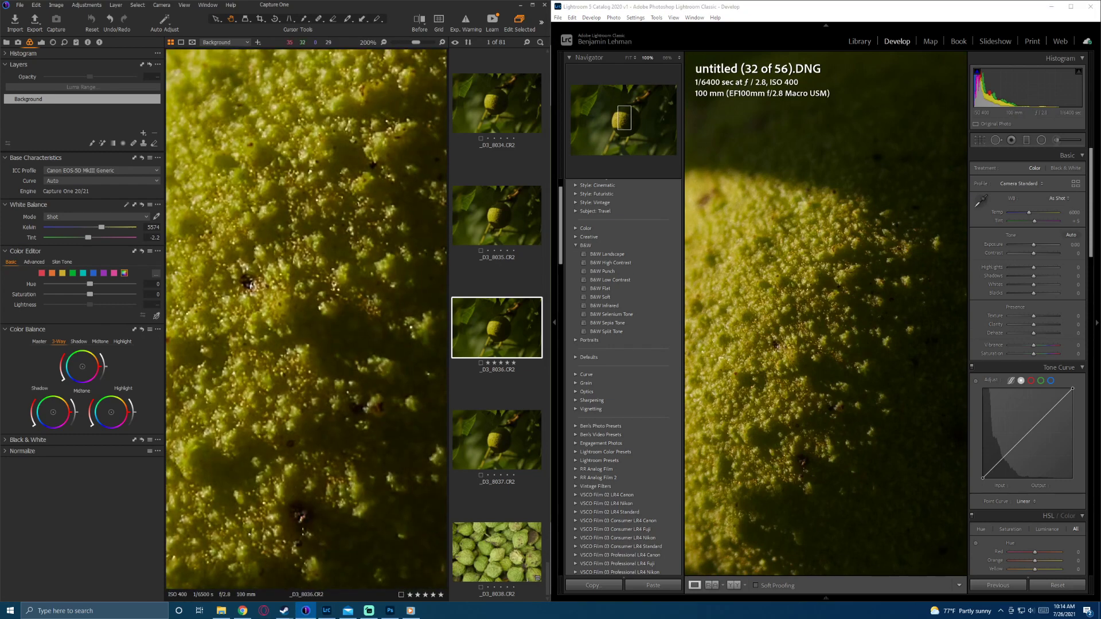
scroll(357, 330, down, 2)
drag(356, 331, 323, 369)
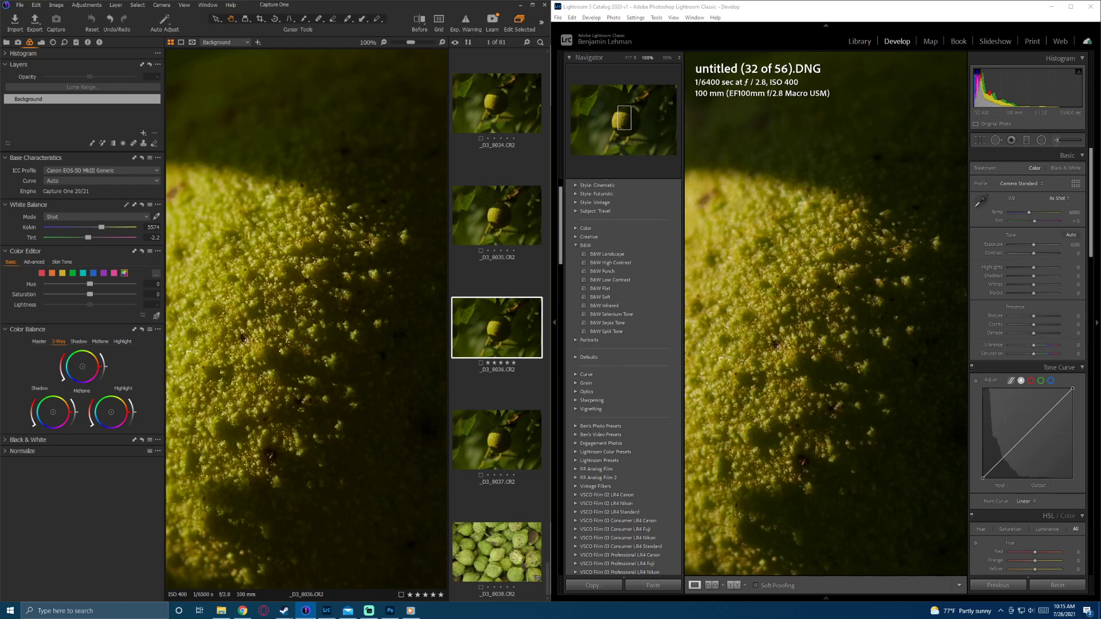
Step: Try Highlight -2 and Shadow -66 in Capture One's High Dynamic Range adjustments, then reset both
click(41, 42)
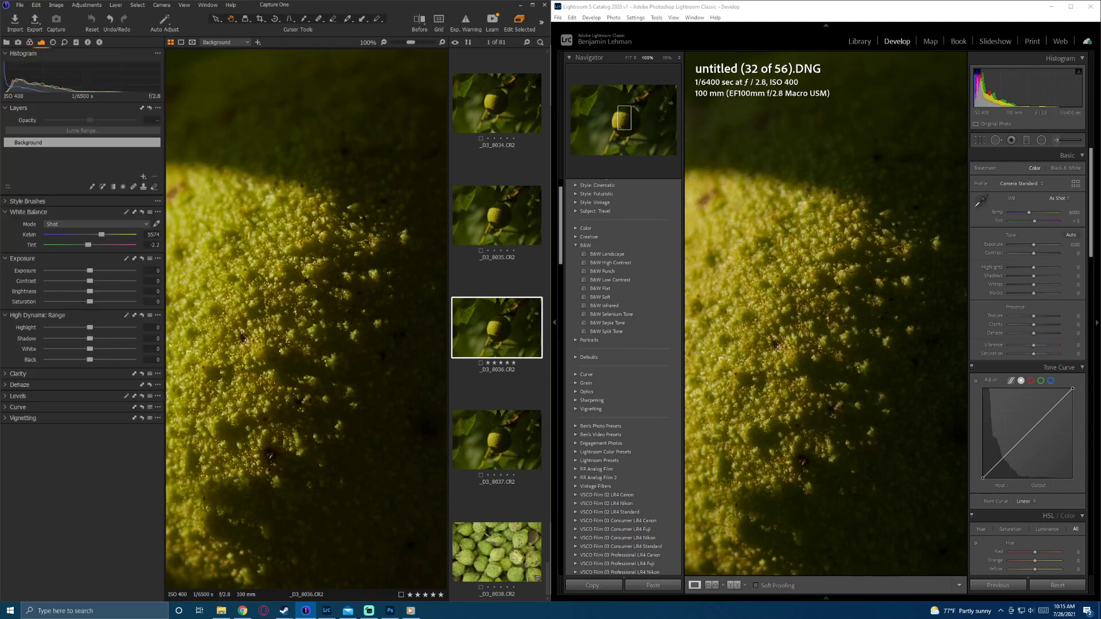
drag(89, 327, 61, 338)
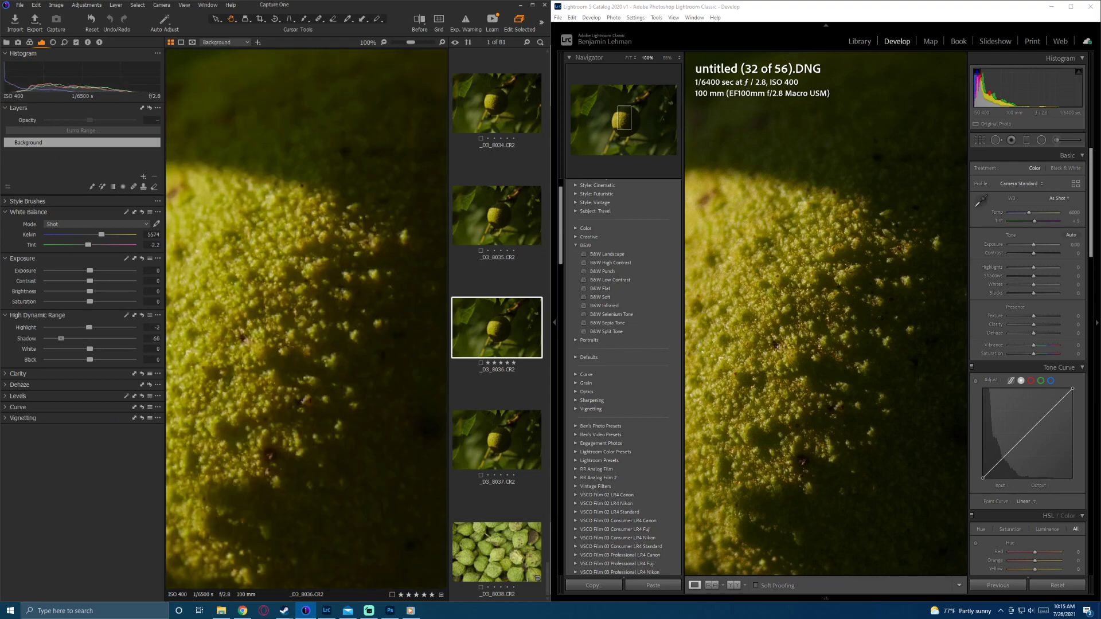
double_click(60, 338)
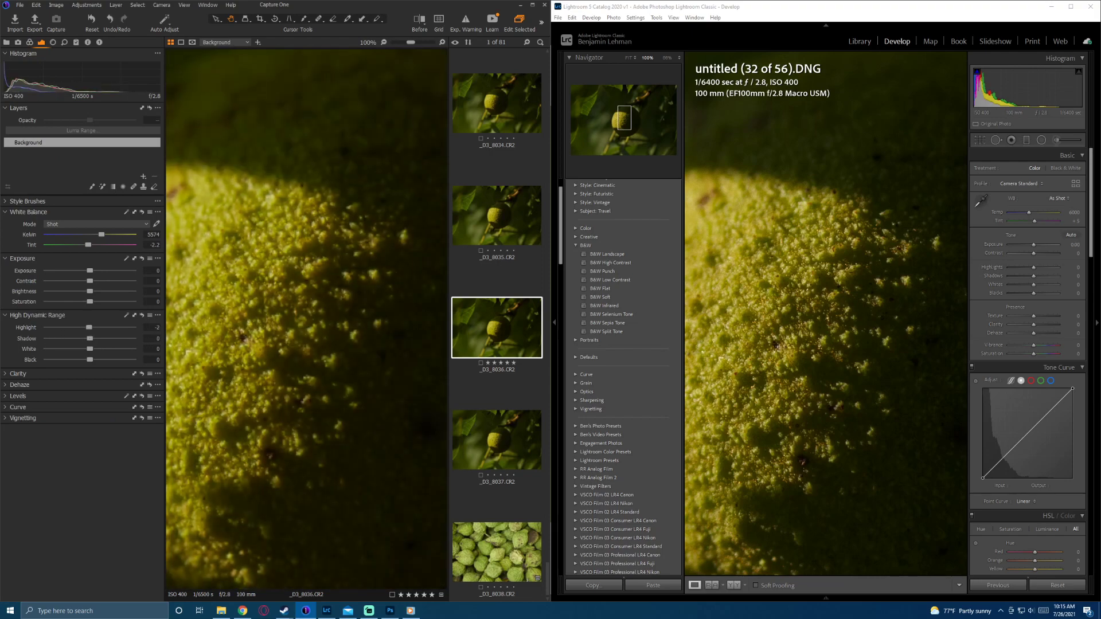
double_click(89, 327)
Step: Try Capture One's Highlight at 100 and at 31, then reset it and undo the reset
drag(89, 327, 133, 327)
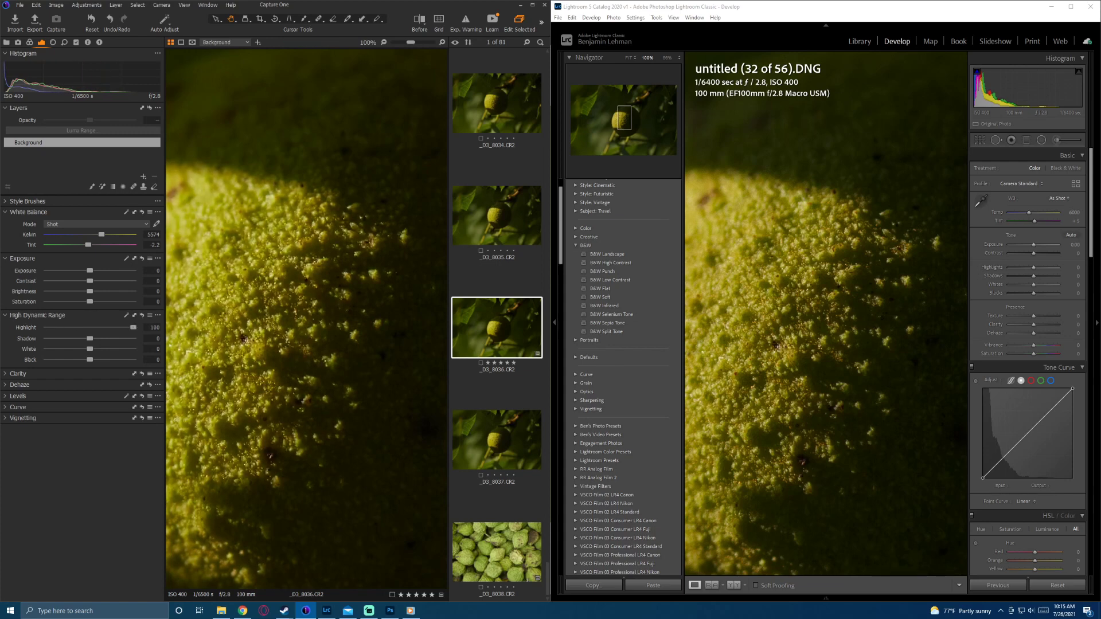
drag(133, 327, 102, 327)
double_click(102, 327)
key(ctrl+z)
Step: Try raising Highlights and then Shadows strongly in Lightroom Classic, resetting each one
mouse_move(1034, 267)
mouse_down()
mouse_move(1009, 267)
mouse_move(1056, 267)
mouse_up()
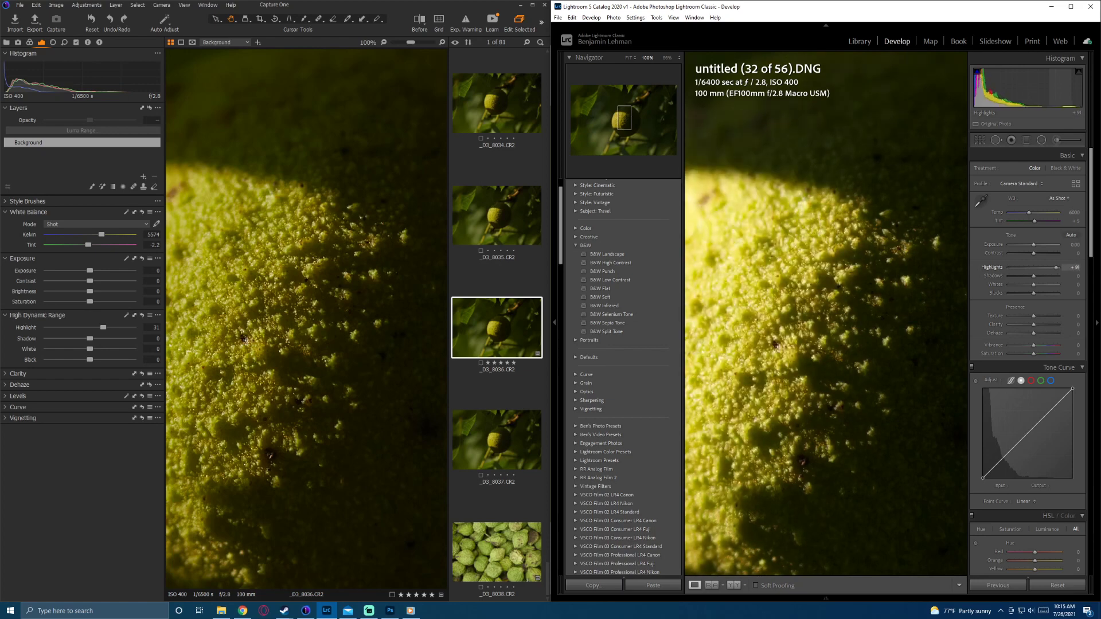
double_click(1055, 267)
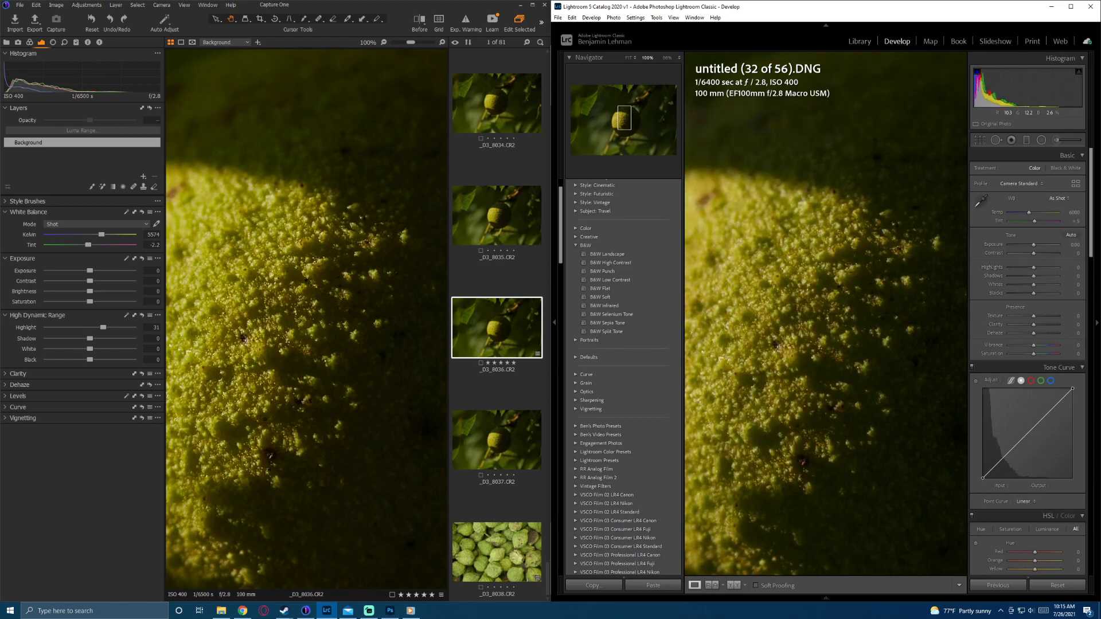
drag(1034, 275, 1056, 275)
double_click(1056, 276)
Step: Try Capture One's Shadow at -100, undo and redo it for comparison, then reset both Shadow and Highlight
drag(90, 338, 46, 338)
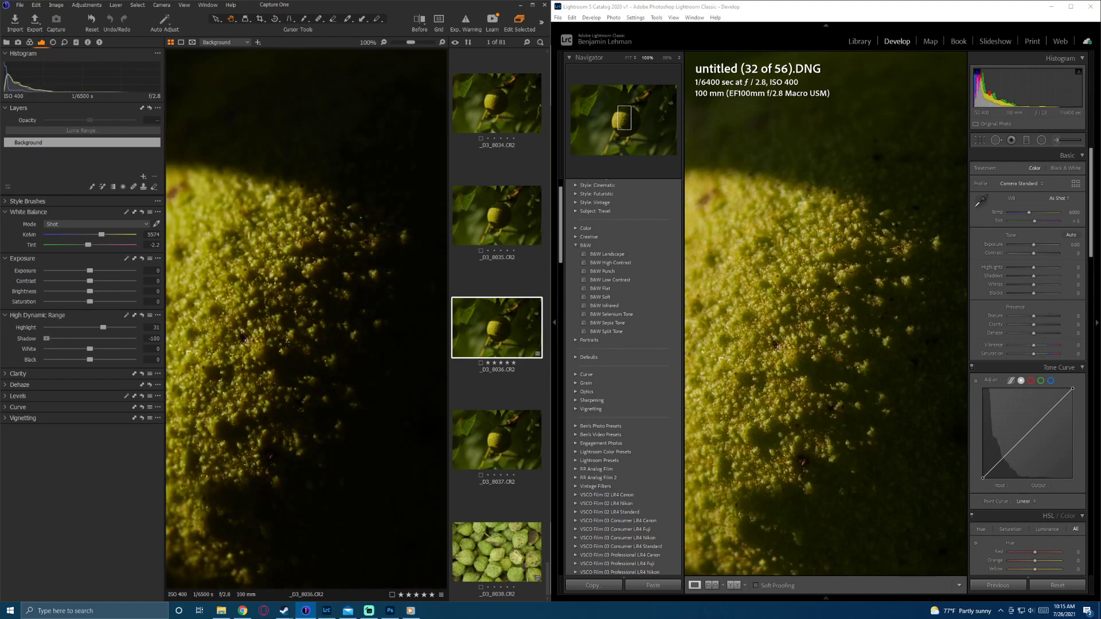
key(ctrl+z)
key(ctrl+y)
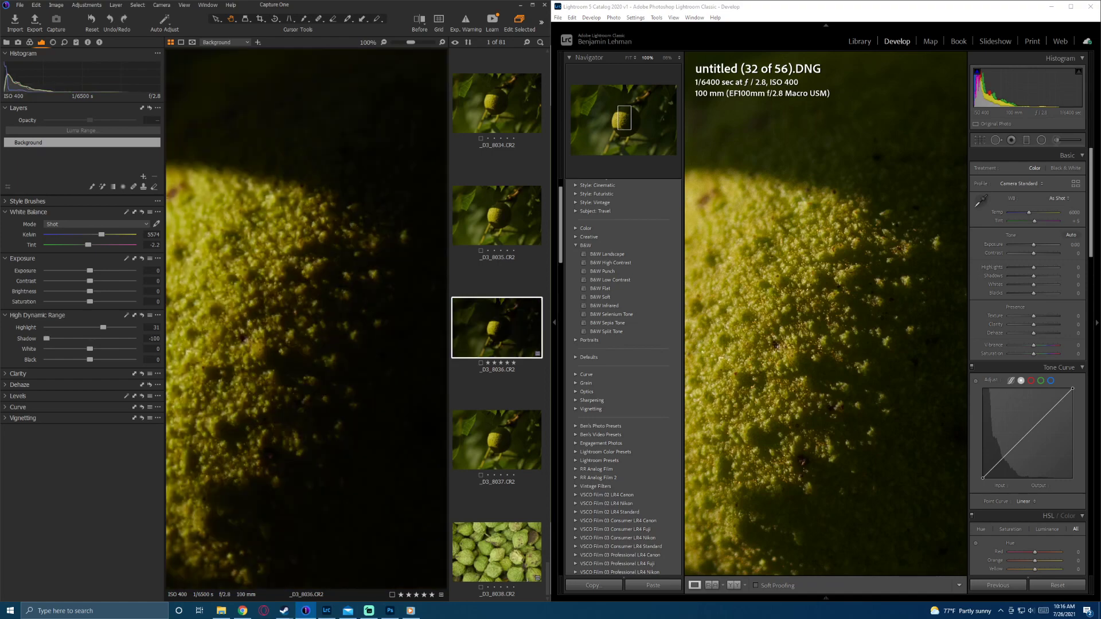
double_click(46, 338)
double_click(103, 328)
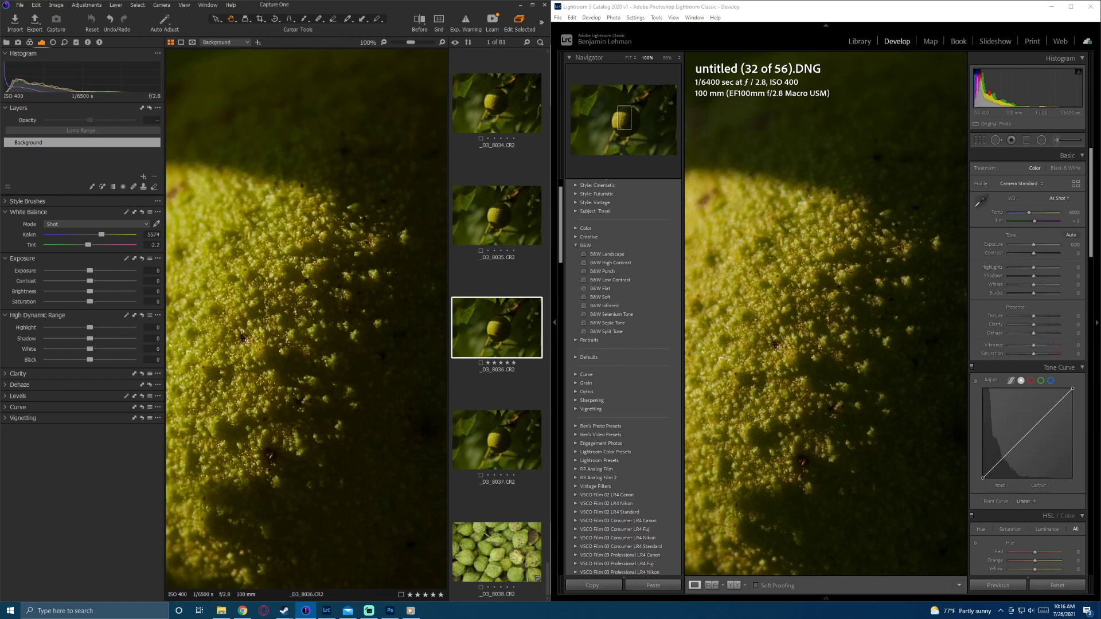
Step: Set Capture One's Highlight to -3 and try Shadow at 100, undoing and redoing the Shadow change for comparison
mouse_move(89, 327)
mouse_down()
mouse_move(70, 327)
mouse_move(88, 327)
mouse_up()
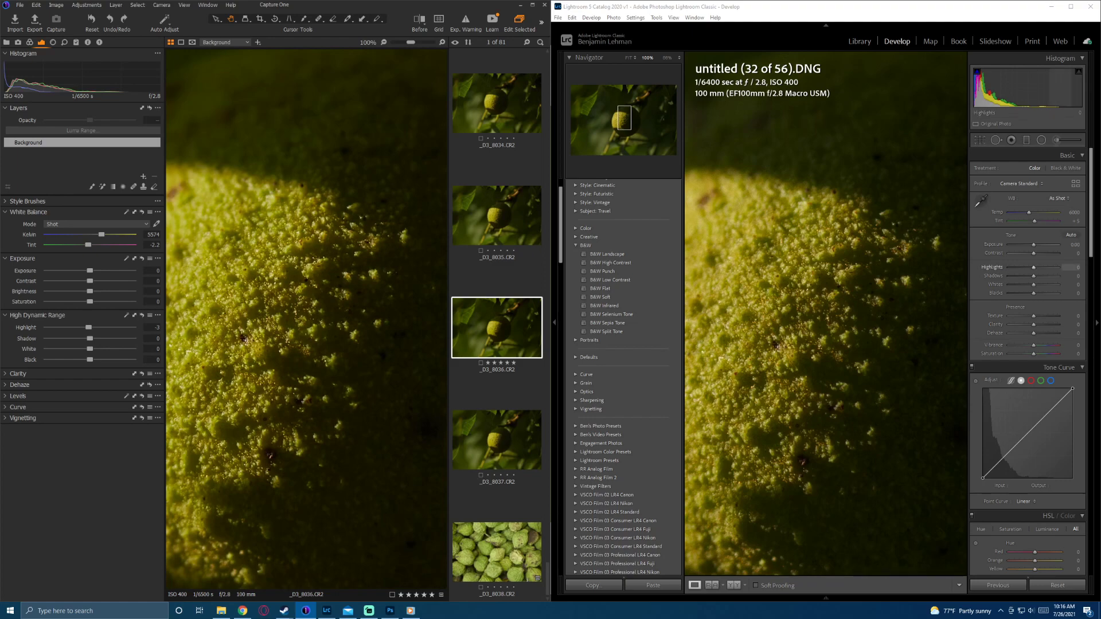
mouse_move(1033, 267)
mouse_down()
mouse_move(1058, 267)
mouse_move(1008, 267)
mouse_move(1058, 267)
mouse_move(1009, 267)
mouse_move(1034, 267)
mouse_up()
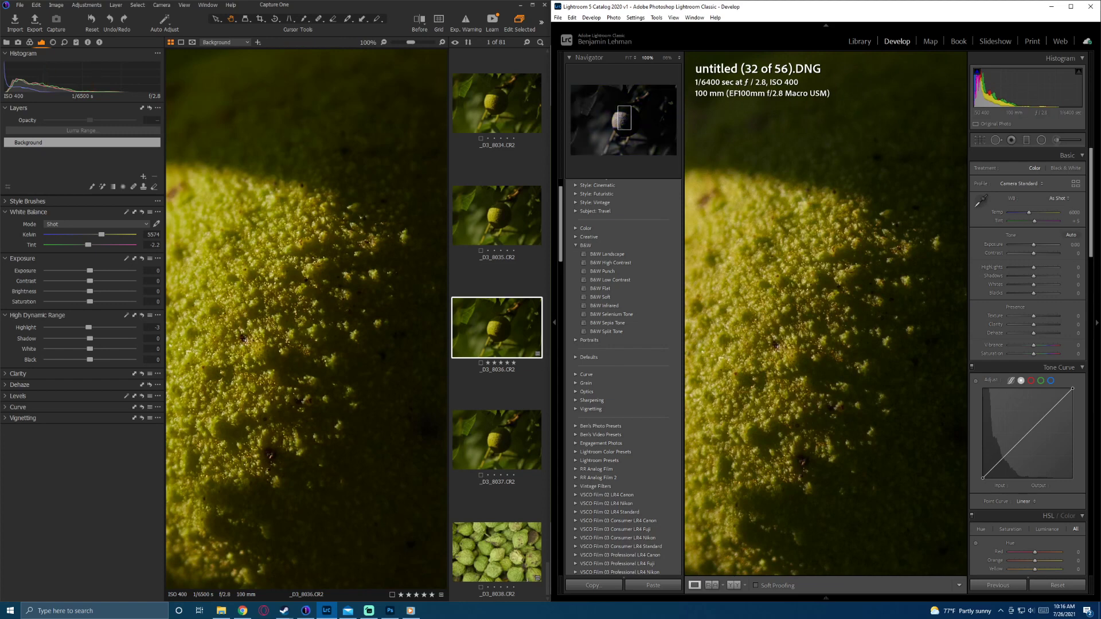
drag(89, 338, 133, 338)
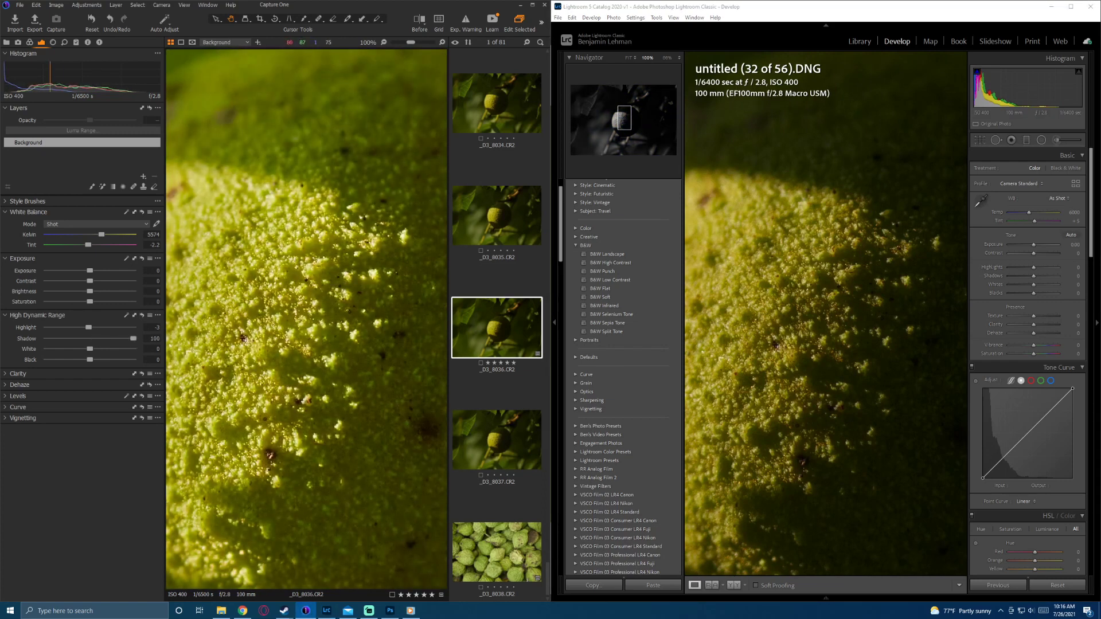
key(ctrl+z)
key(ctrl+y)
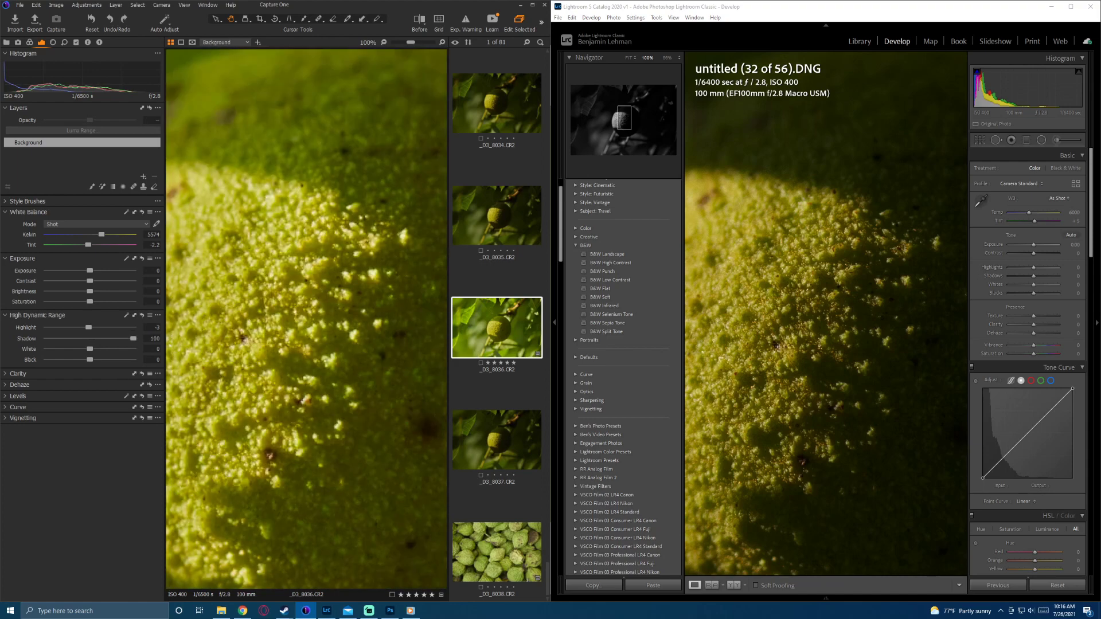
key(ctrl+z)
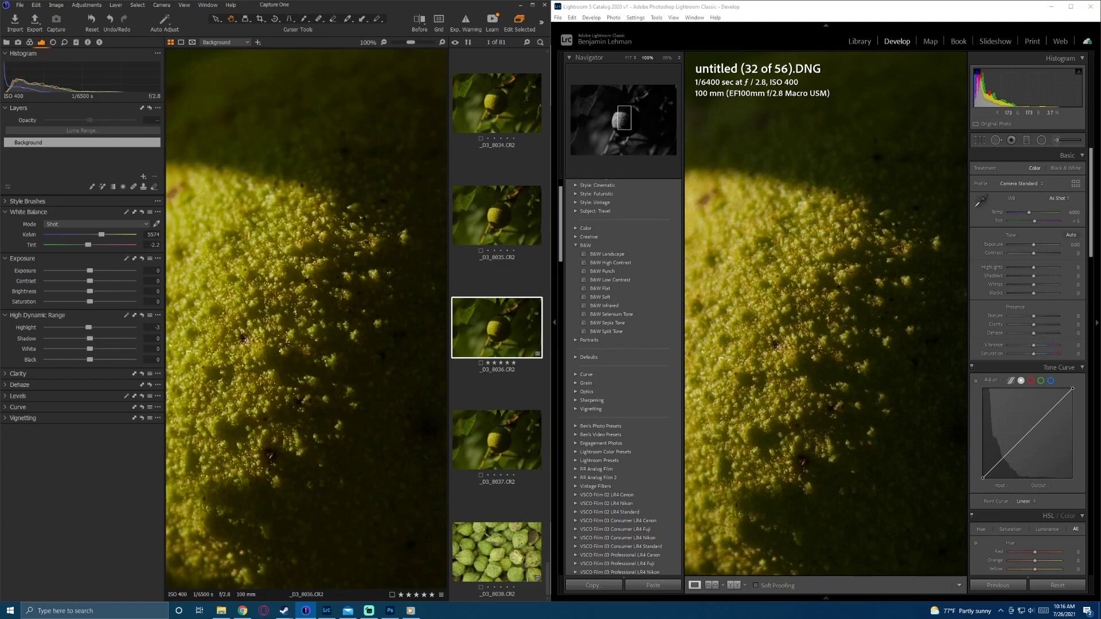
Step: Try Highlights at -100 in Lightroom Classic and Shadow at 100 in Capture One, resetting each one
drag(1033, 268, 1008, 268)
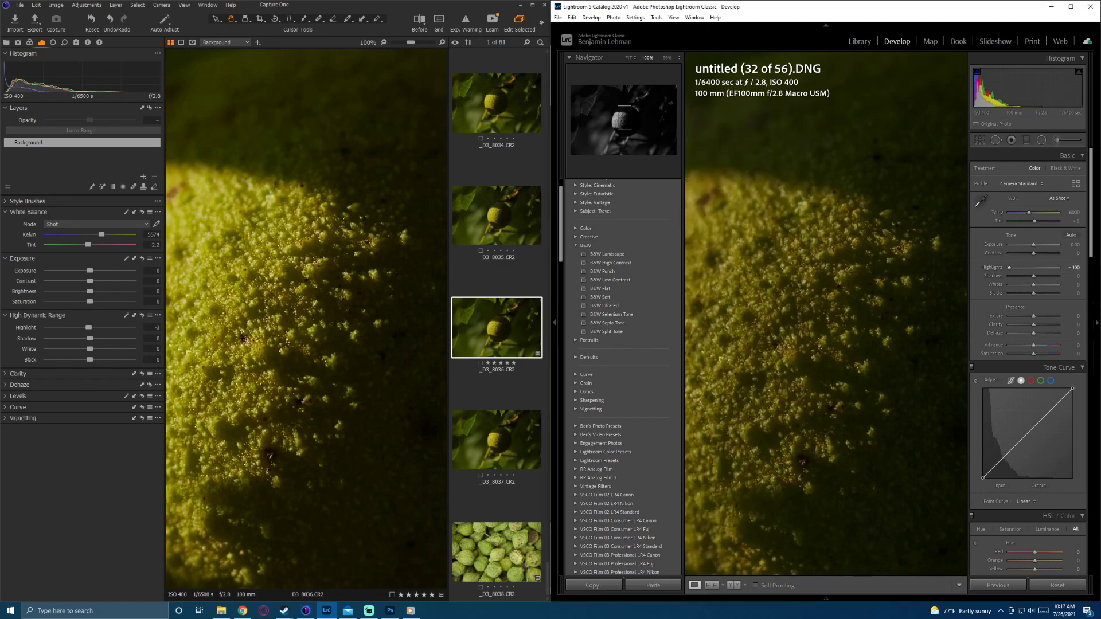
double_click(1009, 267)
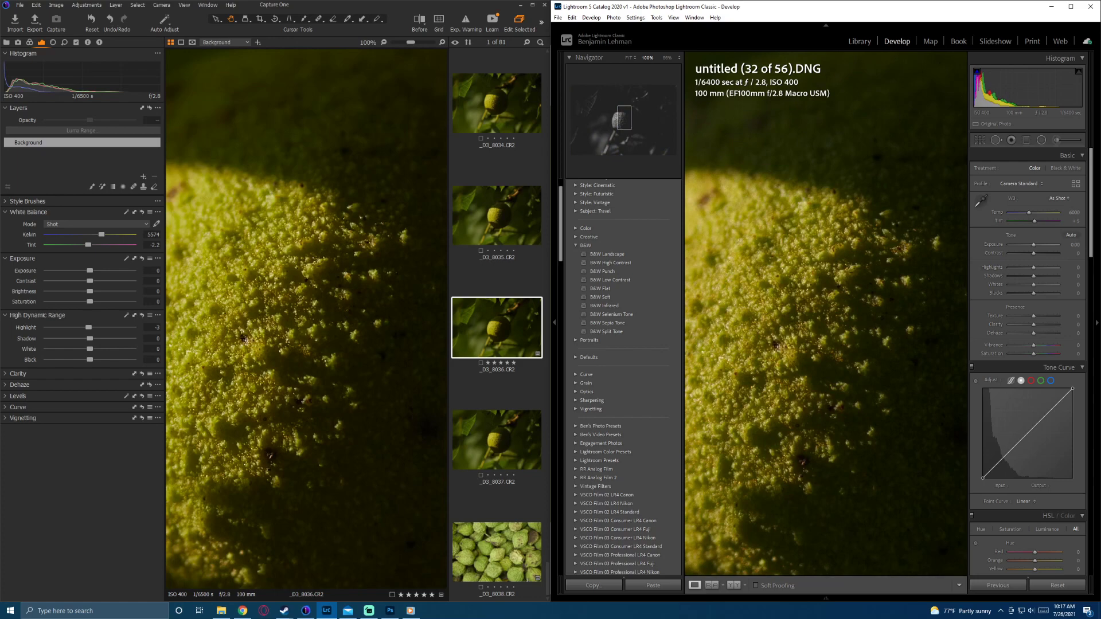
drag(90, 339, 133, 339)
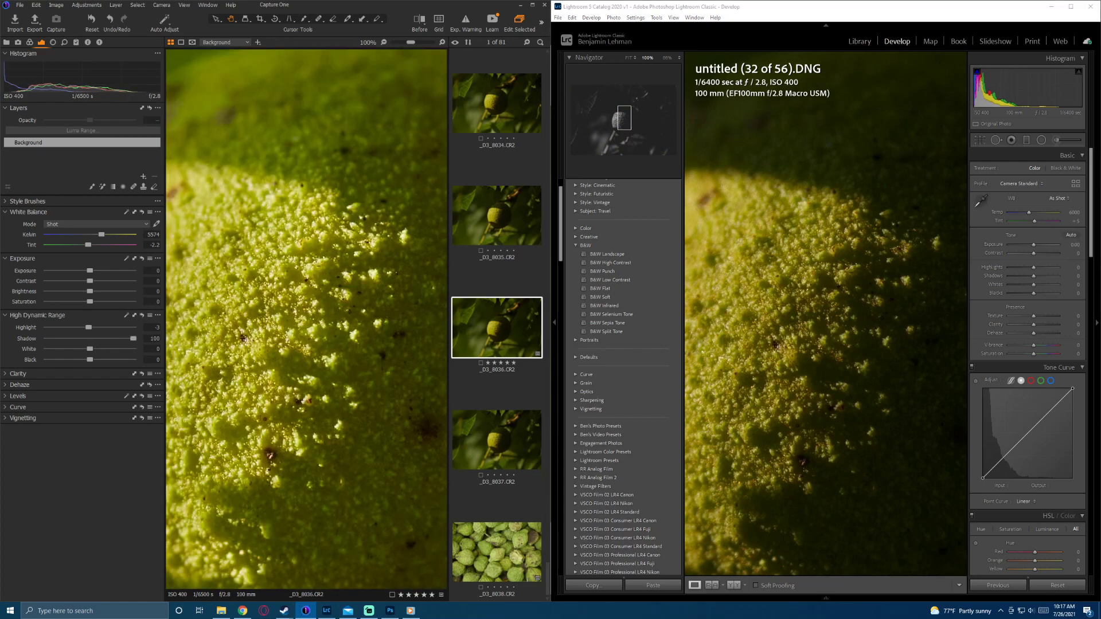
double_click(134, 339)
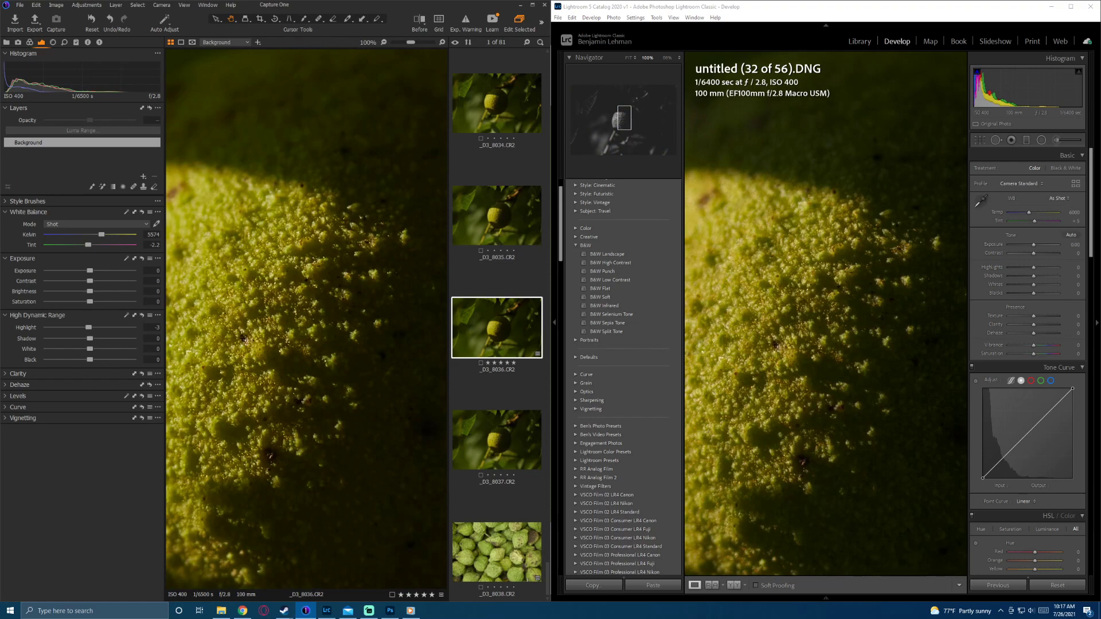
Step: Open the green fruit pile photo in both programs: _D3_8038.CR2 in Capture One and untitled (30 of 56).DNG in Lightroom Classic's Develop module
click(496, 552)
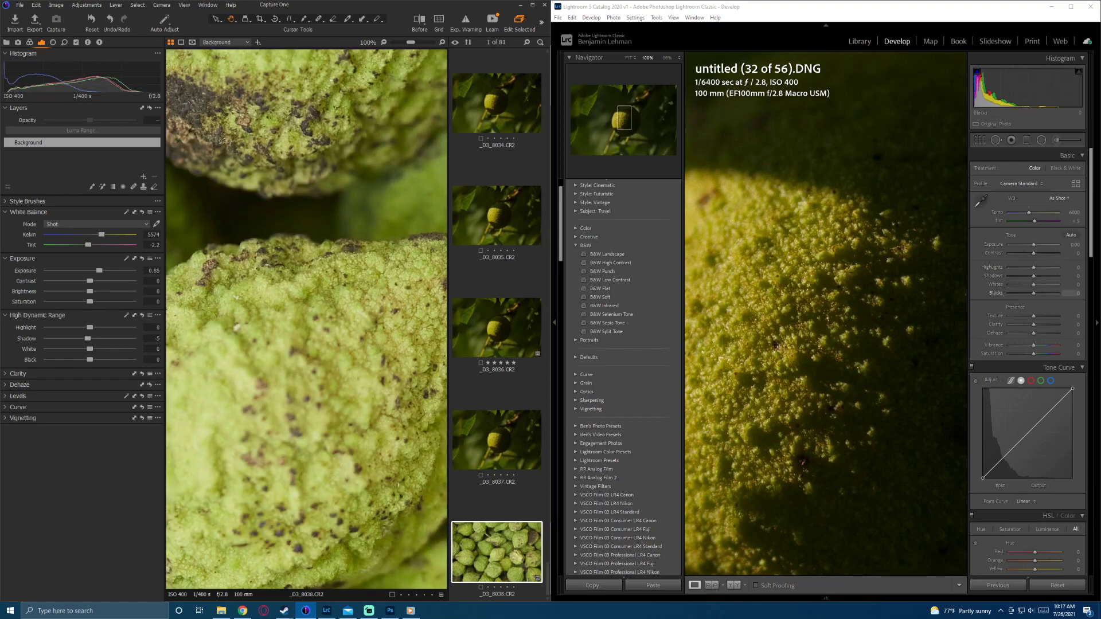
key(g)
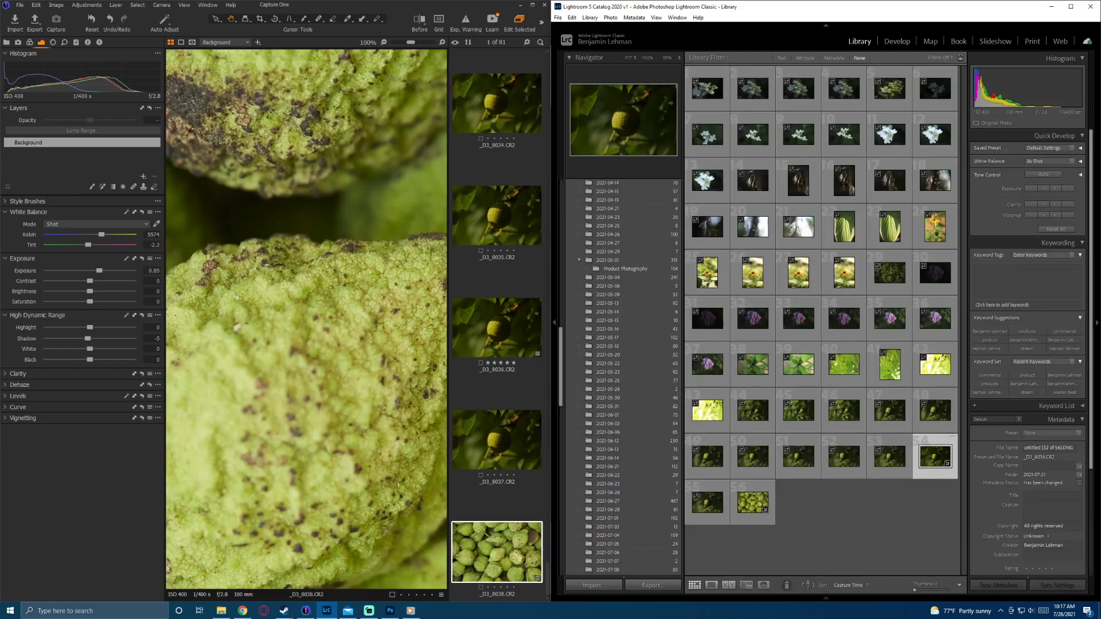
key(d)
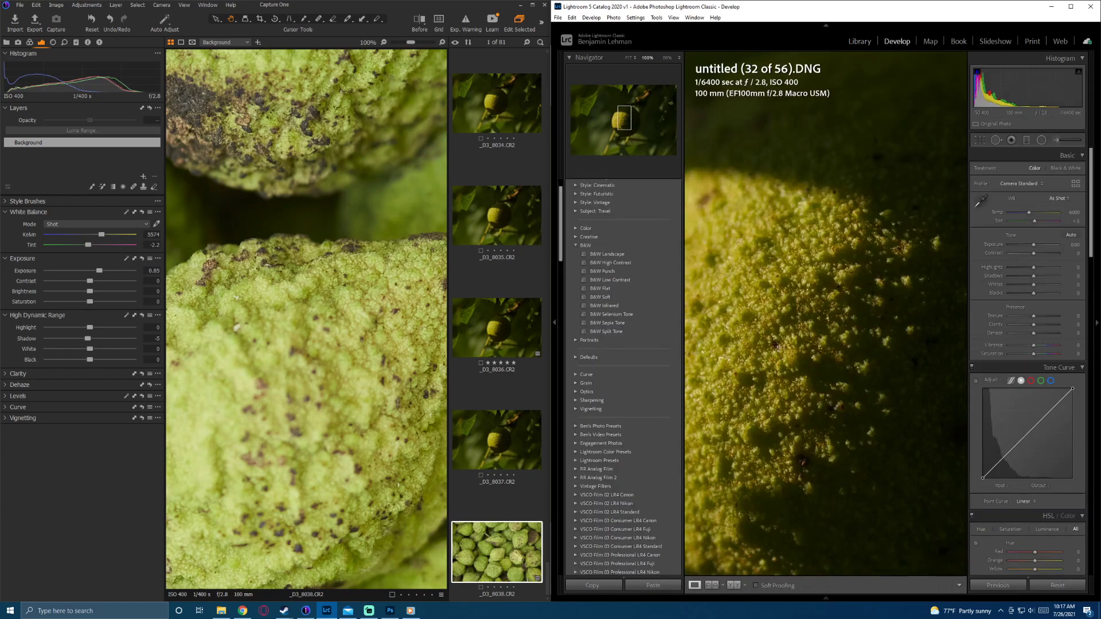
key(F6)
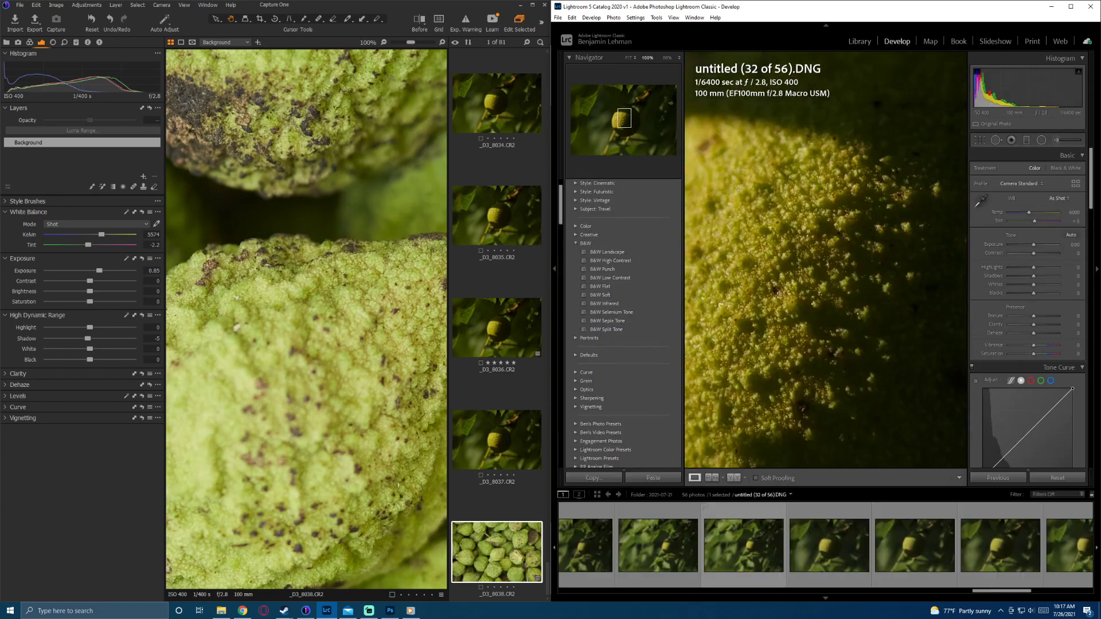
key(Right)
key(Right)
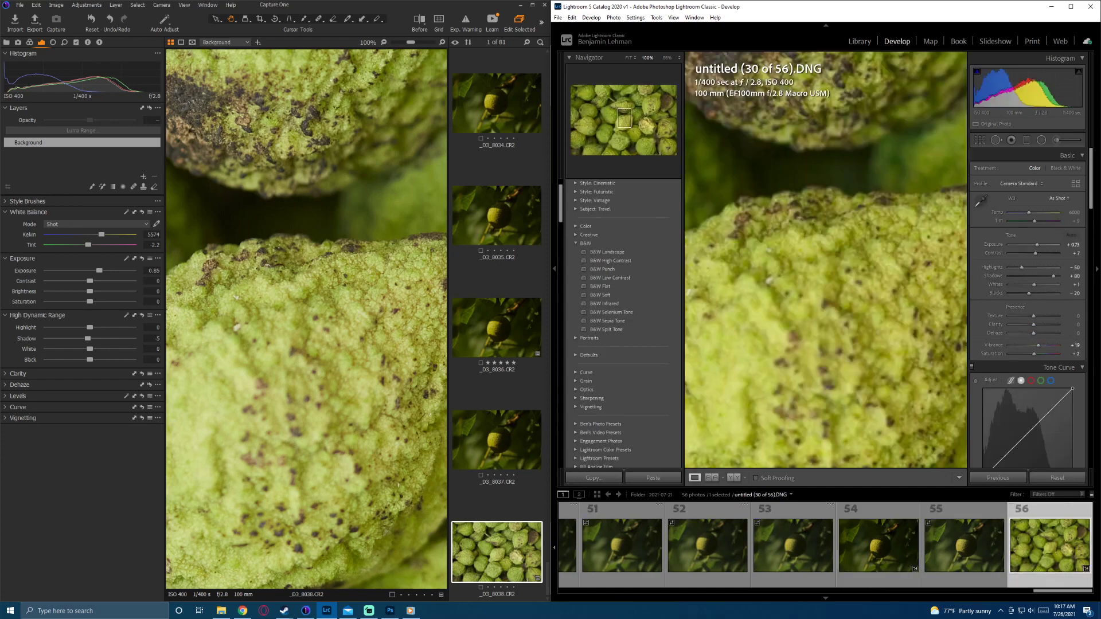
Step: Line up the same central fruit in both programs and magnify both views to 200% for a detail comparison
drag(825, 258, 862, 259)
drag(304, 323, 333, 314)
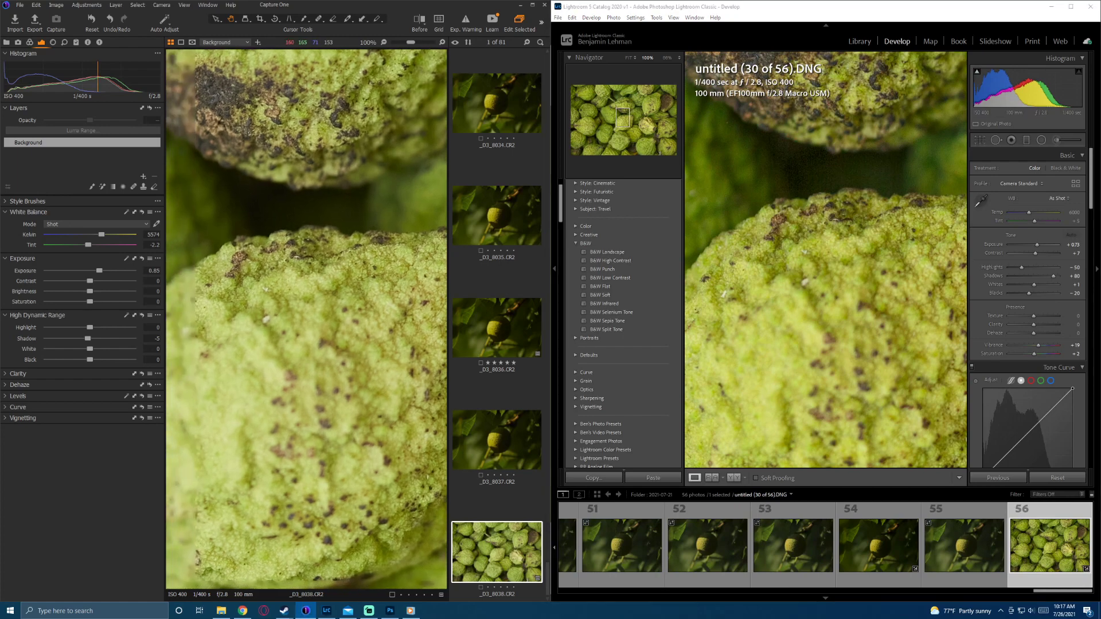
drag(785, 319, 793, 333)
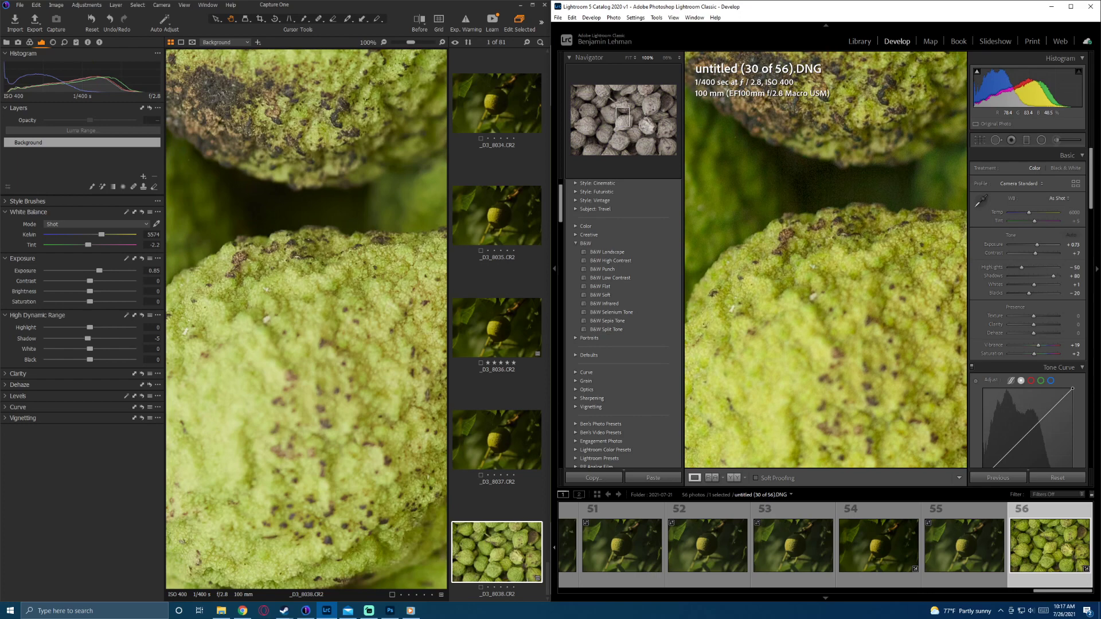
drag(793, 333, 785, 368)
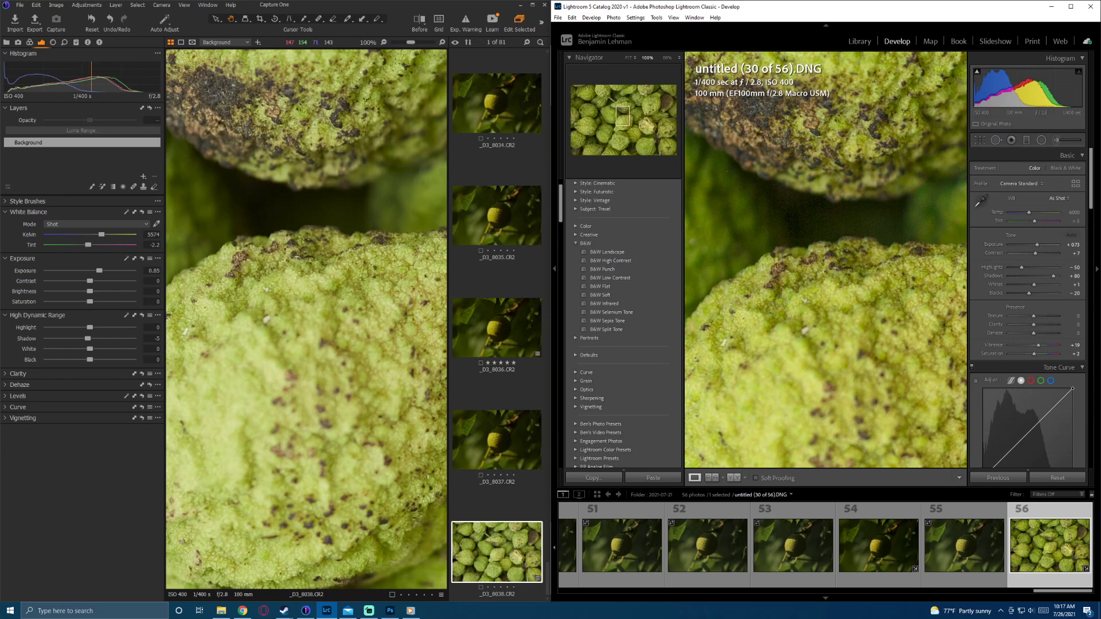
key(ctrl+equal)
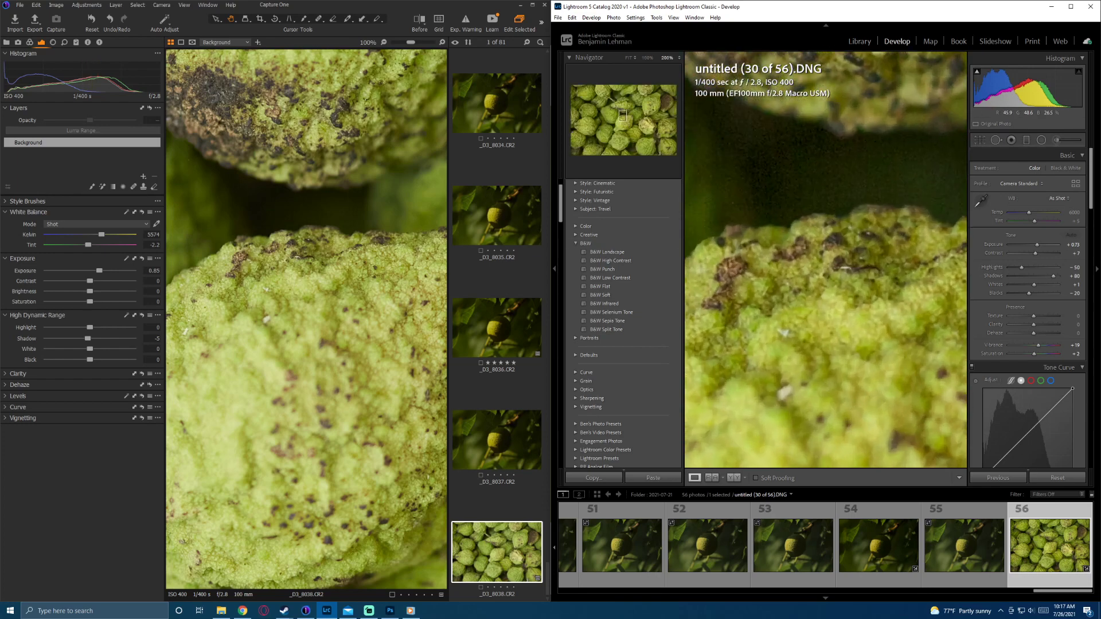
click(307, 319)
key(ctrl+equal)
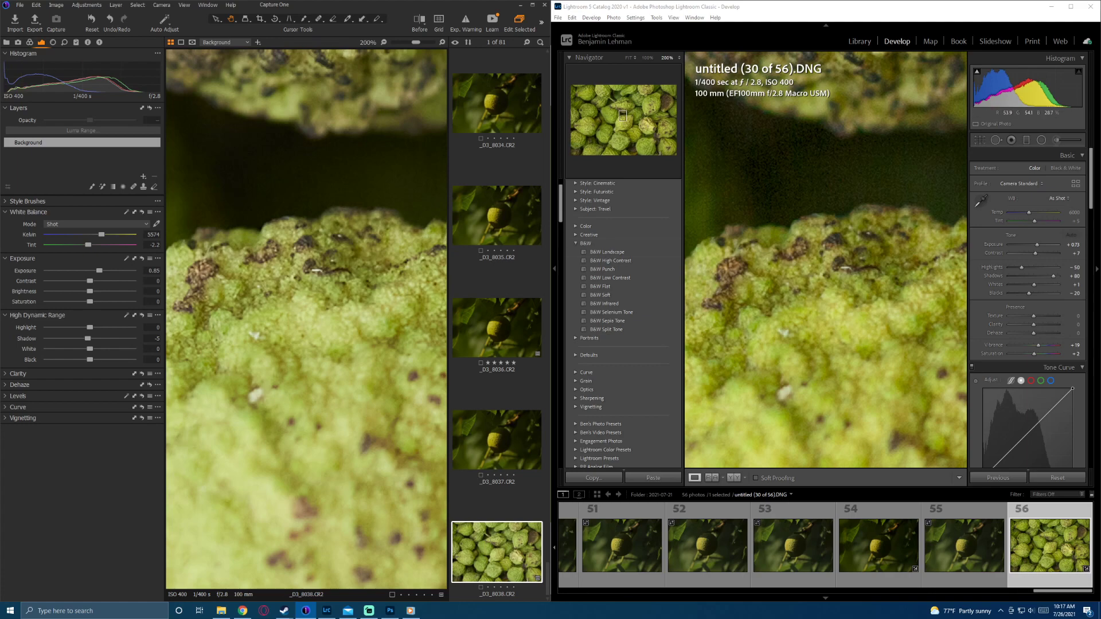
Step: Reset all adjustments on the fruit pile photo in both Lightroom Classic and Capture One
key(ctrl+shift+r)
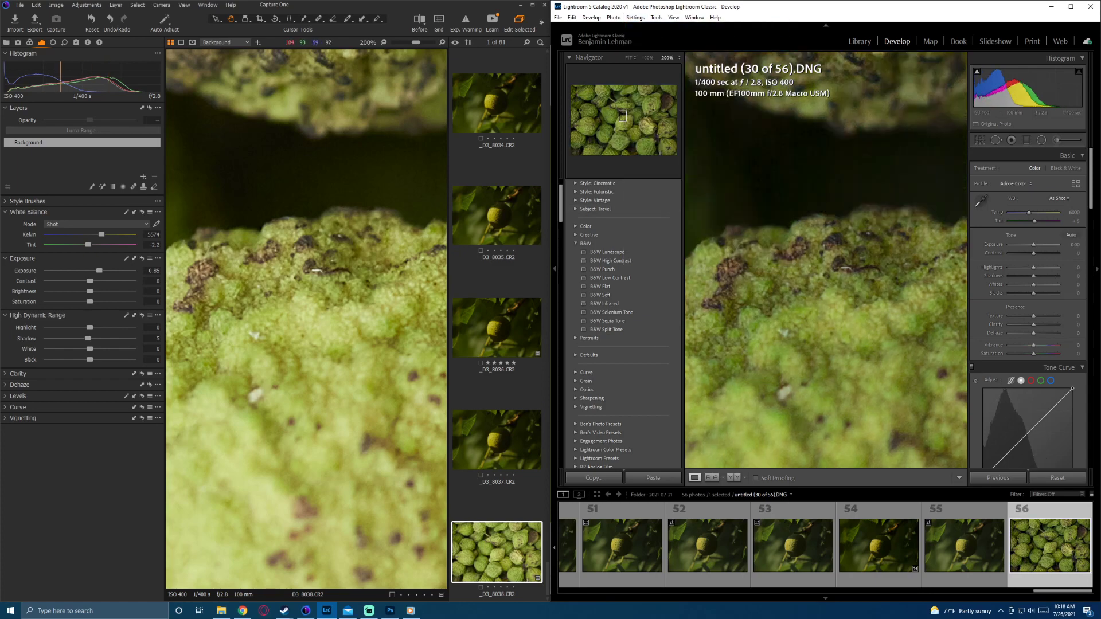
click(92, 22)
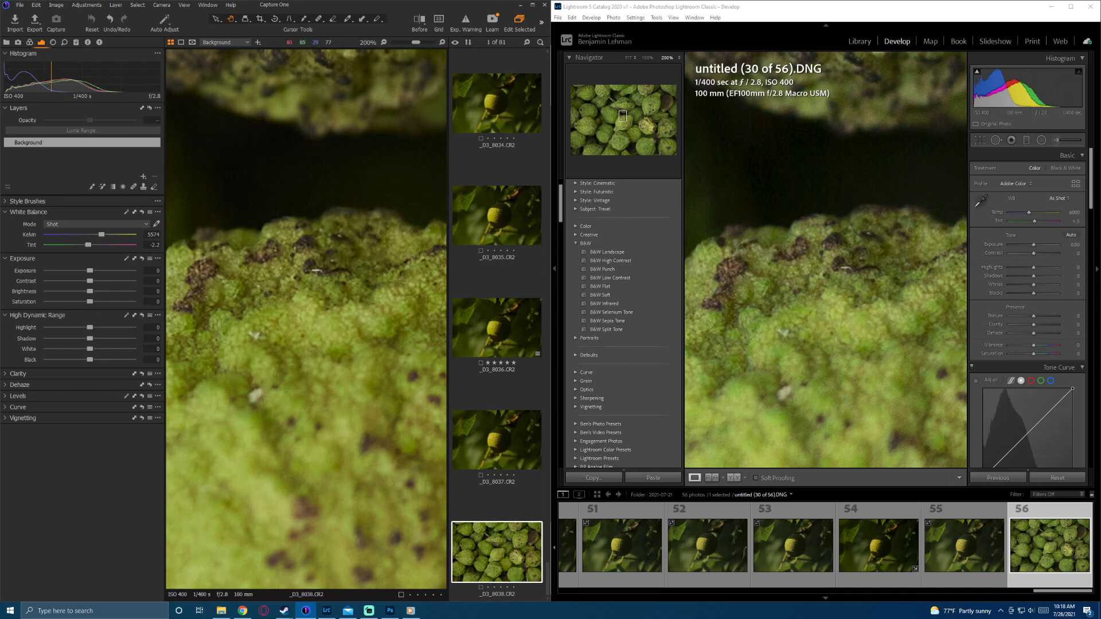
drag(816, 321, 814, 331)
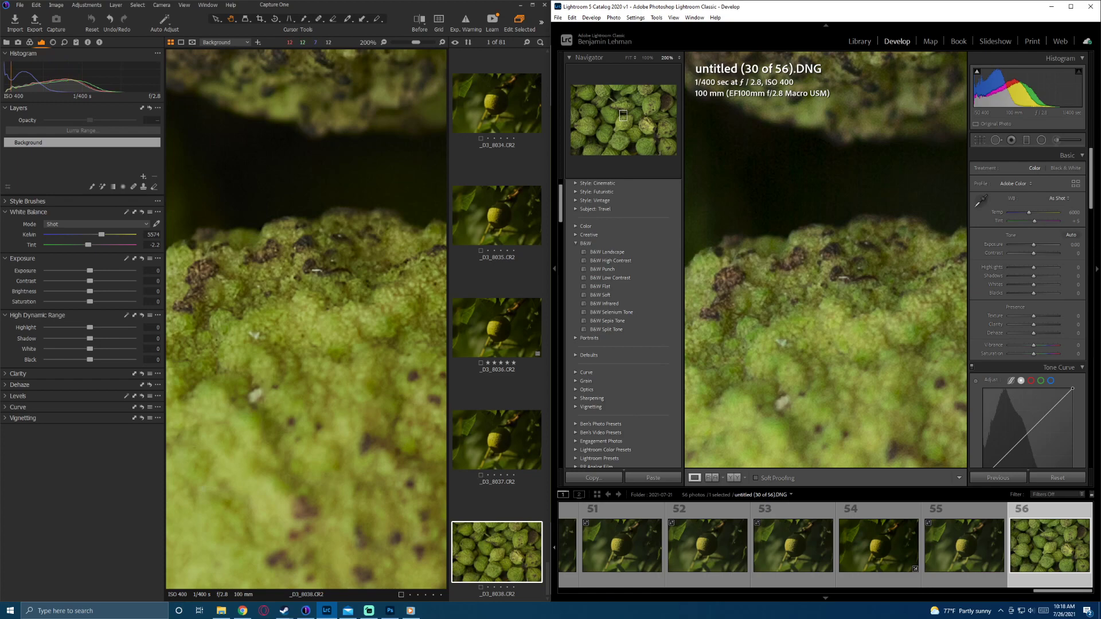
Step: Examine noise in the dark gap between the two fruits, at 600% in Capture One and 400% in Lightroom Classic
drag(304, 178, 256, 406)
scroll(311, 299, up, 3)
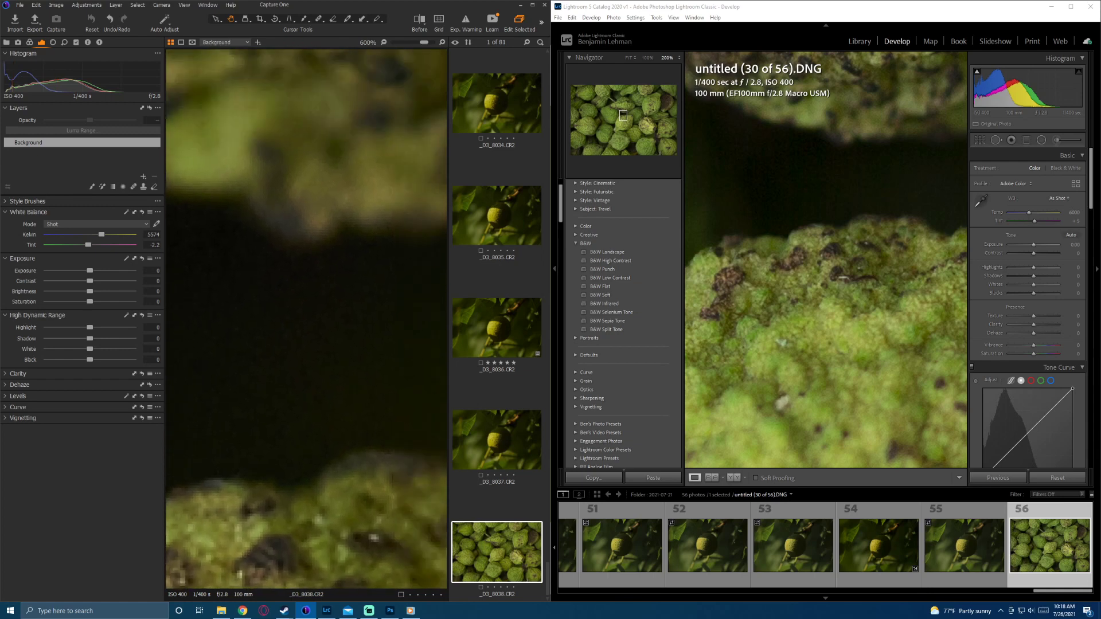
drag(825, 183, 821, 290)
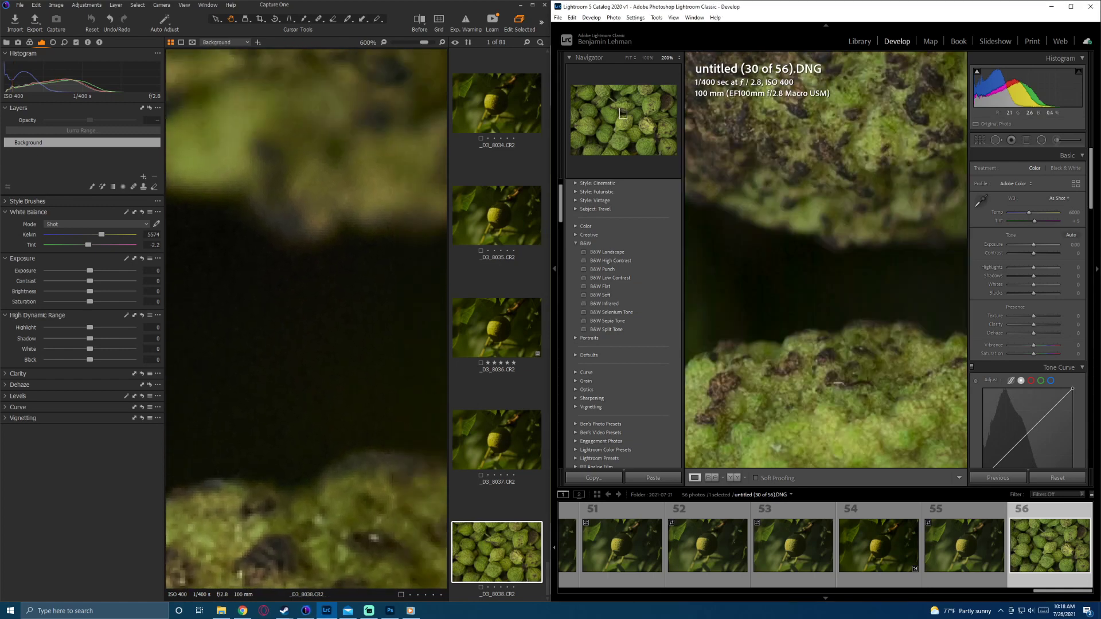
key(ctrl+equal)
key(ctrl+equal)
key(ctrl+equal)
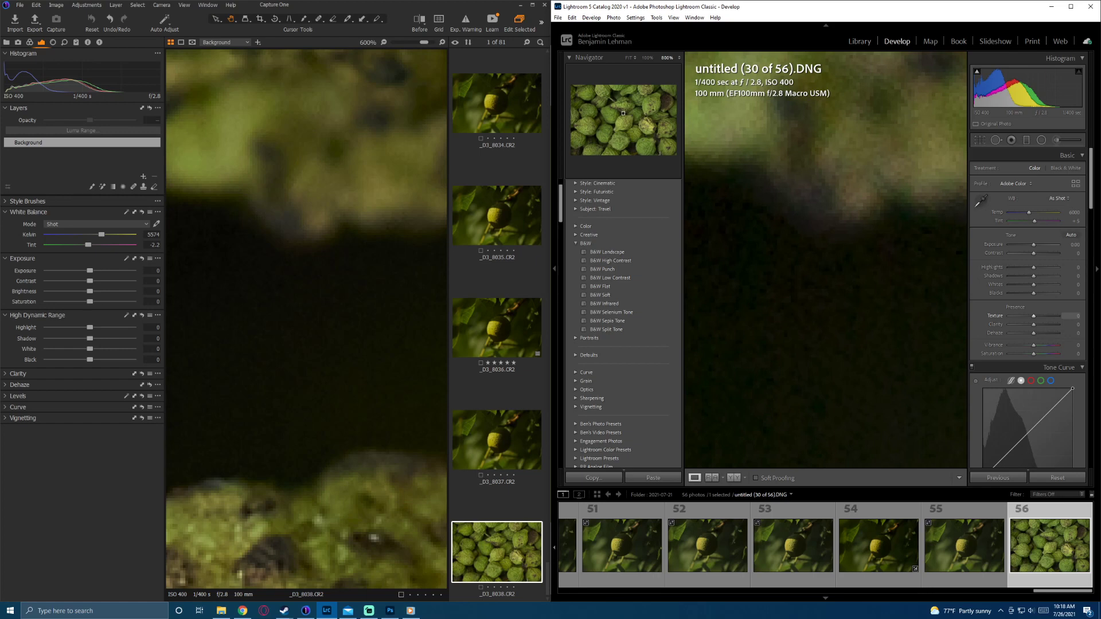
key(ctrl+minus)
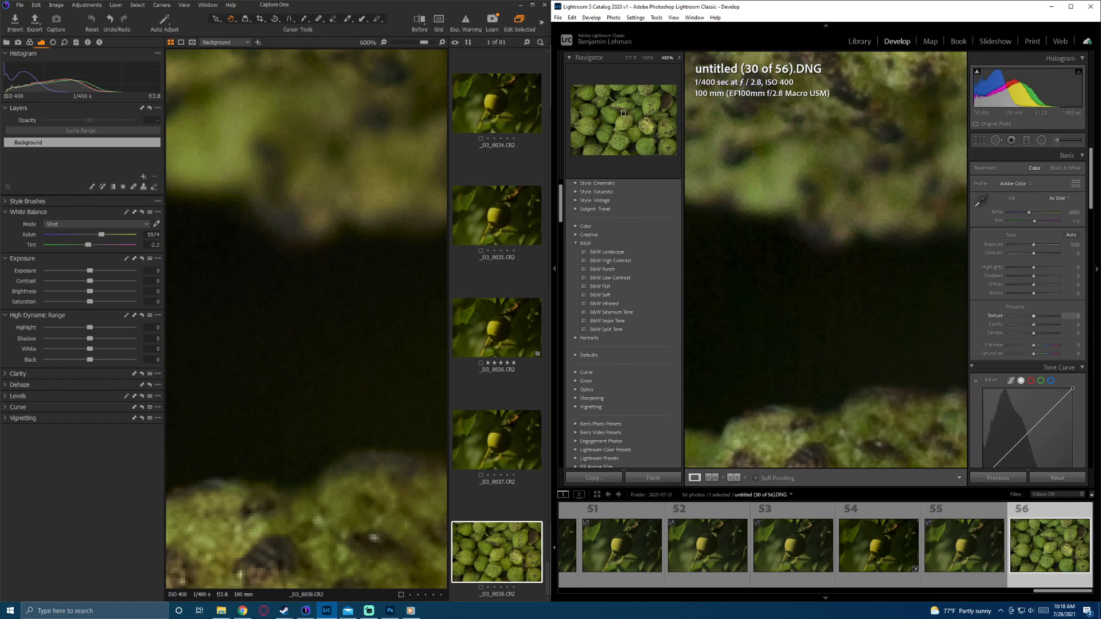
drag(860, 321, 826, 315)
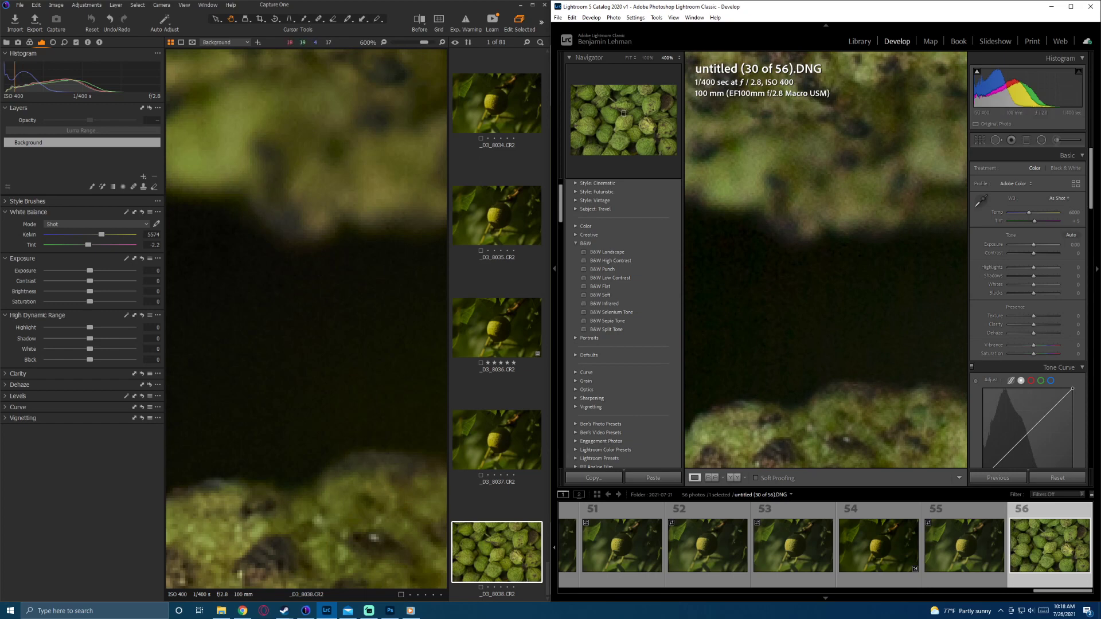
Step: Compare the dark-spotted upper edge of the lower fruit in both programs, magnifying Lightroom Classic's view to 600%
drag(321, 516, 383, 384)
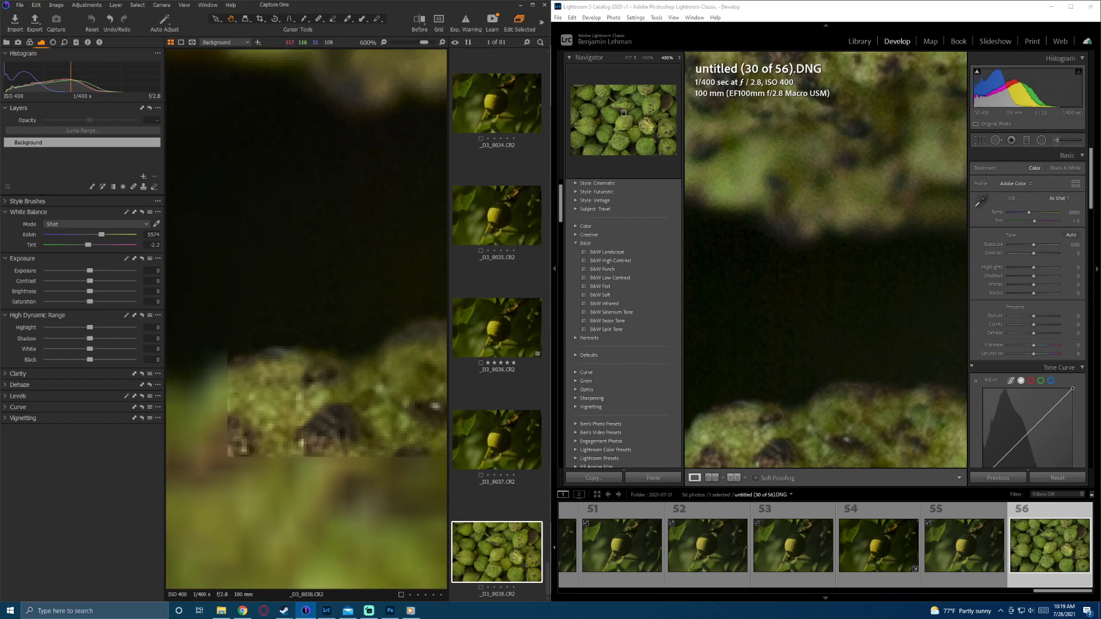
drag(823, 333, 823, 277)
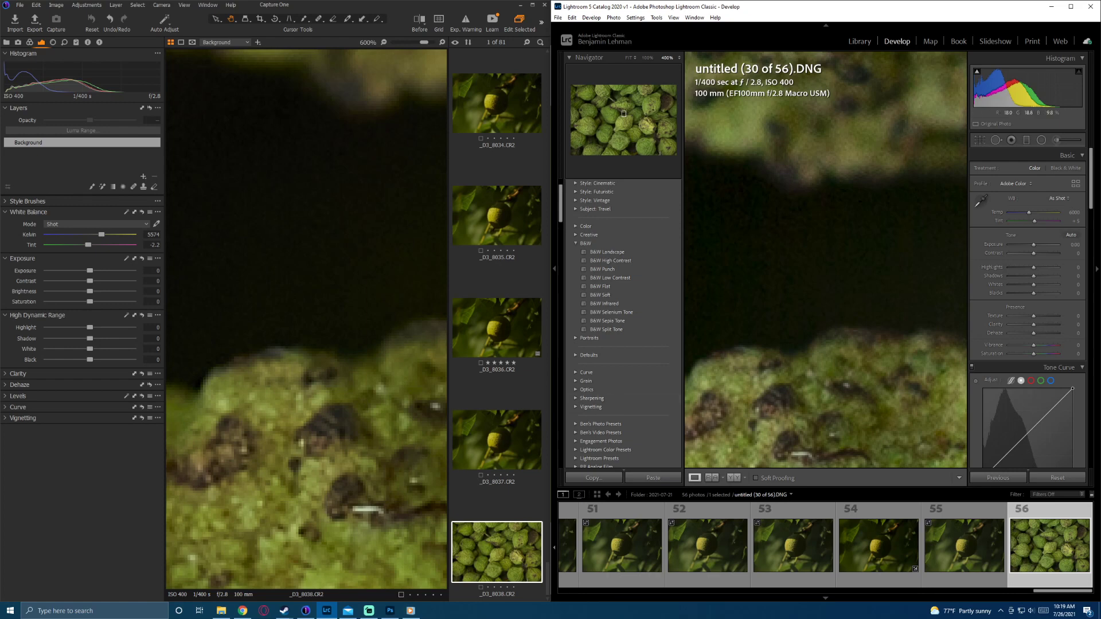
key(ctrl+equal)
drag(790, 321, 861, 203)
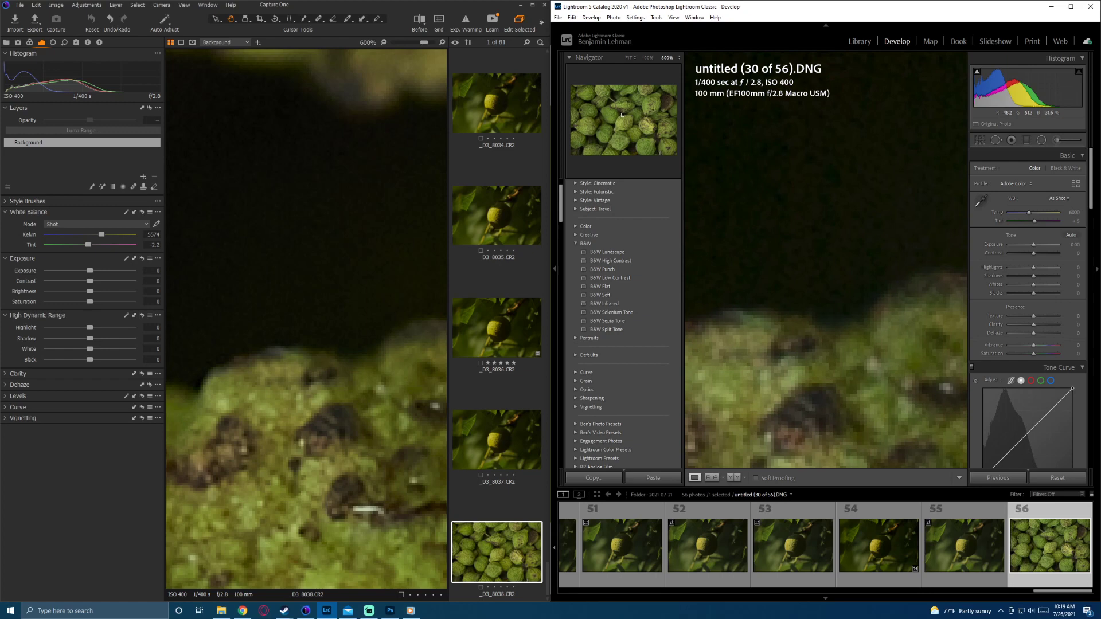
drag(778, 367, 857, 329)
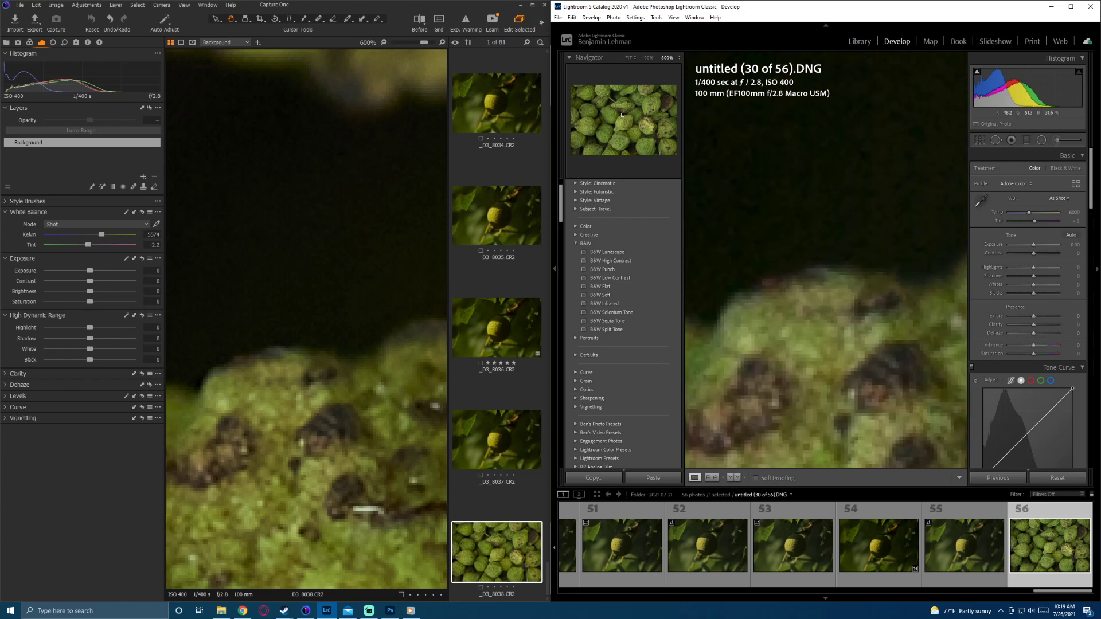
Step: Zoom Capture One's view out to 50% and fit the whole fruit pile photo in Lightroom Classic's view
key(ctrl+minus)
key(ctrl+minus)
key(ctrl+minus)
key(ctrl+minus)
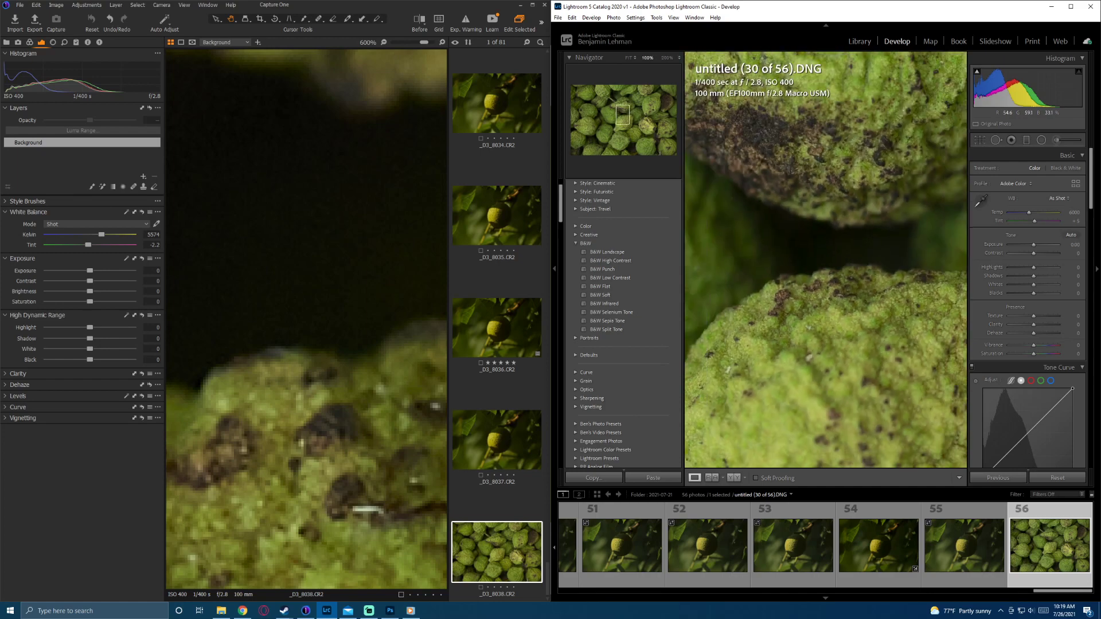
click(344, 328)
key(ctrl+minus)
key(ctrl+minus)
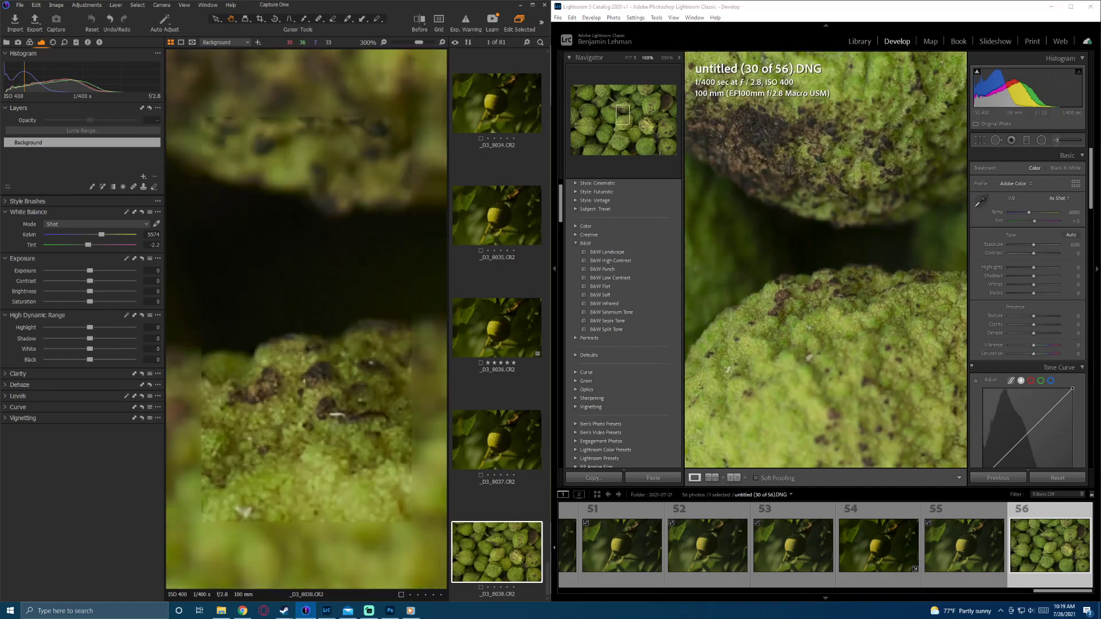
key(ctrl+minus)
key(ctrl+minus)
key(ctrl+minus)
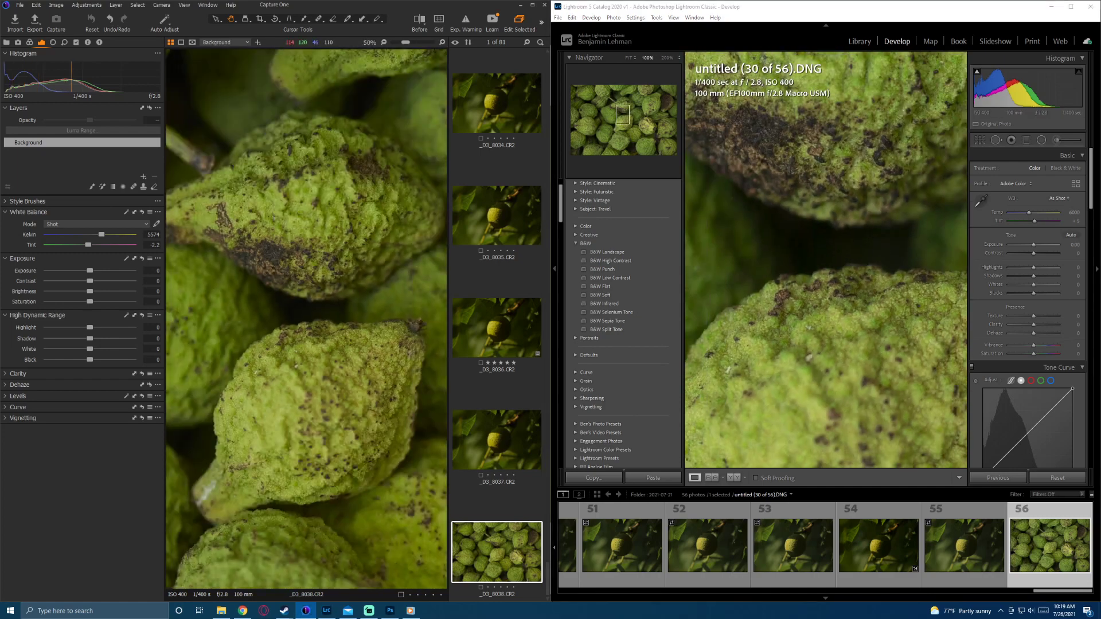
click(807, 332)
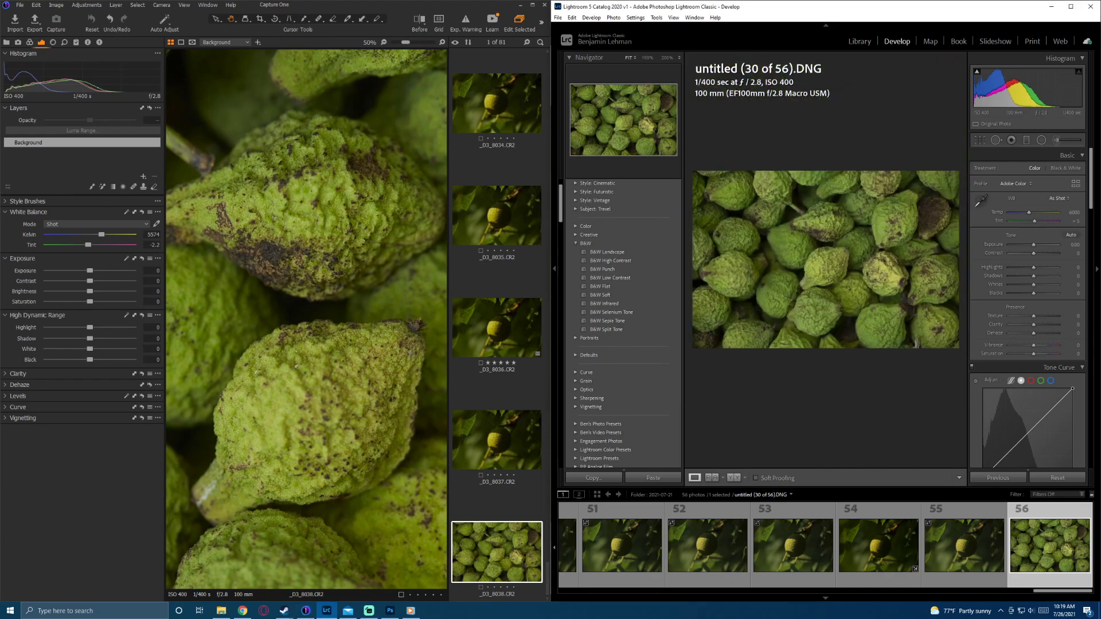
Step: Match Lightroom Classic's view to Capture One's 50% view of the two central fruits, and hide the filmstrip
key(ctrl+equal)
key(ctrl+equal)
key(ctrl+equal)
key(ctrl+equal)
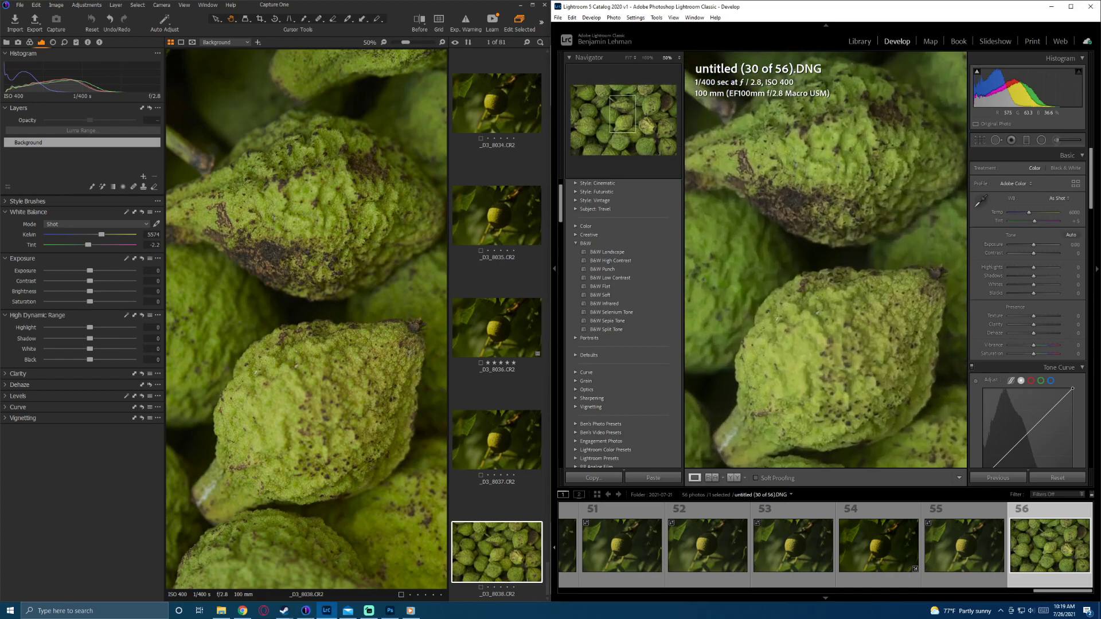
key(ctrl+equal)
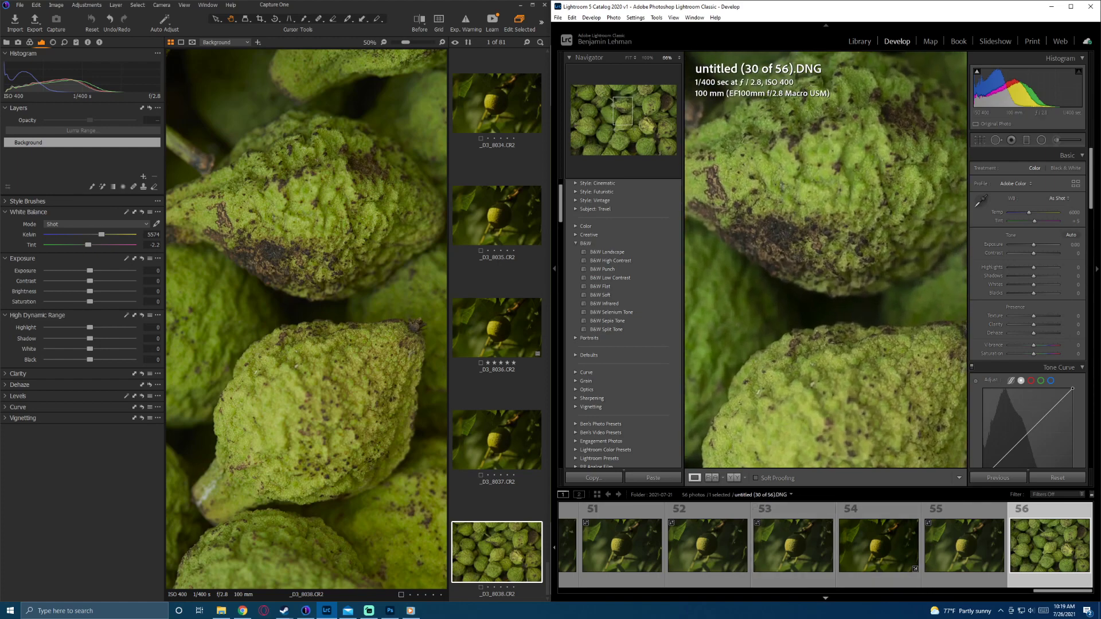
key(F6)
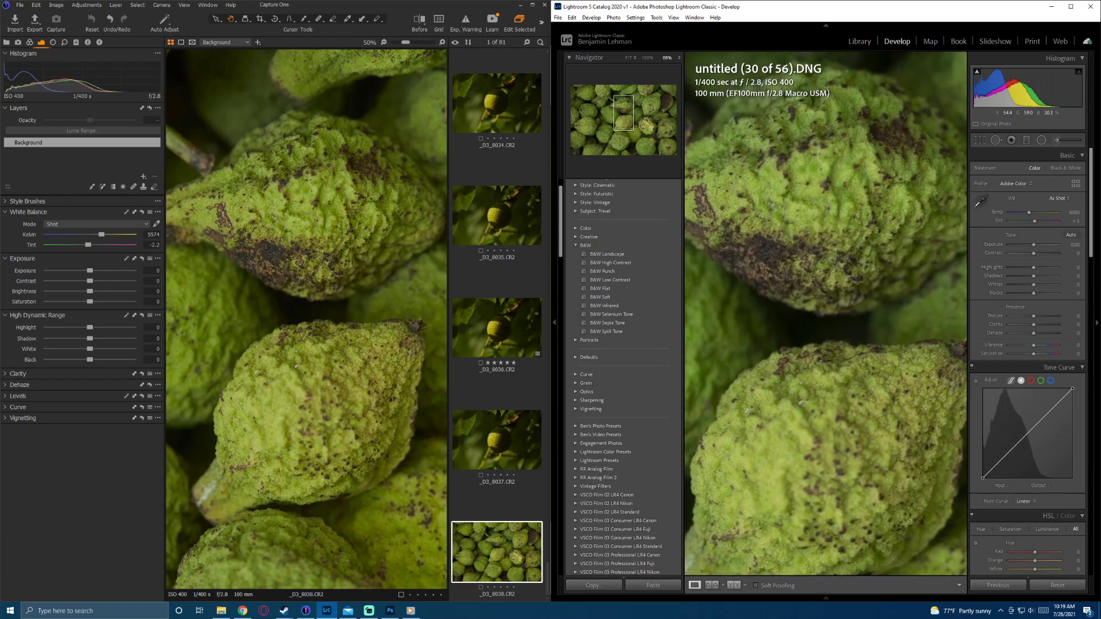
key(ctrl+minus)
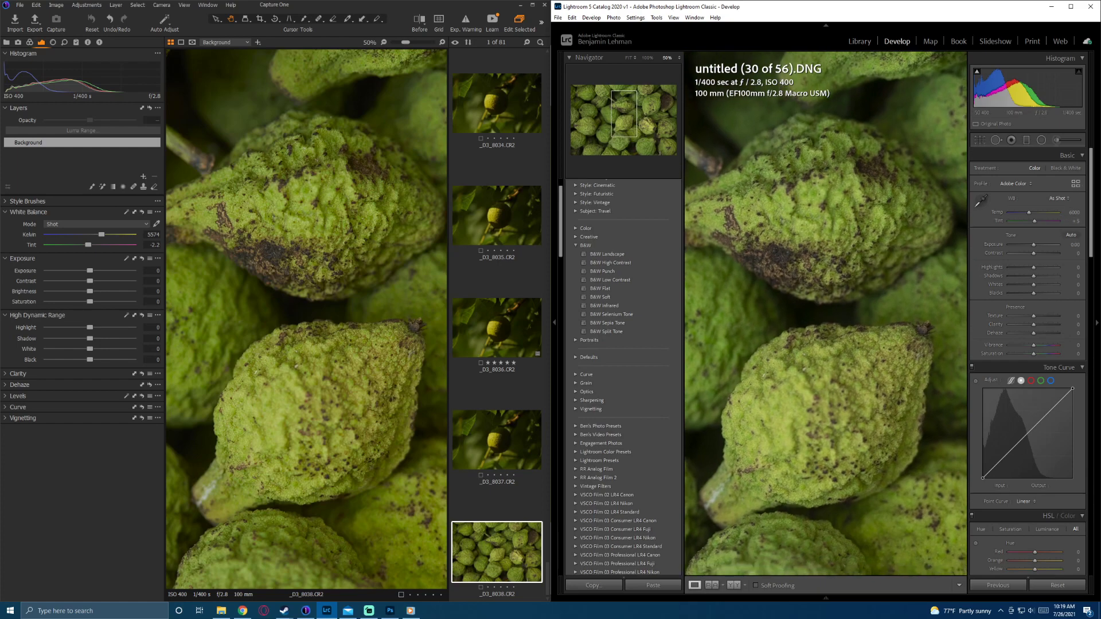
Step: Try the Camera Faithful profile against Camera Standard in Lightroom Classic, keep Camera Standard, and close the Profile Browser
click(1075, 184)
scroll(1027, 395, down, 5)
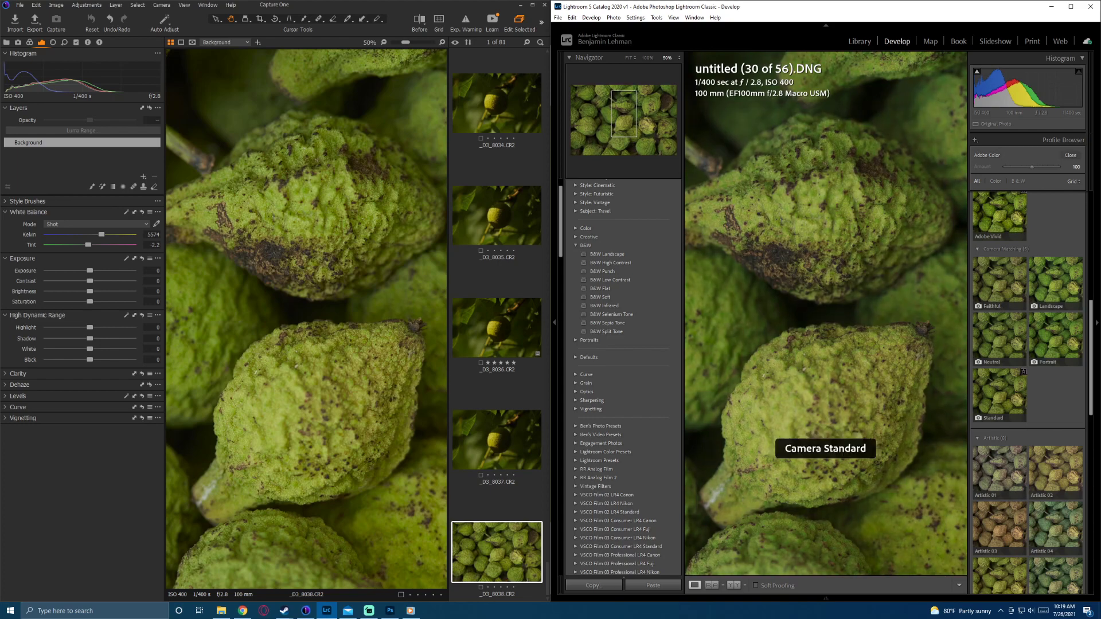
click(998, 395)
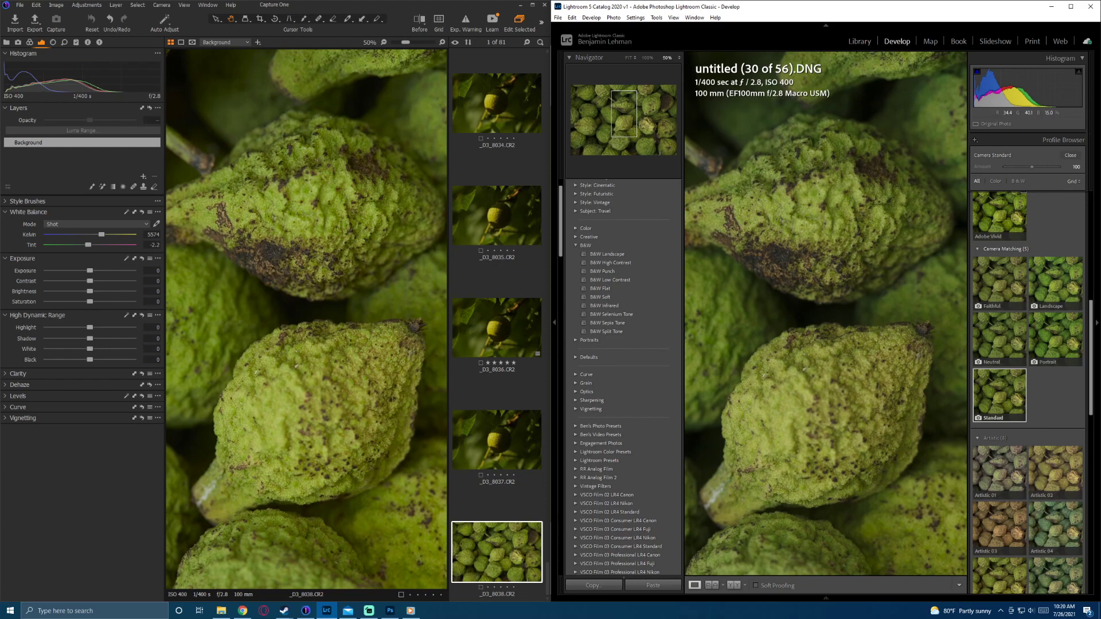
click(999, 282)
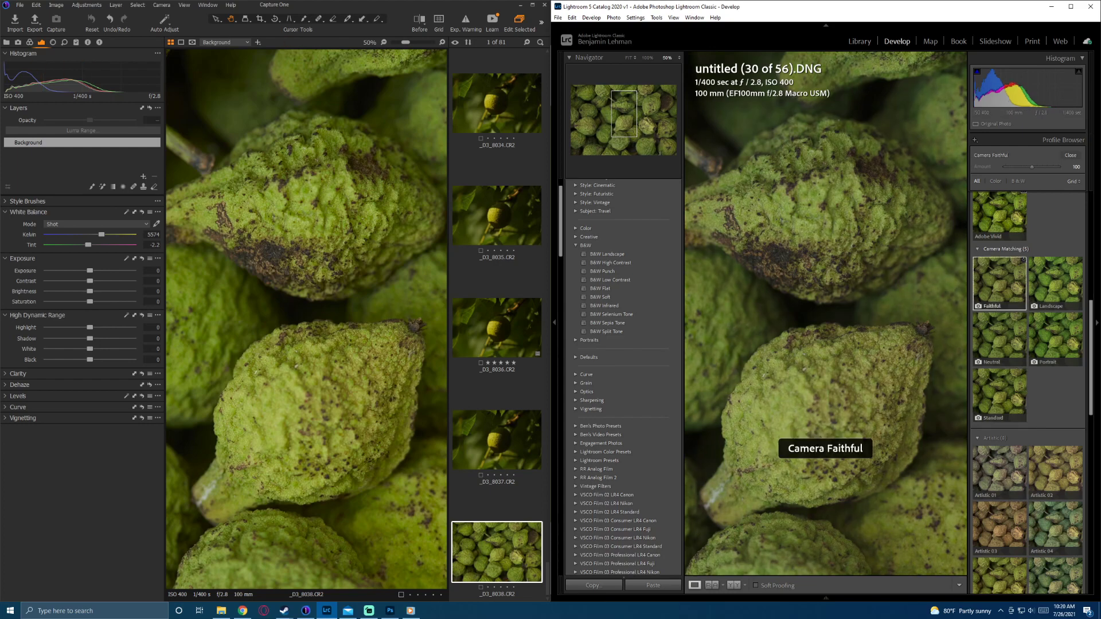
click(999, 394)
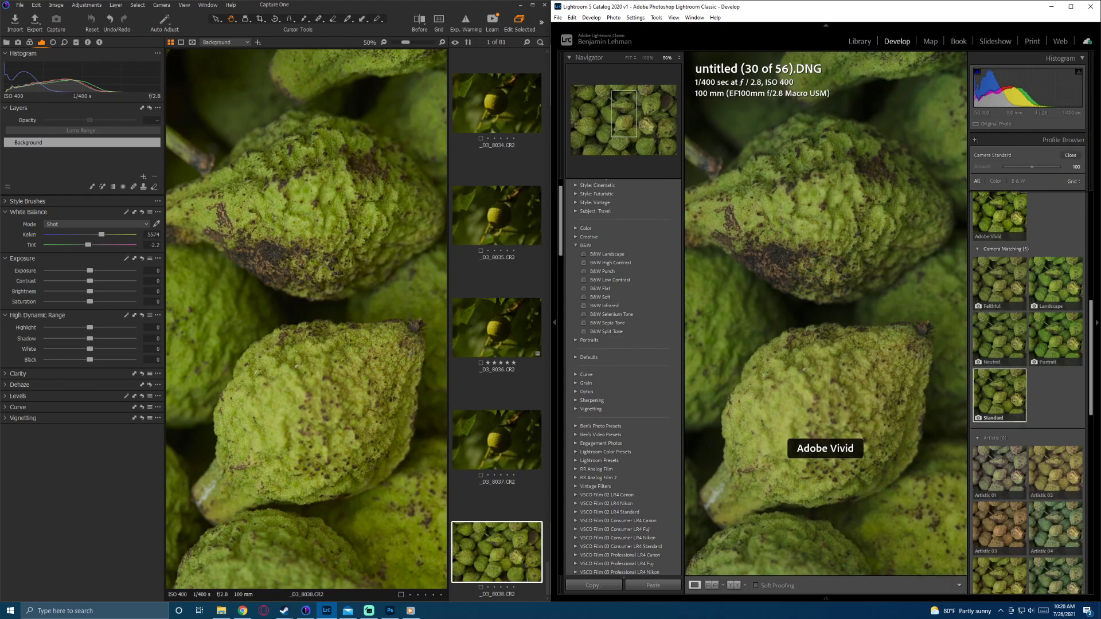
click(1069, 156)
Step: Set highlights to -100 and shadows to +100 in both Lightroom Classic and Capture One
drag(1033, 276, 1008, 267)
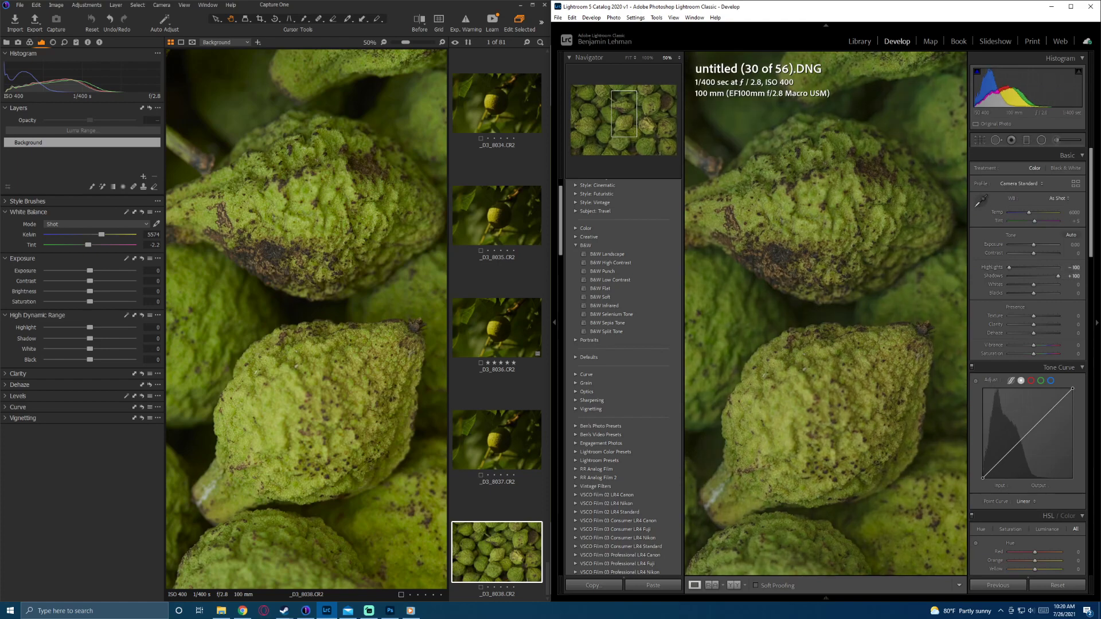
drag(90, 339, 47, 327)
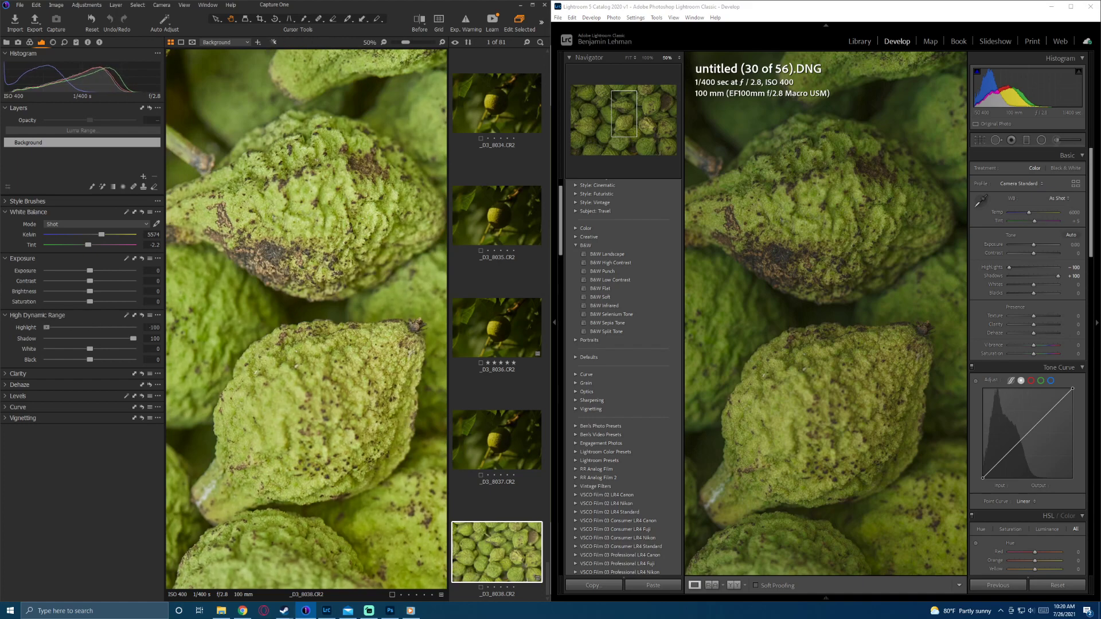
mouse_move(133, 339)
mouse_down()
mouse_move(47, 339)
mouse_move(133, 339)
mouse_up()
Step: Test Lightroom Classic's highlights at 0 and +54, finishing at -100
double_click(993, 267)
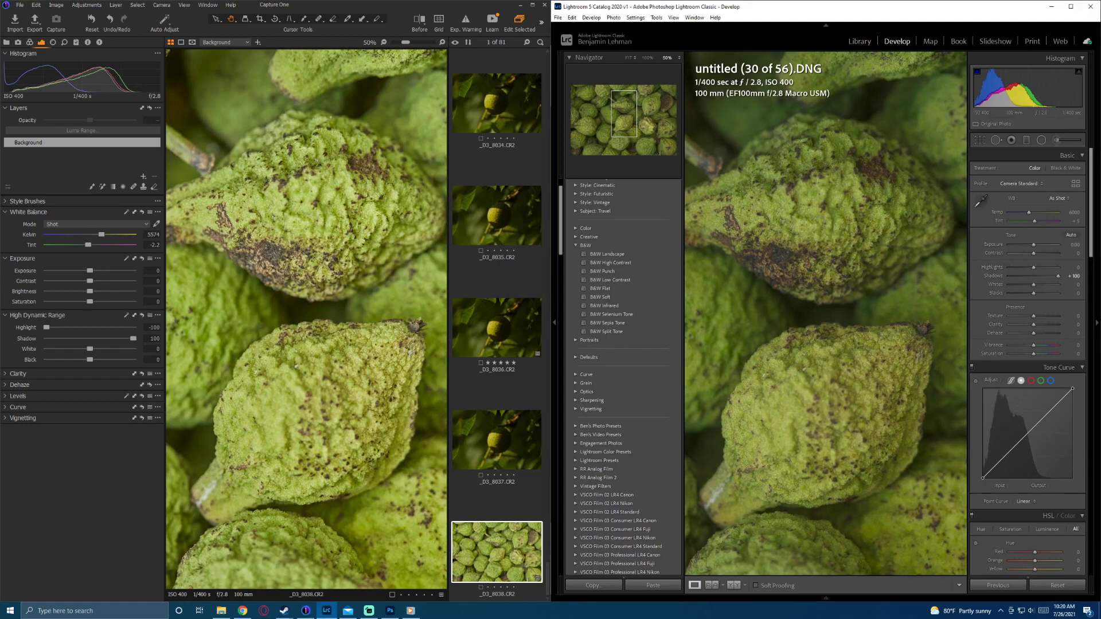
mouse_move(1033, 267)
mouse_down()
mouse_move(1056, 267)
mouse_move(1047, 267)
mouse_up()
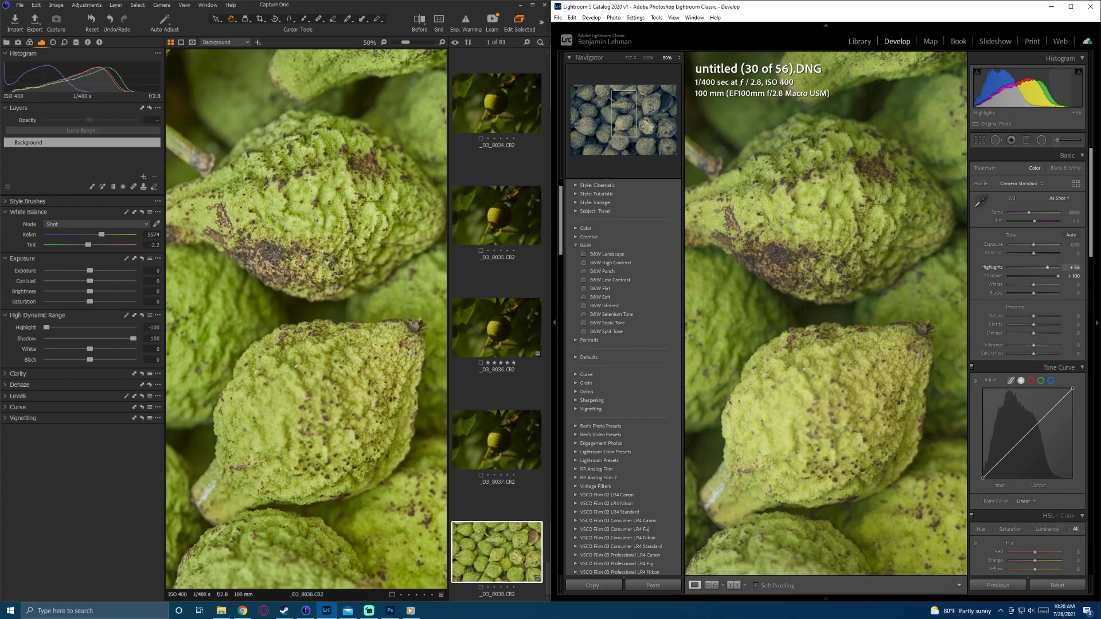
drag(1047, 268, 1009, 268)
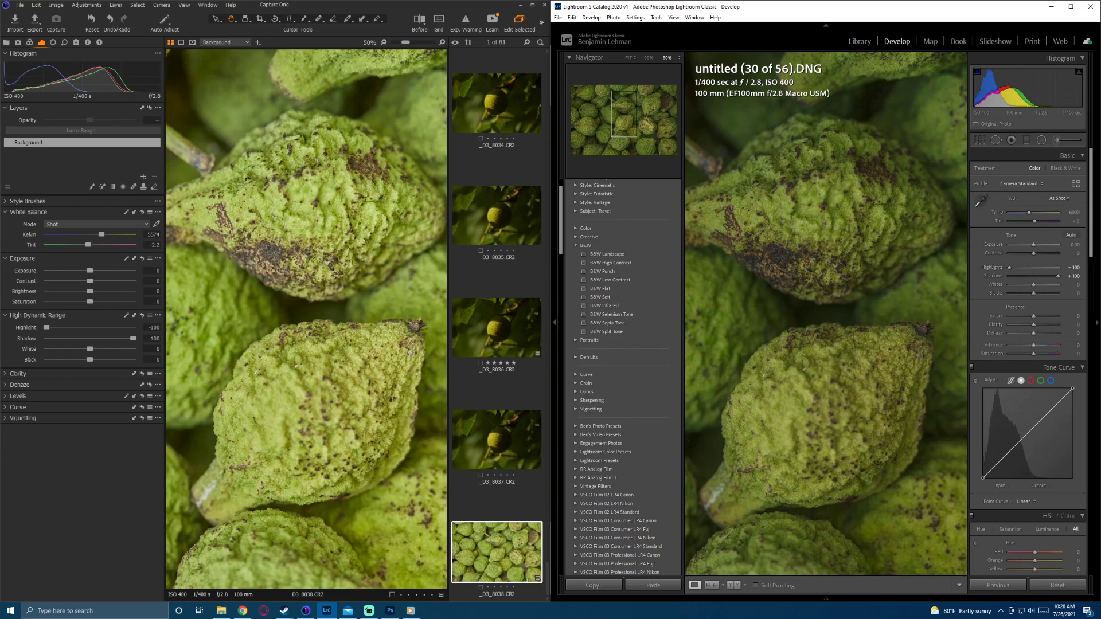
Step: Reset the highlight and shadow adjustments in both Lightroom Classic and Capture One
double_click(989, 267)
double_click(990, 276)
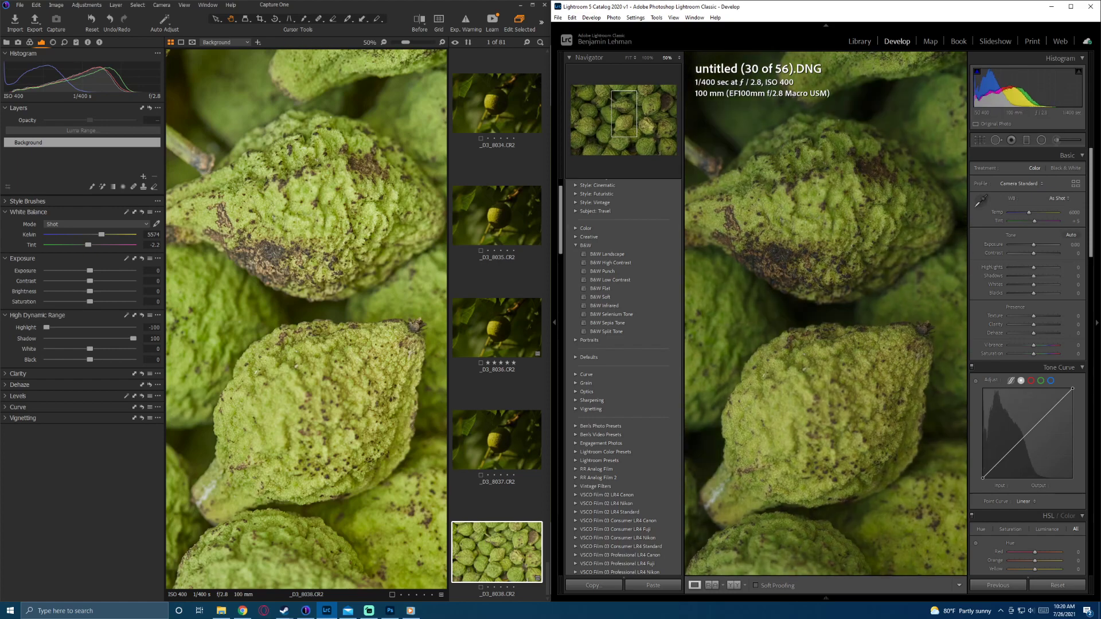
double_click(46, 327)
double_click(133, 338)
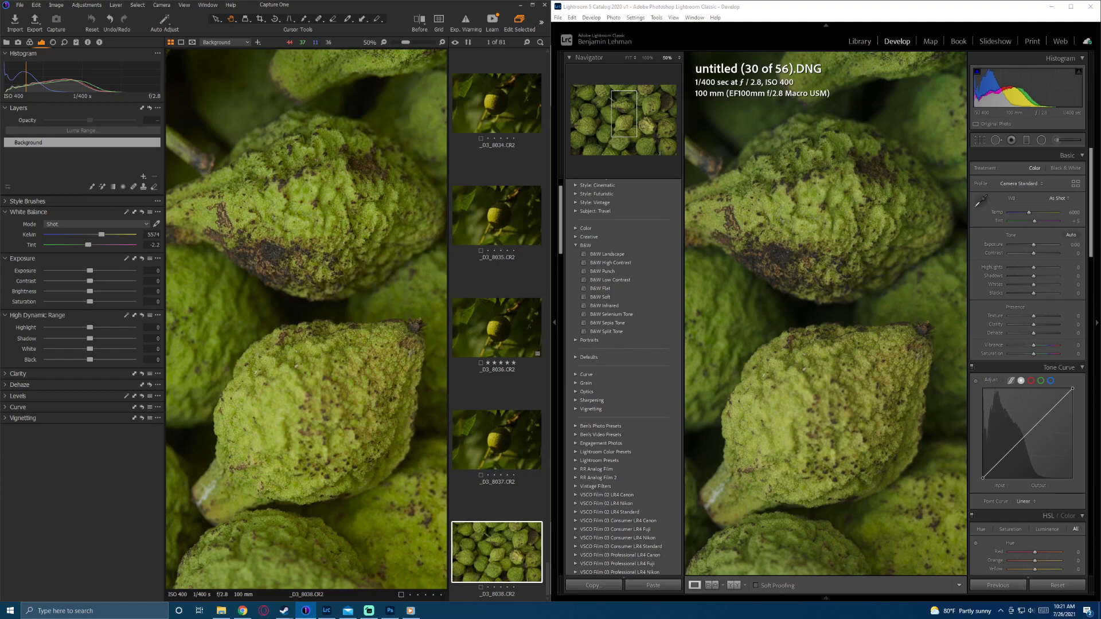
Step: Compare the dark gap between the two central fruits at 300% in Capture One and Lightroom Classic
scroll(306, 319, up, 4)
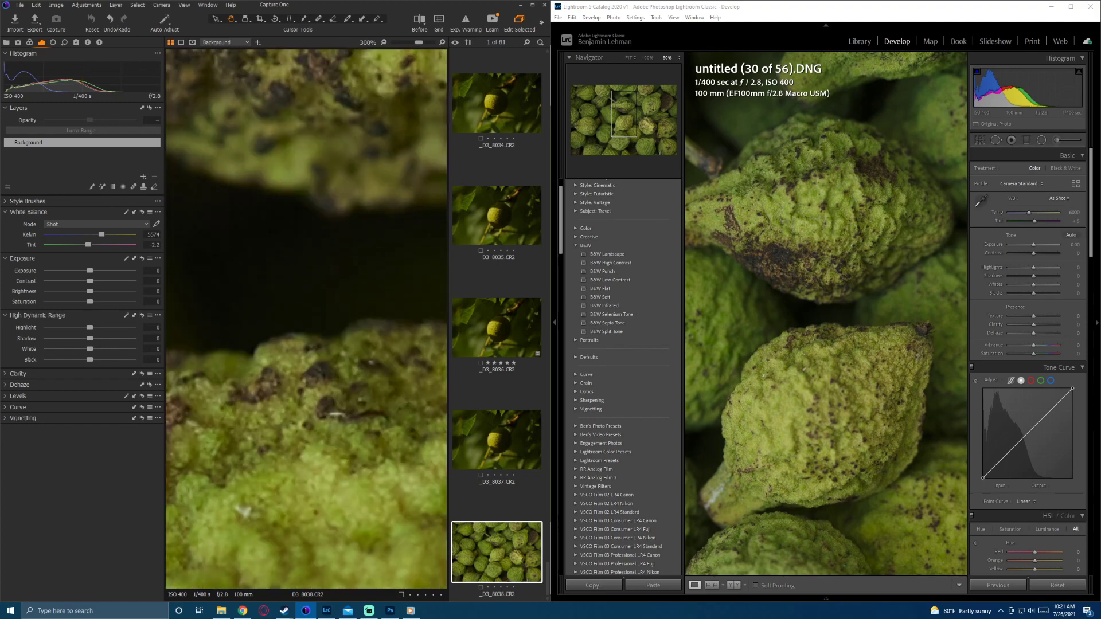
click(828, 306)
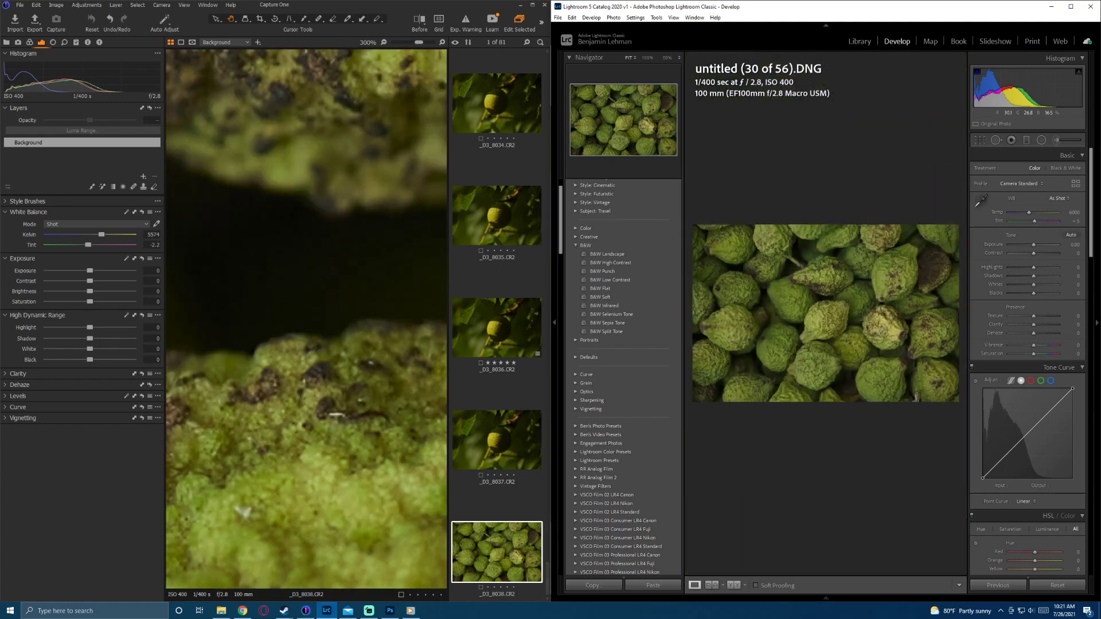
click(828, 302)
key(ctrl+equal)
key(ctrl+equal)
key(ctrl+equal)
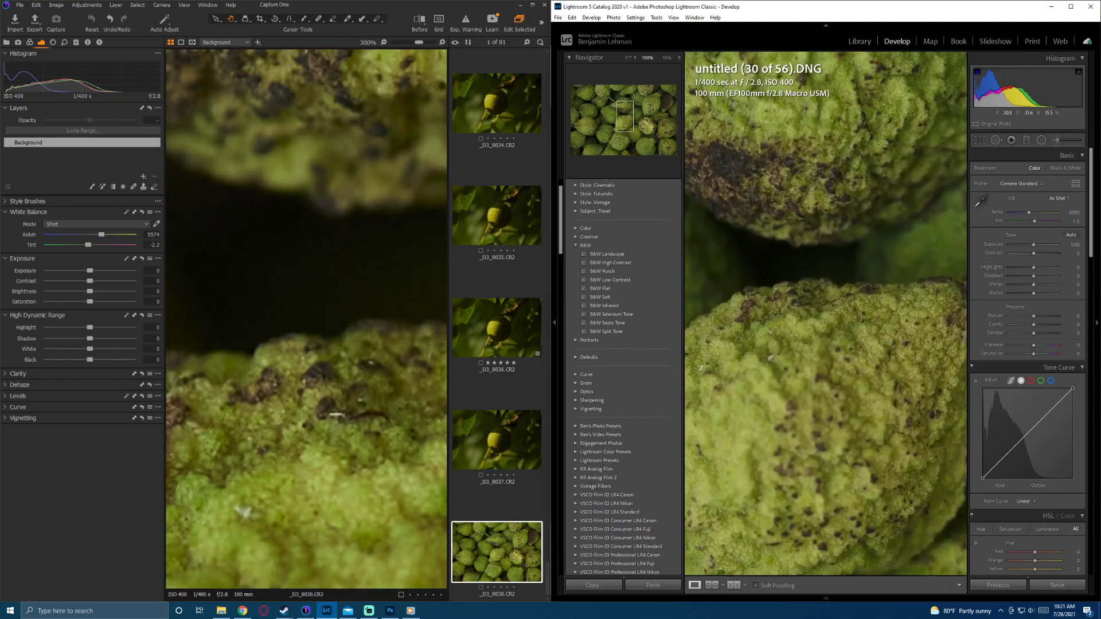
key(ctrl+equal)
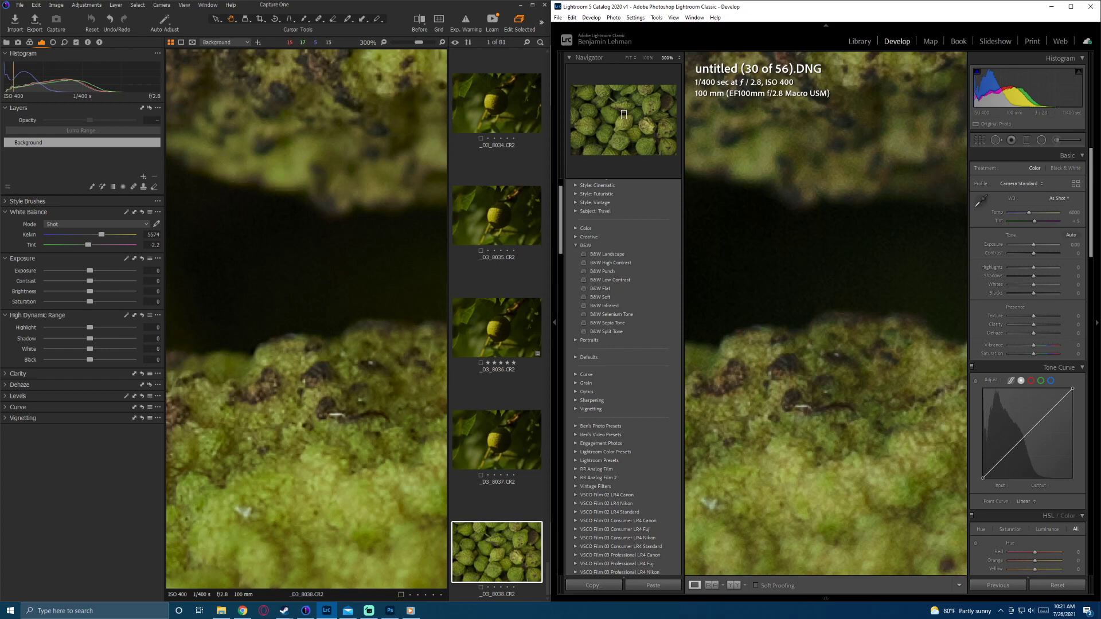
Step: Display the sharpening and noise reduction settings in both Capture One and Lightroom Classic
click(53, 42)
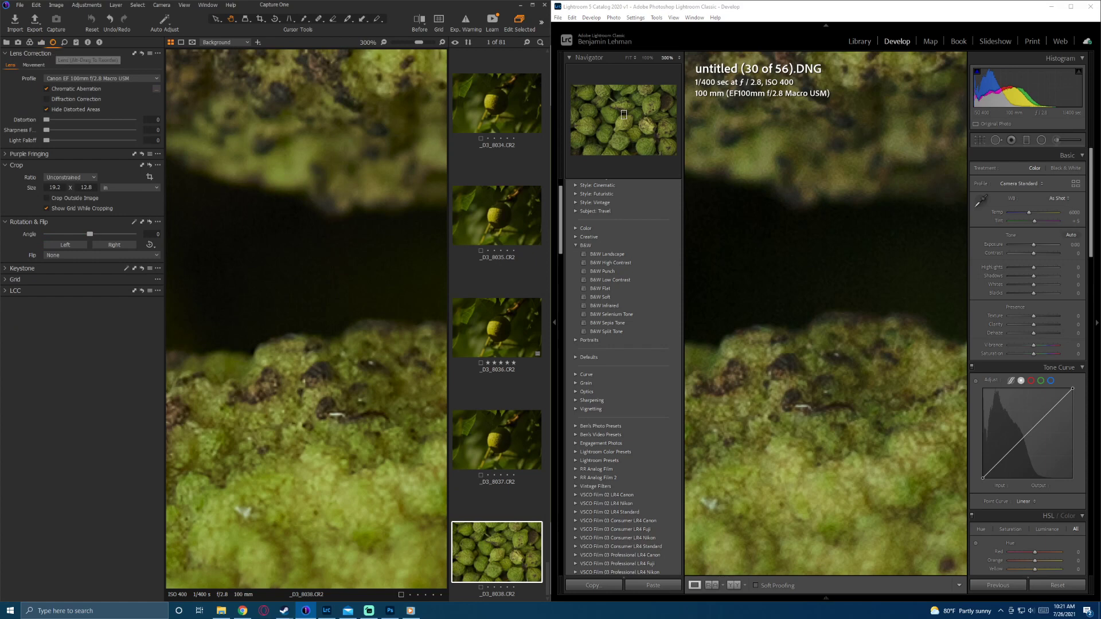
click(64, 42)
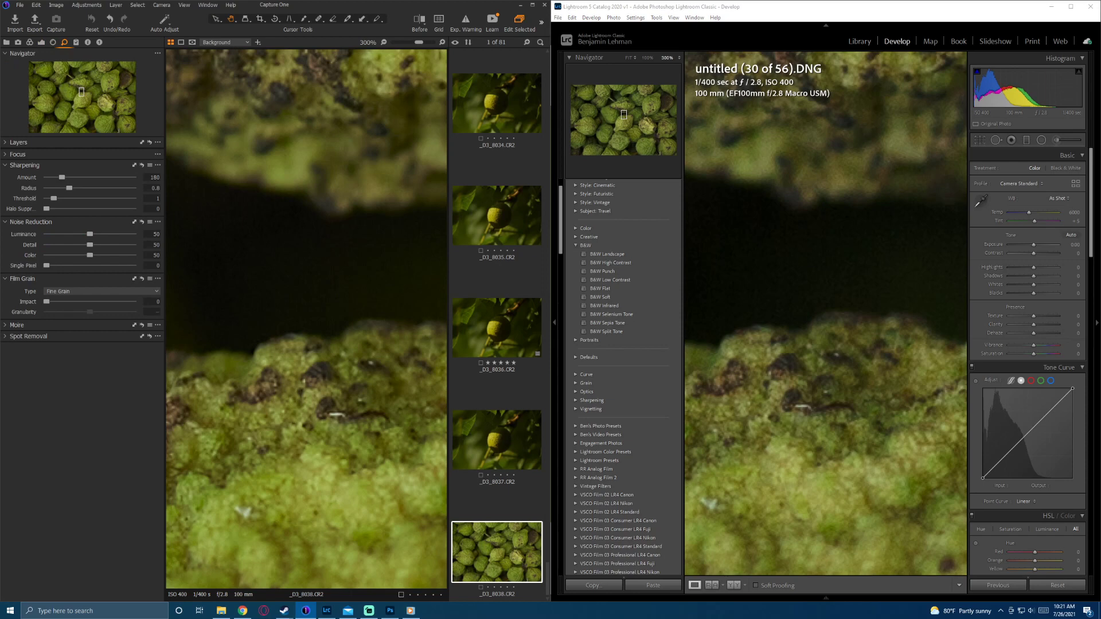
scroll(1026, 344, down, 10)
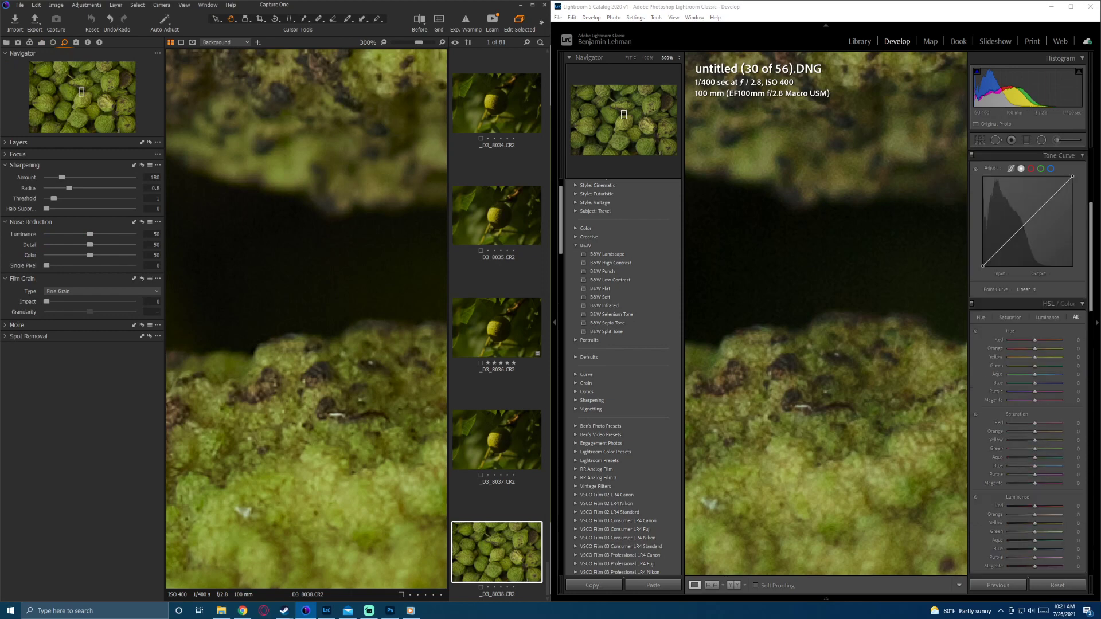
scroll(1026, 343, down, 10)
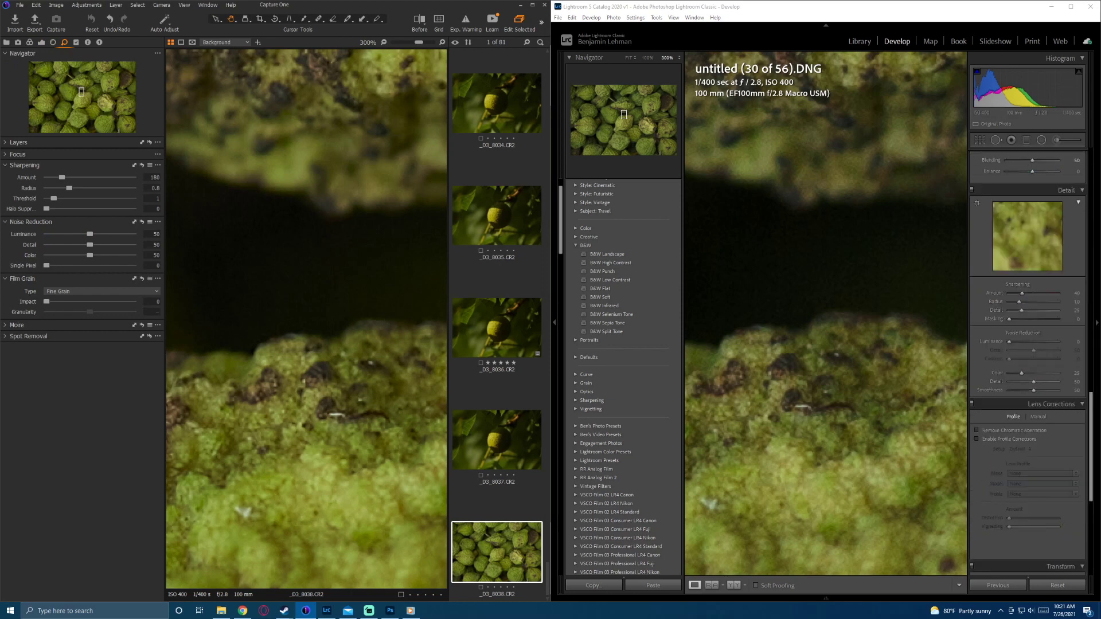
Step: Set Lightroom Classic's luminance and color noise reduction to 49, and compare the upper fruit's lower edge in both programs
drag(1009, 341, 1016, 341)
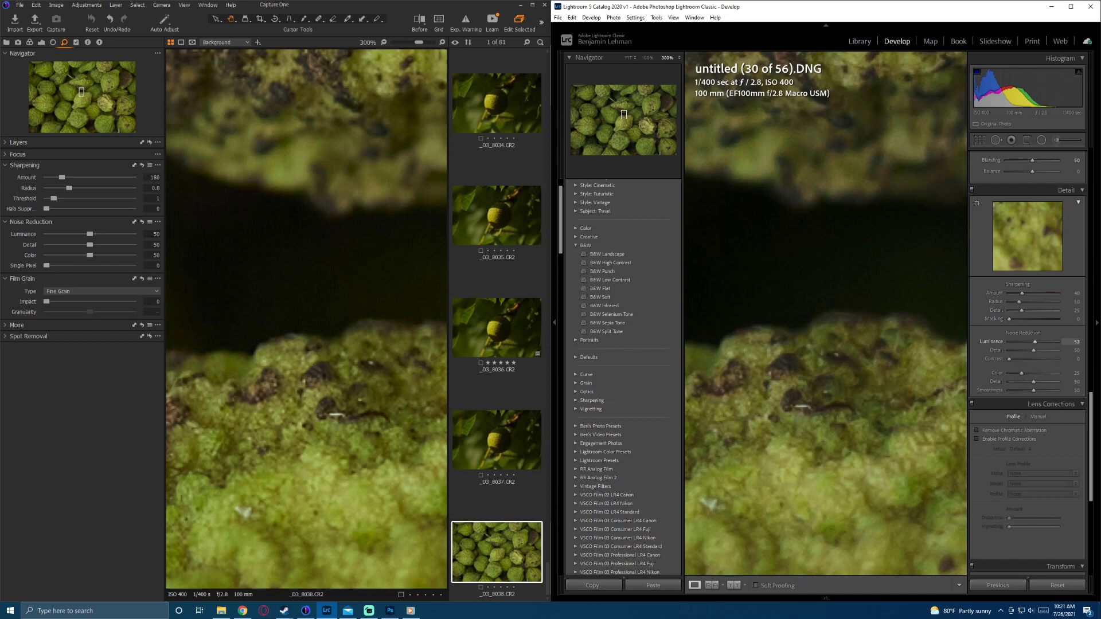
mouse_move(1035, 341)
mouse_down()
mouse_move(1009, 342)
mouse_move(1032, 341)
mouse_up()
drag(824, 254, 836, 379)
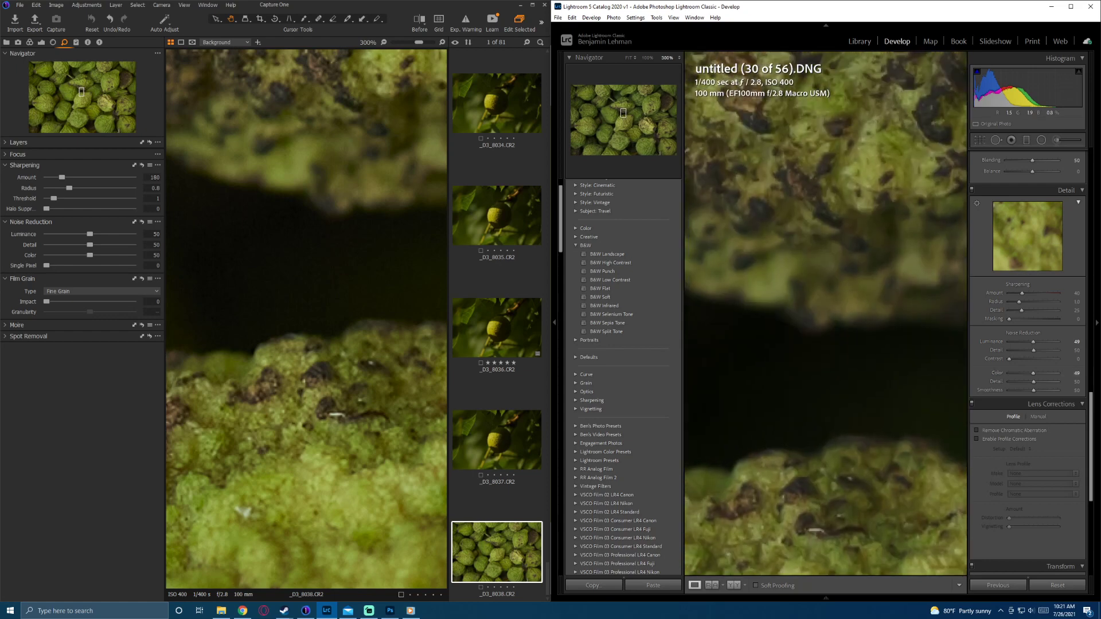
drag(310, 253, 304, 411)
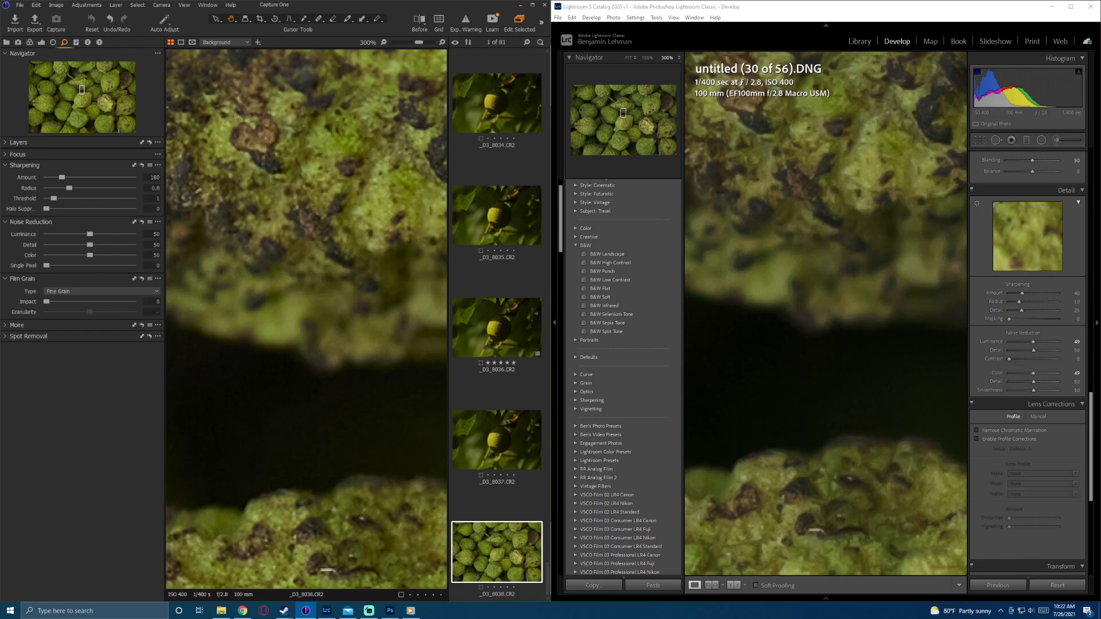
Step: Set Lightroom Classic's noise reduction to luminance contrast 51, color 25, color detail 26 and smoothness 21
click(1035, 358)
drag(1057, 359, 1009, 359)
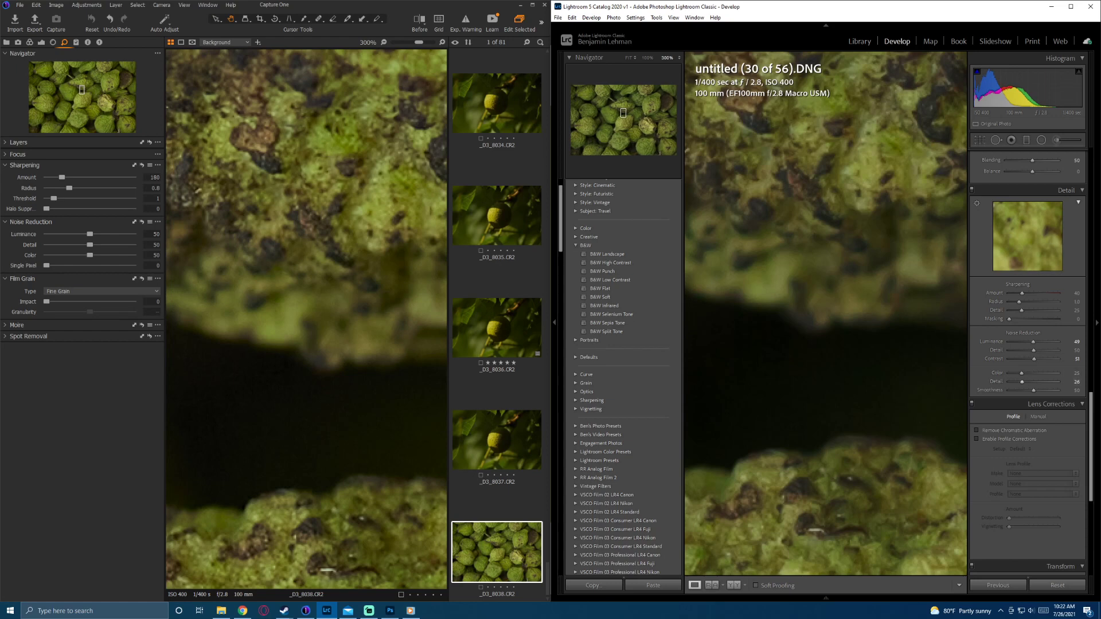
drag(1033, 390, 1027, 391)
drag(1020, 391, 1019, 391)
Step: Align both views on the upper fruit's brown blotched area, and reset Lightroom Classic's luminance noise reduction to 0
drag(825, 230, 825, 438)
drag(312, 229, 288, 463)
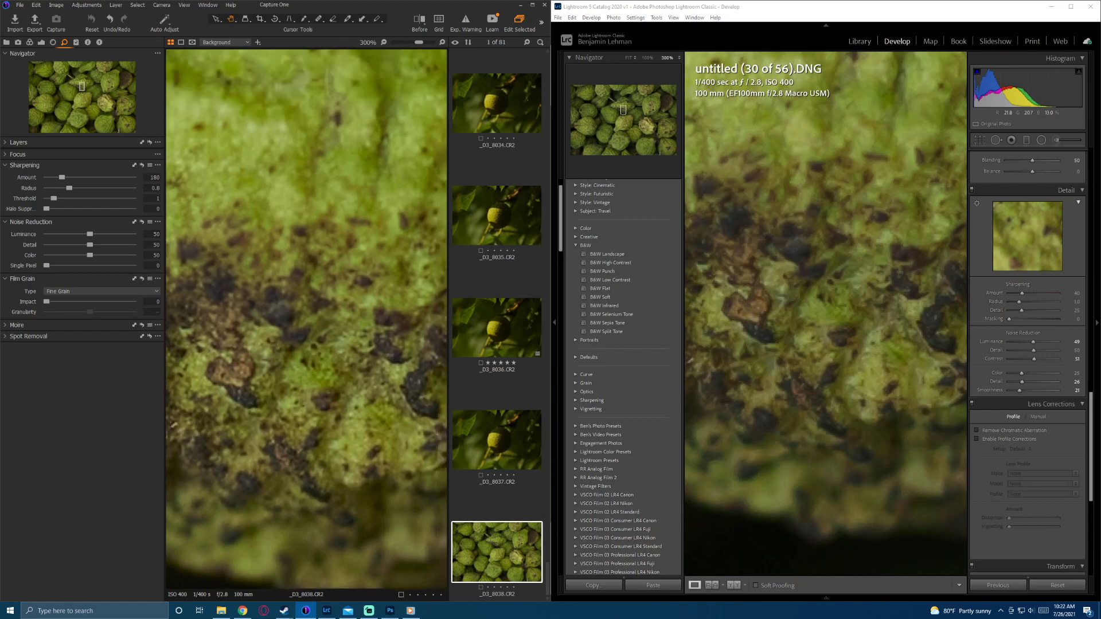
drag(825, 286, 826, 353)
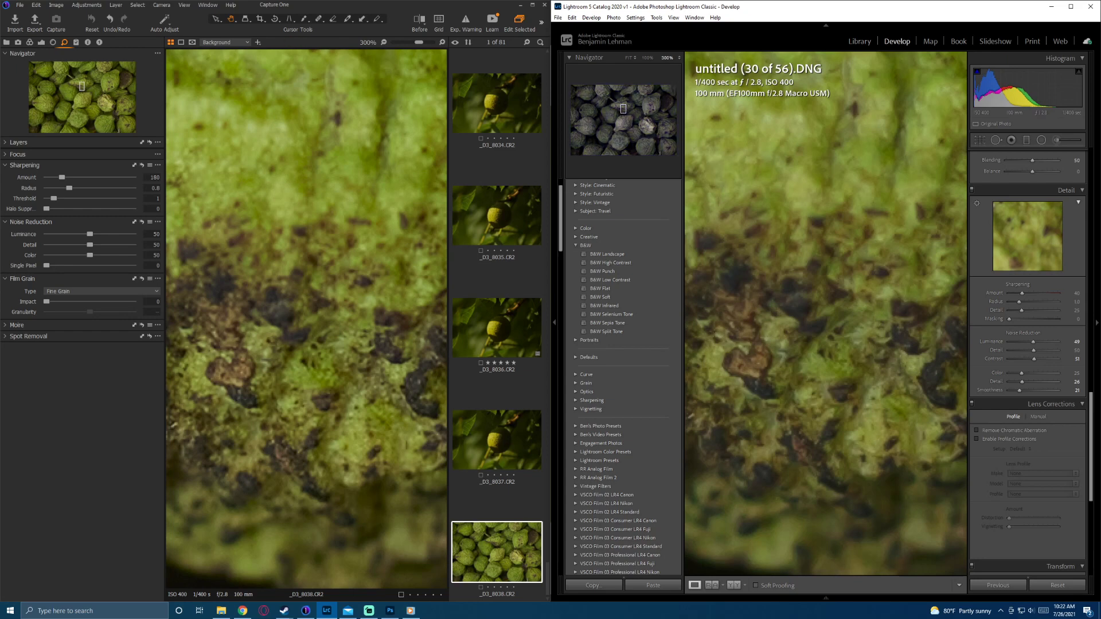
double_click(1033, 341)
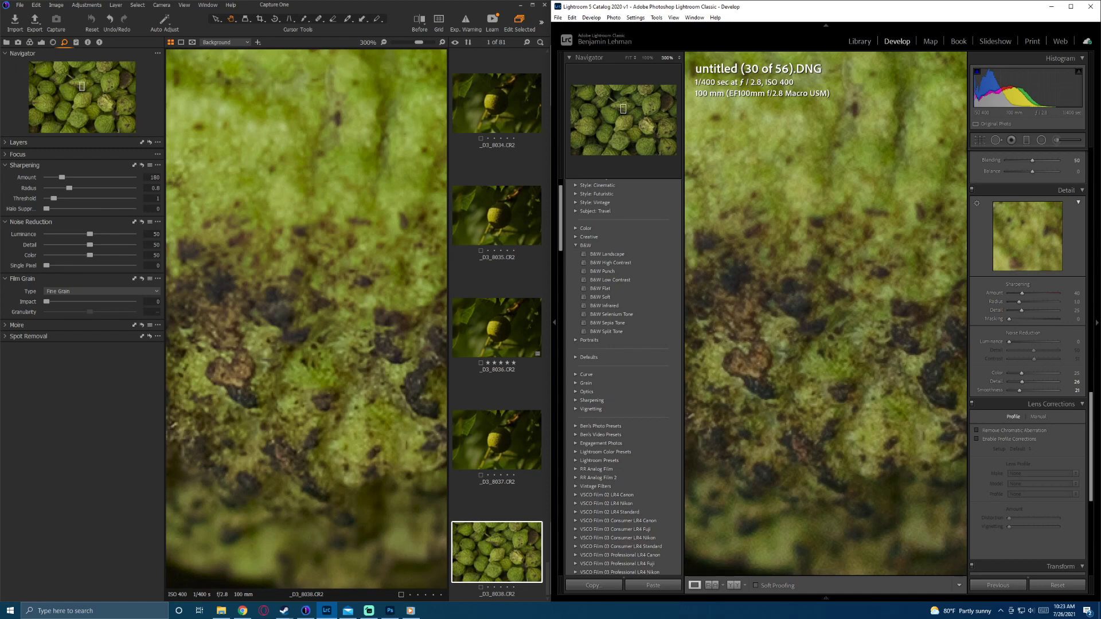
Step: Compare the texture of the upper fruit's bumpy ridge at 300% in Capture One and Lightroom Classic
drag(307, 178, 325, 462)
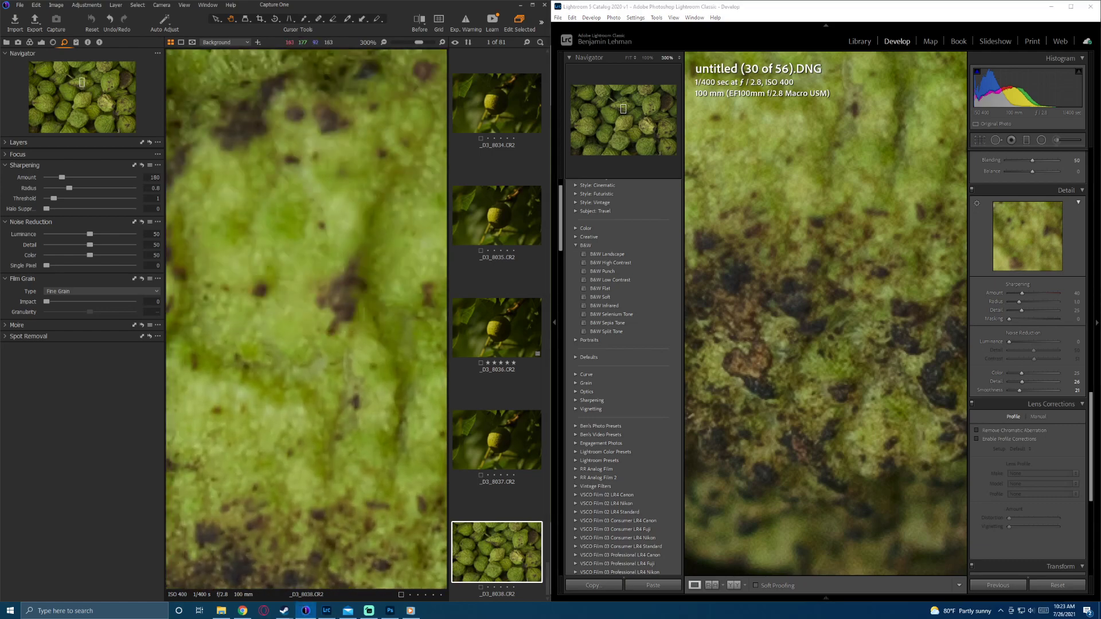
drag(312, 229, 325, 444)
drag(816, 183, 861, 482)
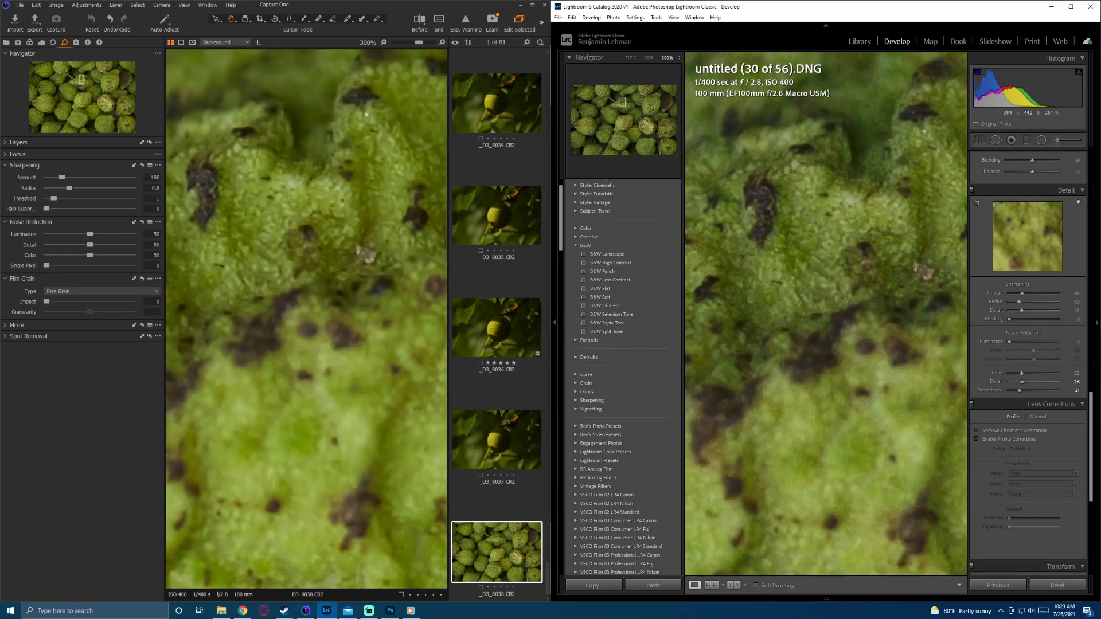
drag(829, 298, 825, 285)
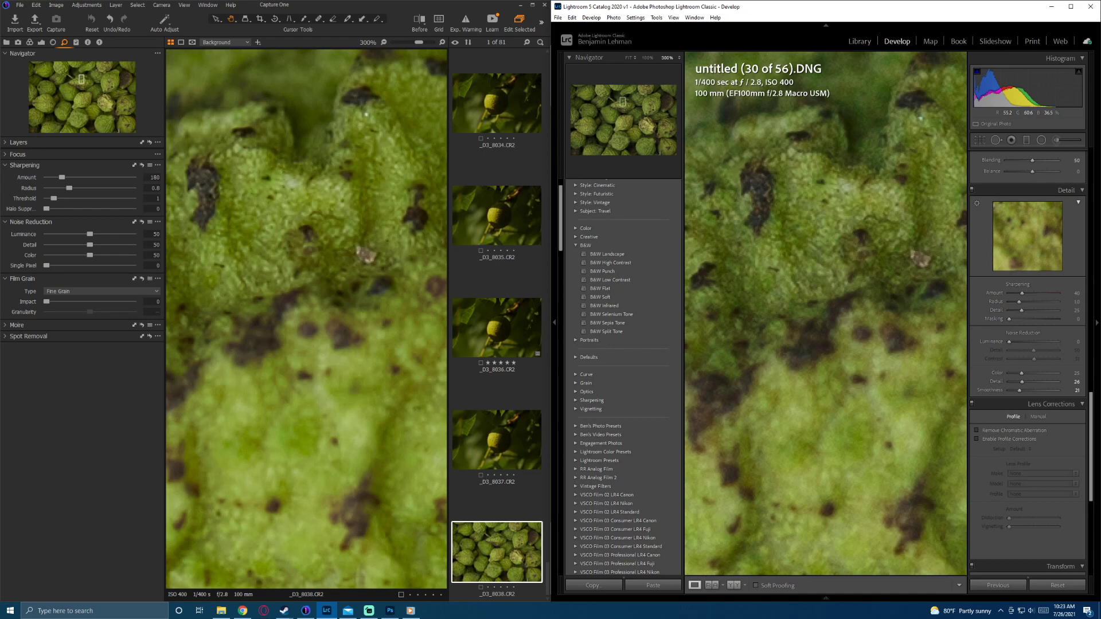
Step: Compare the whole bumpy fruit in Lightroom Classic and Capture One, with Capture One at 67%
key(ctrl+minus)
key(ctrl+minus)
key(ctrl+minus)
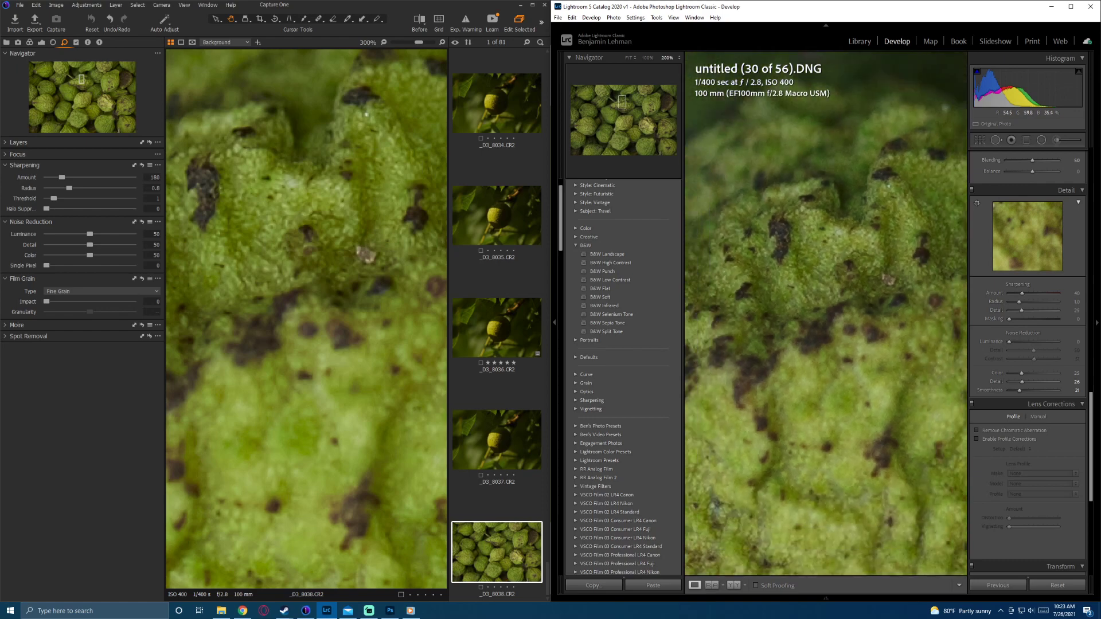
click(306, 319)
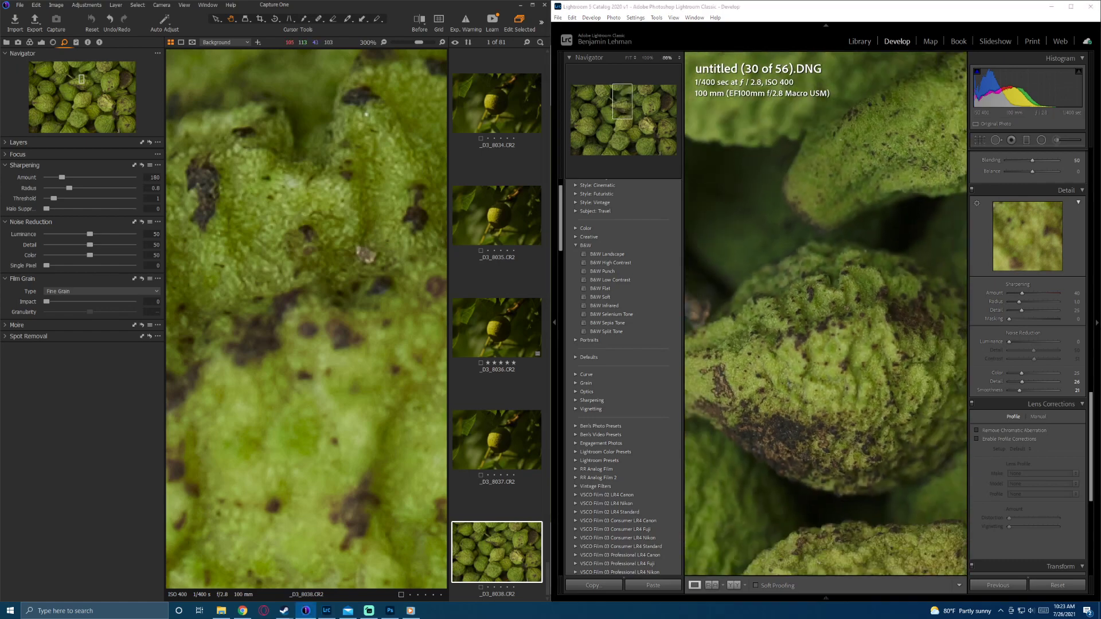
key(ctrl+minus)
key(ctrl+minus)
key(ctrl+minus)
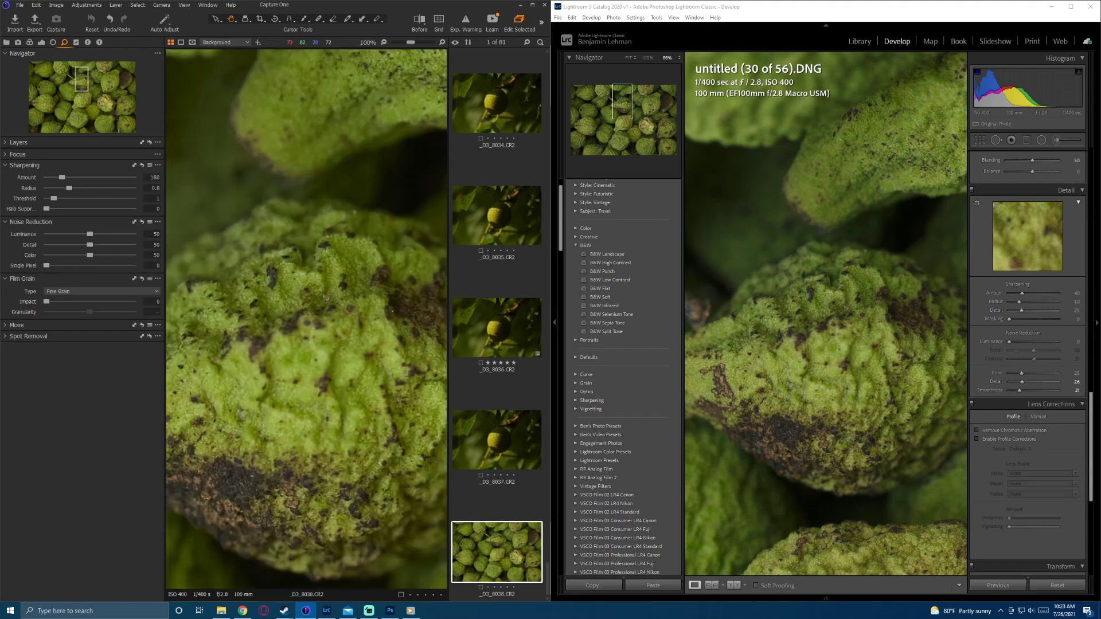
key(ctrl+minus)
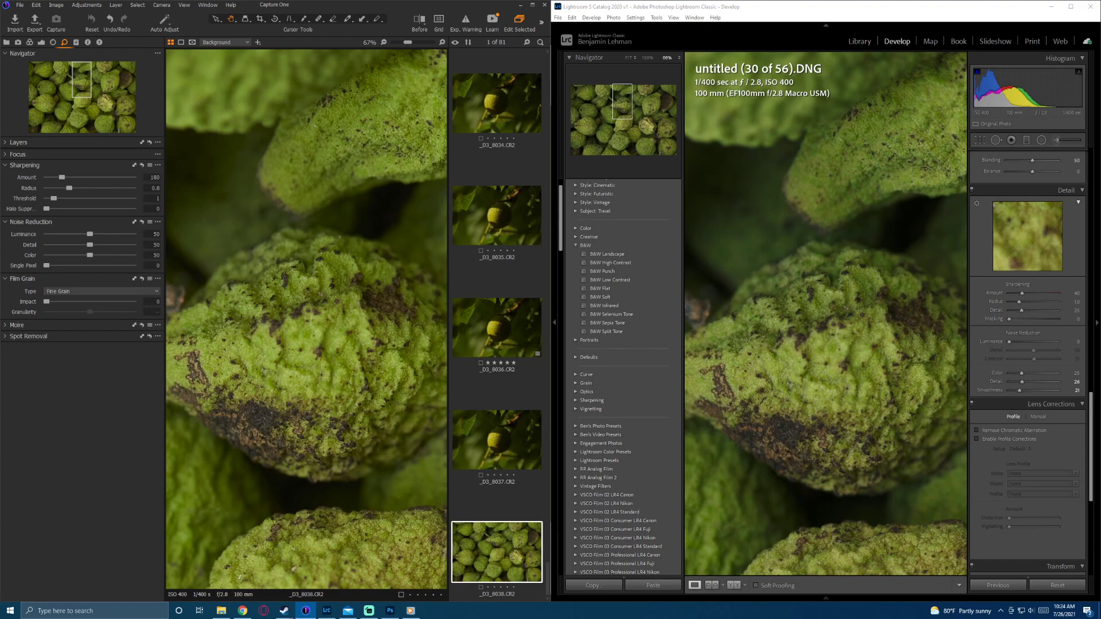
Step: Show the portrait untitled (114 of 172).CR2 in Lightroom Classic's Develop module and in Capture One, with the face framed in both
click(6, 42)
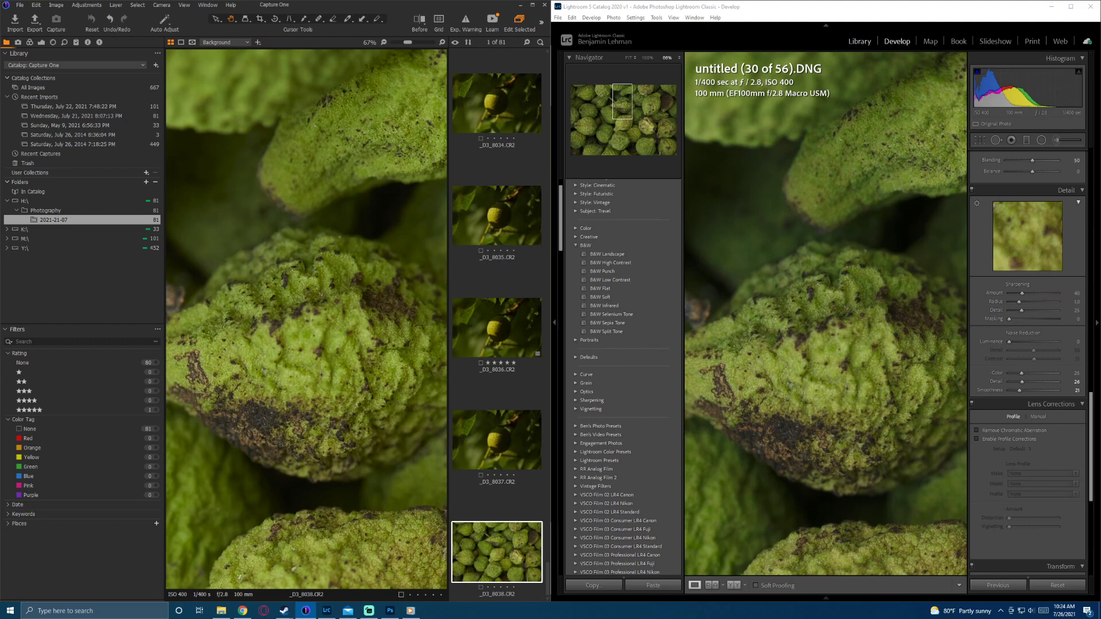
key(g)
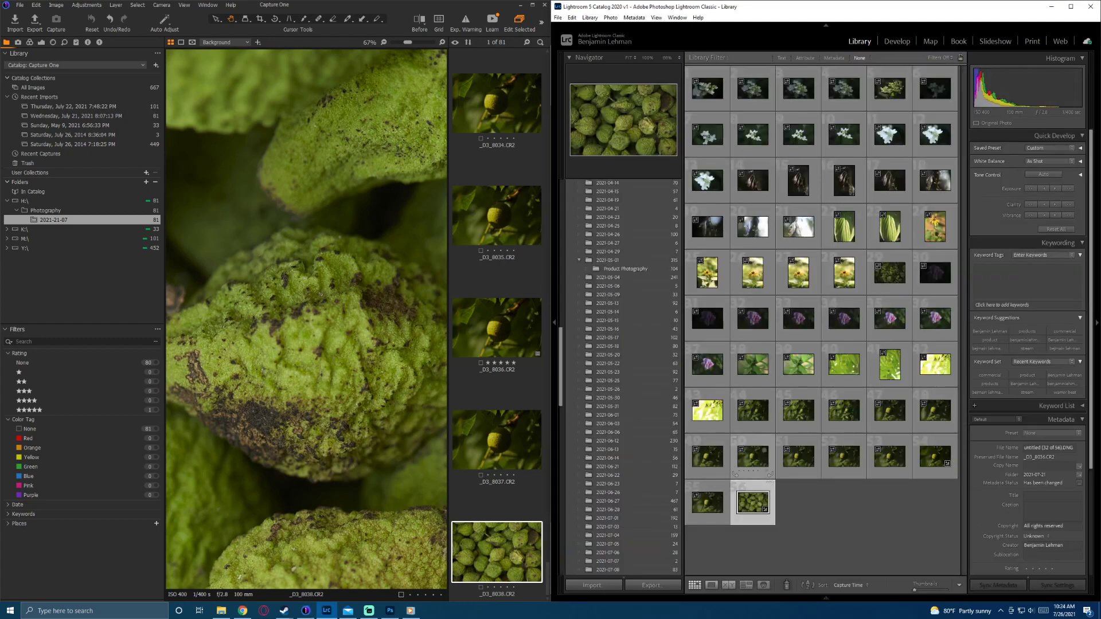
scroll(580, 551, down, 10)
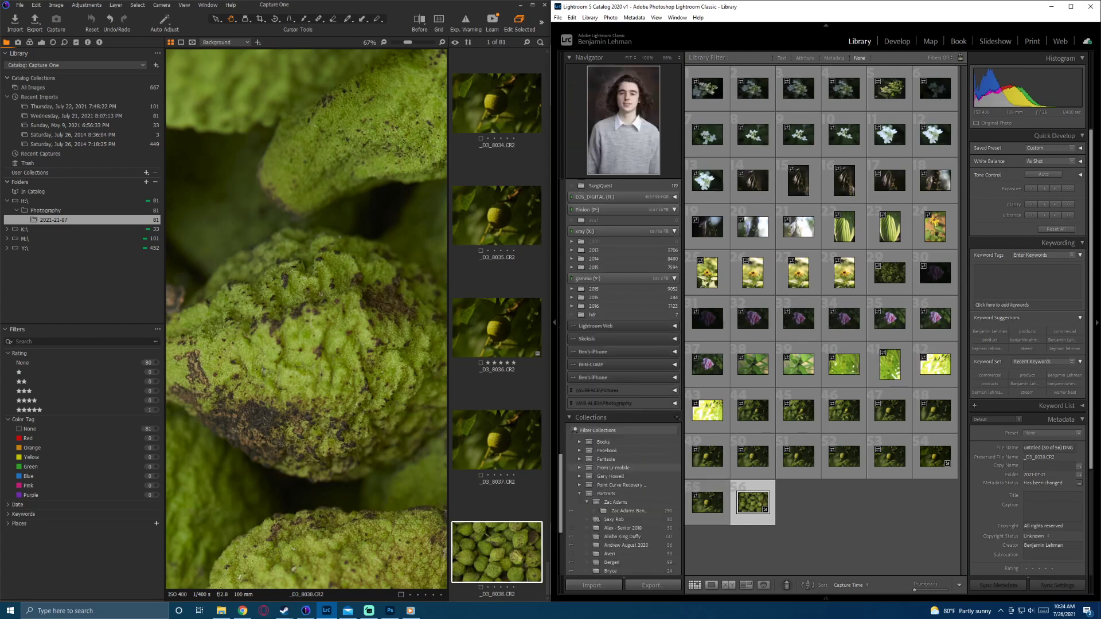
scroll(622, 401, down, 3)
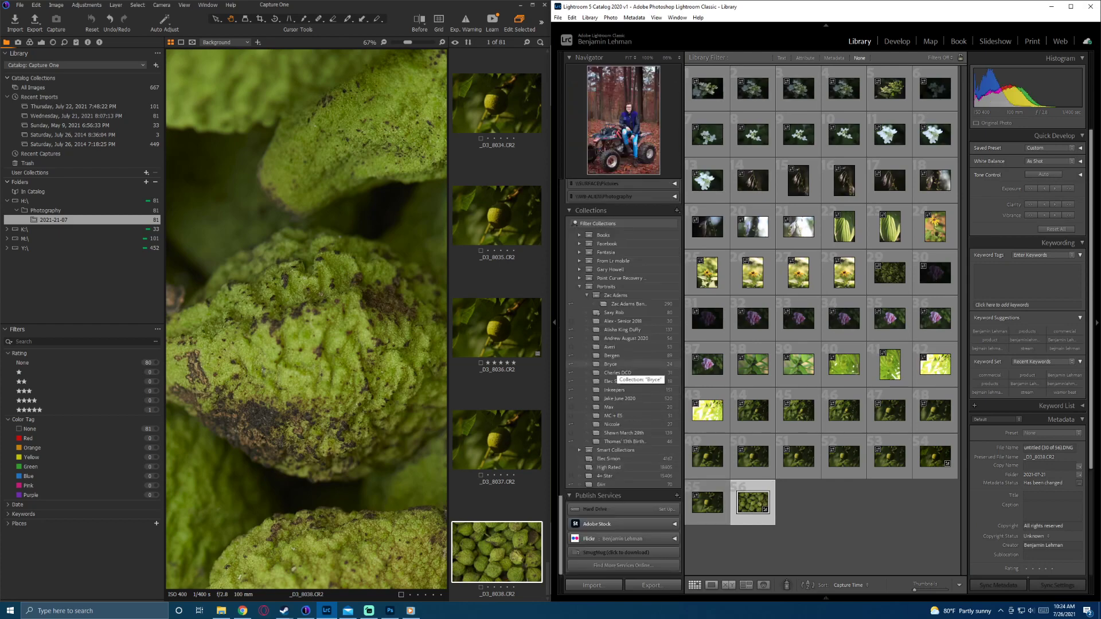
click(622, 338)
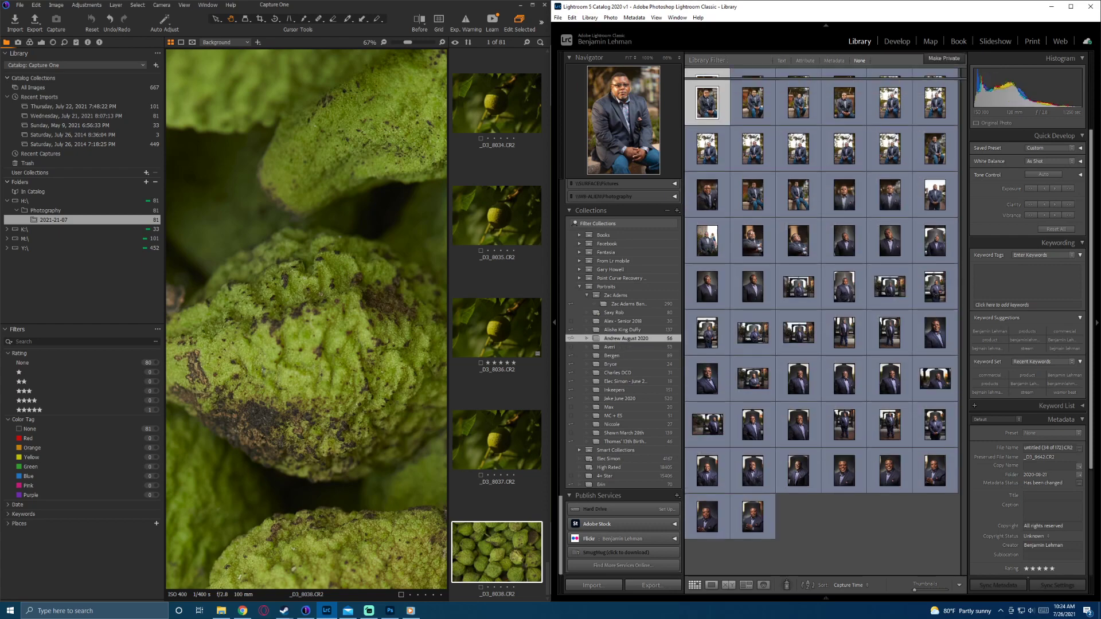
click(752, 517)
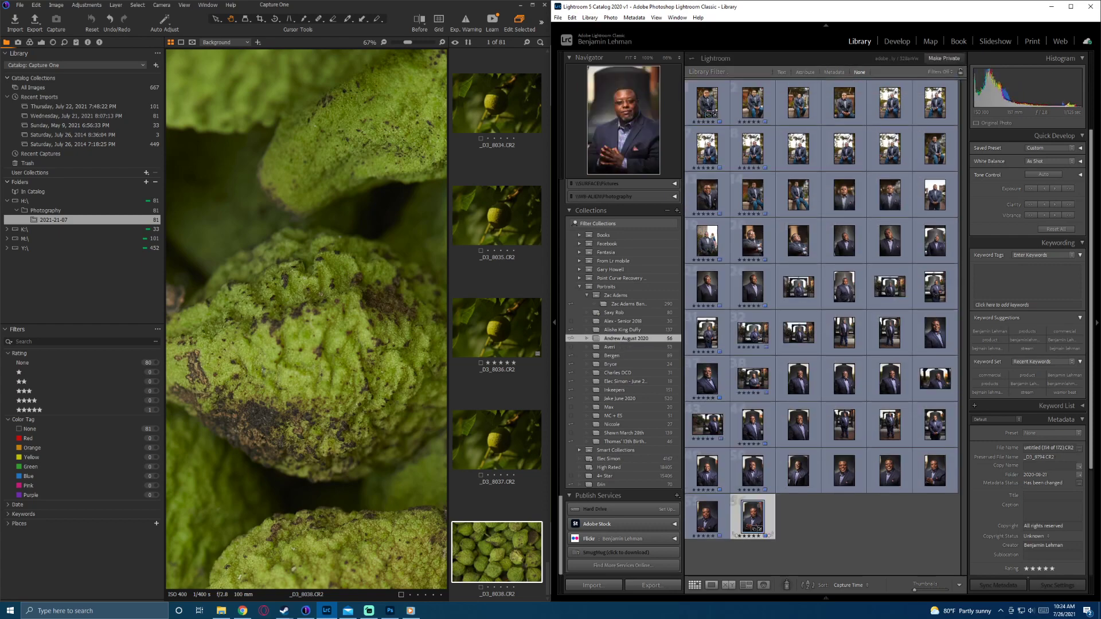
key(d)
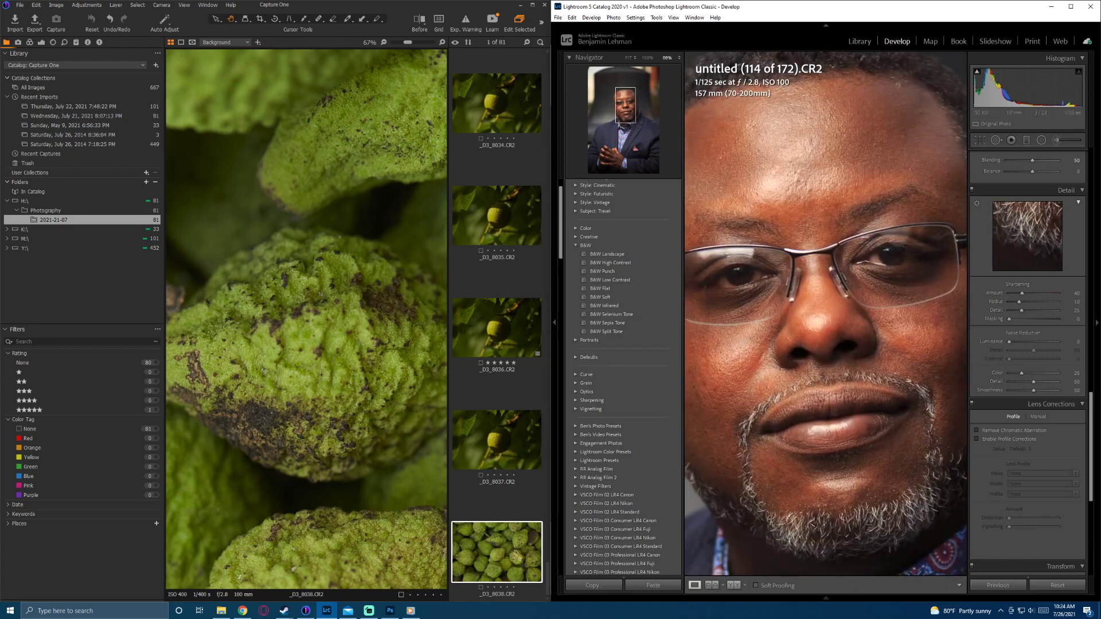
click(73, 106)
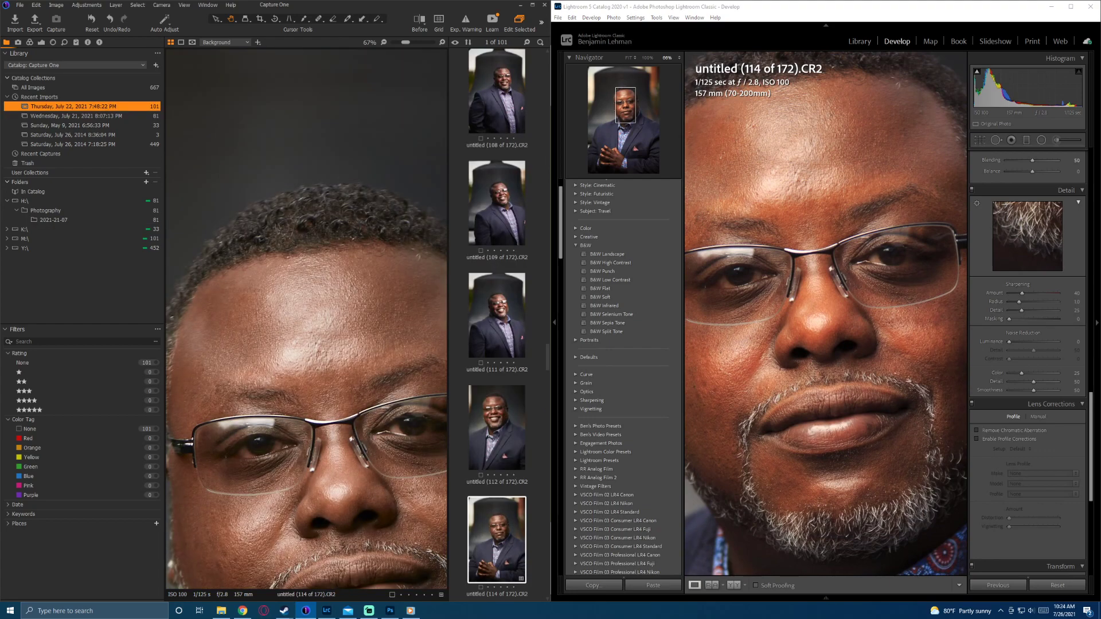
drag(293, 355, 276, 168)
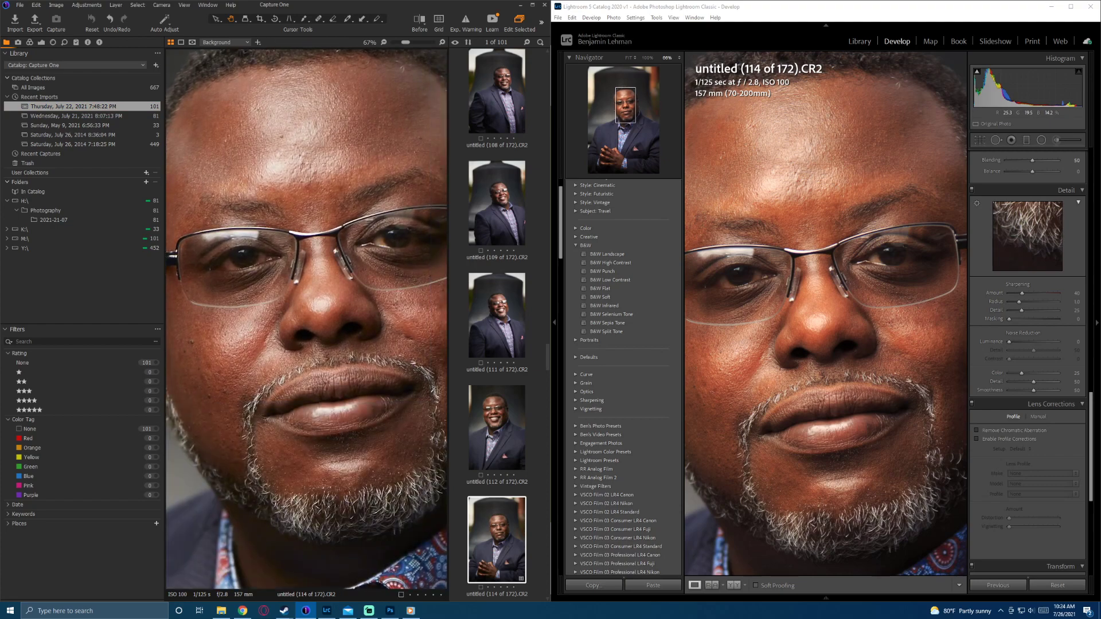
Step: Reset all of the portrait's develop settings in Lightroom Classic
click(635, 17)
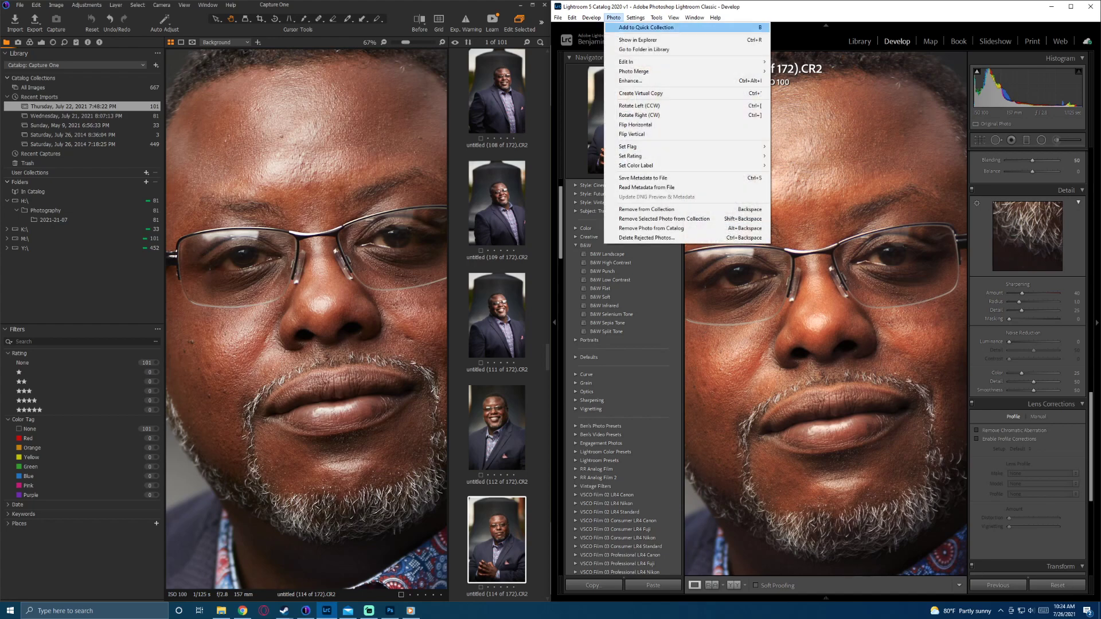
click(657, 27)
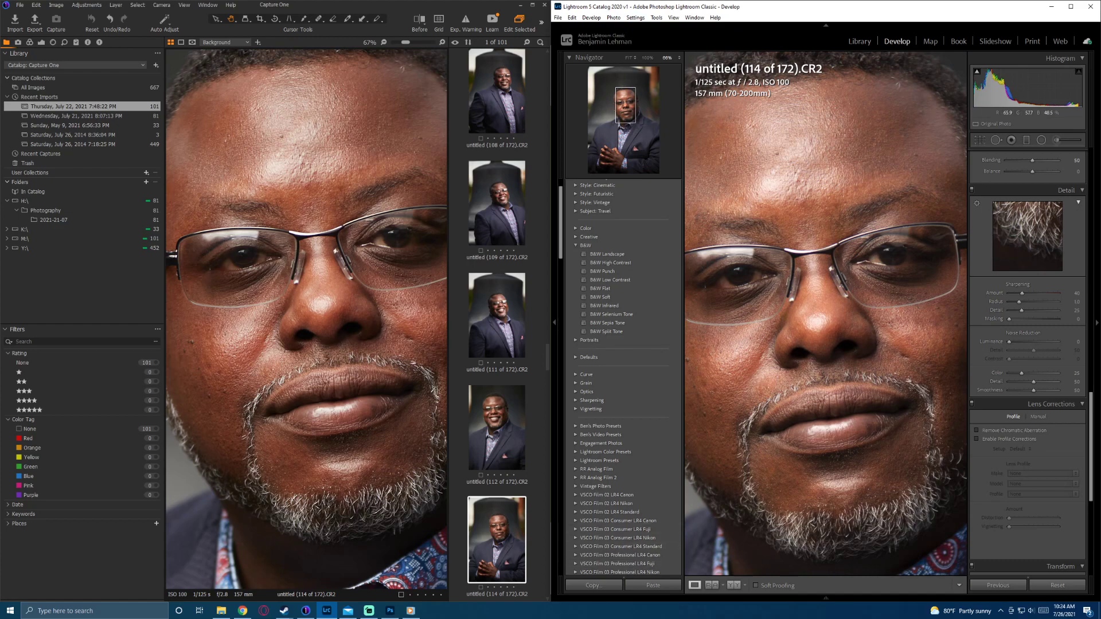
scroll(825, 314, down, 3)
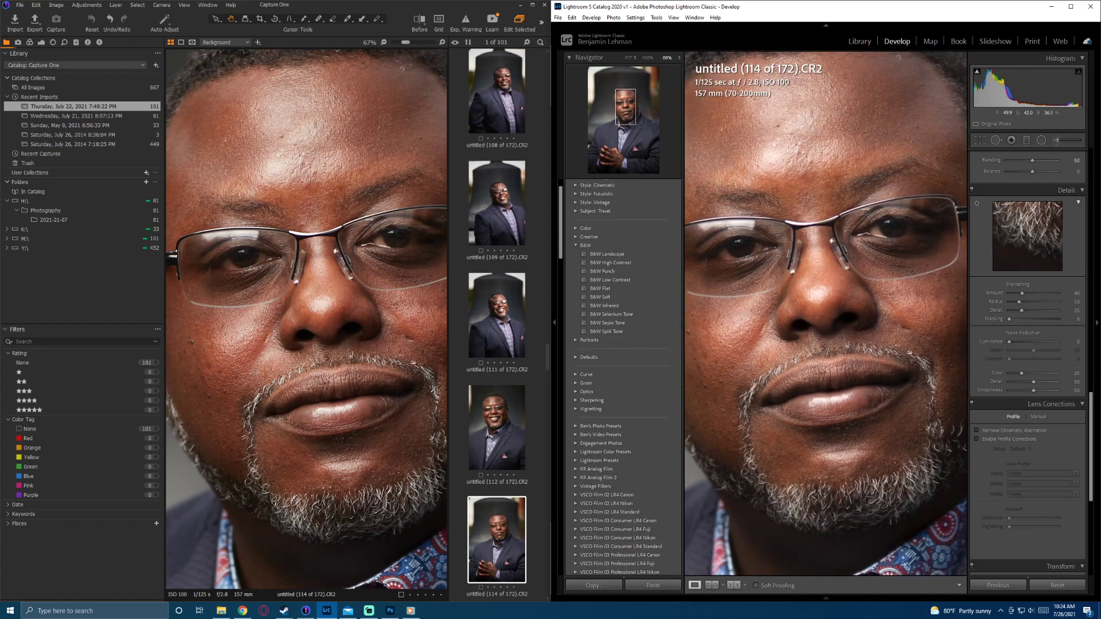
click(635, 17)
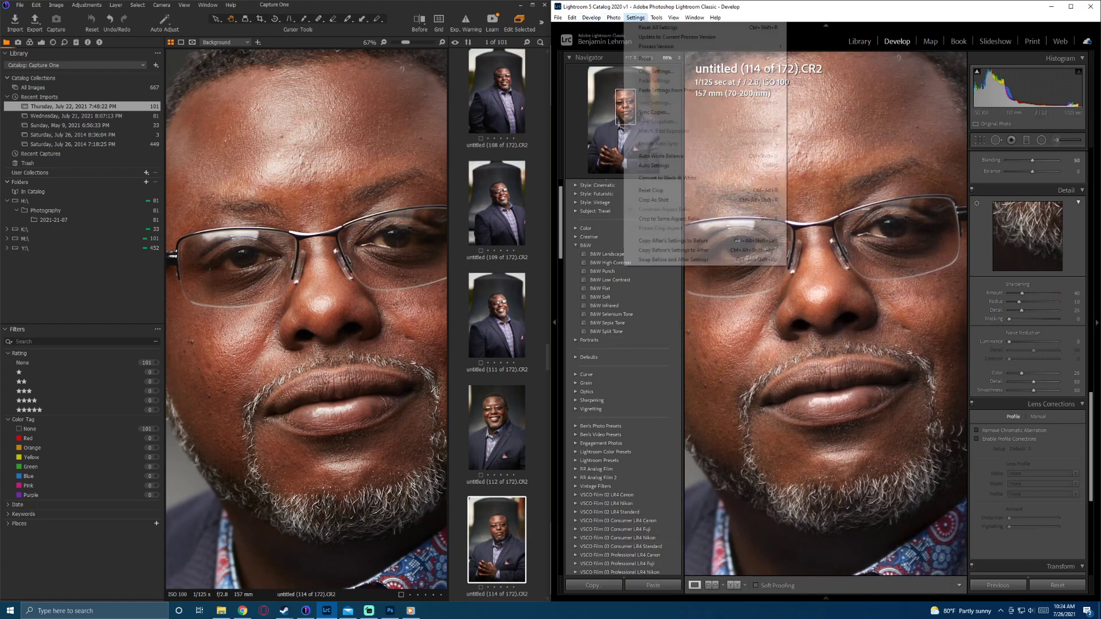
click(657, 26)
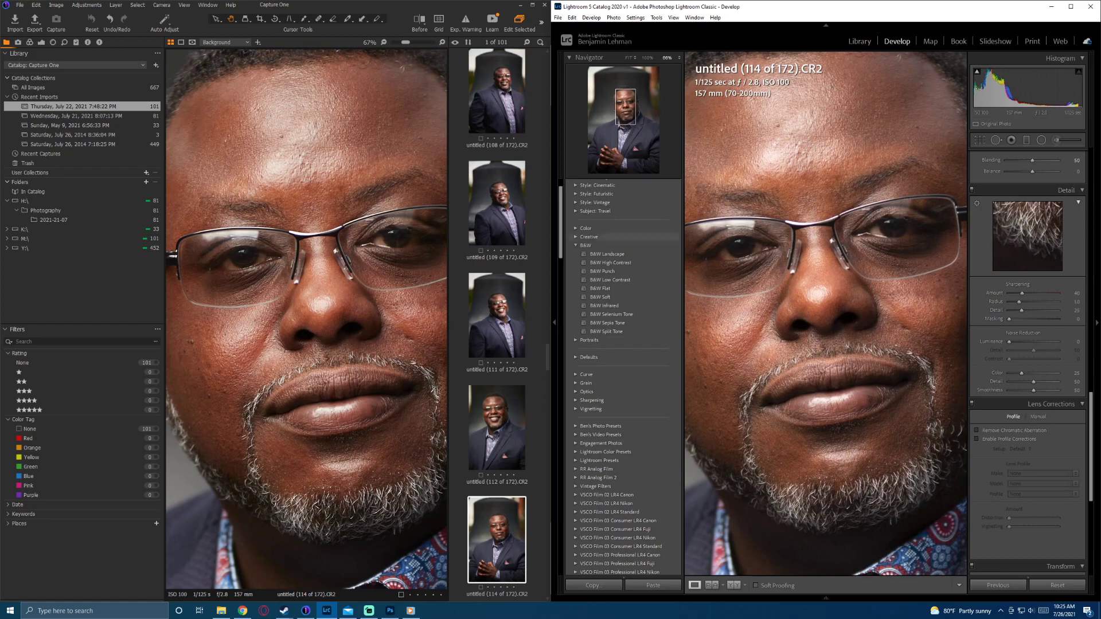
Step: Fit the whole portrait in both programs and display Capture One's color adjustments
click(310, 344)
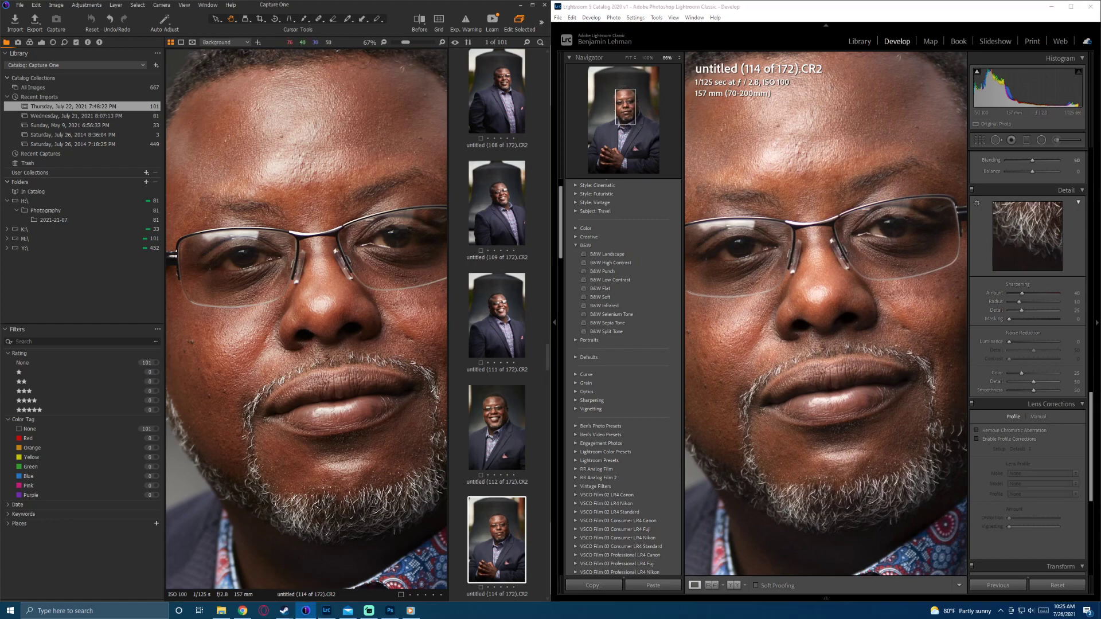
scroll(313, 324, down, 5)
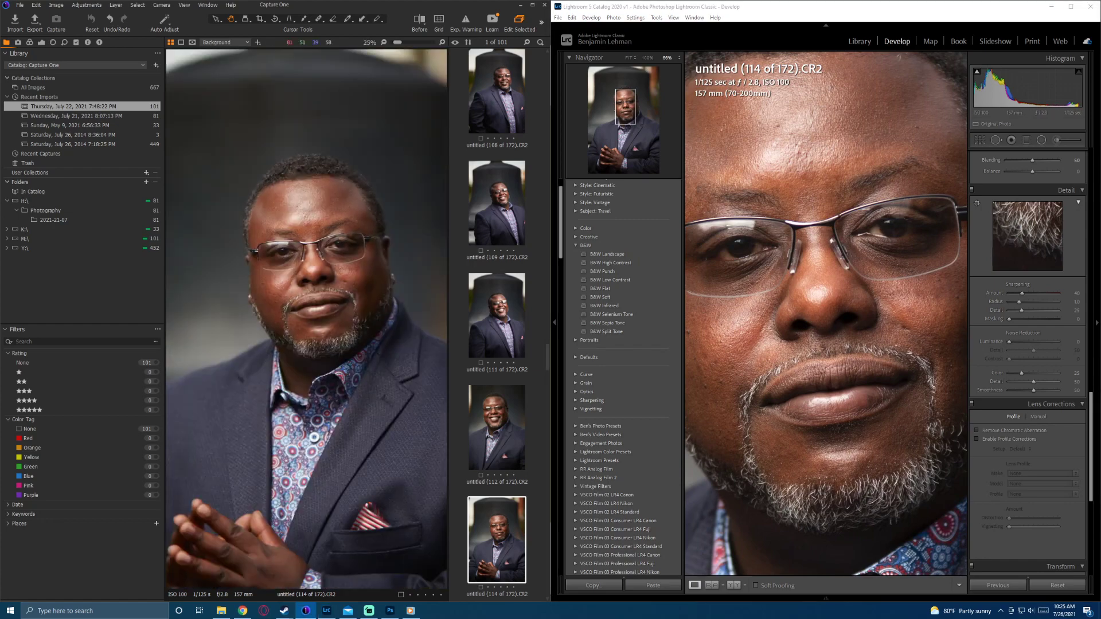
click(789, 344)
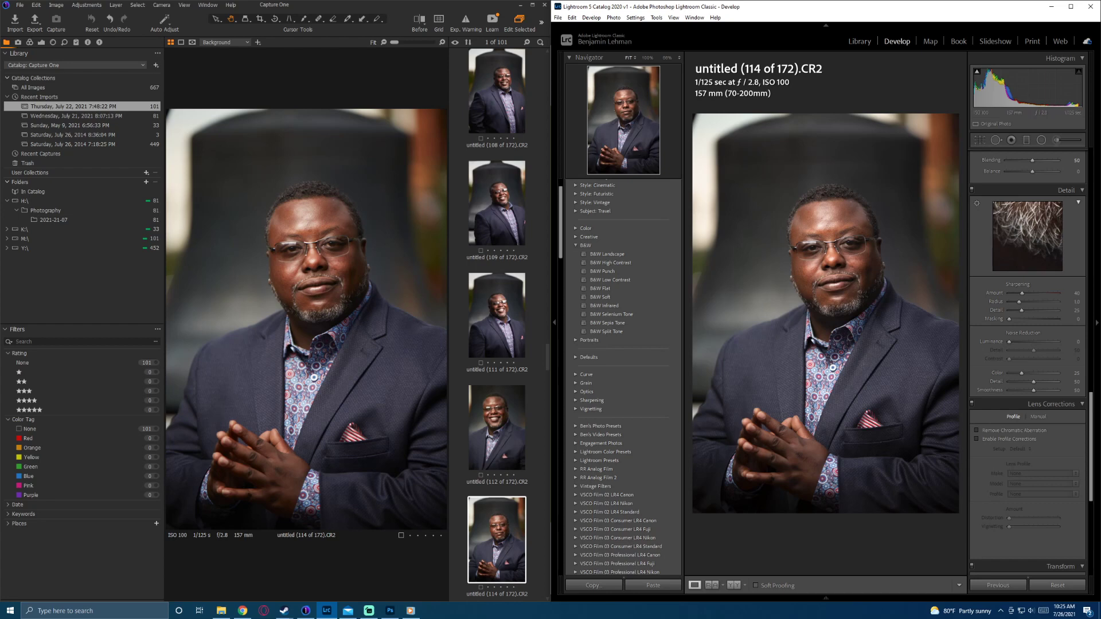
click(41, 42)
click(30, 42)
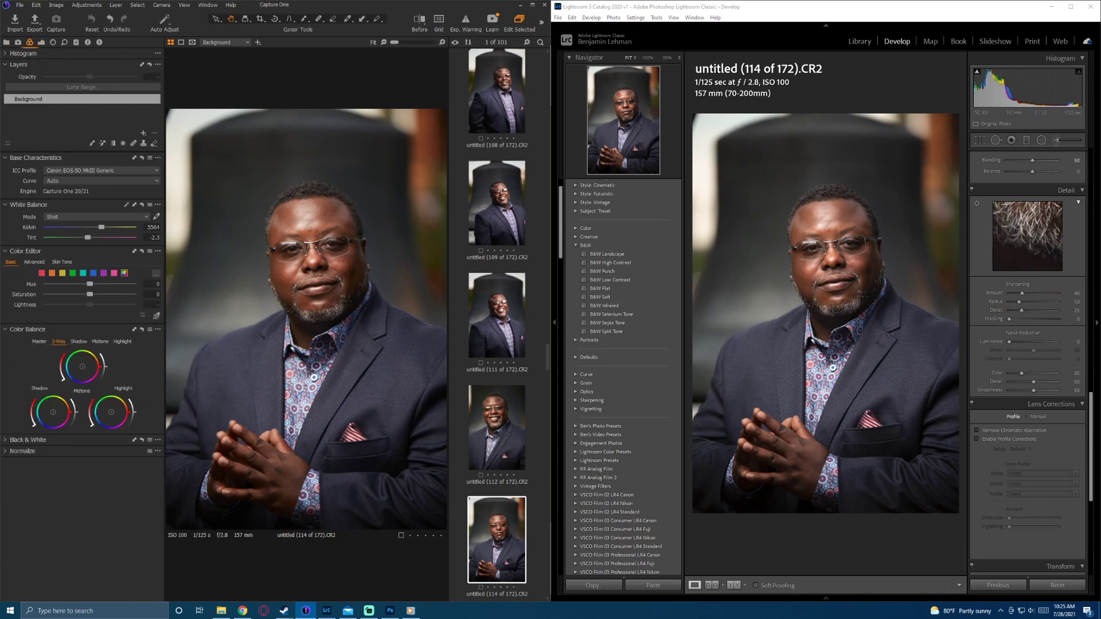
Step: Apply the Camera Standard profile to the portrait in Lightroom Classic
scroll(1026, 344, up, 10)
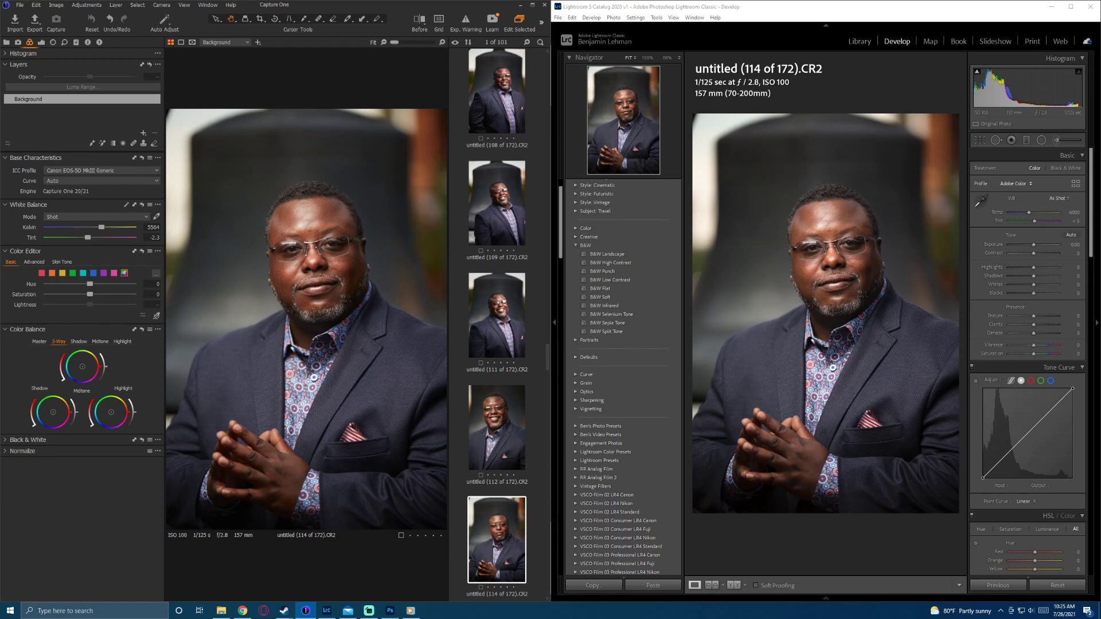
click(1075, 183)
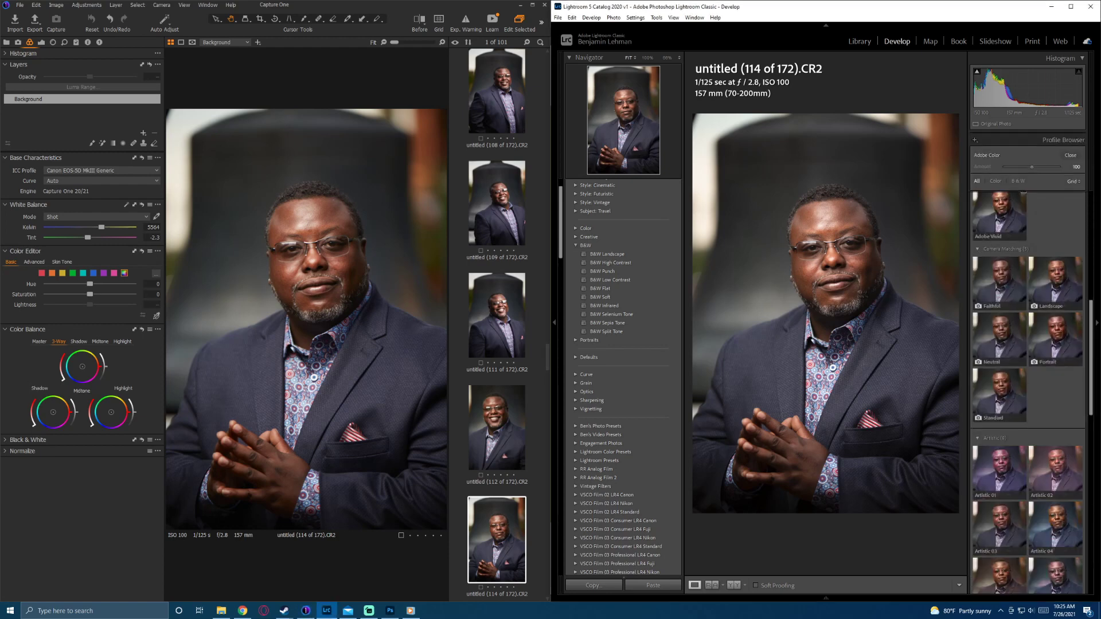
scroll(1055, 389, down, 5)
scroll(1055, 390, up, 5)
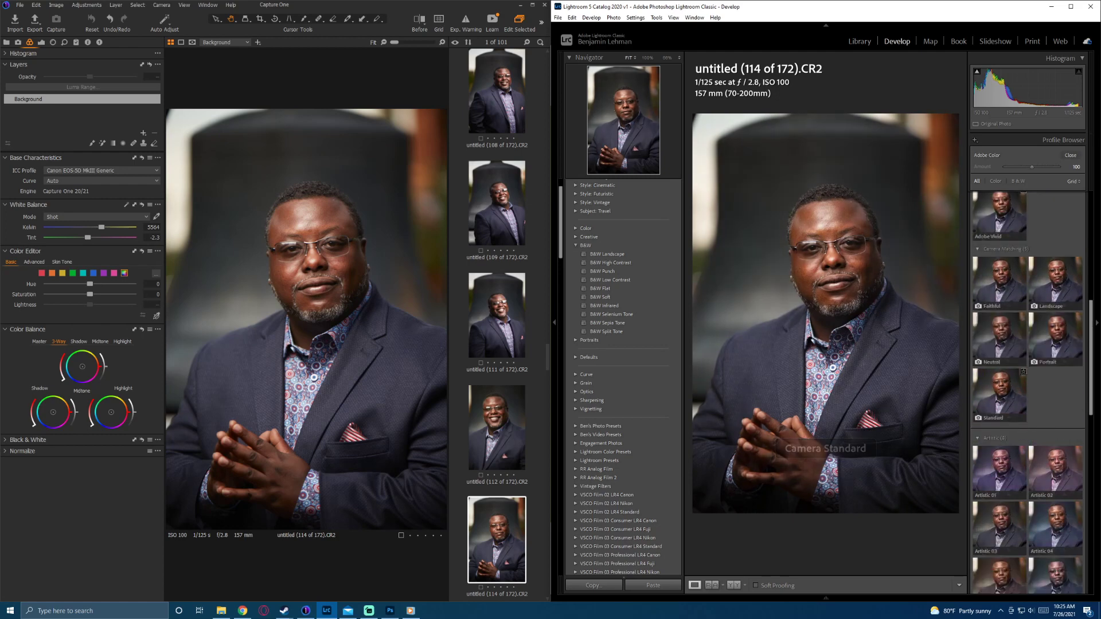
click(999, 395)
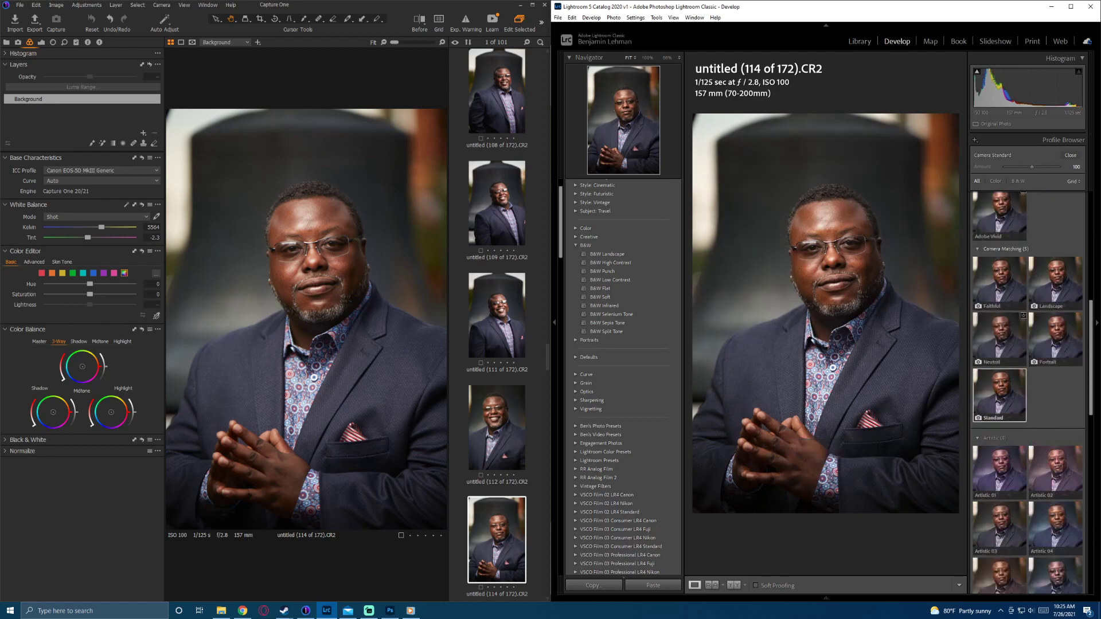
click(1070, 155)
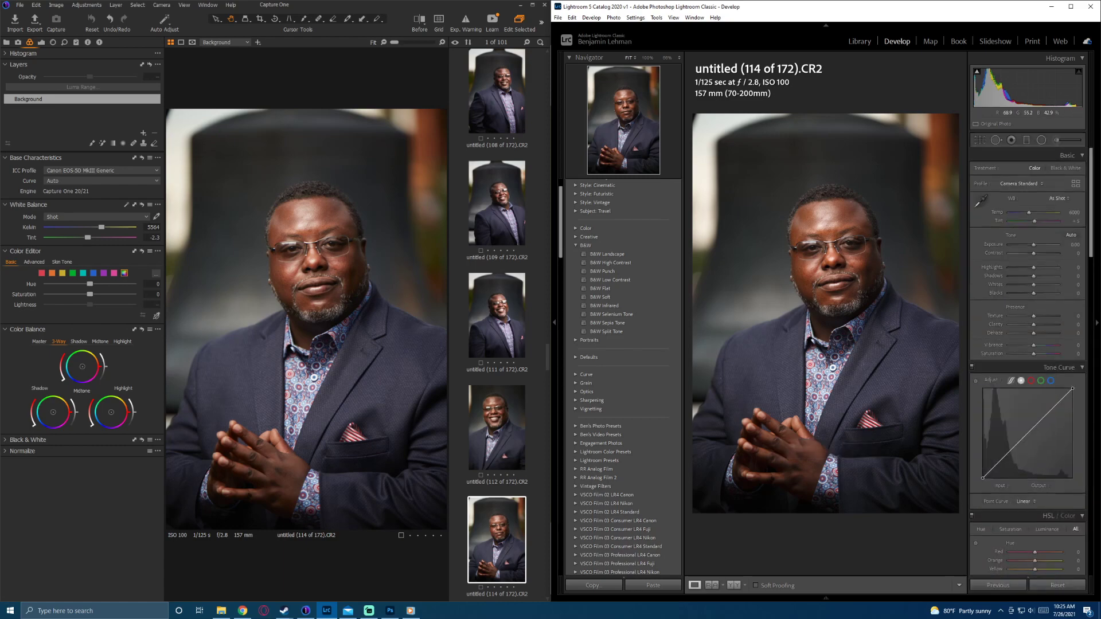
Step: Compare the portrait's skin tones and facial detail in Lightroom Classic and Capture One, aligning both views on the face
click(835, 254)
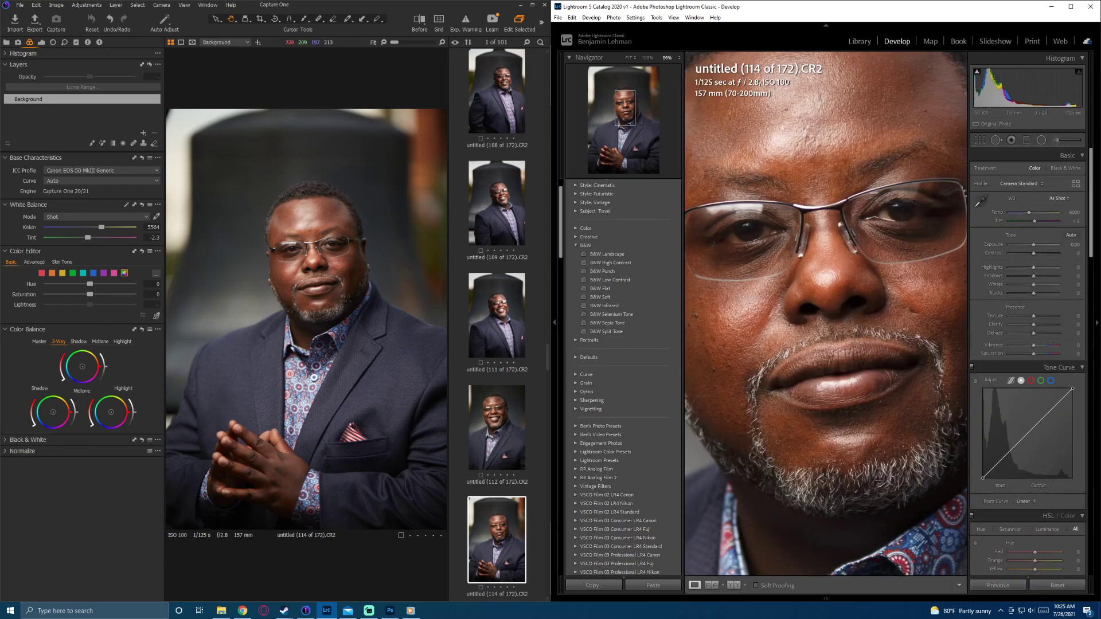
click(313, 252)
scroll(301, 317, up, 3)
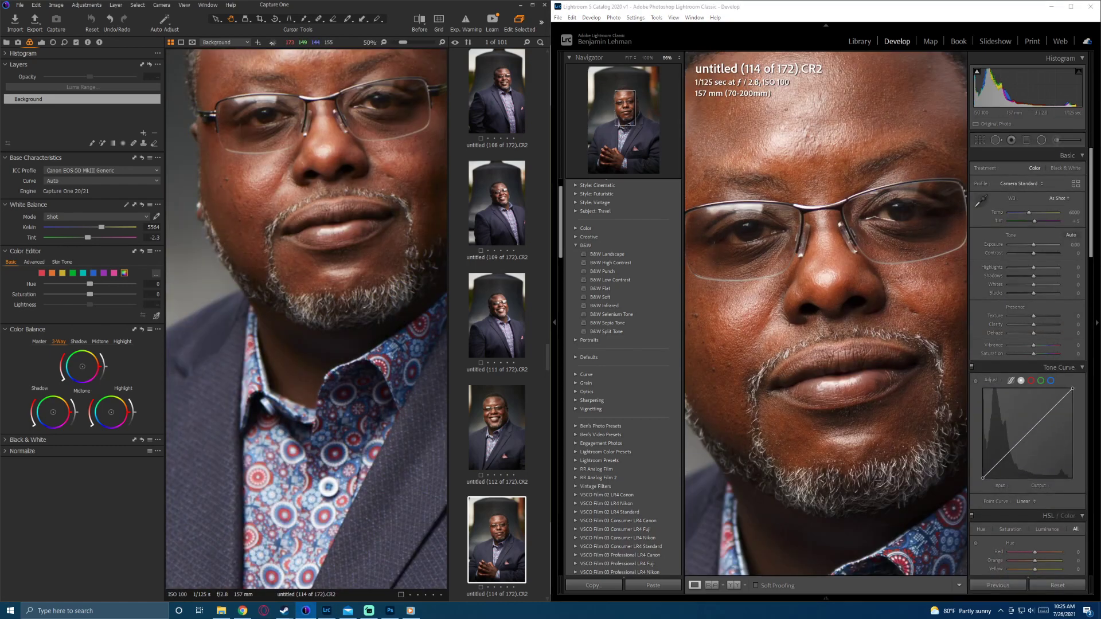
drag(303, 312, 271, 502)
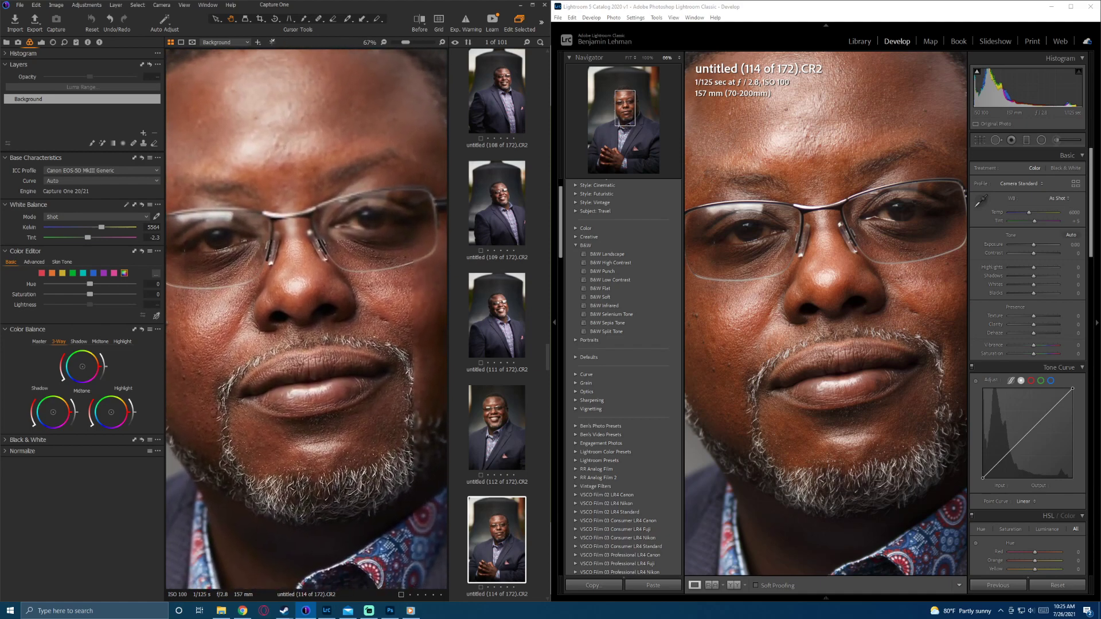
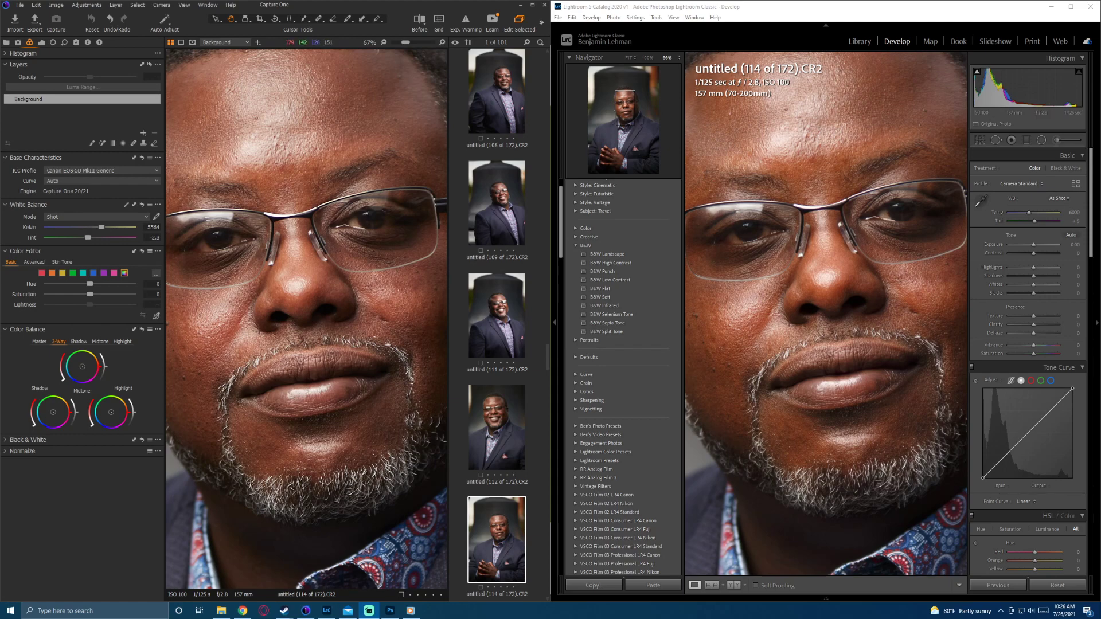
drag(300, 286, 340, 296)
drag(826, 279, 866, 308)
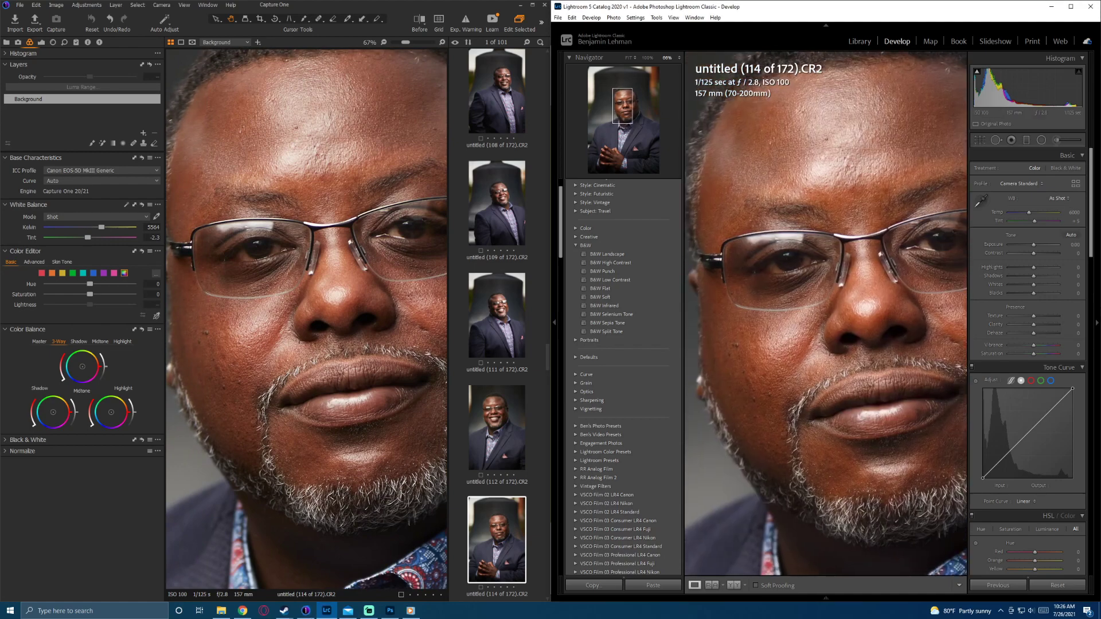
Step: Remove a blemish in the middle of the forehead in Capture One with the Remove Spot tool
click(318, 19)
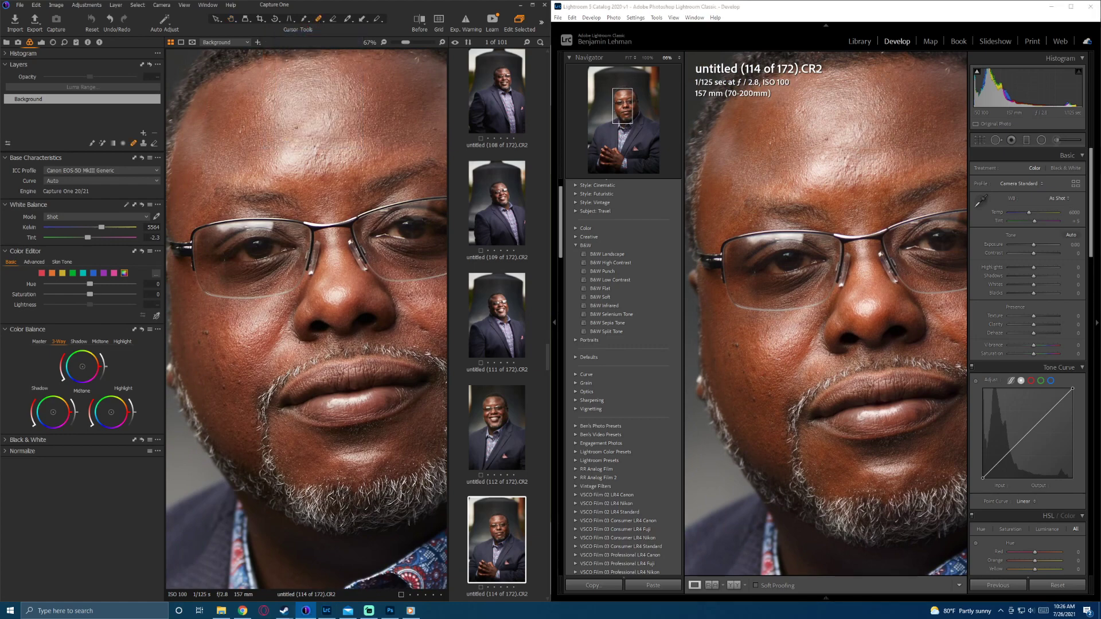
click(319, 19)
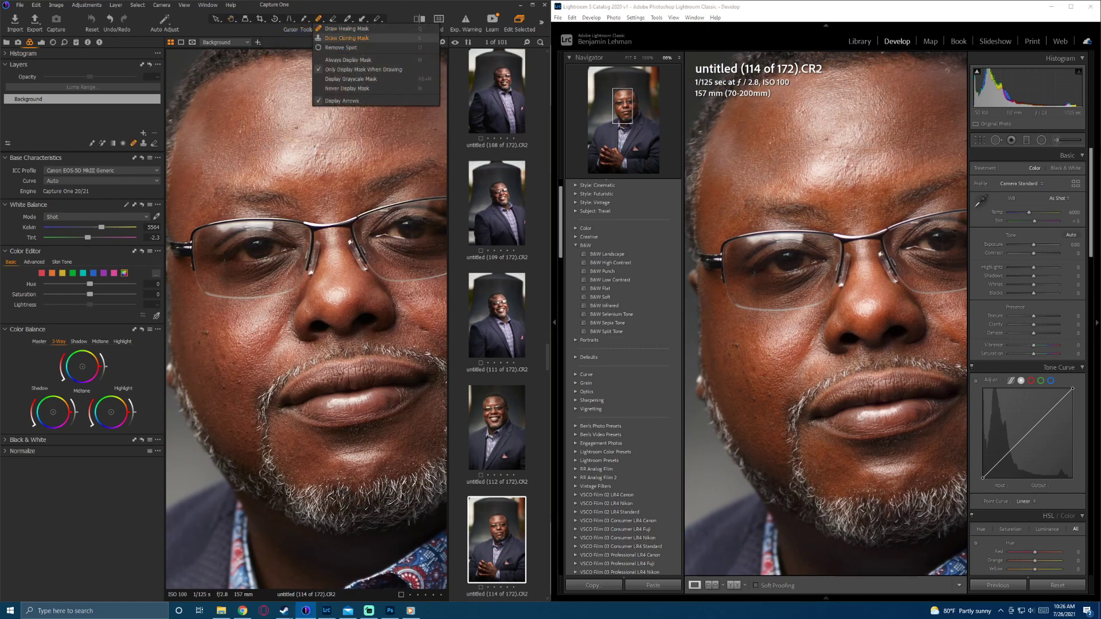
click(341, 48)
scroll(296, 128, up, 1)
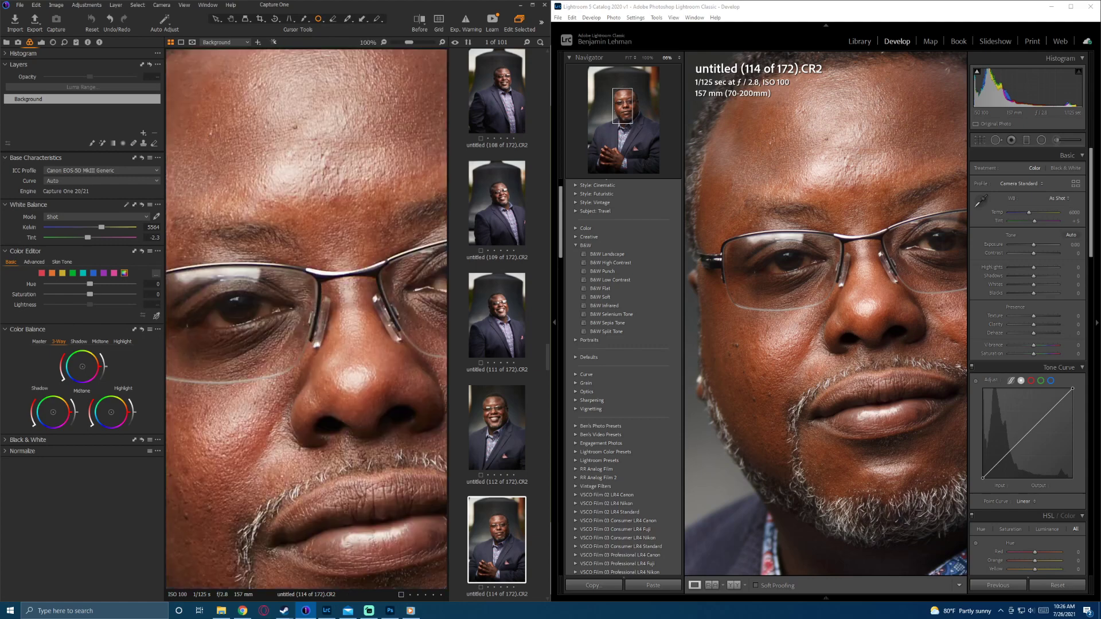
click(295, 129)
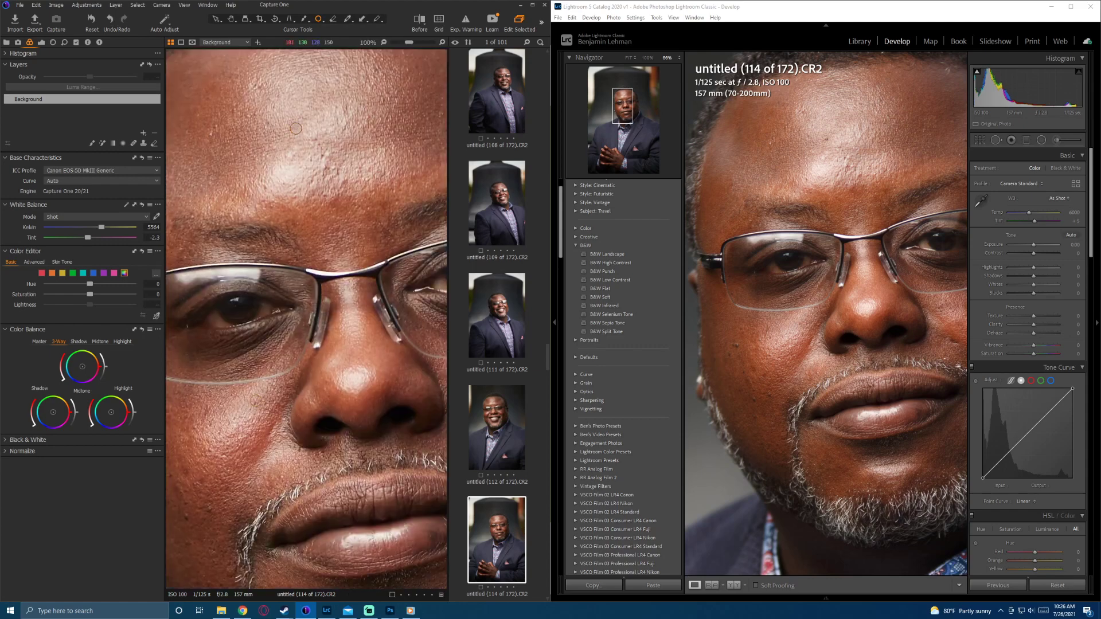
Step: Remove the spots on the cheek beneath the fully visible lens and near the jaw in Capture One
click(256, 401)
click(187, 517)
drag(212, 509, 351, 395)
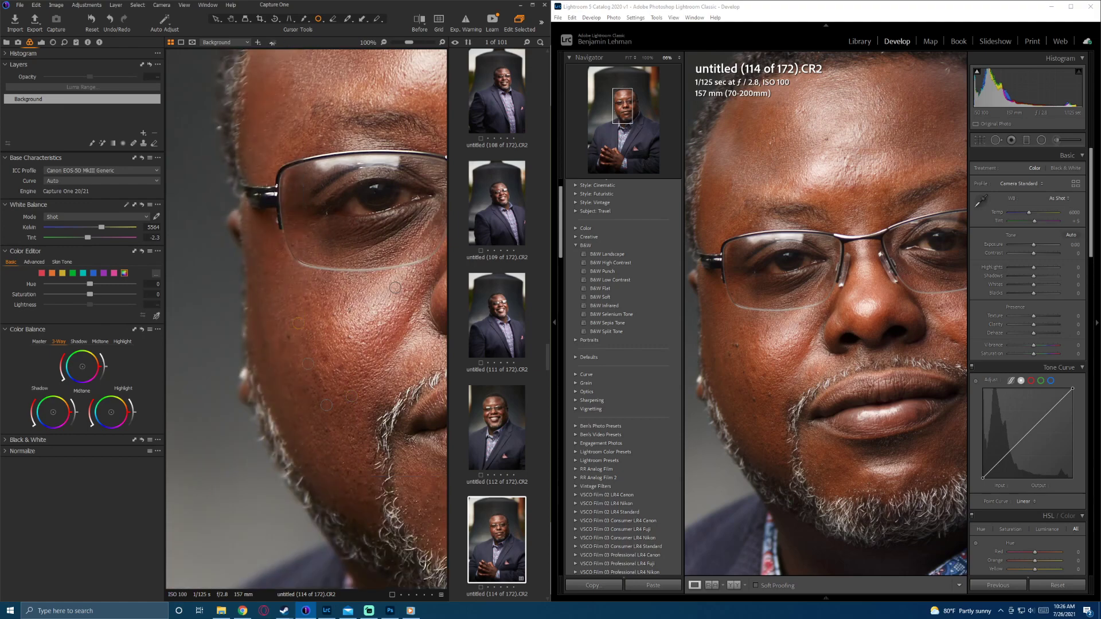
click(287, 337)
drag(286, 338, 197, 478)
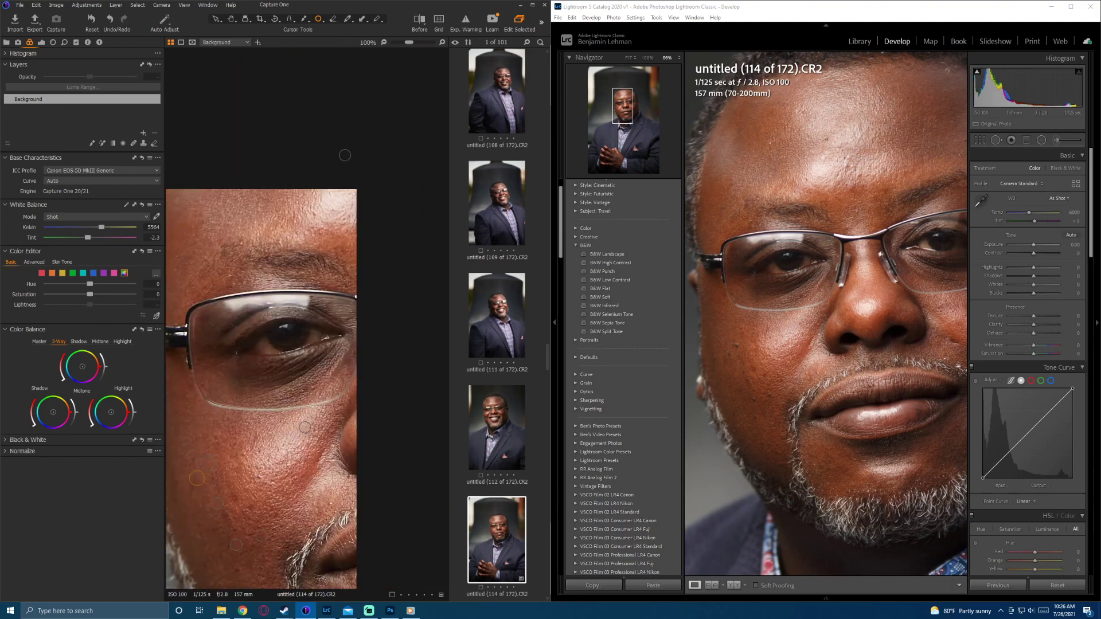
Step: Remove the remaining forehead blemishes above the eyebrows in Capture One
drag(344, 155, 304, 202)
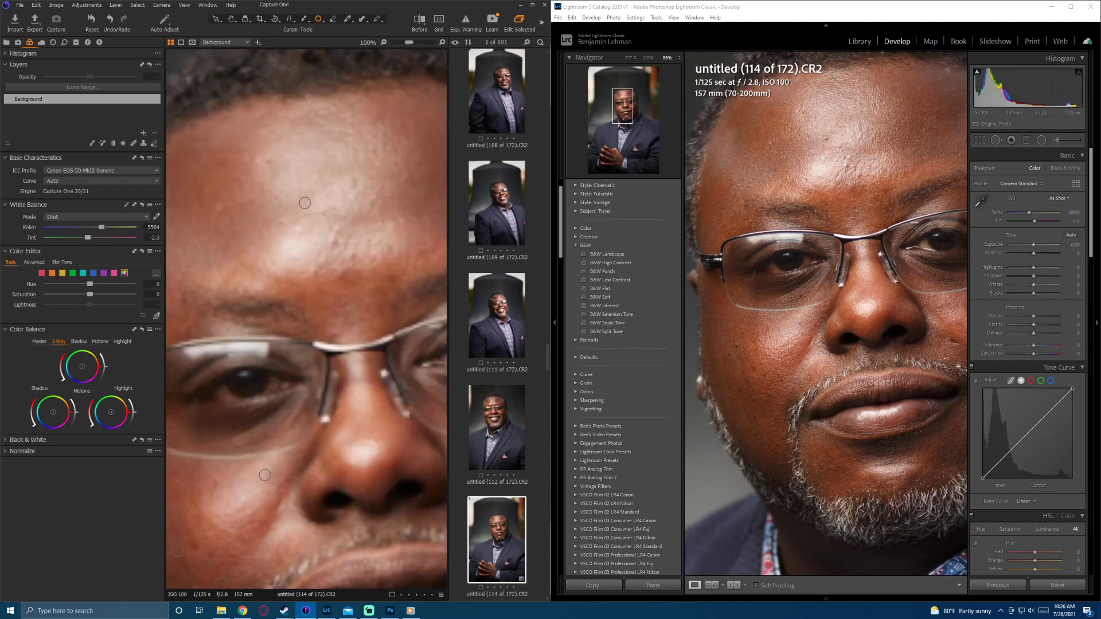
click(273, 261)
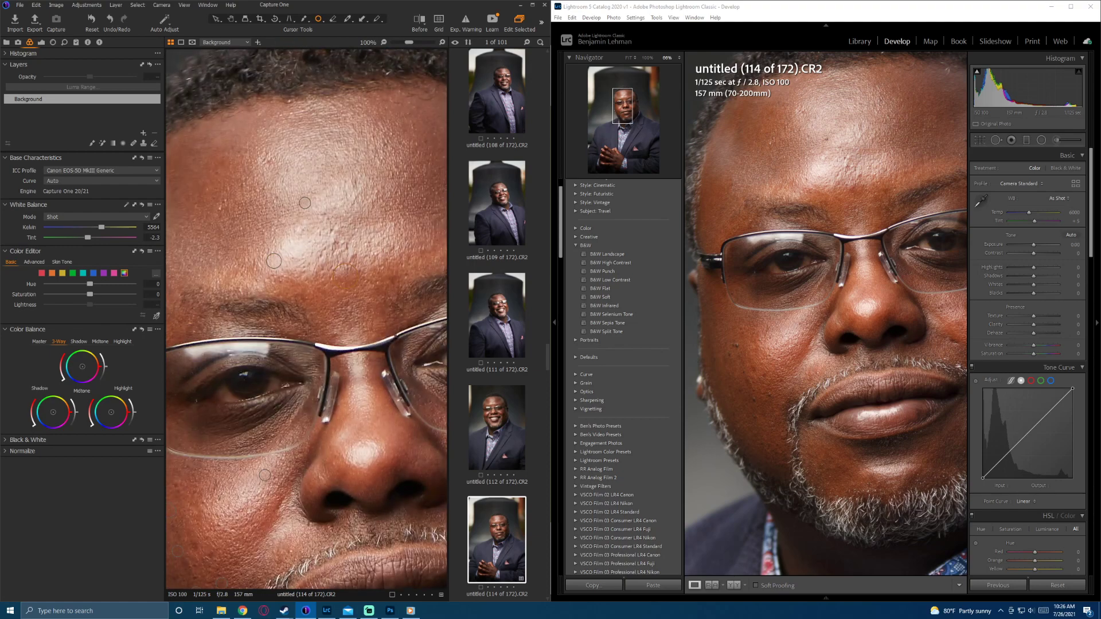
click(346, 276)
click(222, 206)
drag(345, 276, 180, 224)
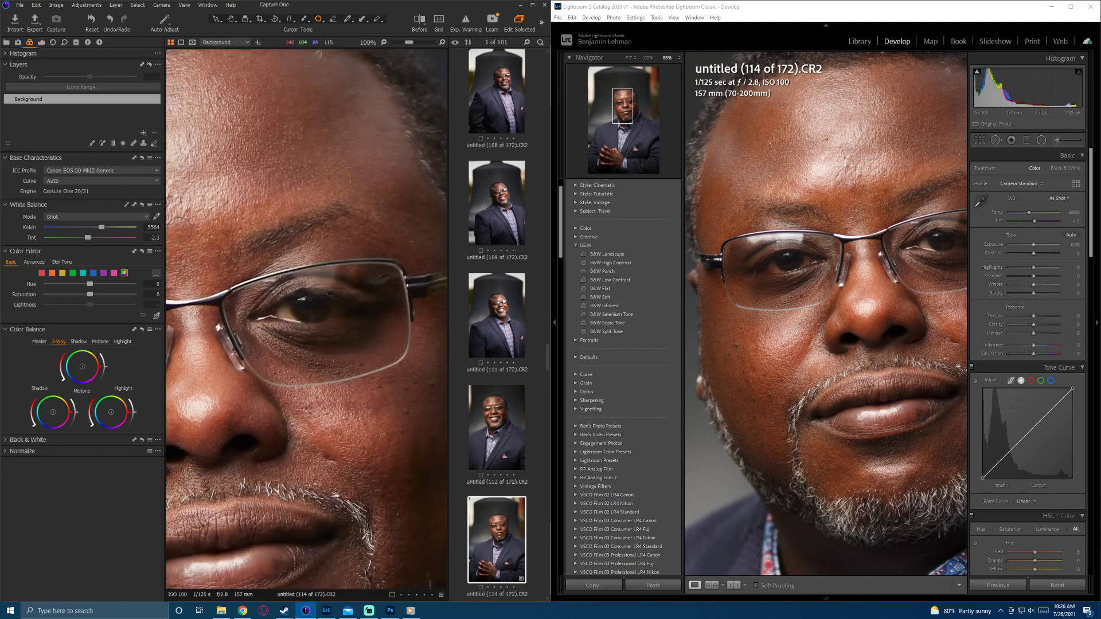
Step: Remove the remaining blemishes on the shadowed cheek and around the mouth in Capture One, keeping the whole face in view
drag(344, 410, 223, 140)
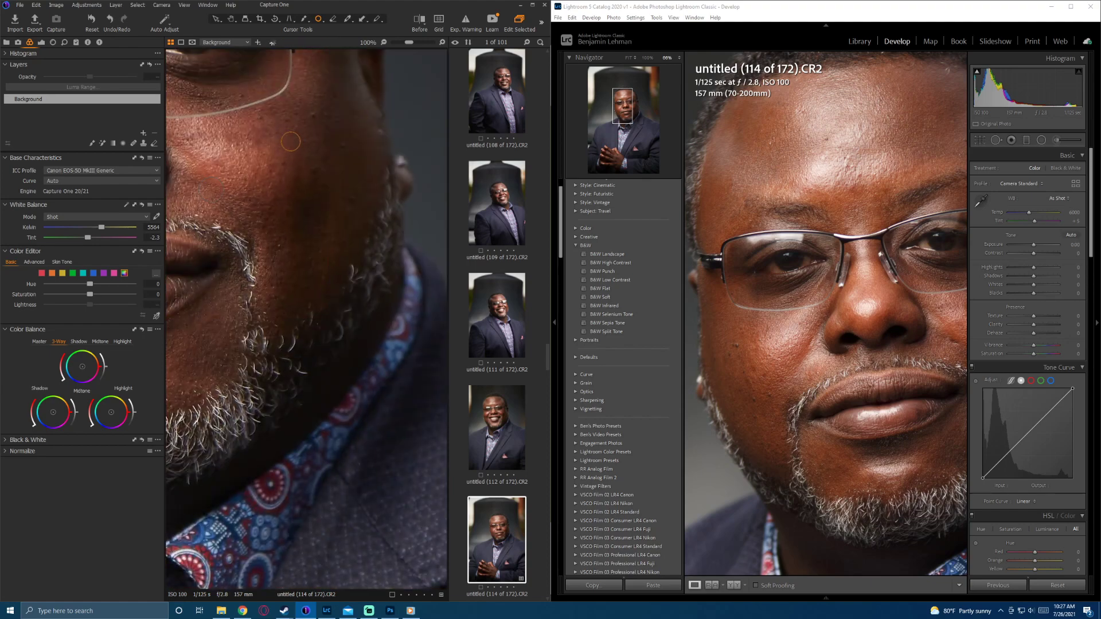
drag(339, 147, 532, 18)
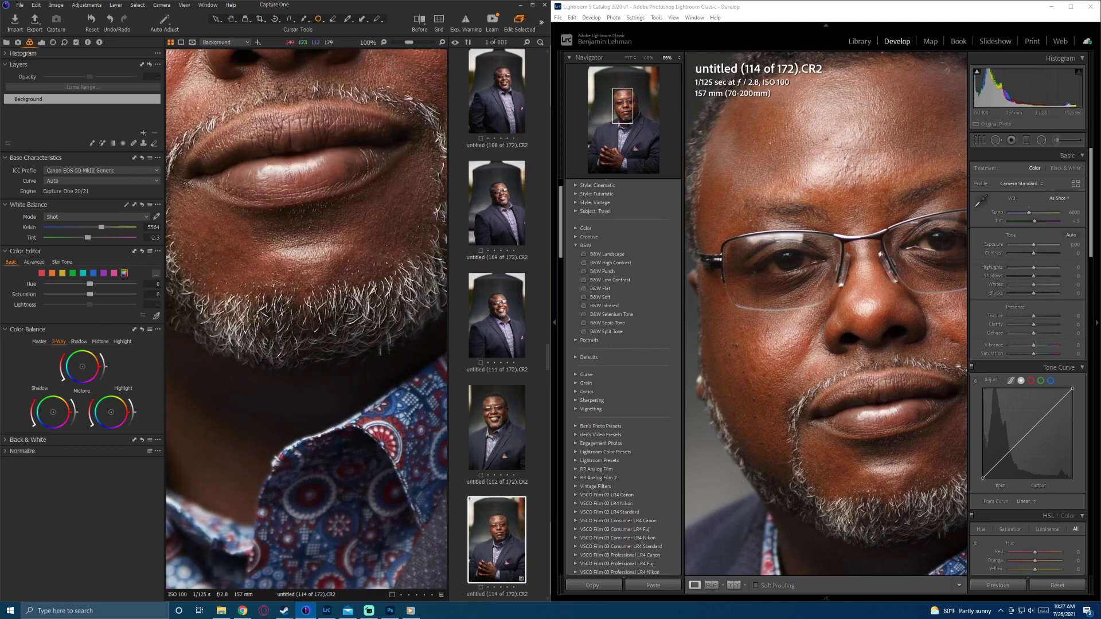
drag(229, 218, 296, 343)
drag(337, 234, 344, 151)
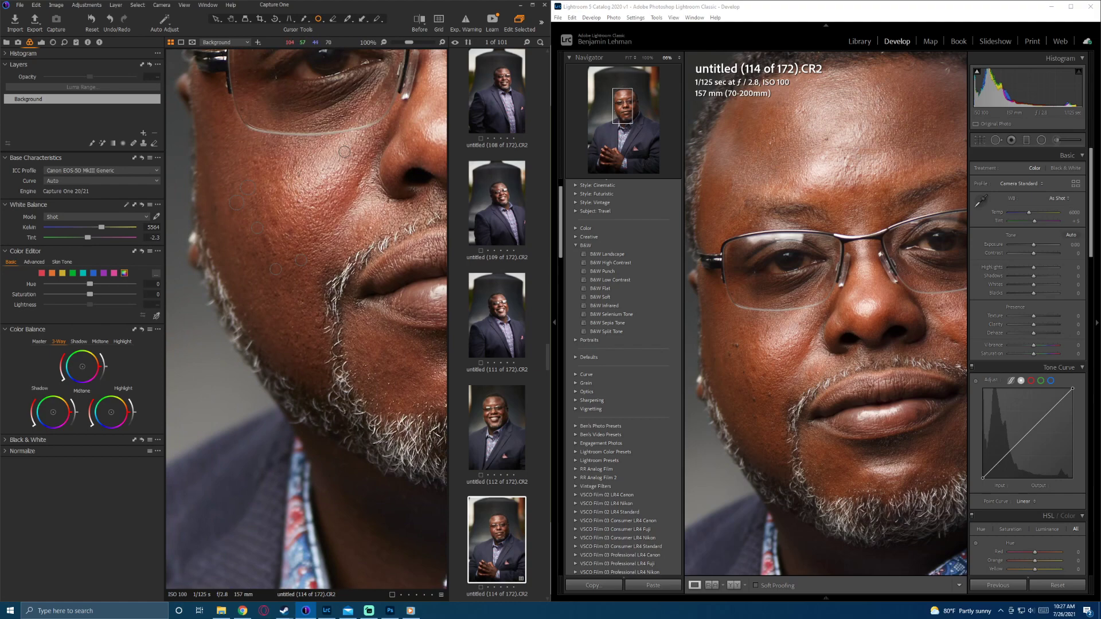
scroll(284, 235, down, 1)
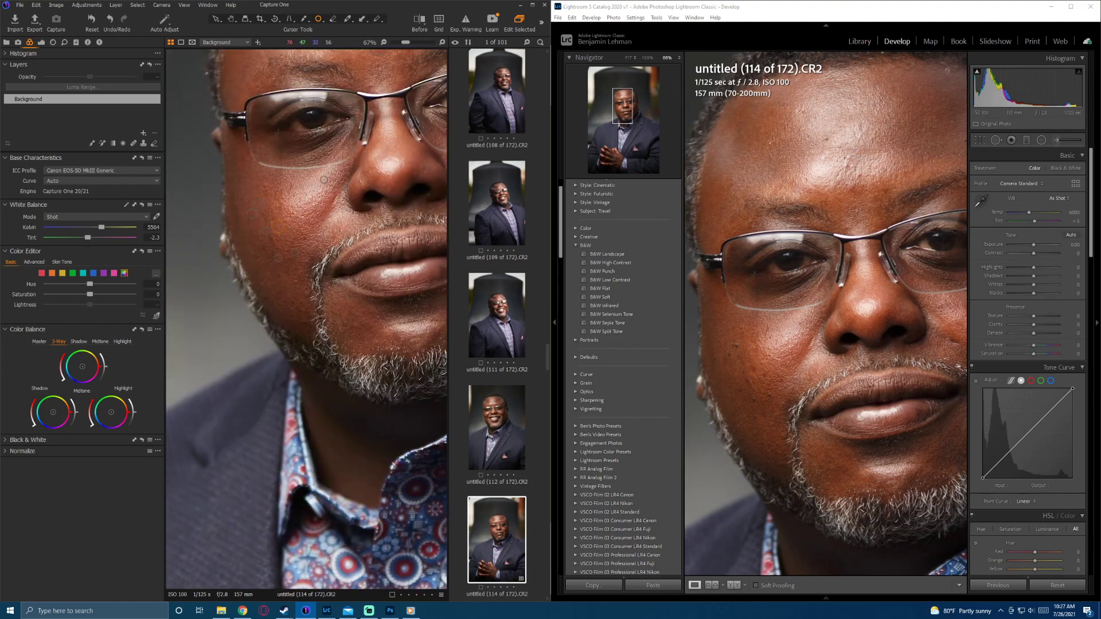
drag(304, 237, 219, 372)
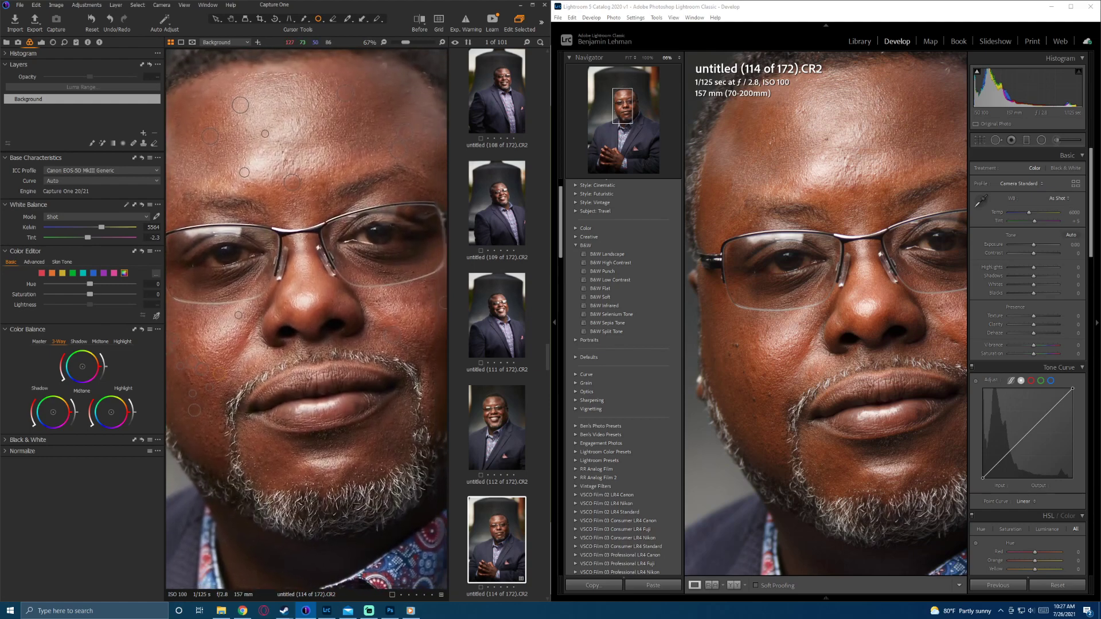
Step: Heal the forehead blemishes in Lightroom Classic with Spot Removal, repositioning one sample source, and hide Capture One's spot markers
click(935, 7)
click(996, 140)
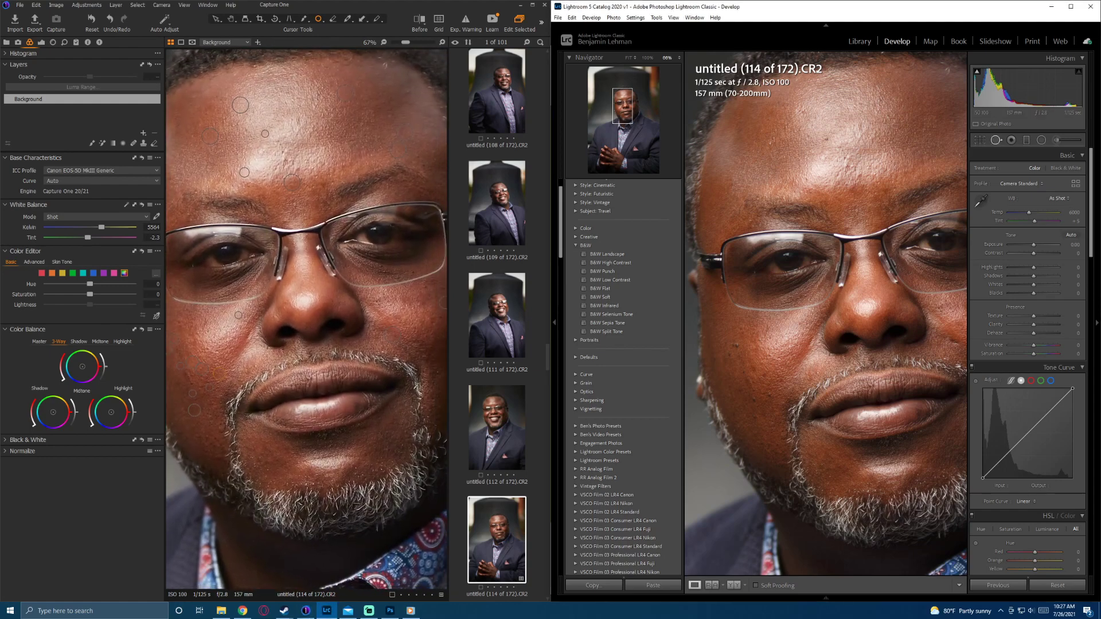
click(826, 138)
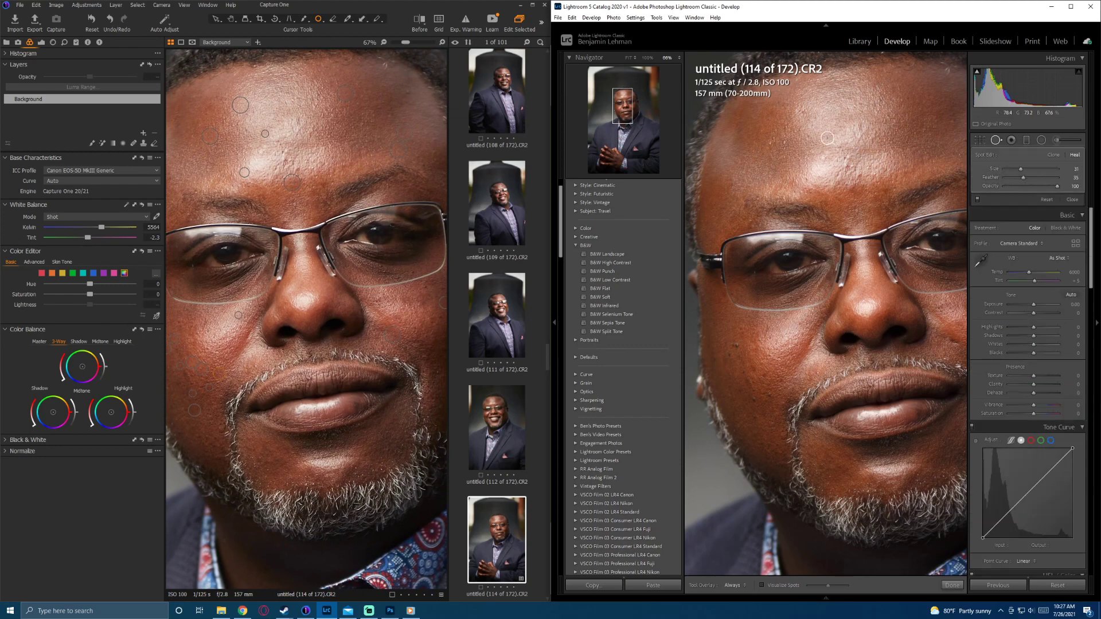
click(806, 179)
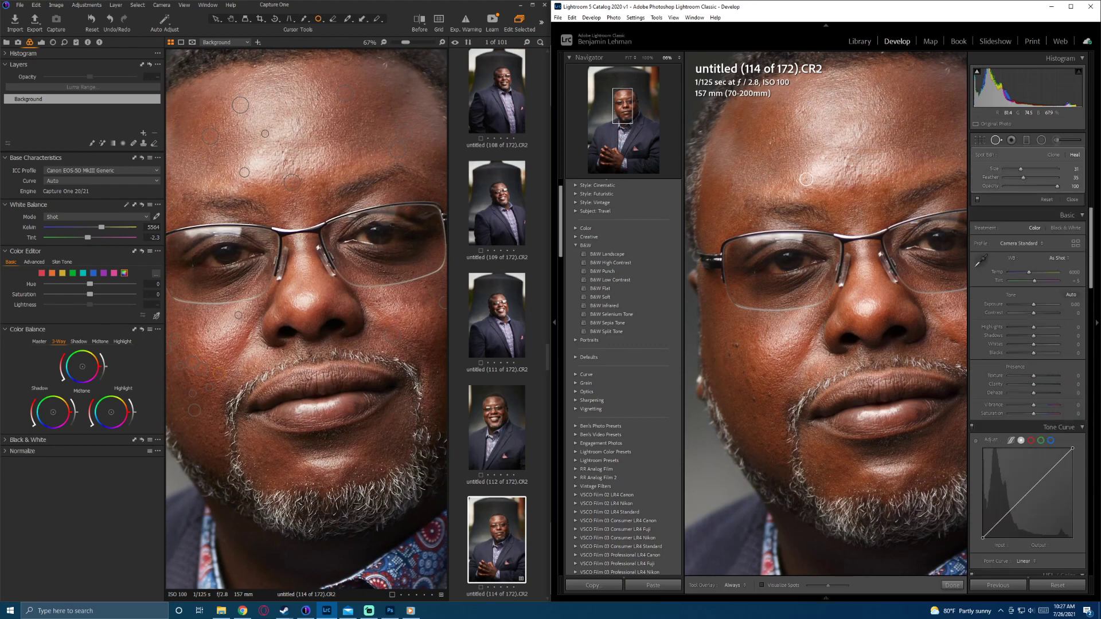
click(852, 190)
click(231, 19)
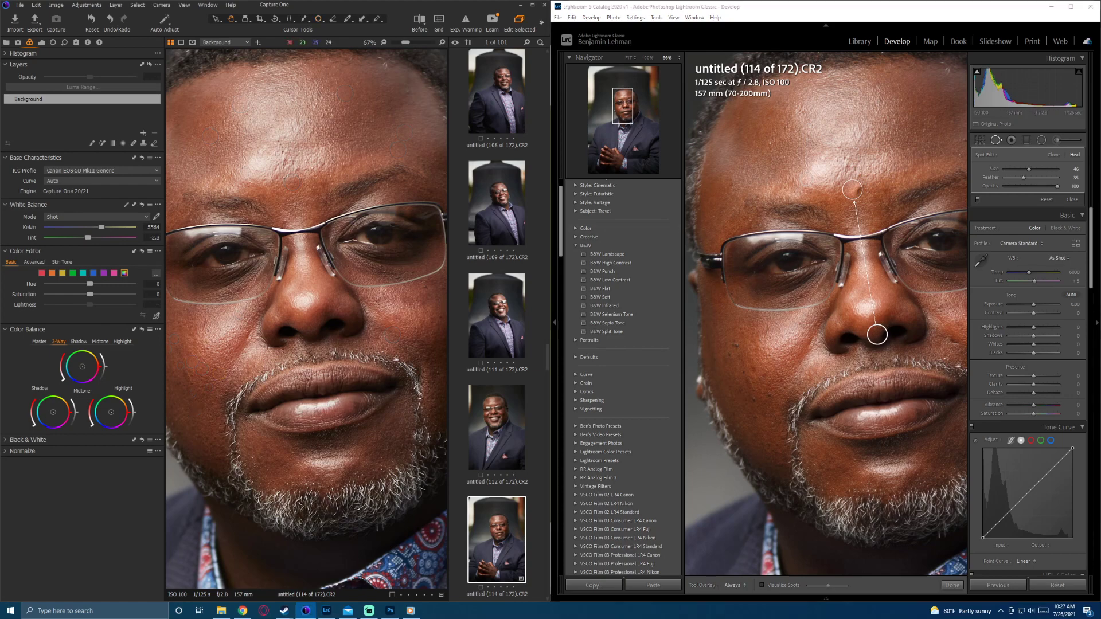
mouse_move(877, 334)
mouse_down()
mouse_move(884, 180)
mouse_move(815, 180)
mouse_move(826, 195)
mouse_move(831, 166)
mouse_move(729, 190)
mouse_up()
Step: Heal the blemishes on the shadowed temple and the spot beside the nose in Lightroom Classic
click(828, 194)
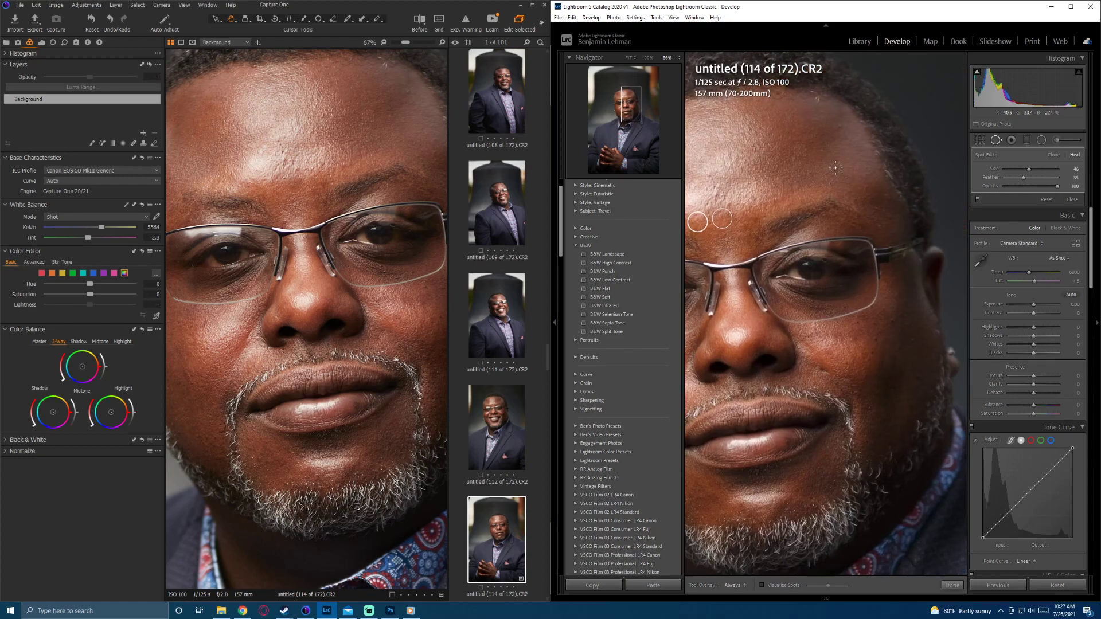
scroll(840, 172, down, 3)
click(829, 186)
scroll(823, 368, up, 3)
click(823, 368)
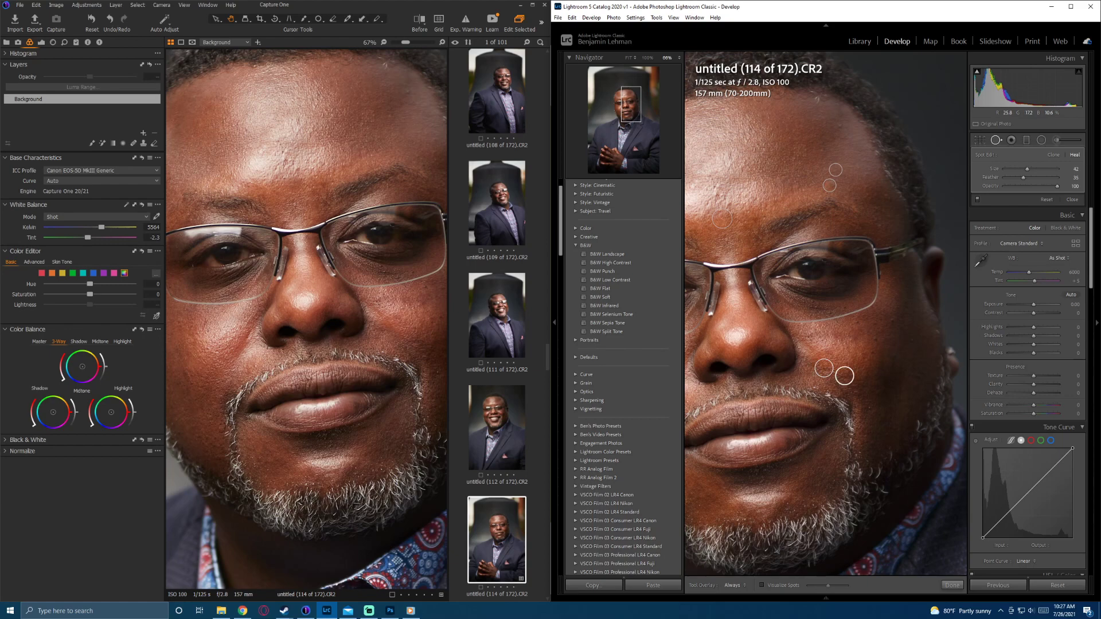
Step: Heal the small spots on the upper part of the shadowed cheek with a smaller brush of size 34
scroll(869, 344, down, 2)
click(862, 328)
mouse_move(863, 329)
mouse_down()
mouse_move(848, 348)
mouse_move(856, 345)
mouse_up()
click(892, 322)
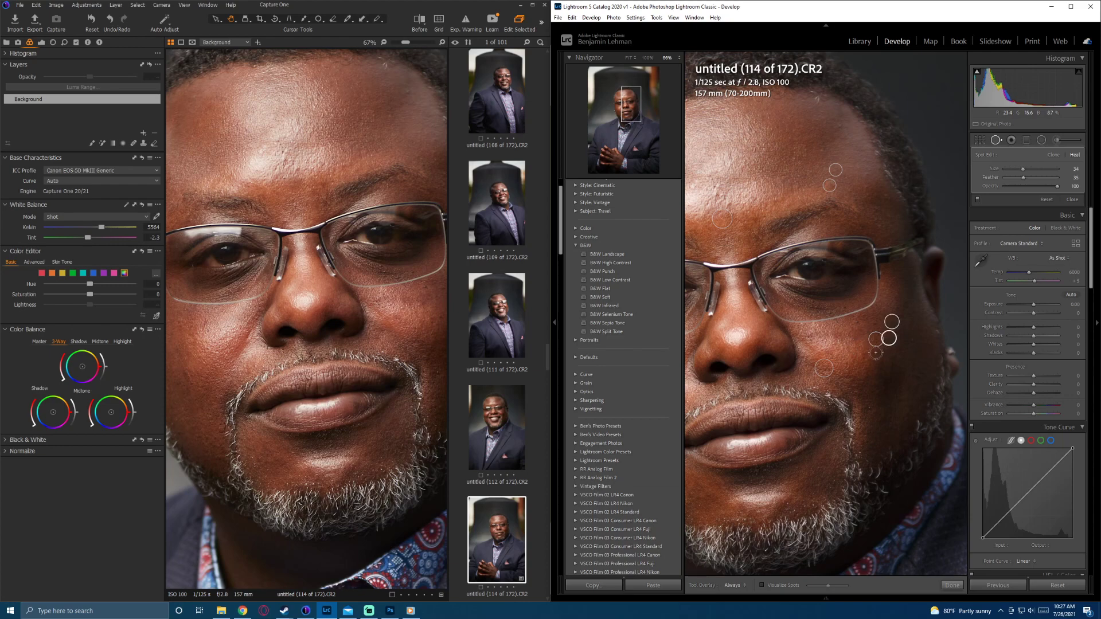
click(856, 323)
drag(839, 383, 958, 263)
Step: Heal the cluster of spots on the brighter cheek in Lightroom Classic and close Spot Removal
click(726, 254)
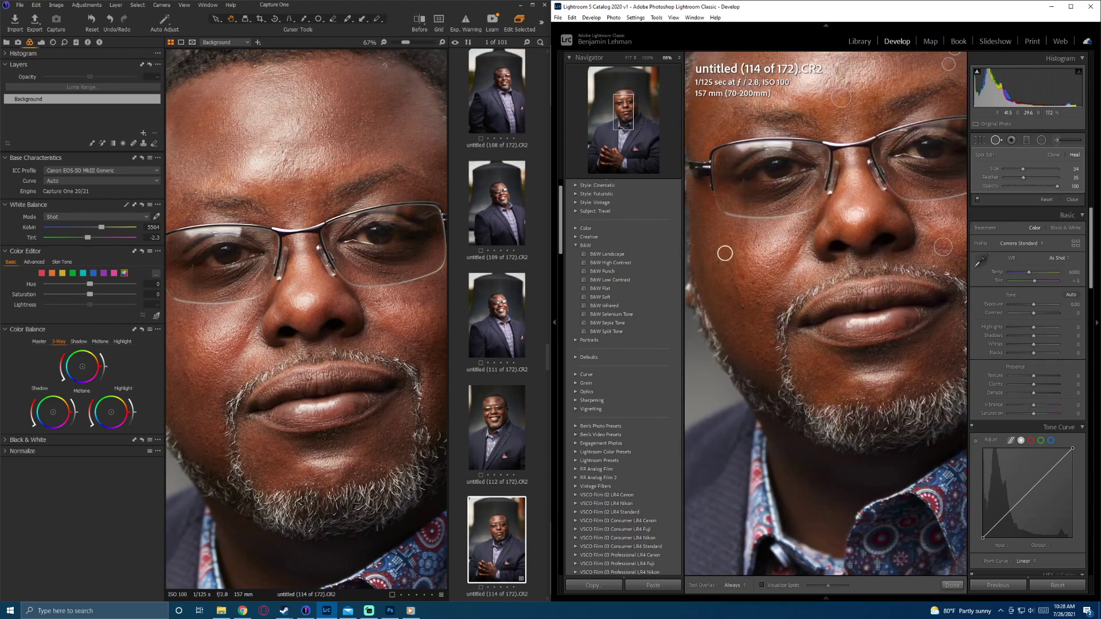
click(718, 263)
click(741, 307)
click(758, 299)
click(732, 278)
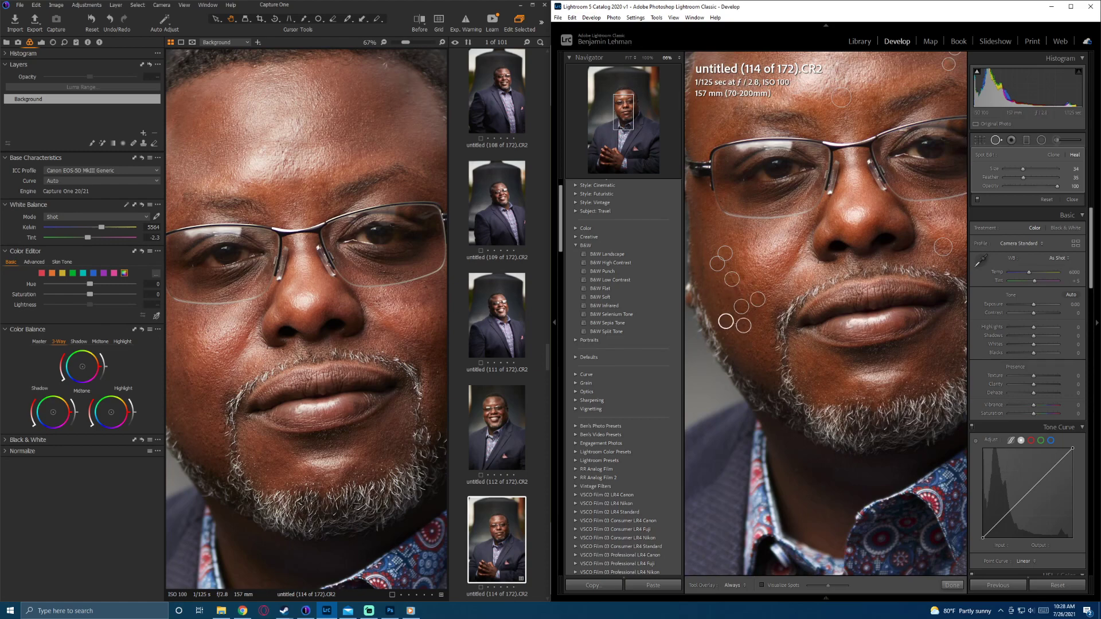
click(996, 141)
Step: Compare the retouched face in Lightroom Classic and Capture One, aligning both close-up views on the same area
click(900, 218)
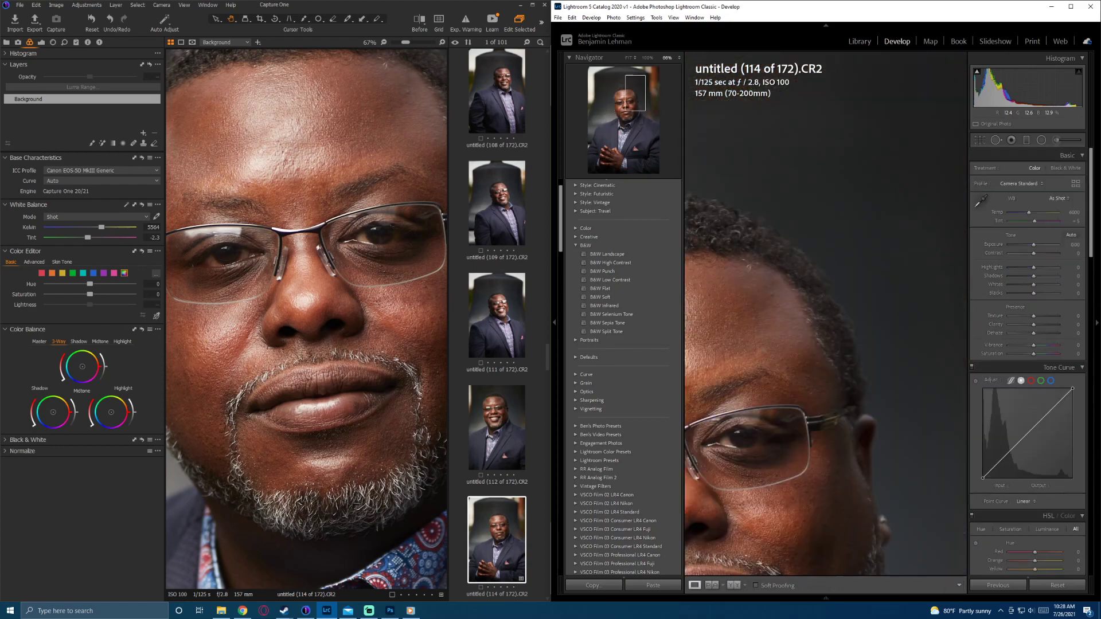
click(890, 175)
drag(831, 304, 944, 112)
drag(825, 321, 879, 281)
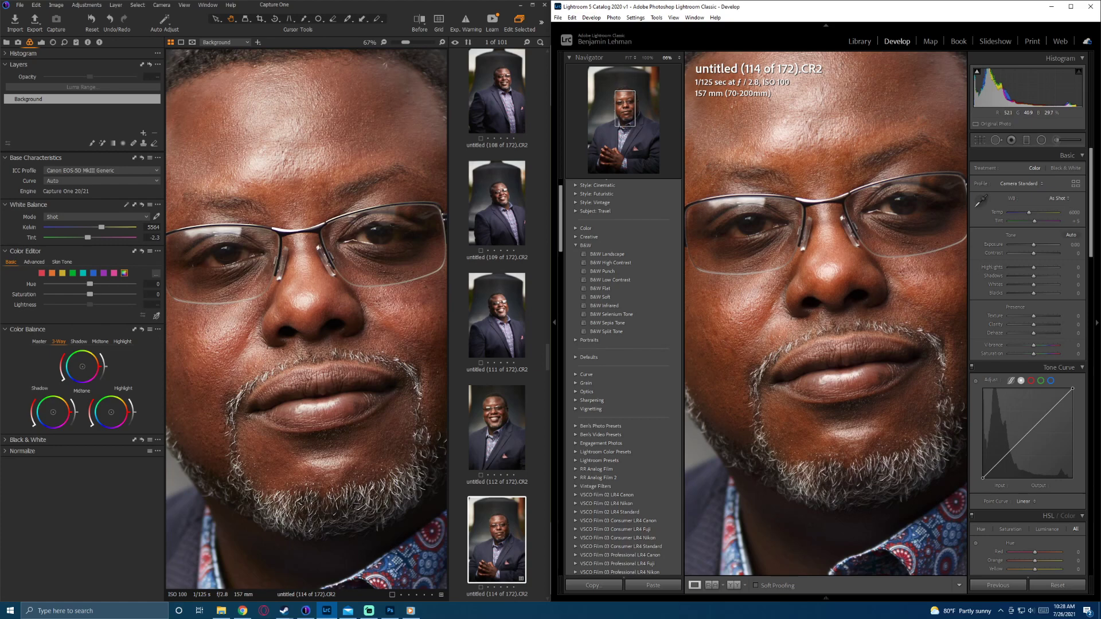
drag(321, 321, 368, 298)
drag(826, 315, 867, 297)
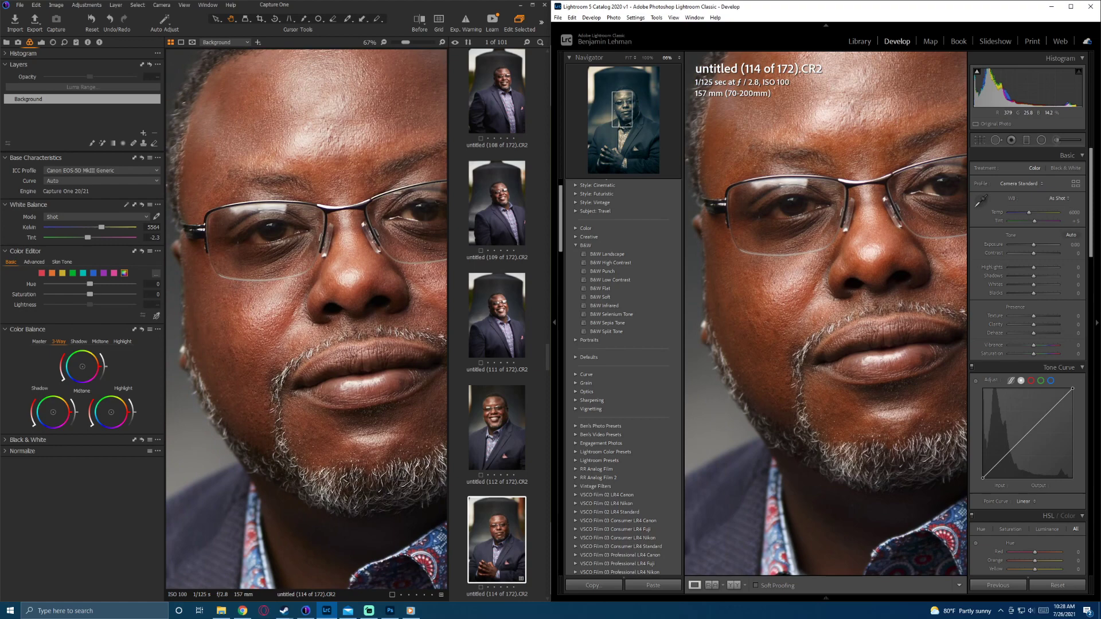
drag(622, 110, 626, 109)
drag(344, 276, 307, 292)
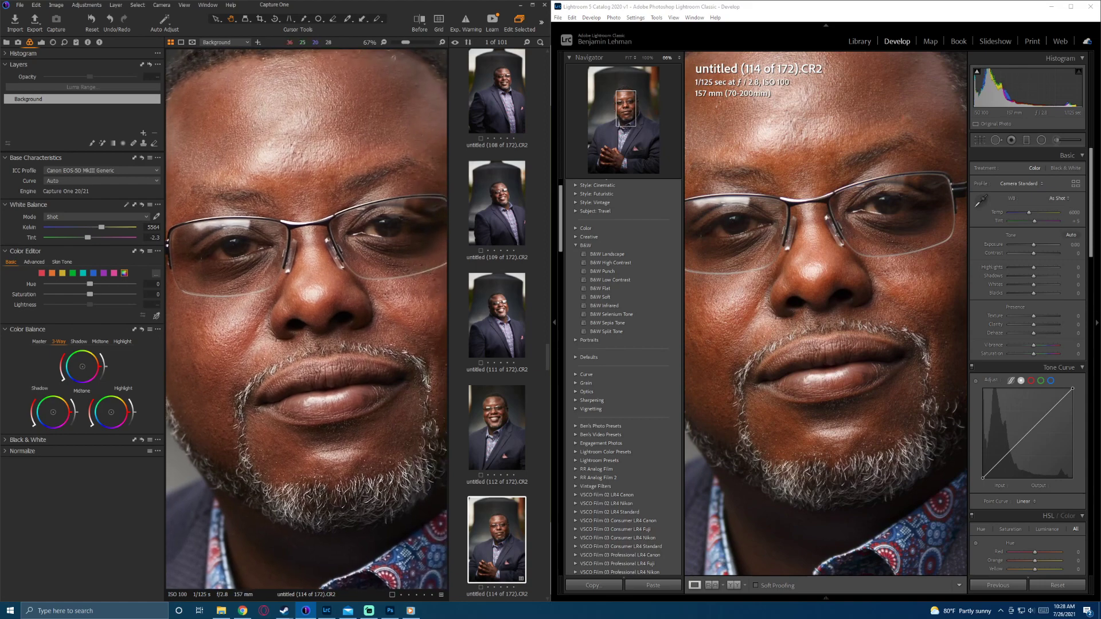
drag(321, 298, 311, 287)
drag(814, 287, 828, 294)
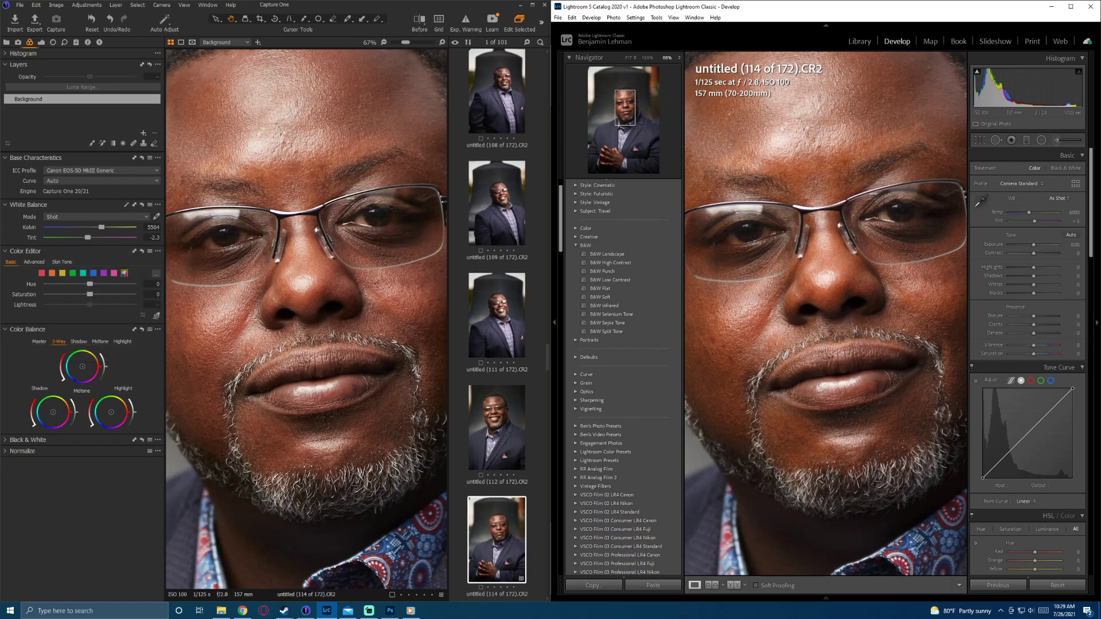
Step: Sample the forehead's skin color for the Skin Tone adjustments in Capture One's Color Editor
click(62, 262)
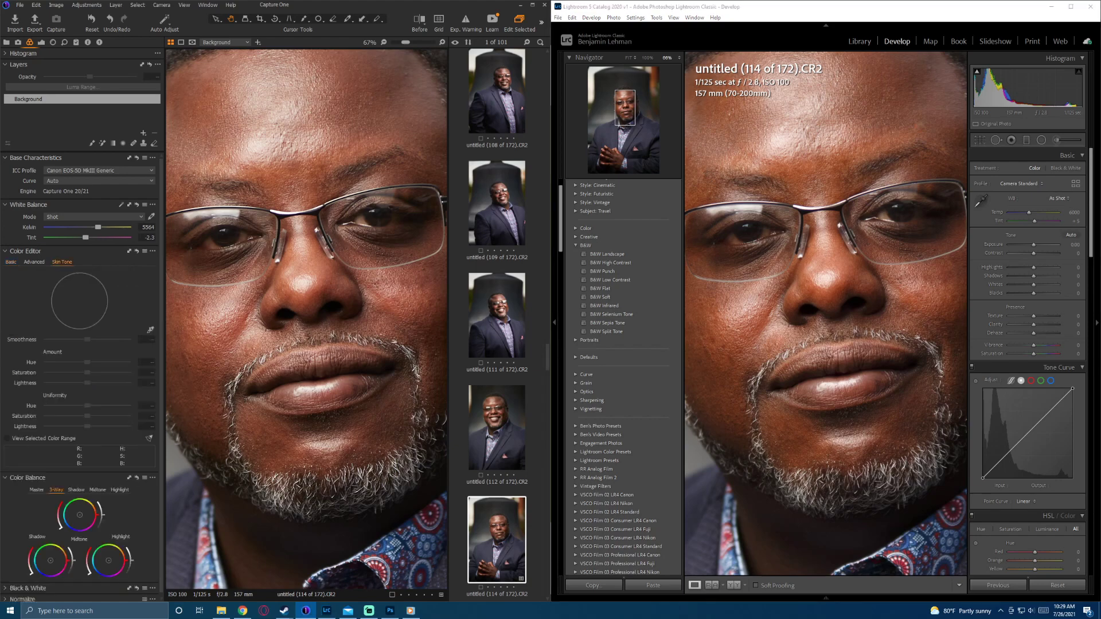
click(150, 330)
click(350, 120)
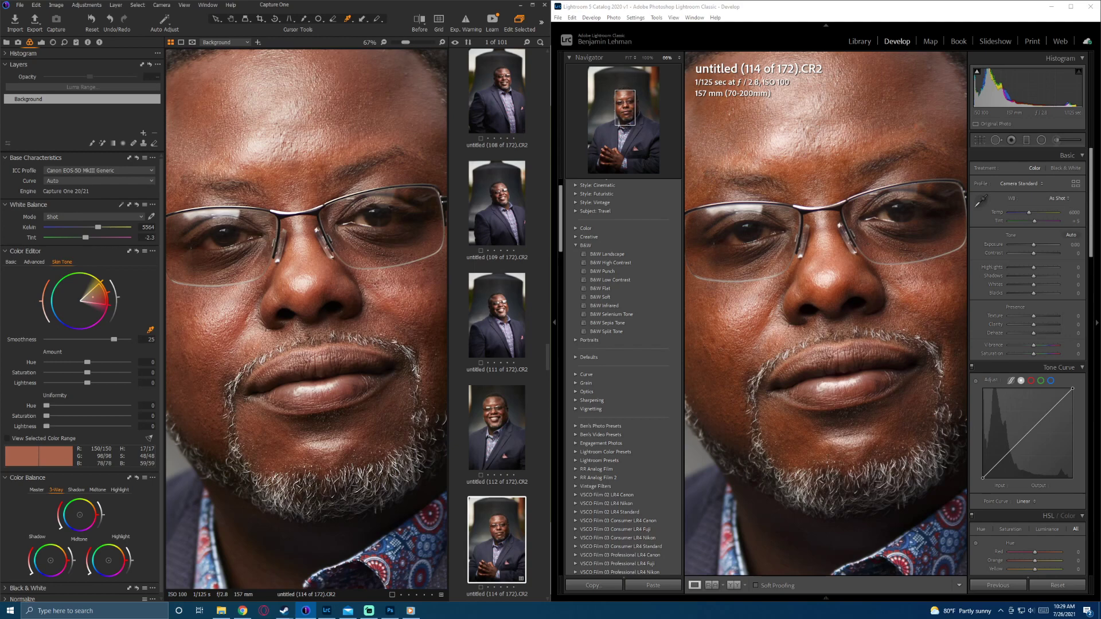
Step: Adjust the sampled skin tone's hue amount, slightly reduce its saturation amount, and reset its lightness amount to 0
drag(88, 363, 47, 363)
drag(46, 362, 76, 372)
mouse_move(87, 382)
mouse_down()
mouse_move(128, 382)
mouse_move(79, 382)
mouse_up()
double_click(80, 382)
Step: Set the skin tone uniformity to 100 for hue and saturation, leaving lightness at 0
drag(46, 405, 129, 405)
mouse_move(46, 416)
mouse_down()
mouse_move(128, 416)
mouse_move(47, 415)
mouse_up()
drag(47, 415, 128, 416)
mouse_move(47, 426)
mouse_down()
mouse_move(128, 426)
mouse_move(46, 426)
mouse_up()
Step: Compare the whole portrait with and without the Skin Tone adjustments by repeatedly resetting and restoring them, ending with them applied
scroll(311, 273, down, 5)
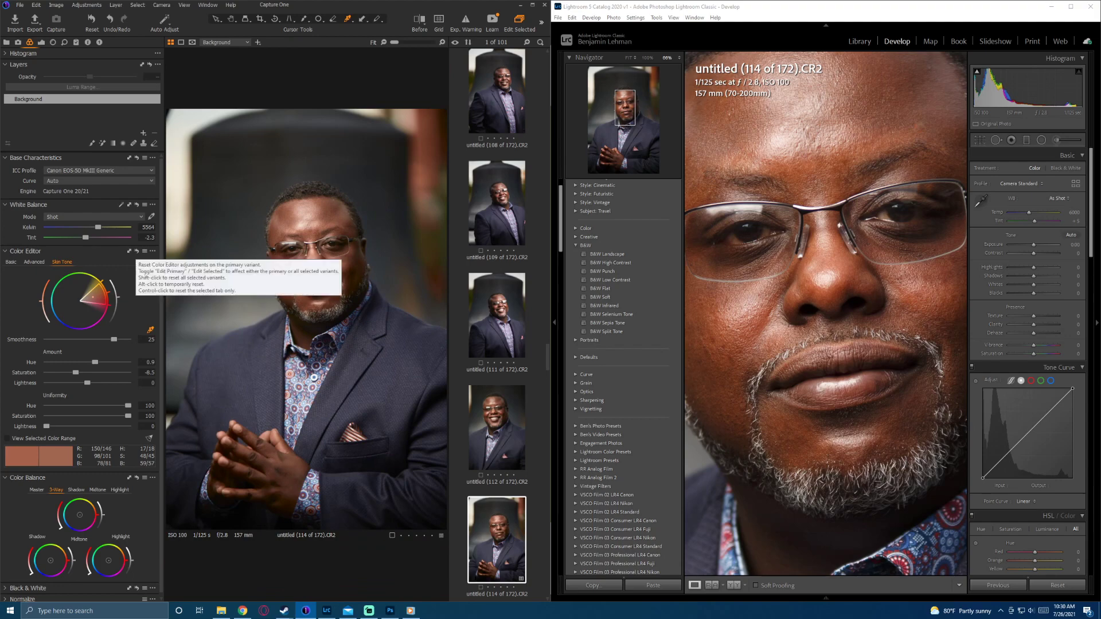
click(136, 251)
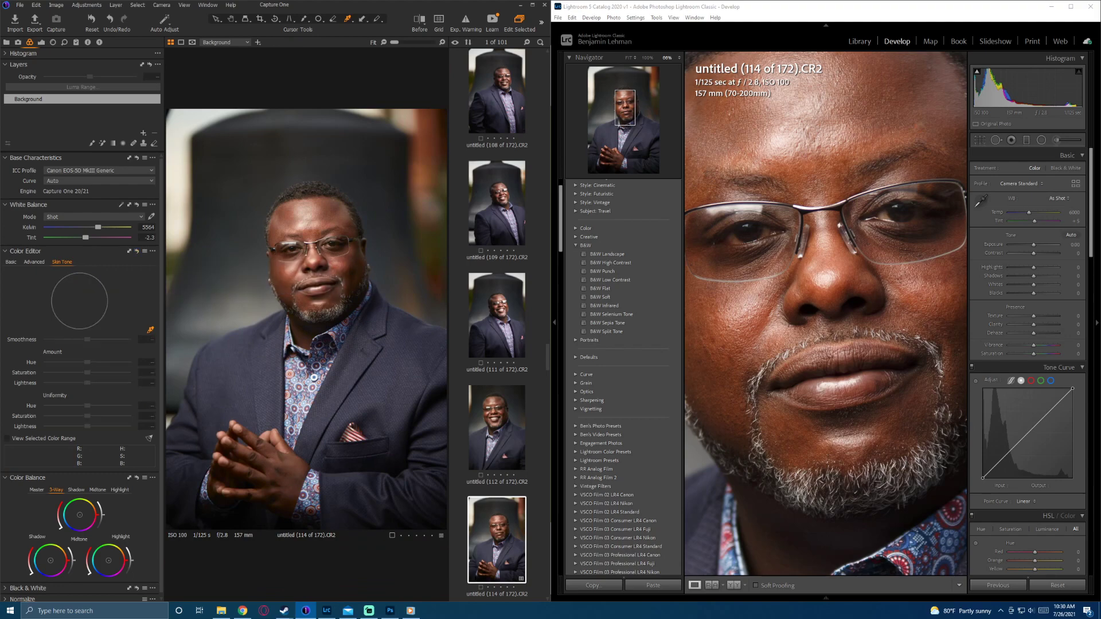
key(ctrl+z)
key(ctrl+z)
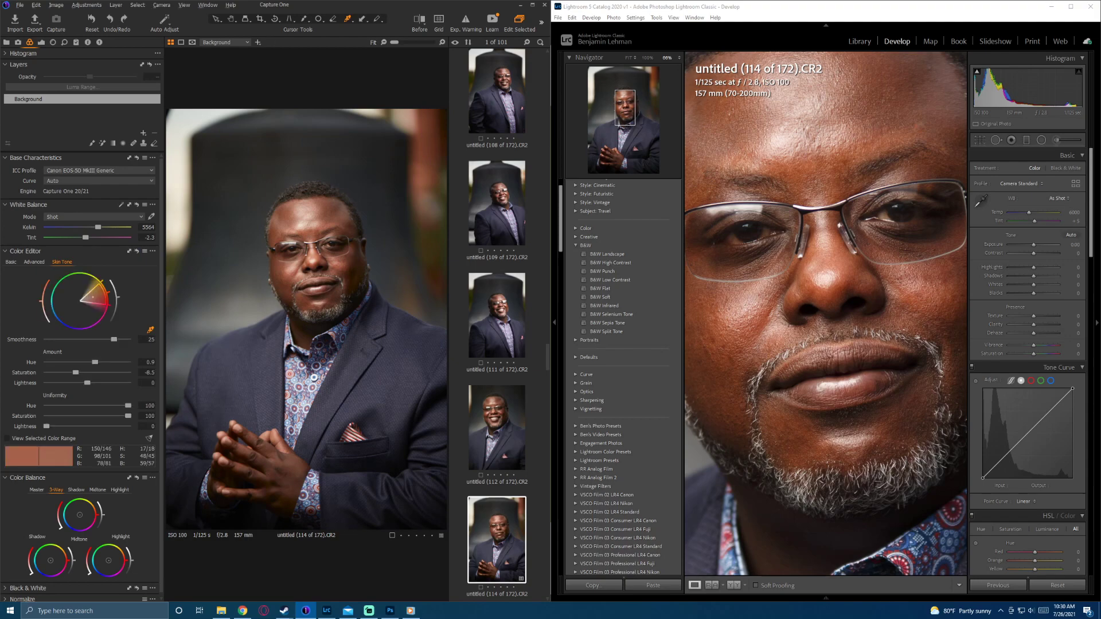
key(ctrl+y)
key(ctrl+z)
key(ctrl+y)
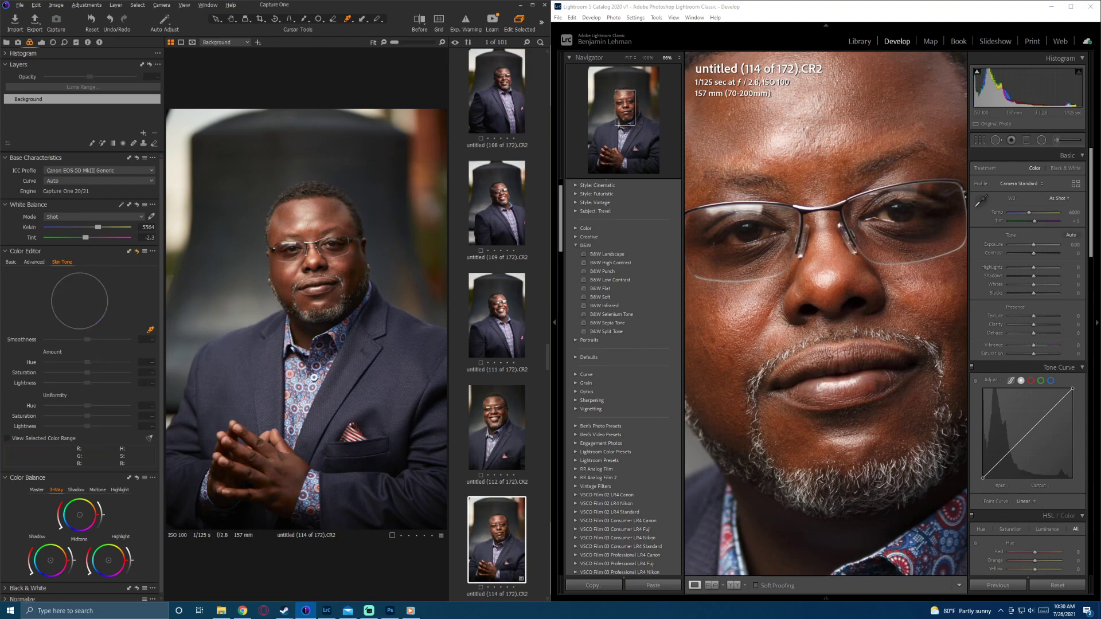
key(ctrl+z)
key(ctrl+y)
key(ctrl+z)
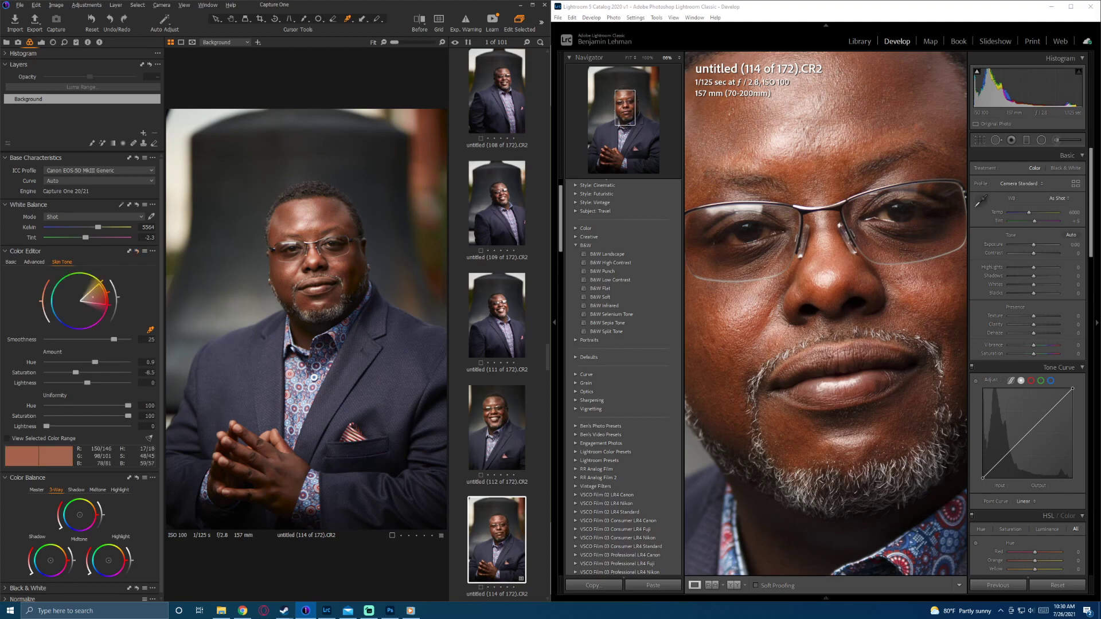
Step: Toggle Capture One's Skin Tone adjustments off and on to judge their effect on the full portrait's skin colors
key(ctrl+y)
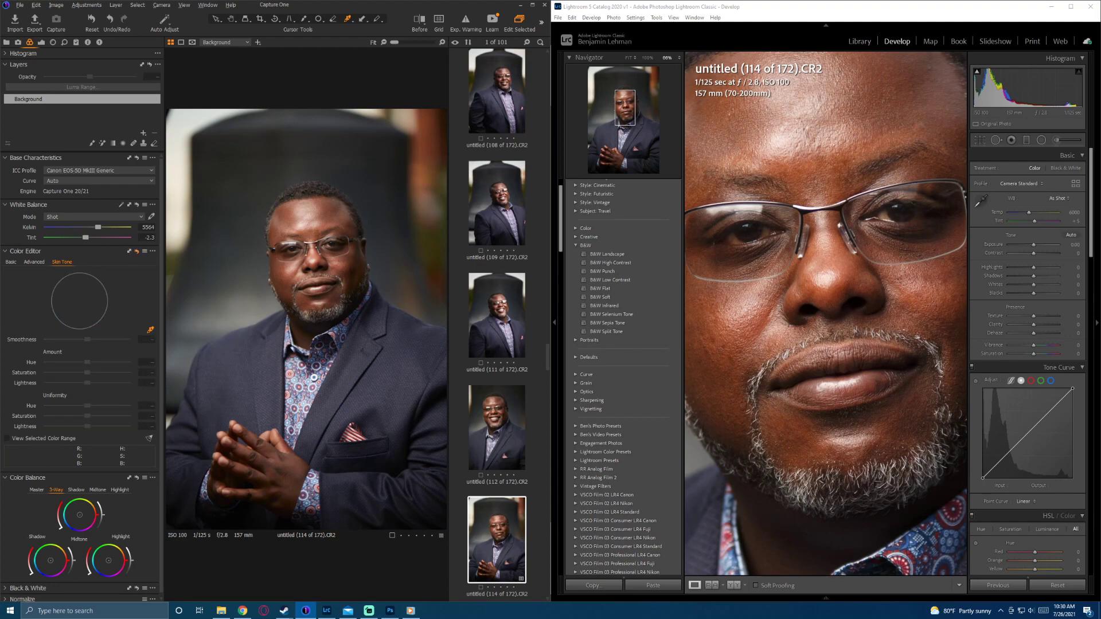
key(ctrl+z)
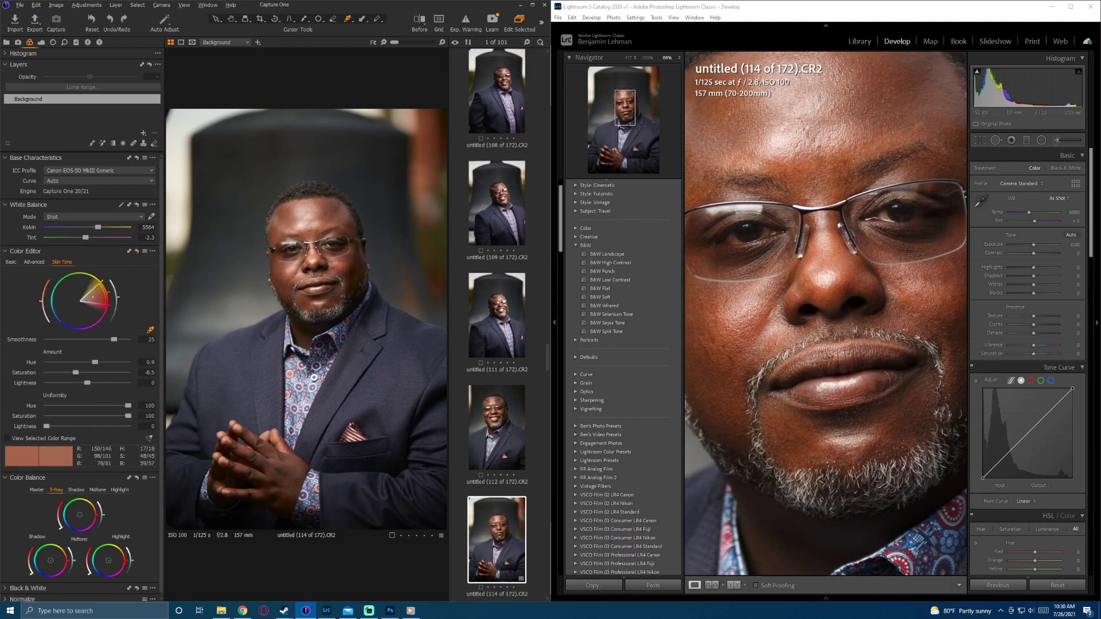
key(ctrl+y)
key(ctrl+z)
key(ctrl+y)
key(ctrl+z)
Step: Frame the man's head and shoulders alike at 33% in Capture One and Lightroom to compare the skin tones
scroll(306, 319, up, 3)
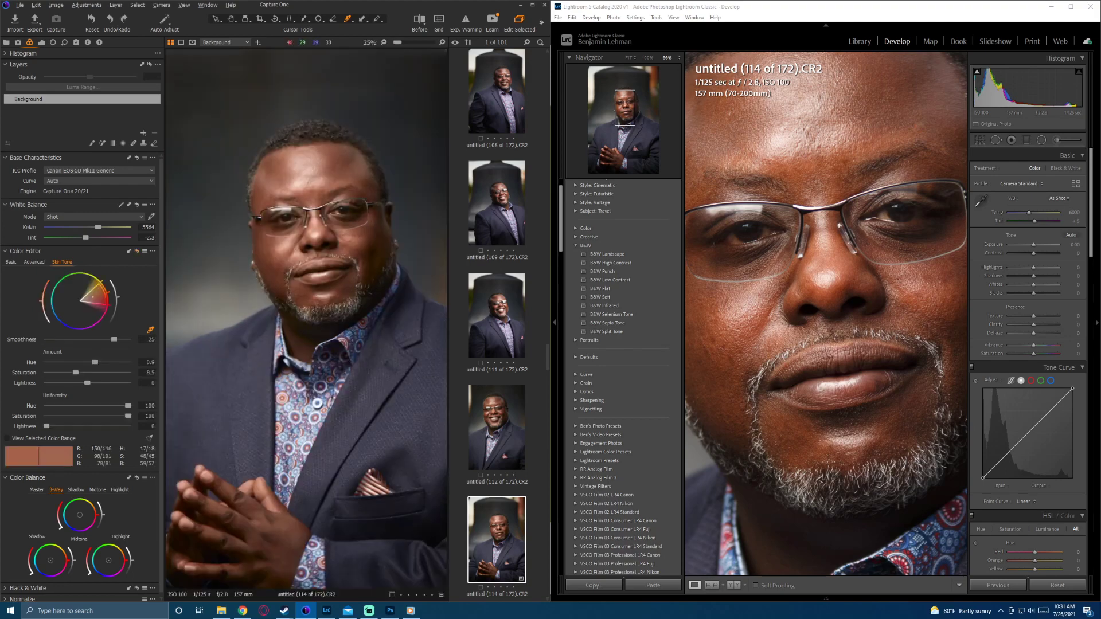
scroll(306, 319, down, 1)
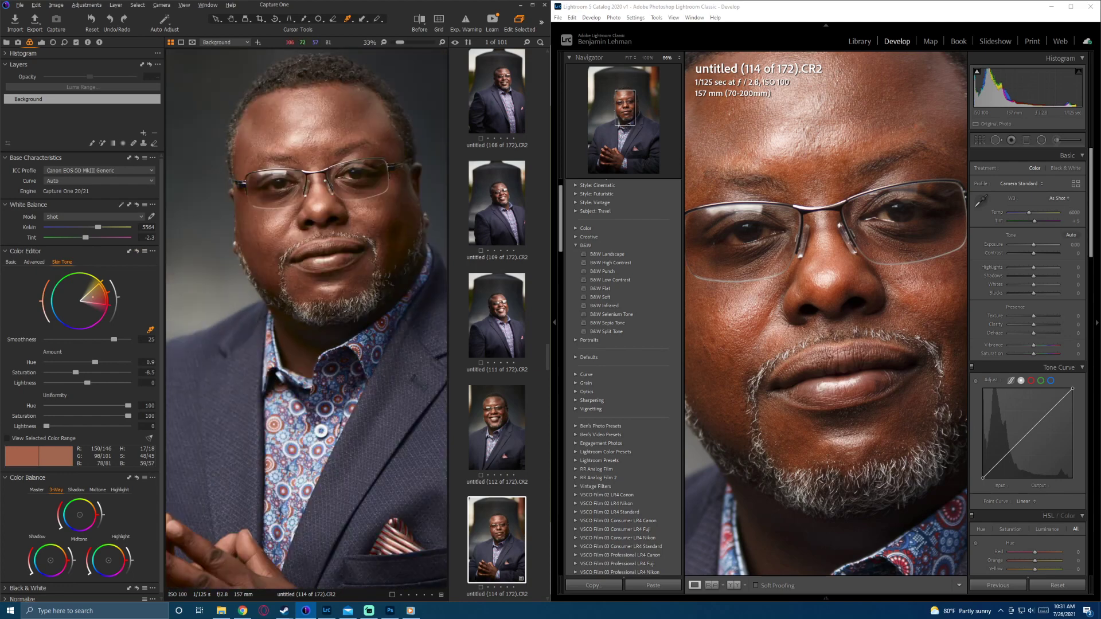
drag(306, 320, 285, 359)
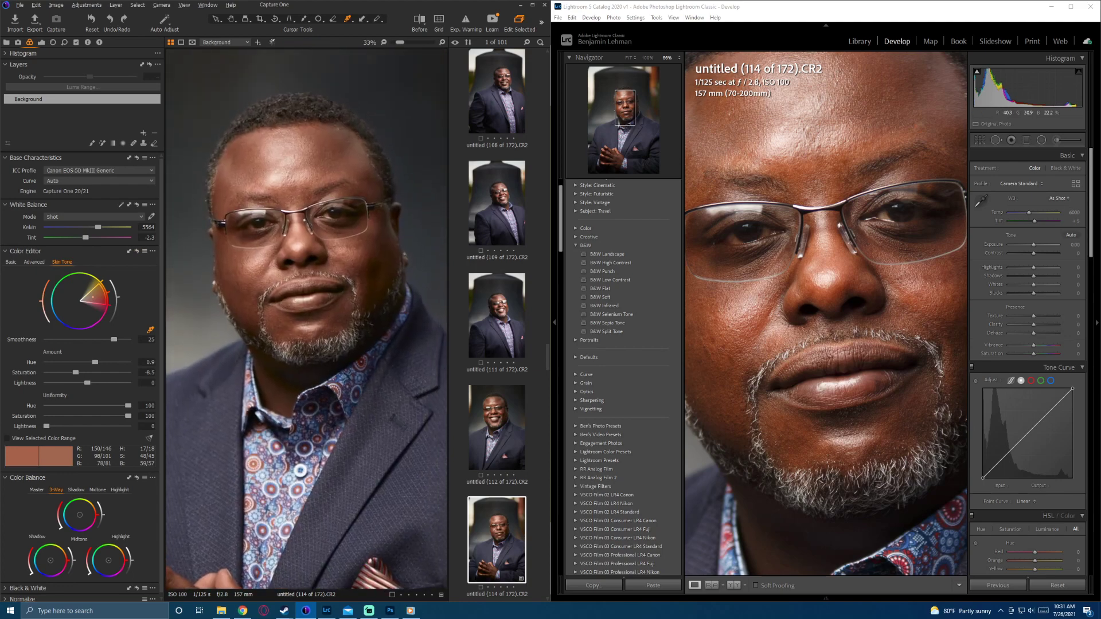
click(810, 310)
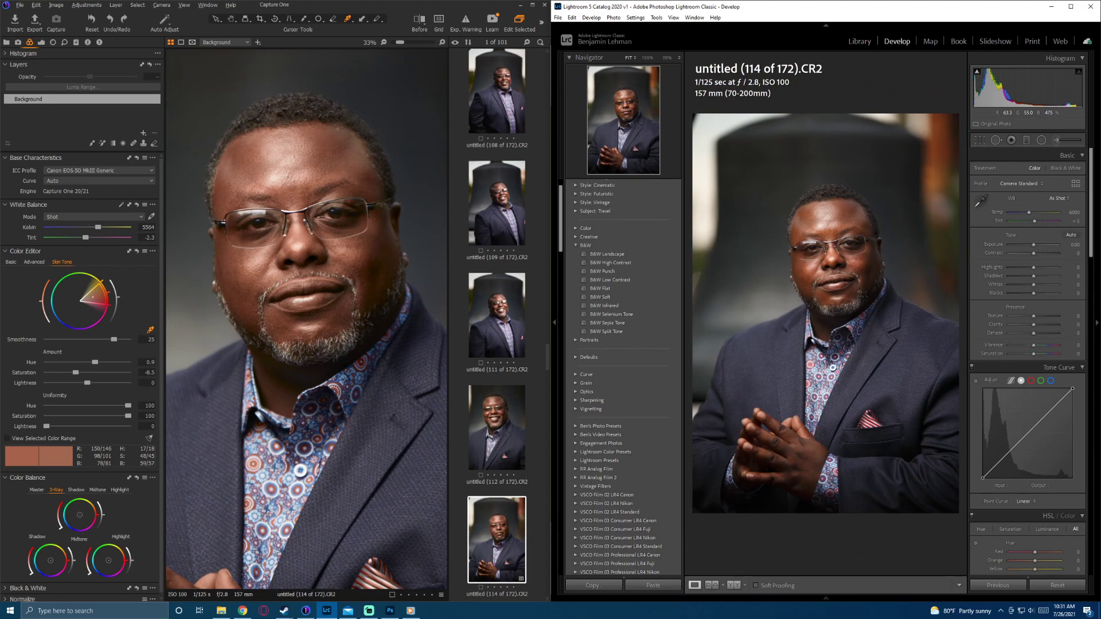
key(ctrl+=)
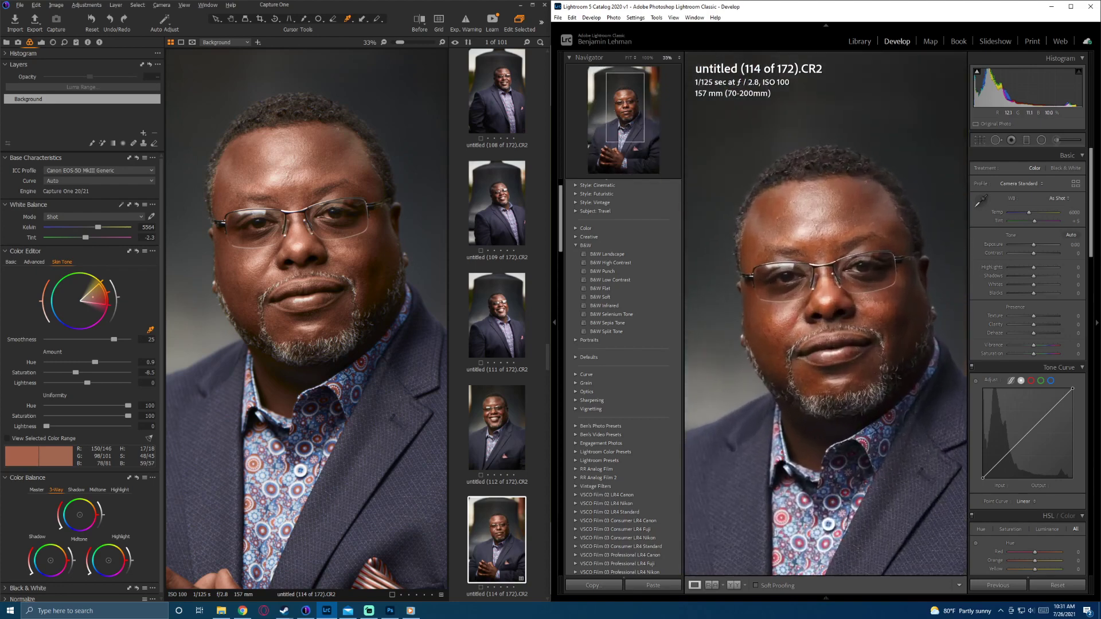
key(ctrl+=)
drag(814, 313, 813, 293)
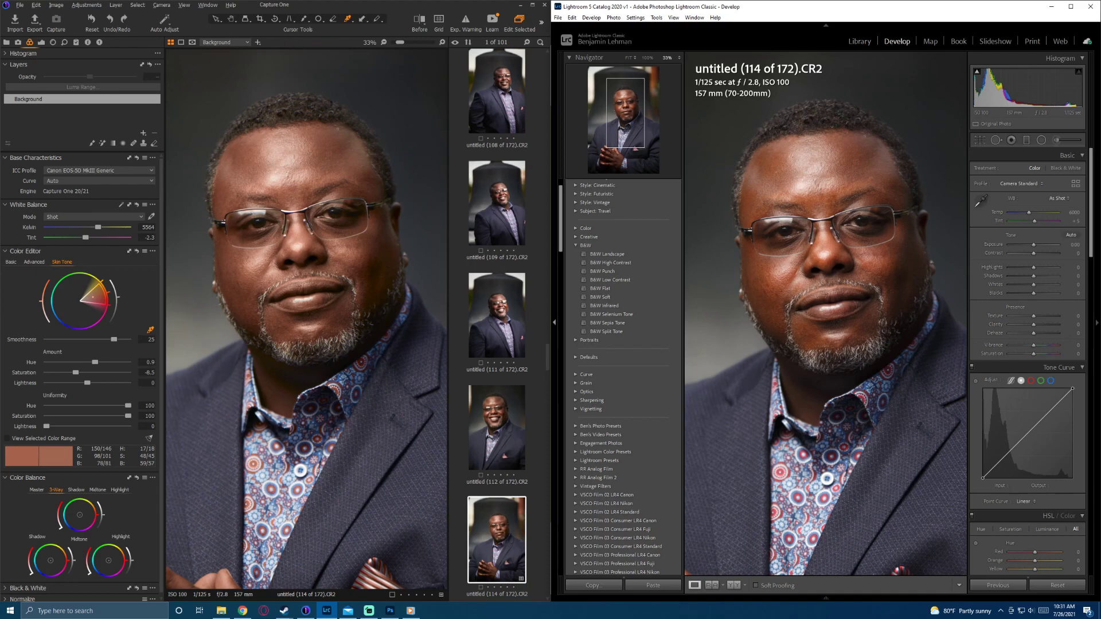
Step: Show all HSL sliders in Lightroom and set the red hue to +32 for the portrait
scroll(1026, 316, down, 5)
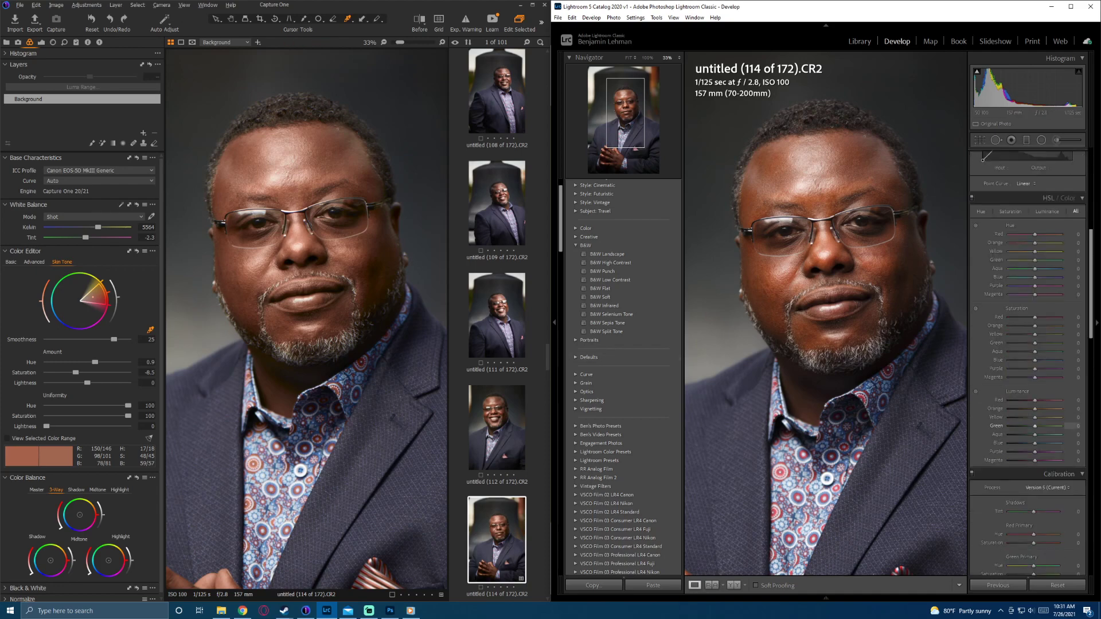
scroll(1026, 316, up, 2)
scroll(1026, 315, down, 2)
click(1010, 211)
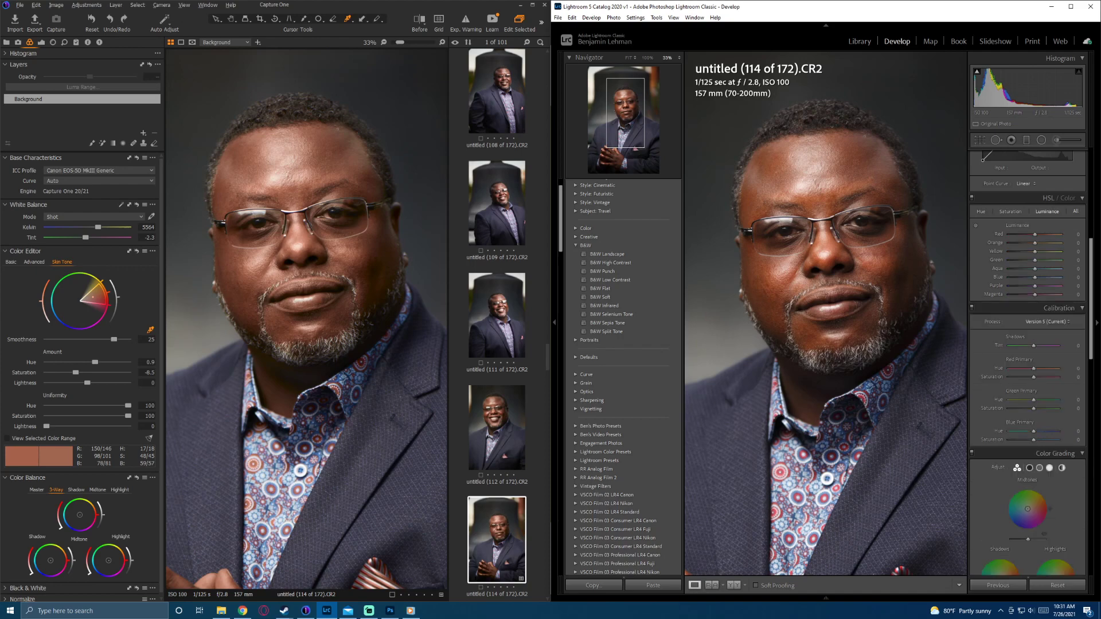
click(1075, 211)
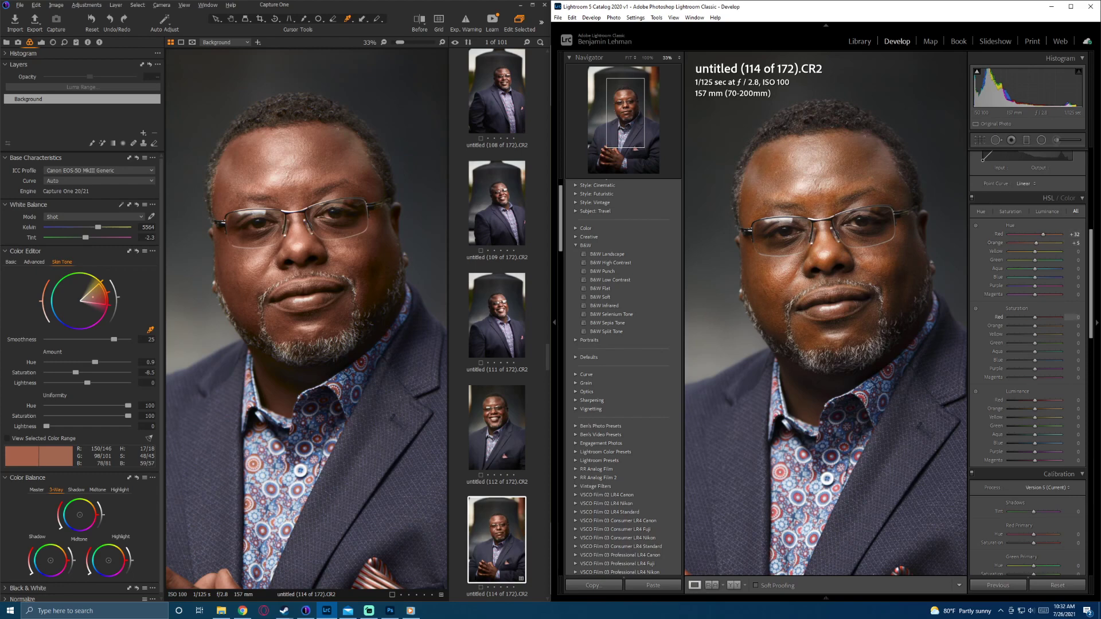
Step: Set the HSL saturation to -32 for red and -13 for orange, and raise red luminance to +23 and orange luminance slightly
drag(1024, 317, 1030, 326)
drag(1027, 317, 1030, 317)
drag(1025, 317, 1026, 317)
drag(1035, 400, 1035, 409)
drag(1042, 400, 1040, 400)
Step: Compare the whole portrait's skin tones between Lightroom's HSL edit and Capture One's Skin Tone edit at fitted and closer views
key(ctrl+minus)
key(ctrl+minus)
key(ctrl+minus)
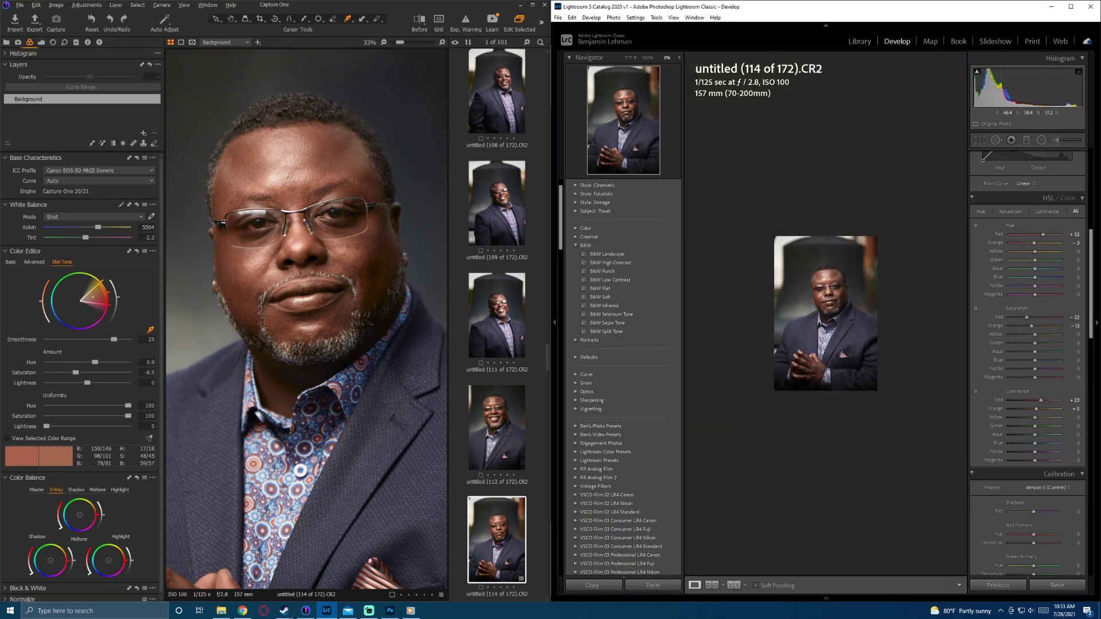
scroll(826, 321, up, 4)
scroll(825, 321, down, 3)
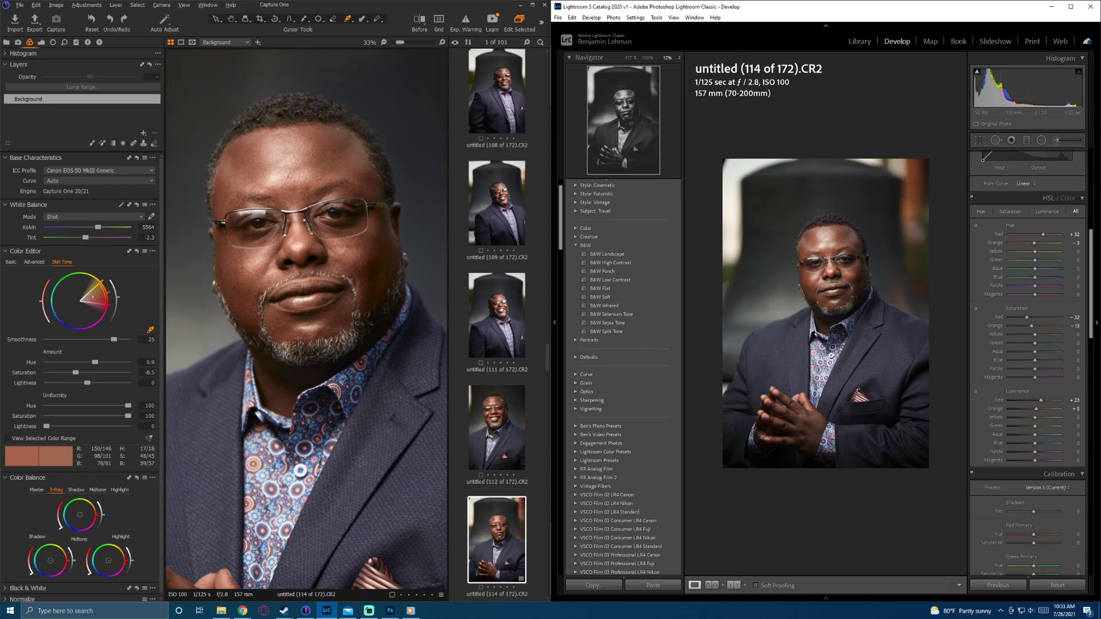
click(216, 19)
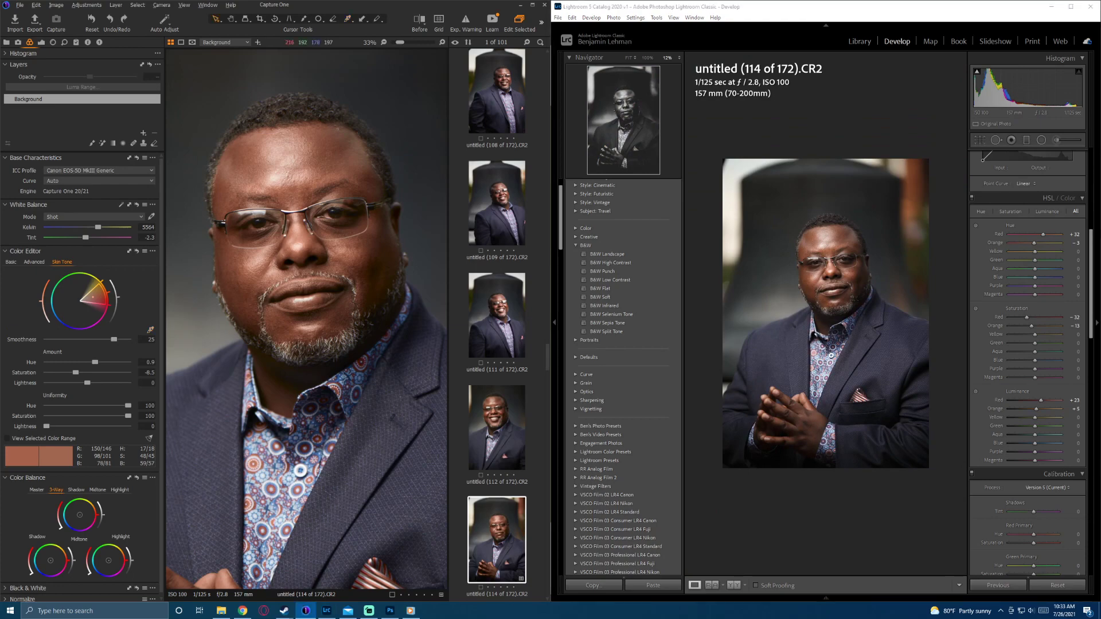
scroll(333, 282, down, 2)
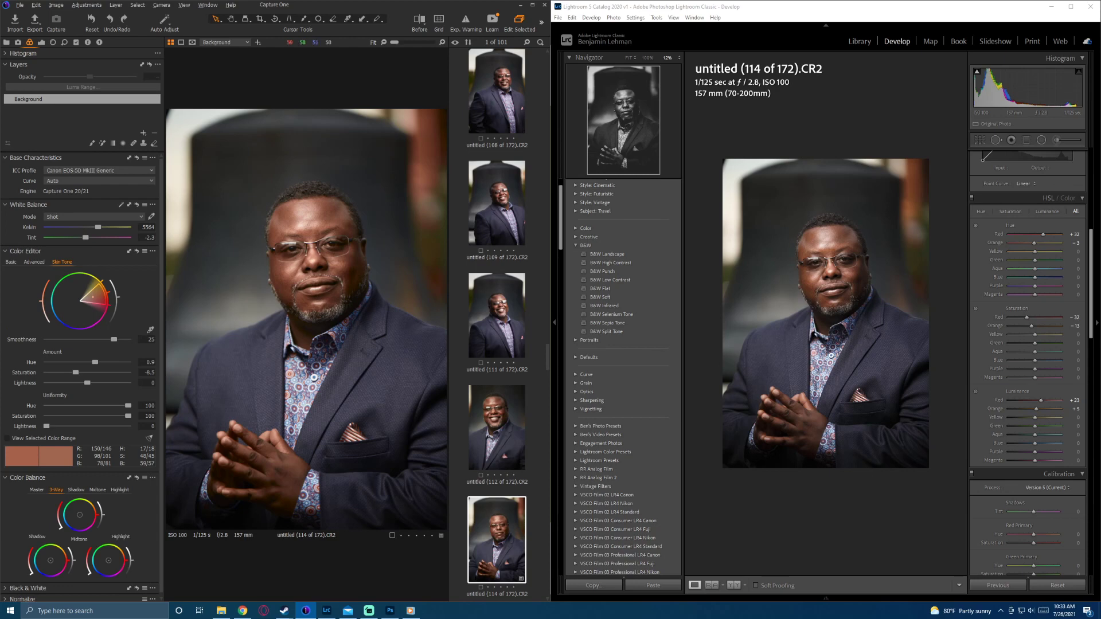
scroll(306, 319, up, 1)
scroll(306, 319, down, 1)
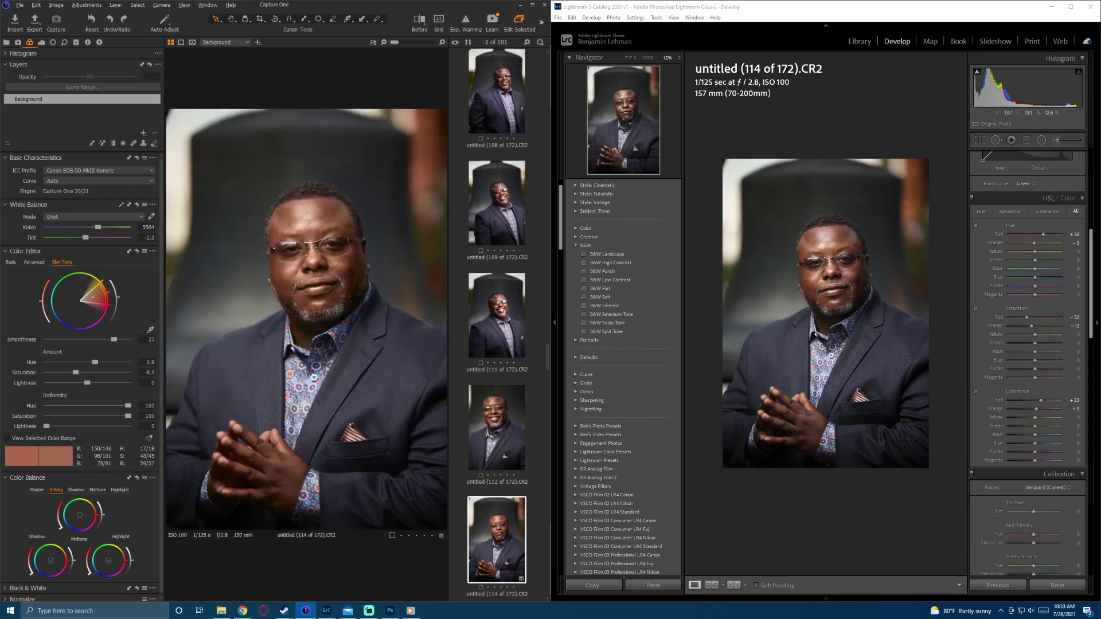
click(831, 276)
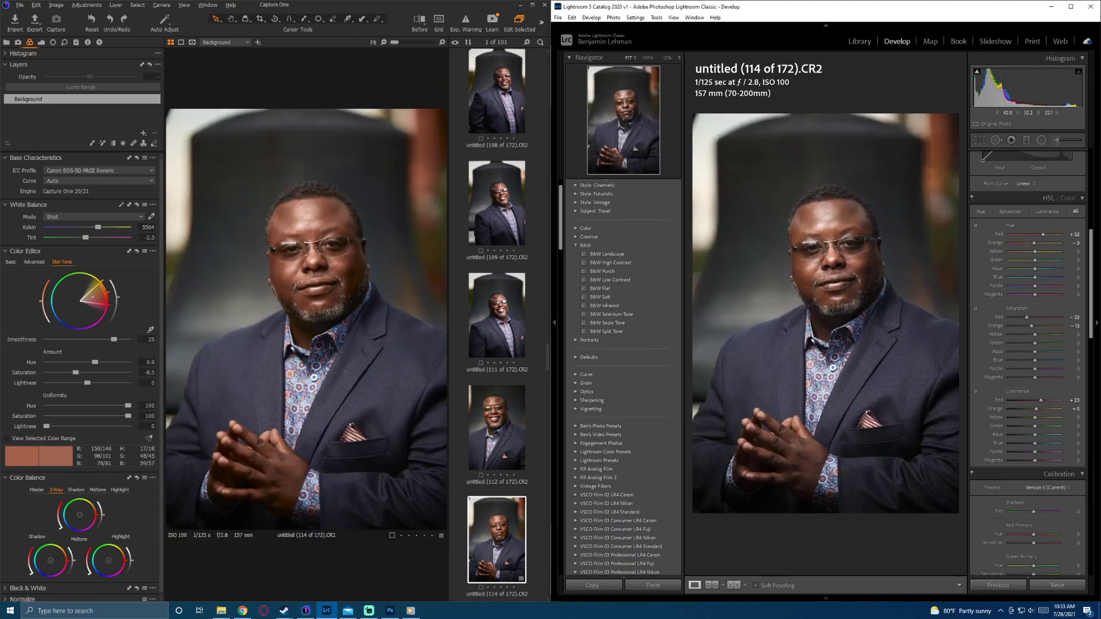
key(ctrl+equal)
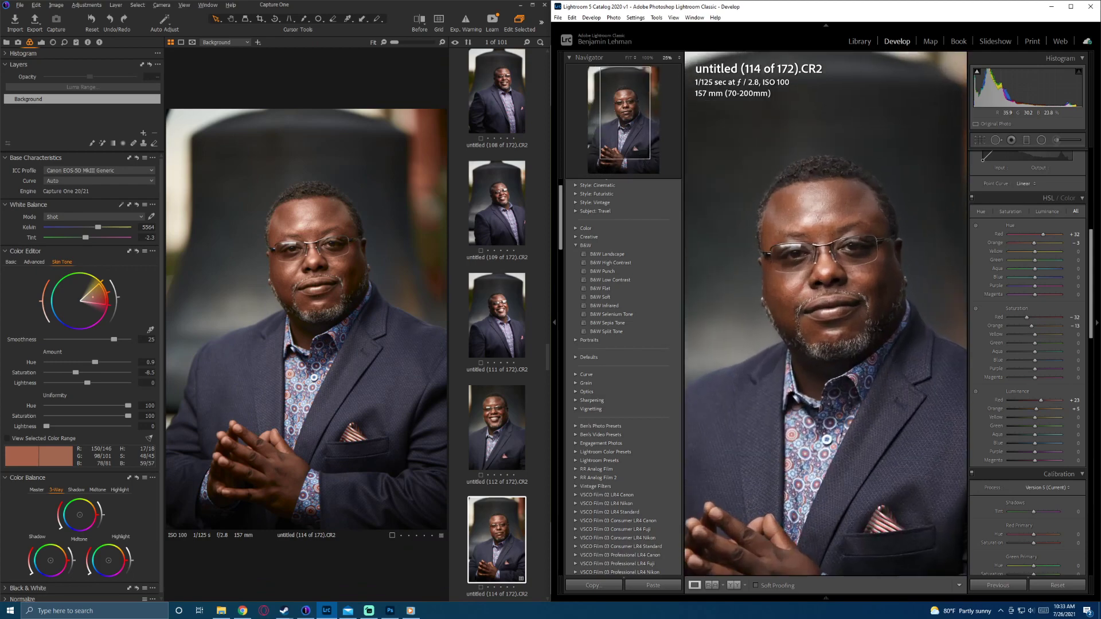
key(ctrl+minus)
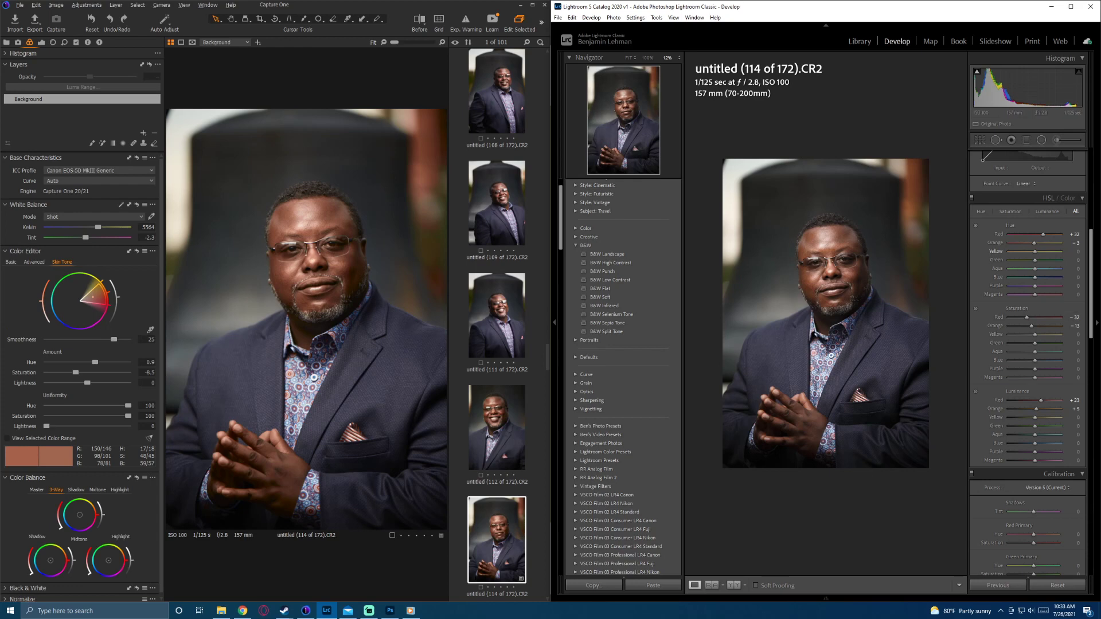
Step: Collapse Lightroom's HSL section to bring up Color Grading, and frame the portrait similarly at 25% in both programs
click(1082, 199)
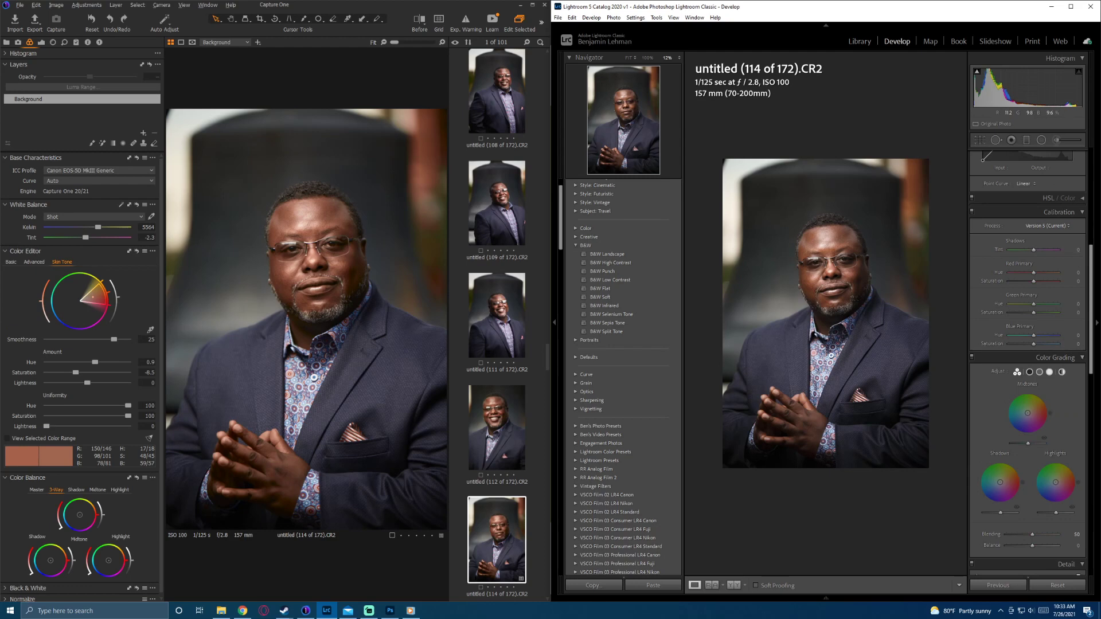
key(ctrl+equal)
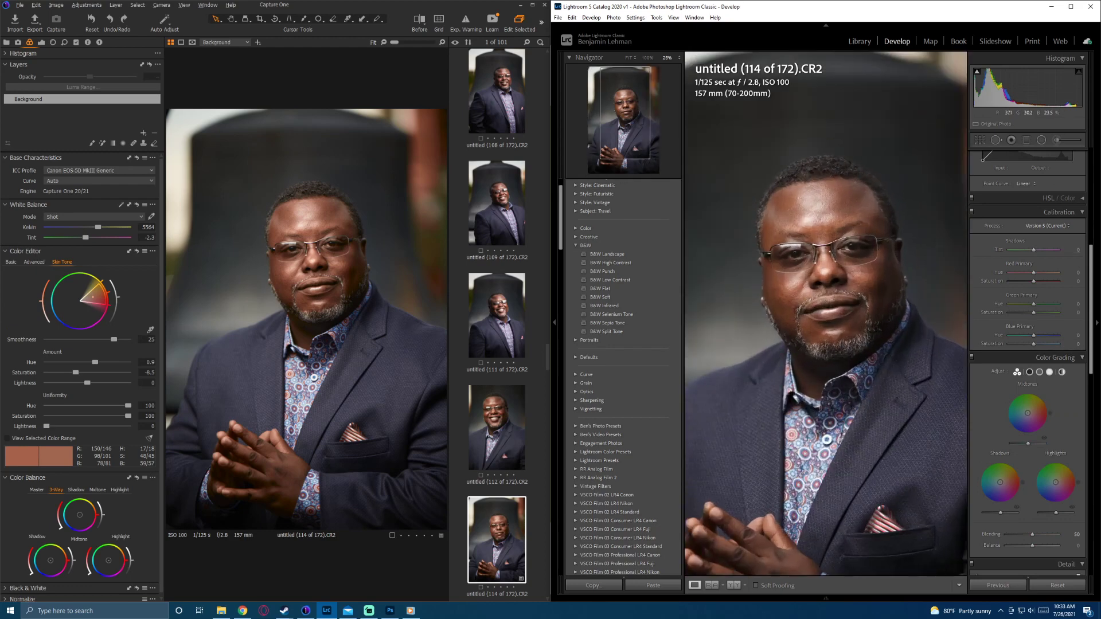
click(356, 304)
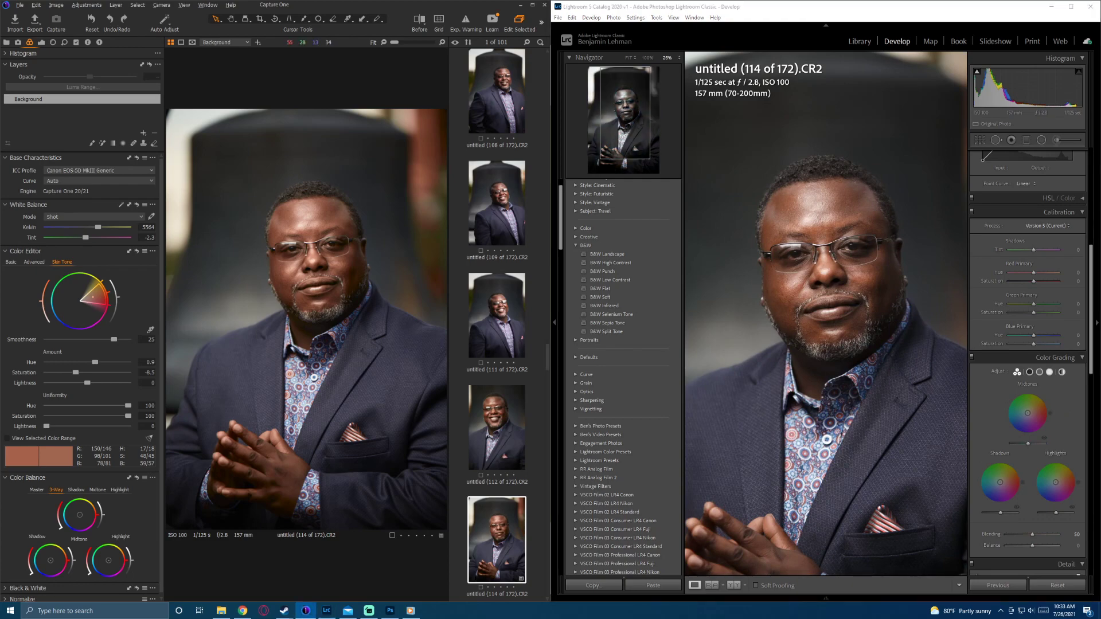
key(ctrl+equal)
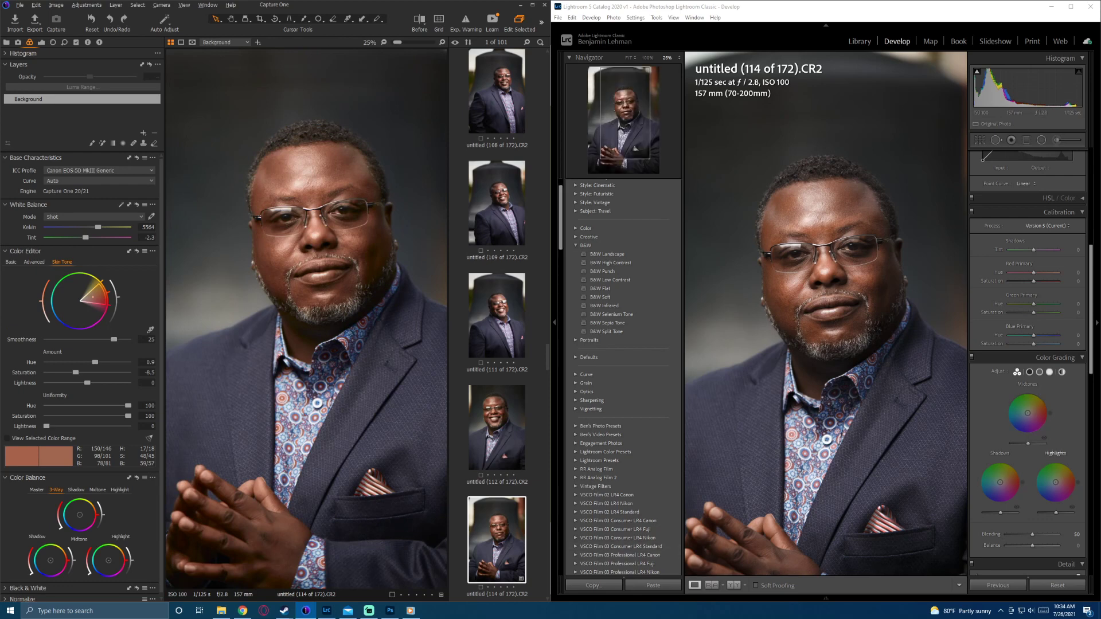
scroll(80, 378, down, 1)
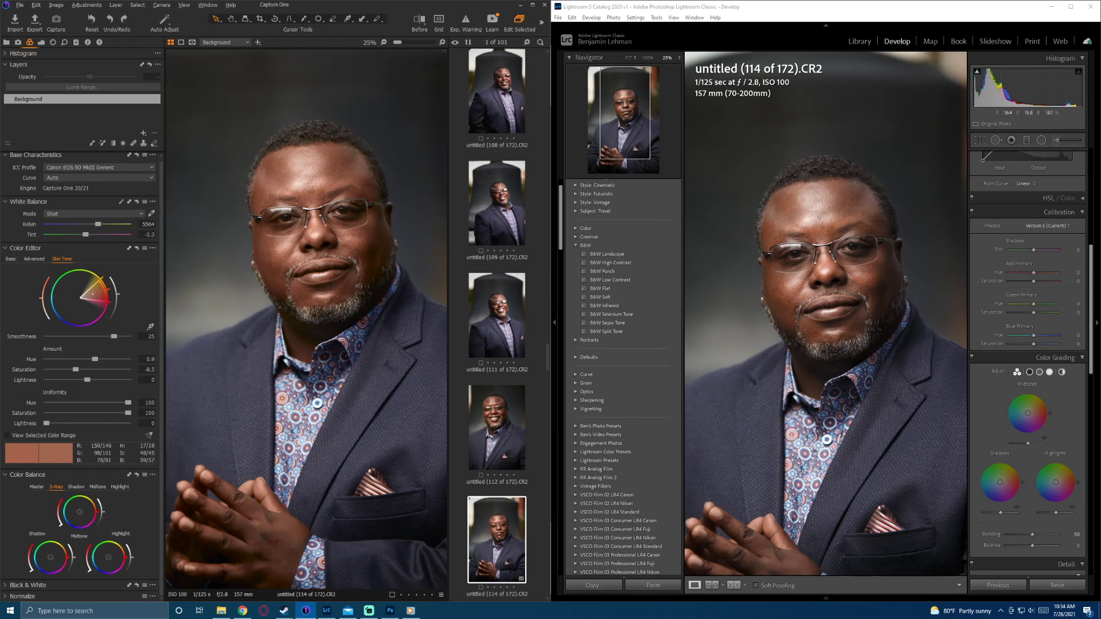
Step: Tint the shadows strongly blue with the Lightroom and Capture One color wheels to compare them, and reset both shadow wheels
drag(999, 483, 992, 497)
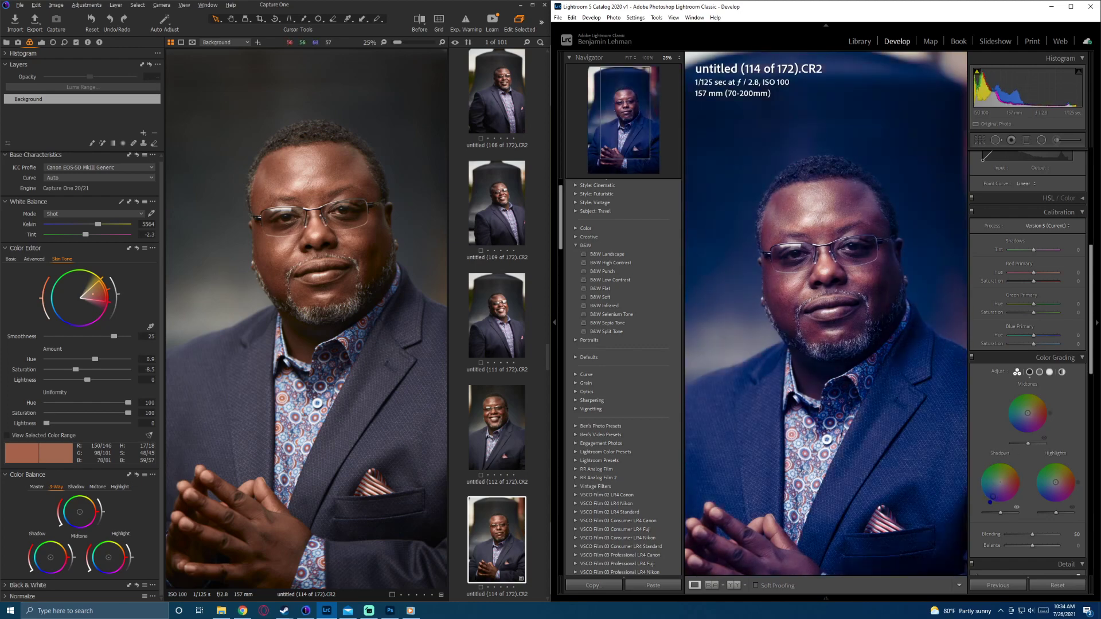
drag(50, 557, 40, 571)
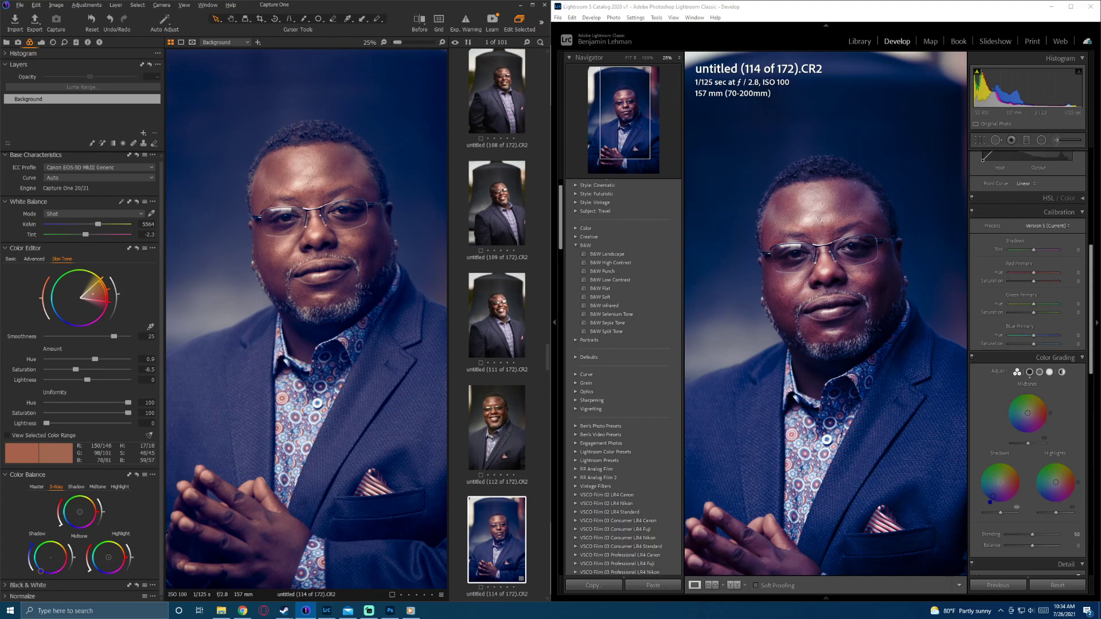
double_click(51, 558)
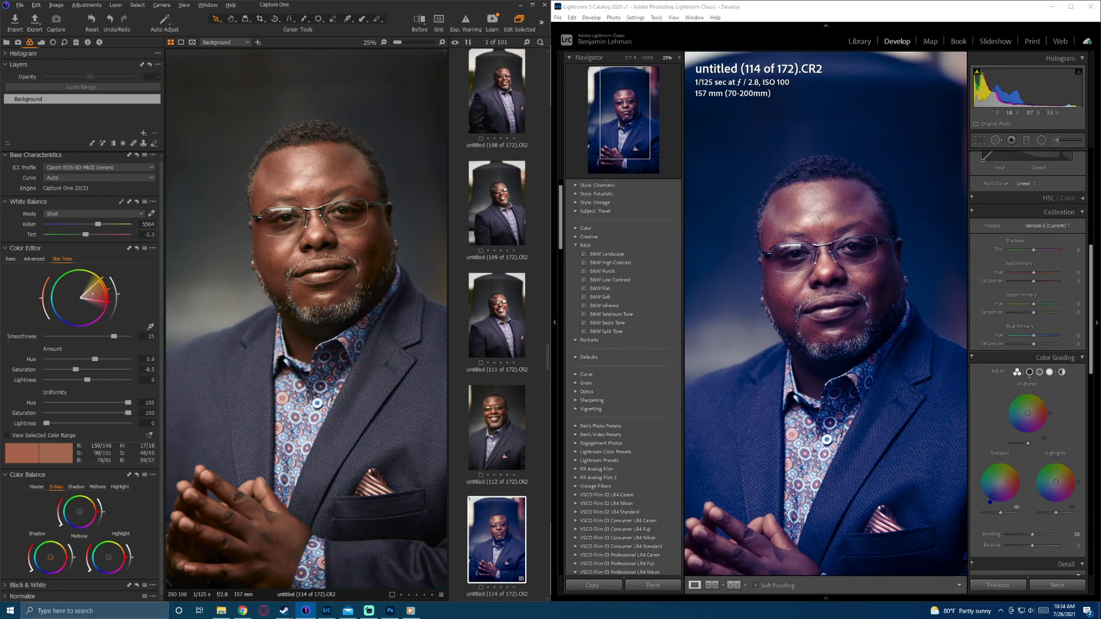
double_click(990, 502)
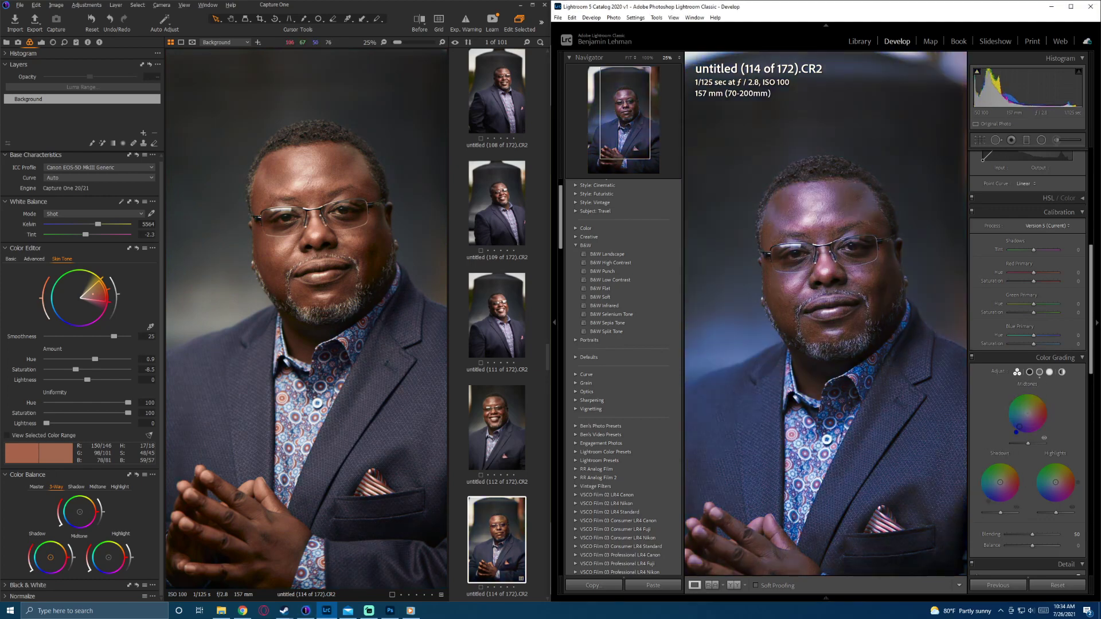
Step: Tint the midtones blue with both programs' color wheels to compare the skin rendering, and remove the midtone tints
drag(80, 511, 70, 526)
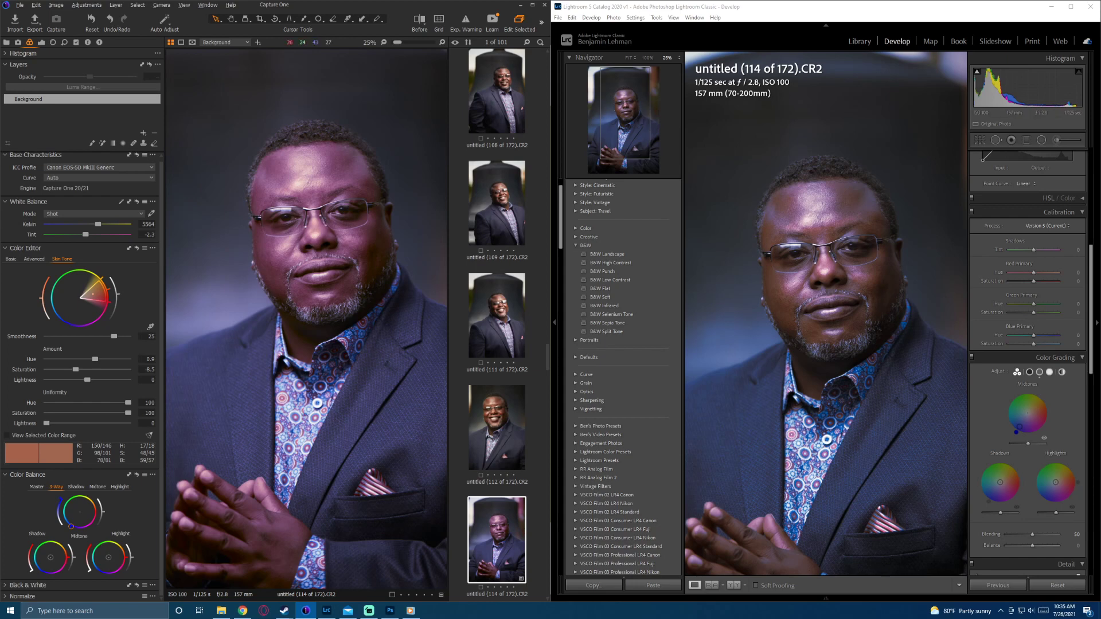
key(ctrl+z)
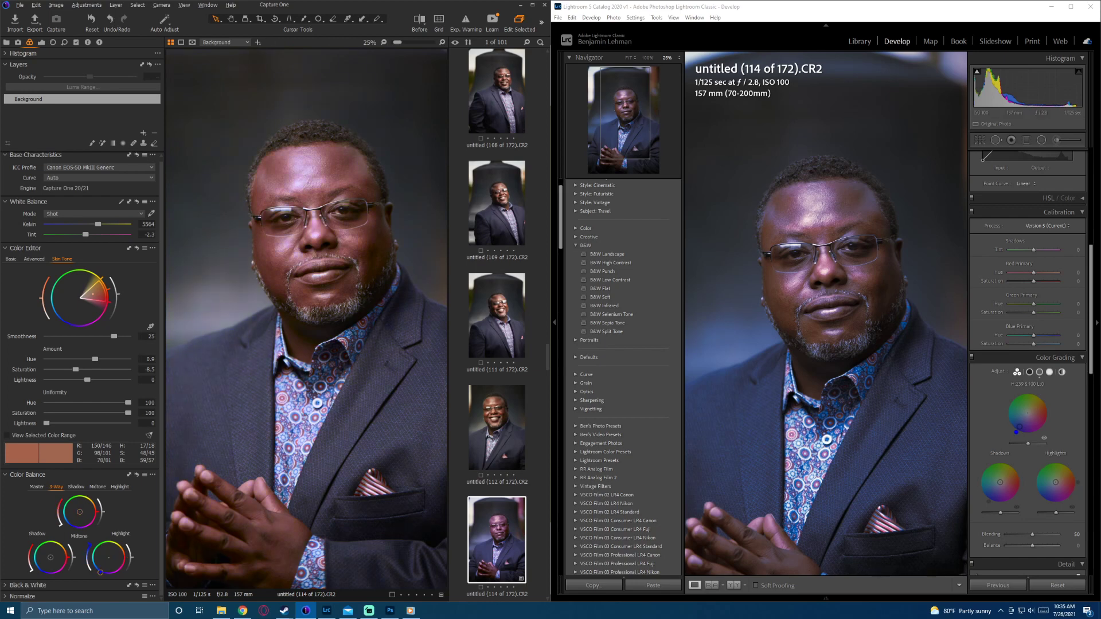
drag(1019, 426, 1027, 413)
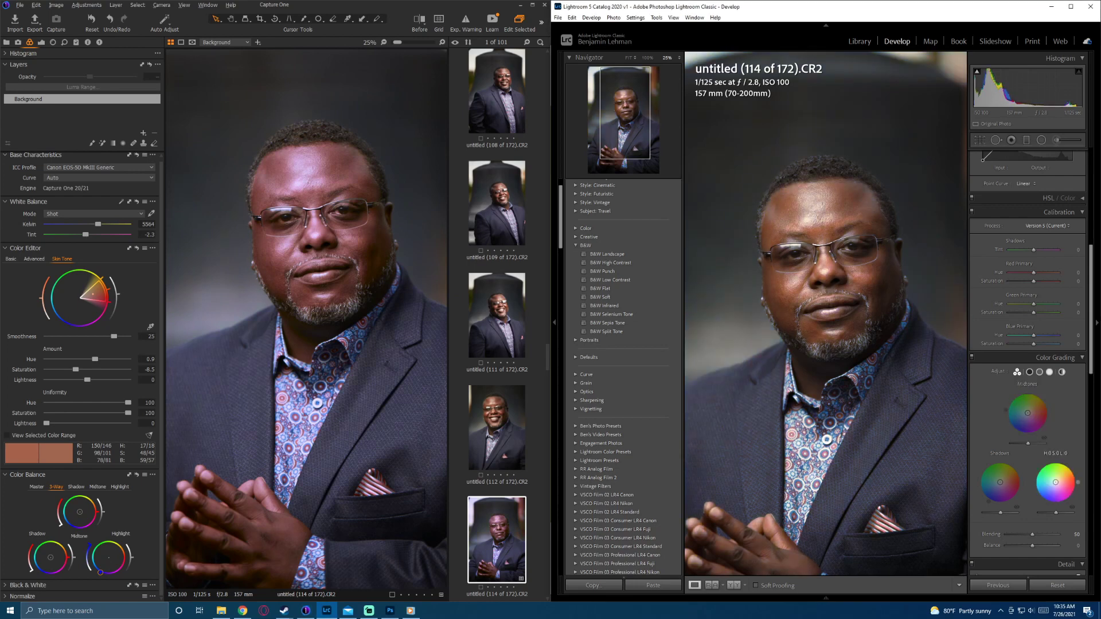
Step: Tint the highlights blue with both programs' color wheels to compare them, and reset both highlight wheels
drag(1055, 482, 1049, 496)
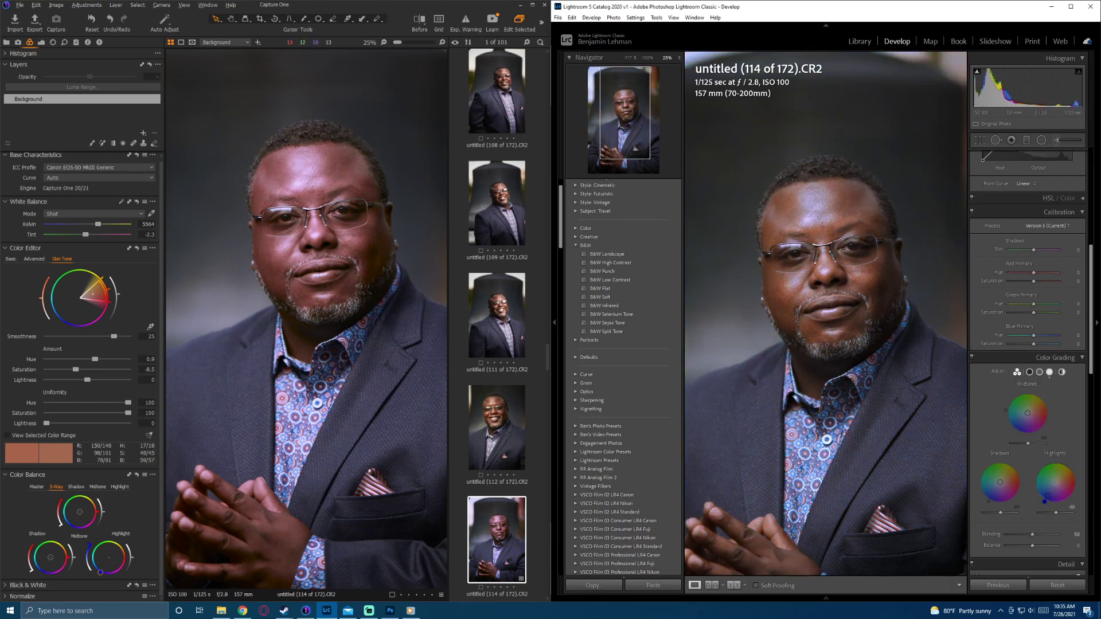
drag(100, 572, 97, 570)
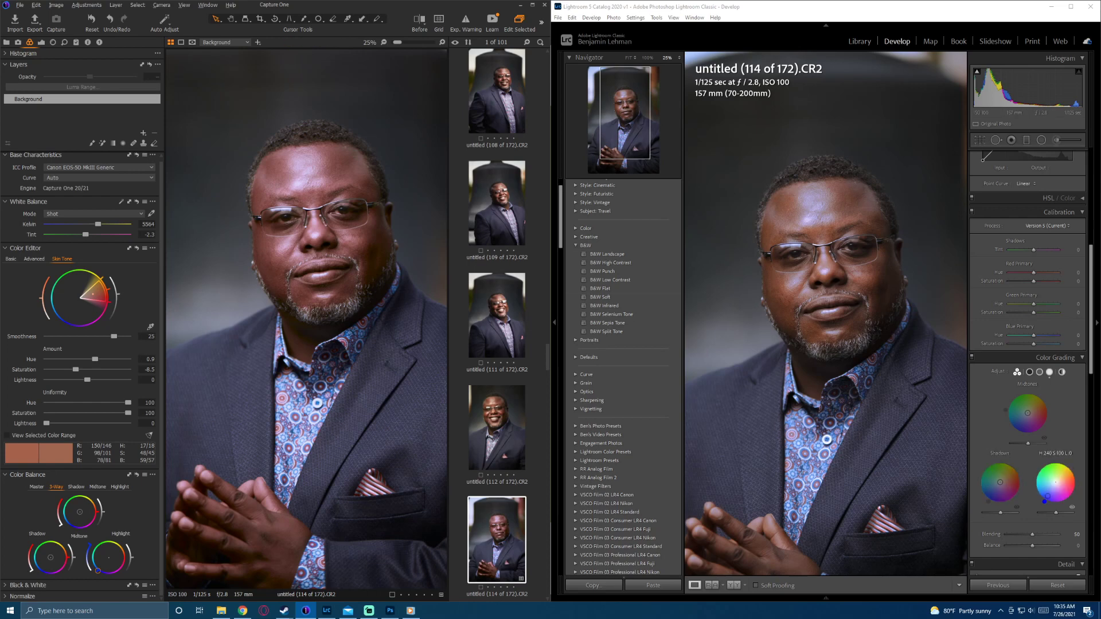
click(1050, 491)
drag(1050, 491, 1049, 493)
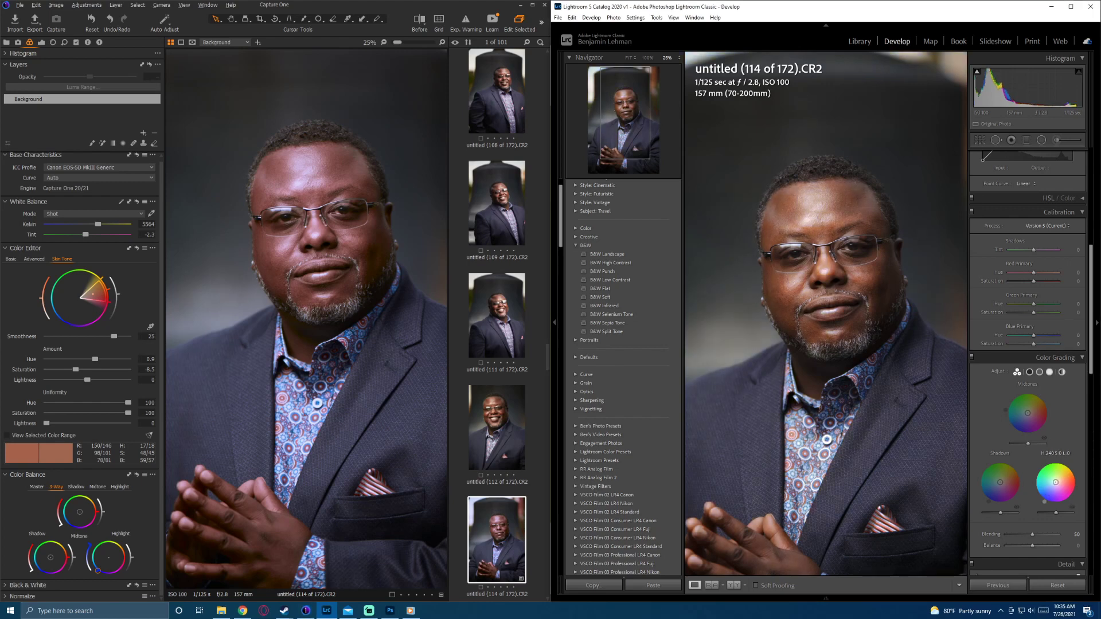
click(109, 557)
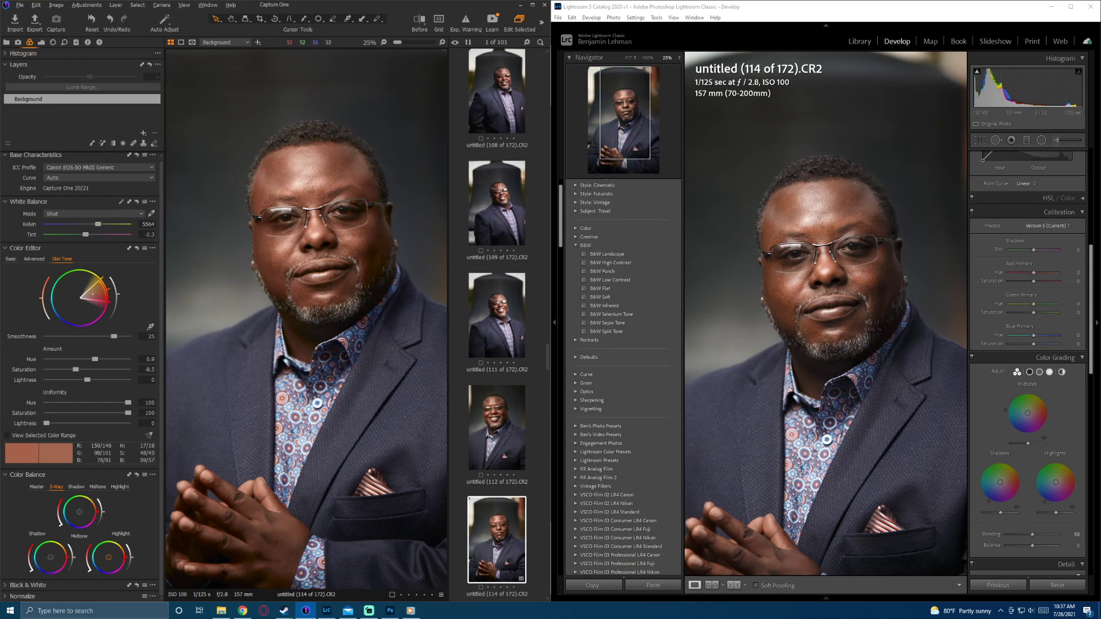
Step: Show Capture One's library, and open a yellow coneflower photo from Lightroom's 2021-07-21 folder in Develop
click(6, 43)
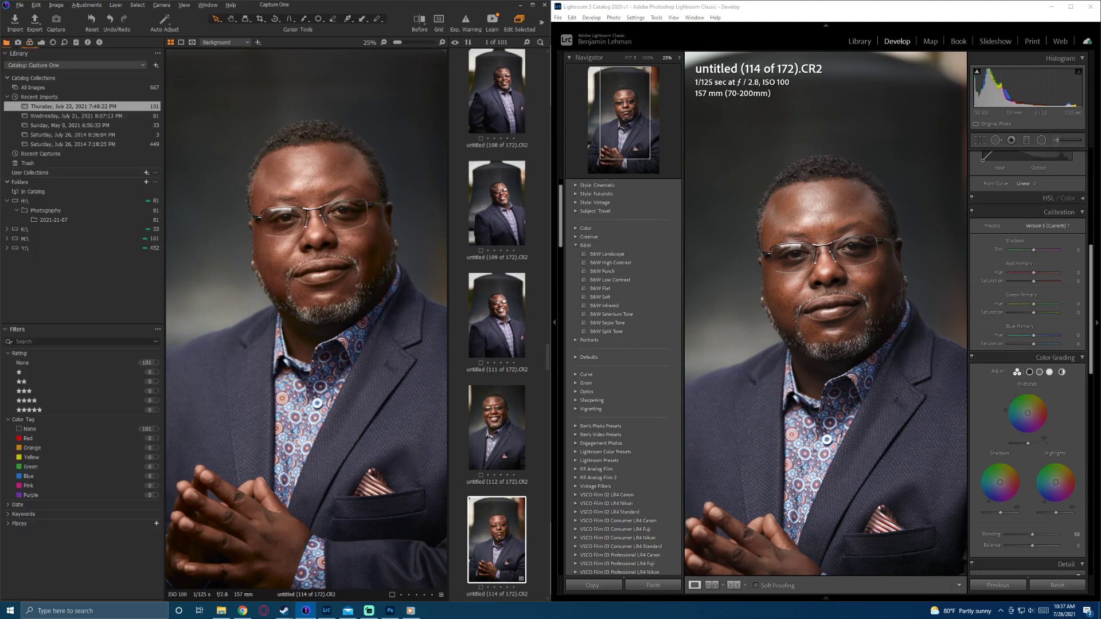
scroll(631, 378, up, 1)
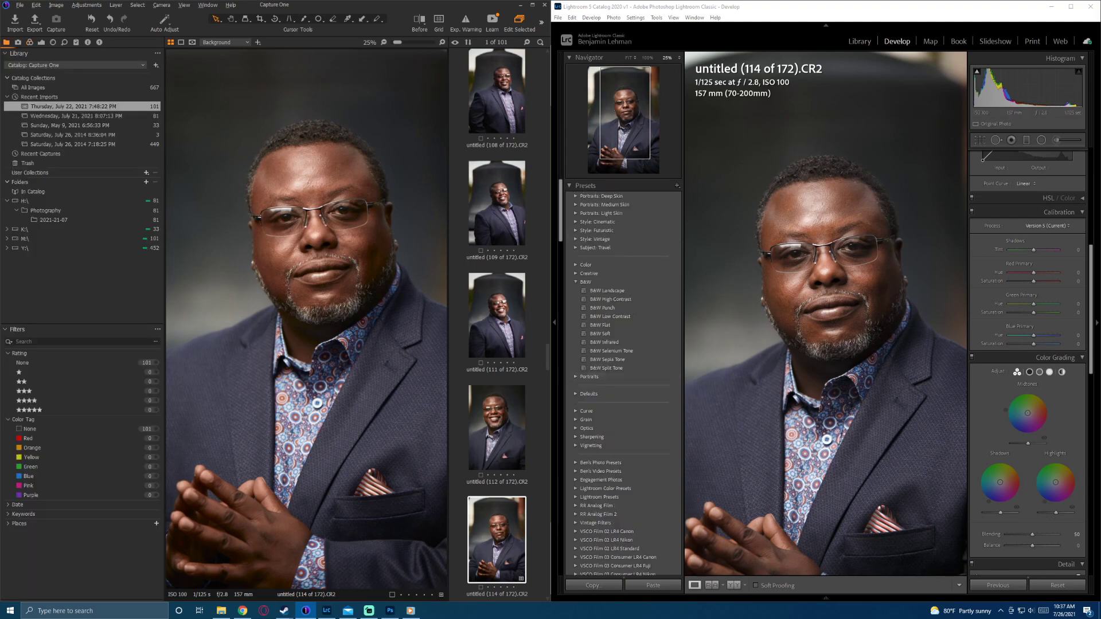
key(g)
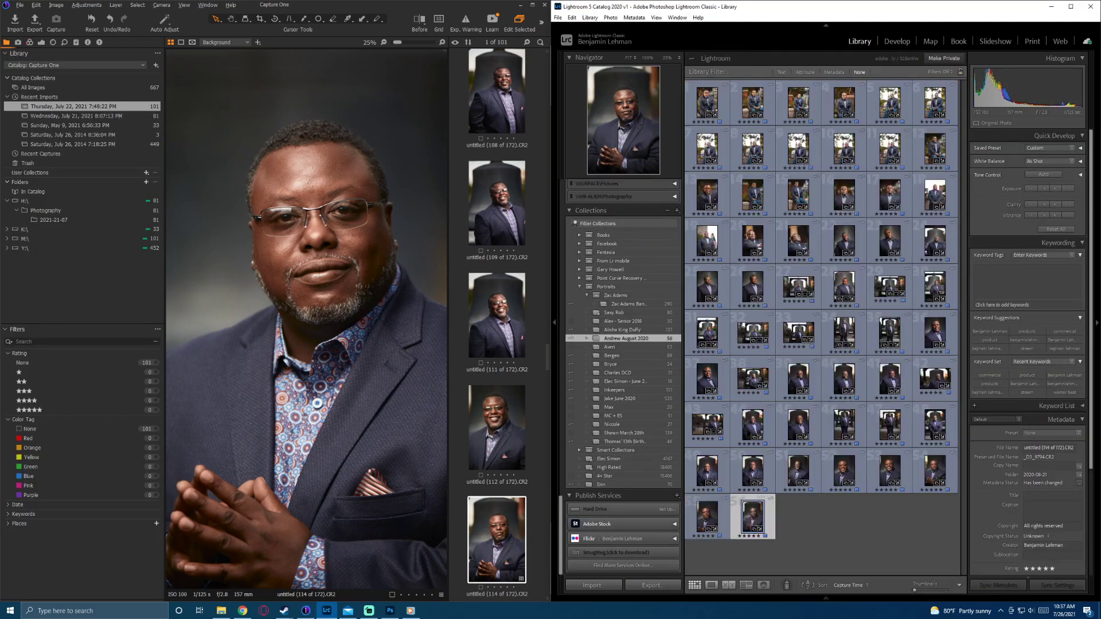
scroll(623, 378, up, 5)
scroll(622, 335, up, 8)
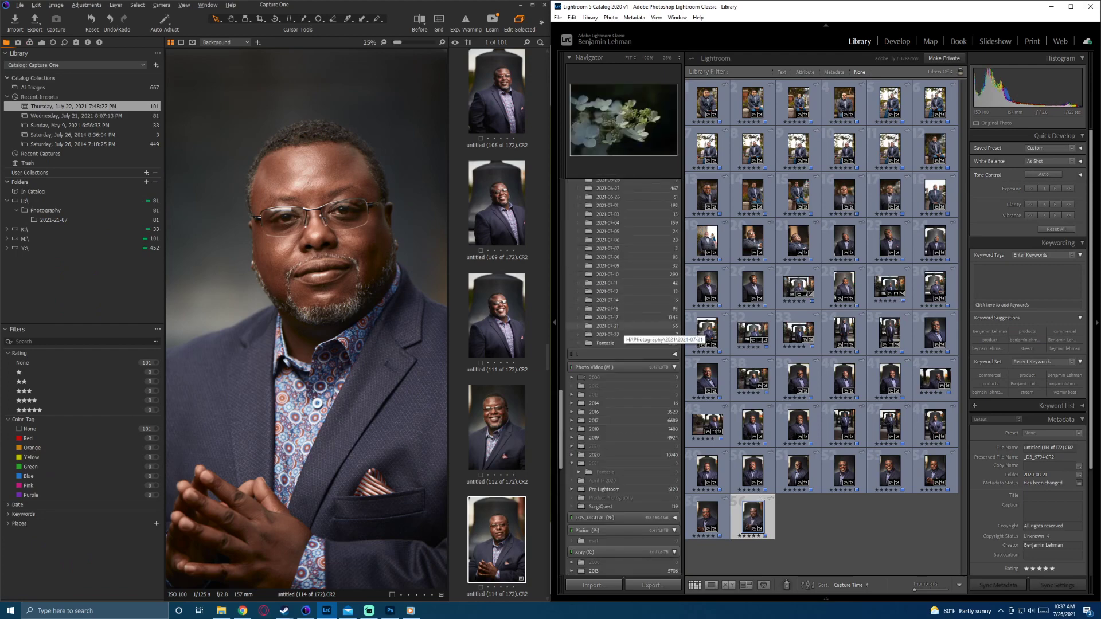
click(618, 326)
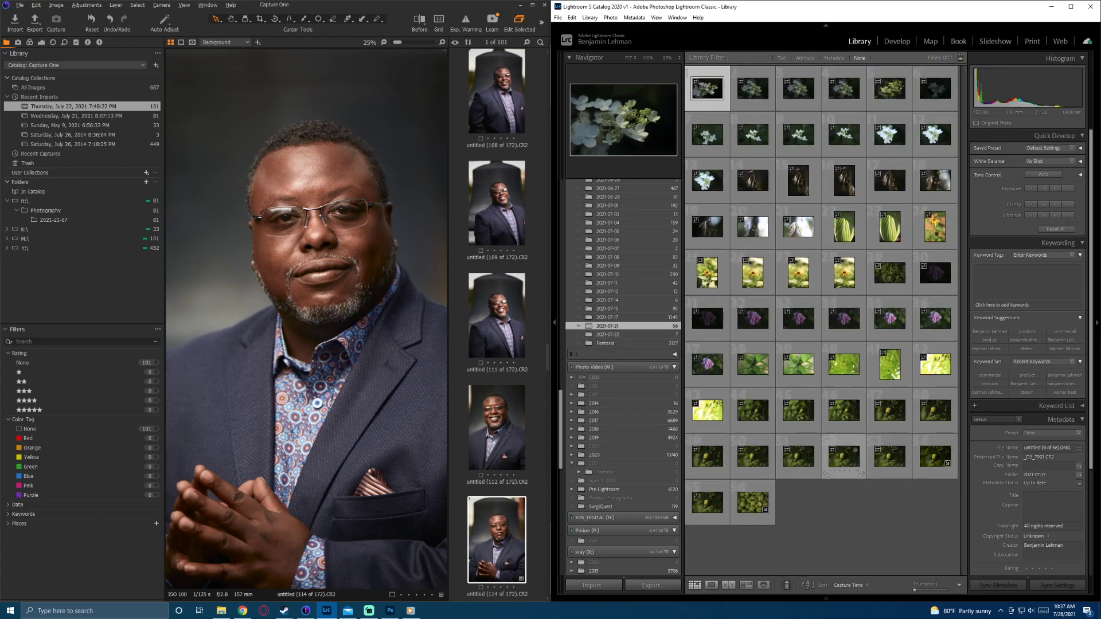
click(848, 266)
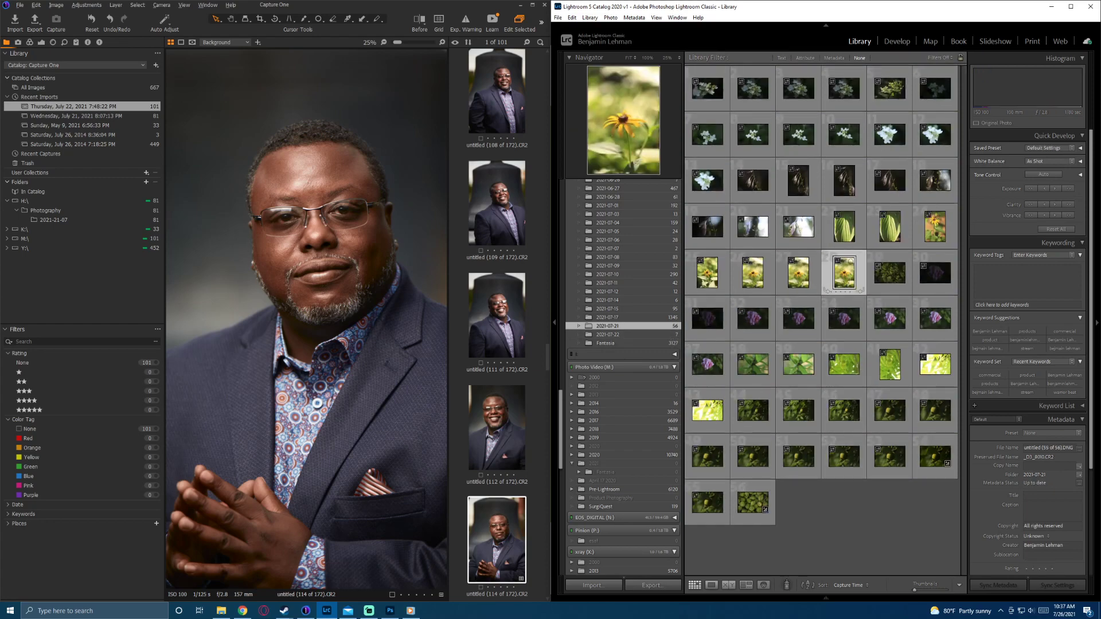
key(d)
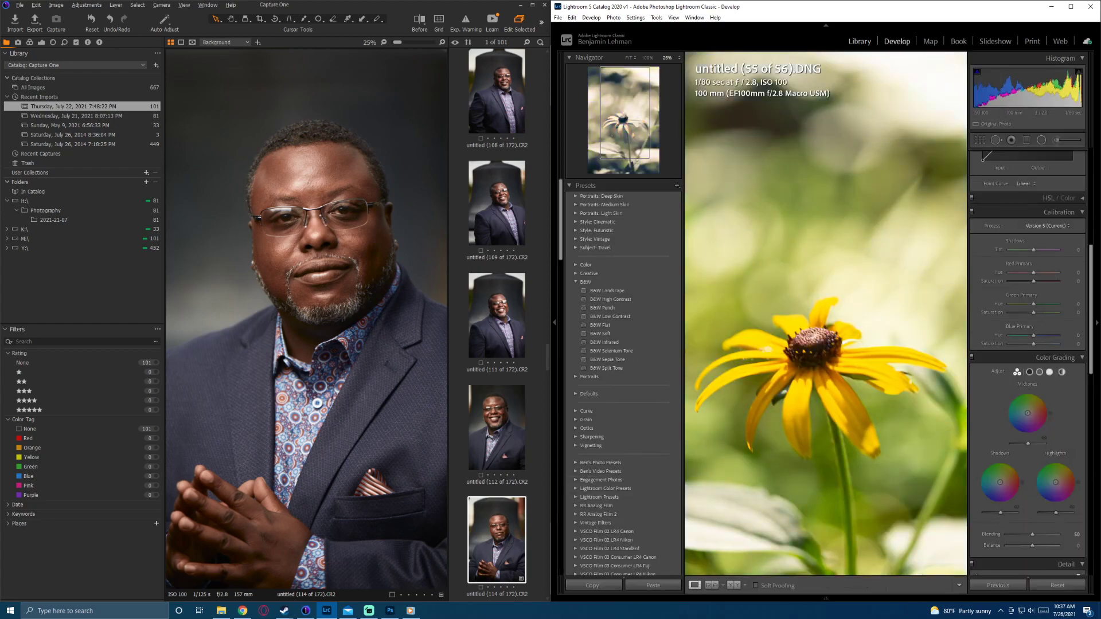
Step: Browse the other yellow flower shots with Lightroom's filmstrip shown, and display untitled (15 of 56).DNG fitted to the view
key(g)
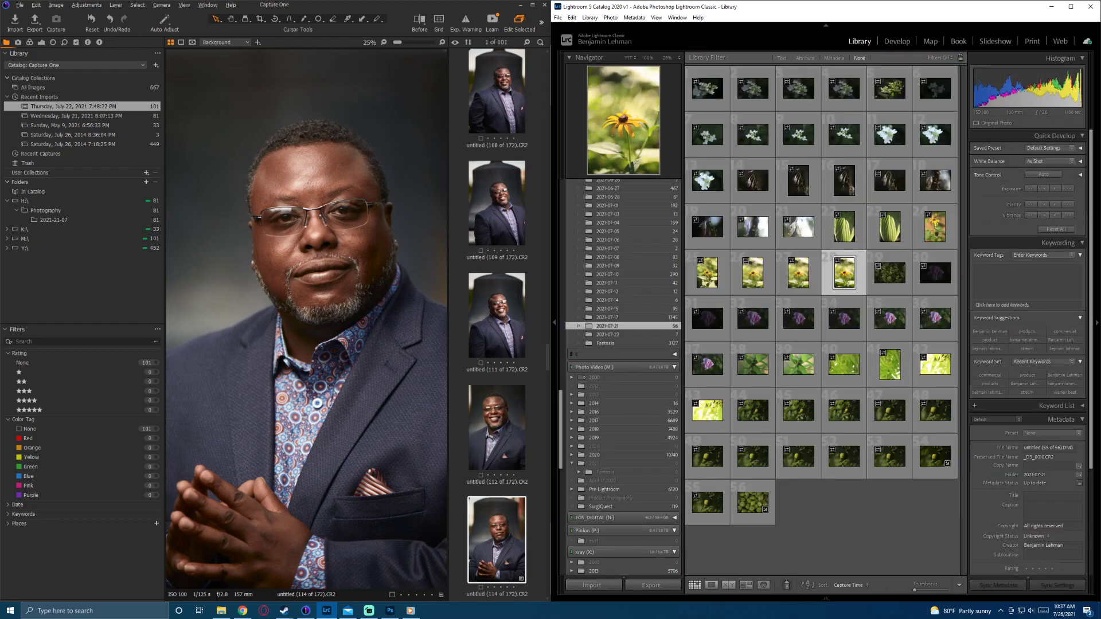
click(917, 243)
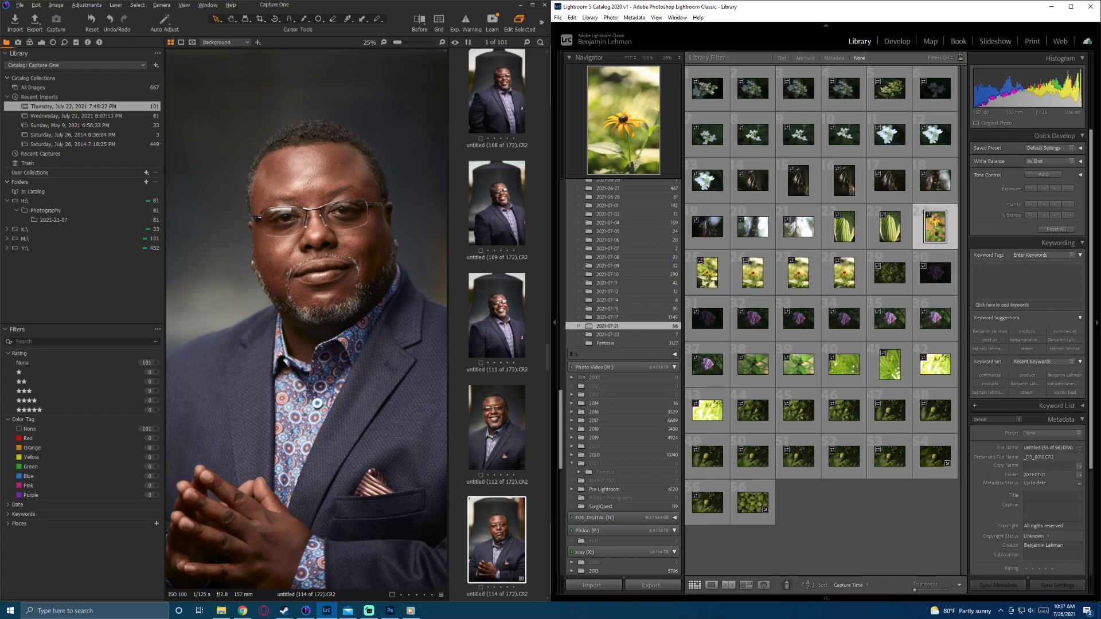
key(d)
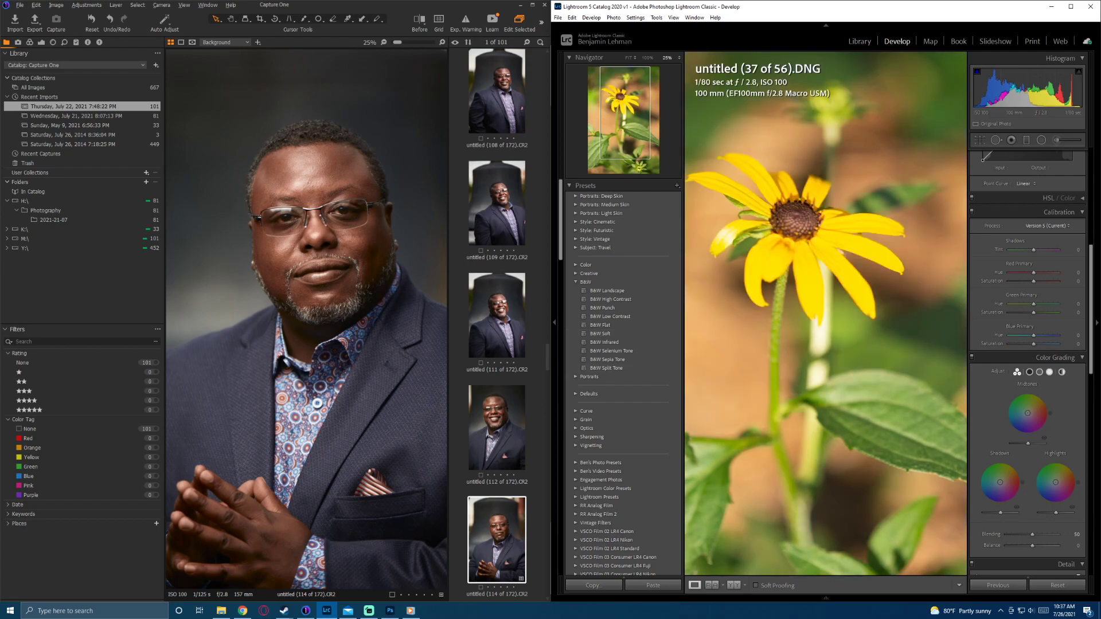
key(F6)
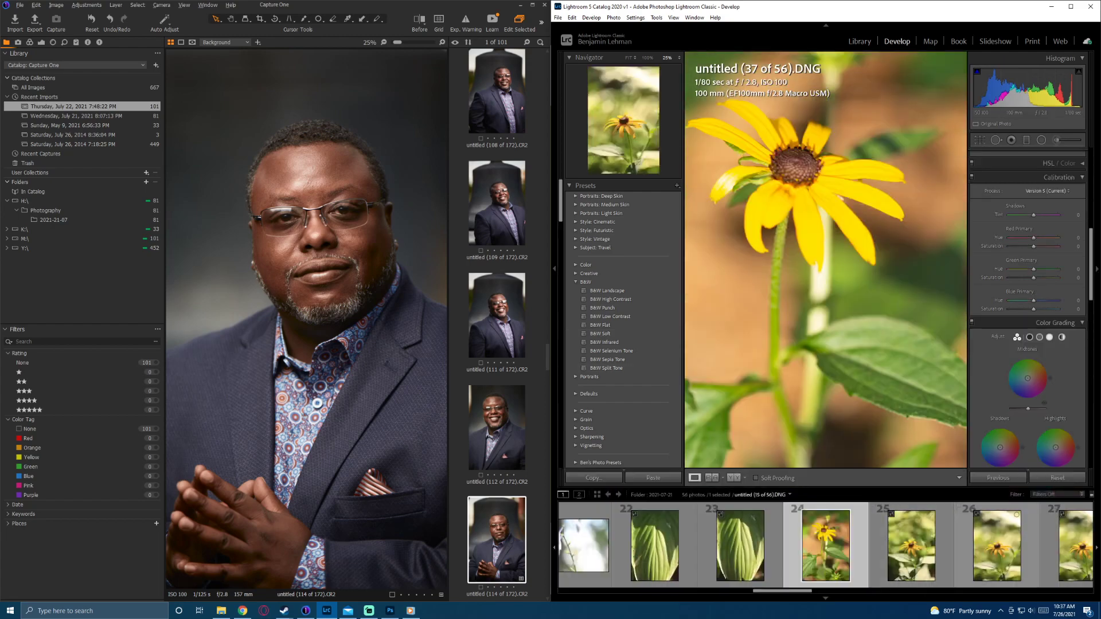
click(981, 550)
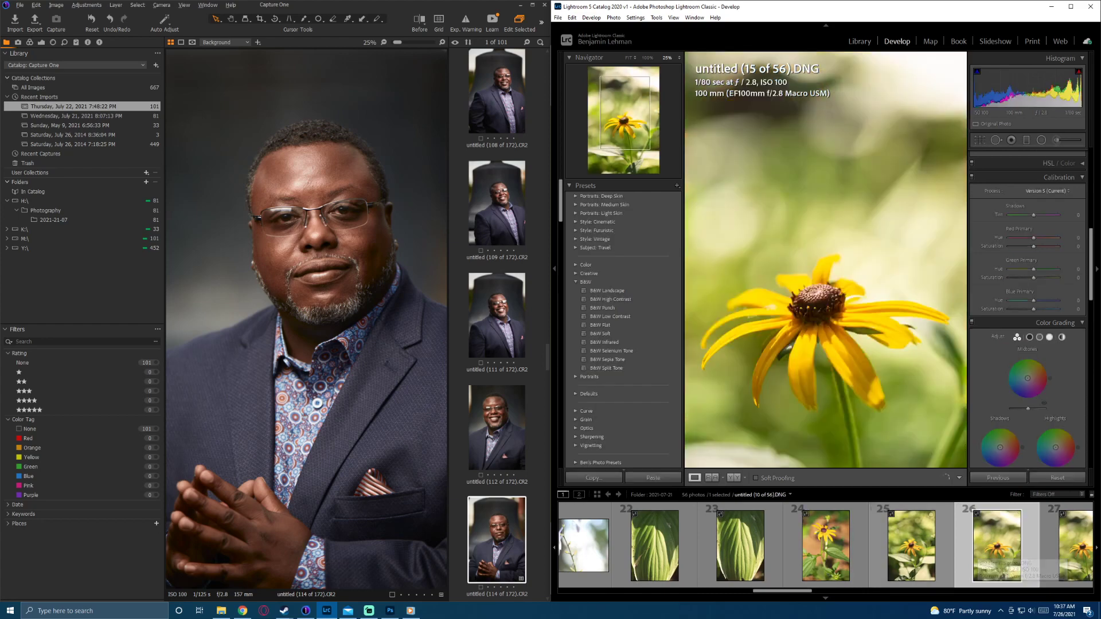
click(877, 355)
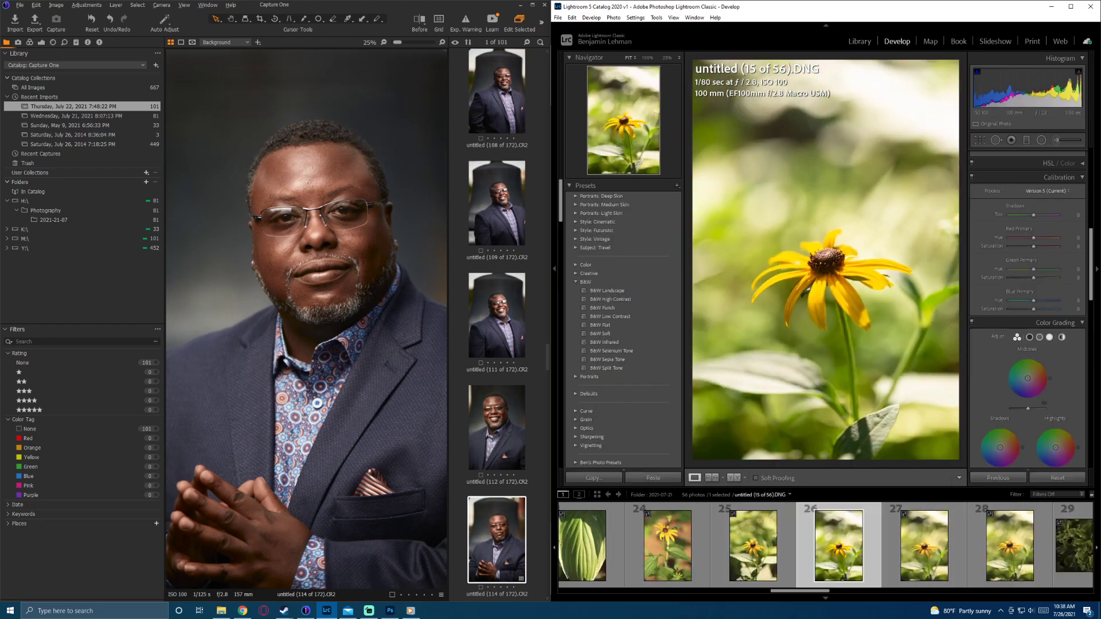
Step: Open the matching flower photo _D3_8008.CR2 from Capture One's July 21, 2021 import, and view Lightroom's copy at 25%
click(76, 116)
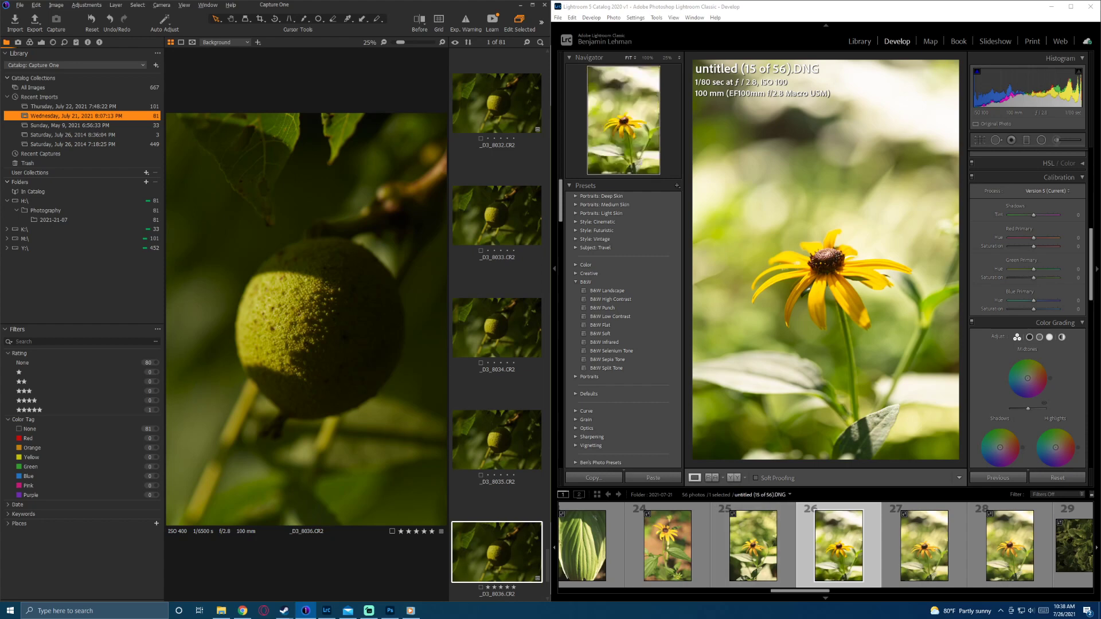
drag(547, 565, 548, 385)
click(497, 431)
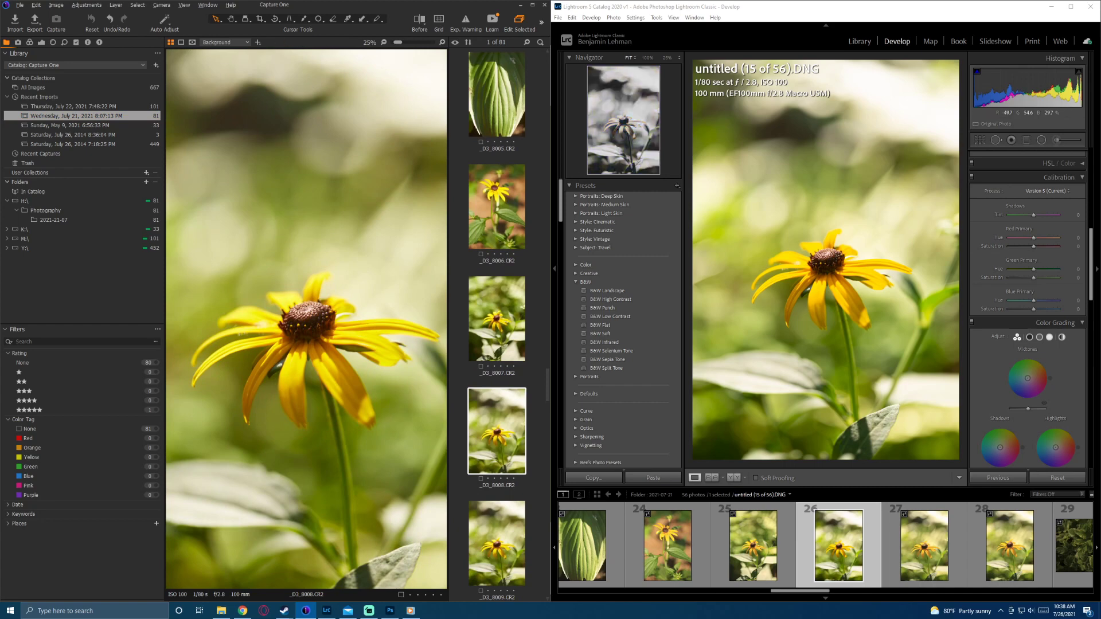
scroll(308, 320, up, 1)
scroll(308, 320, down, 1)
click(811, 298)
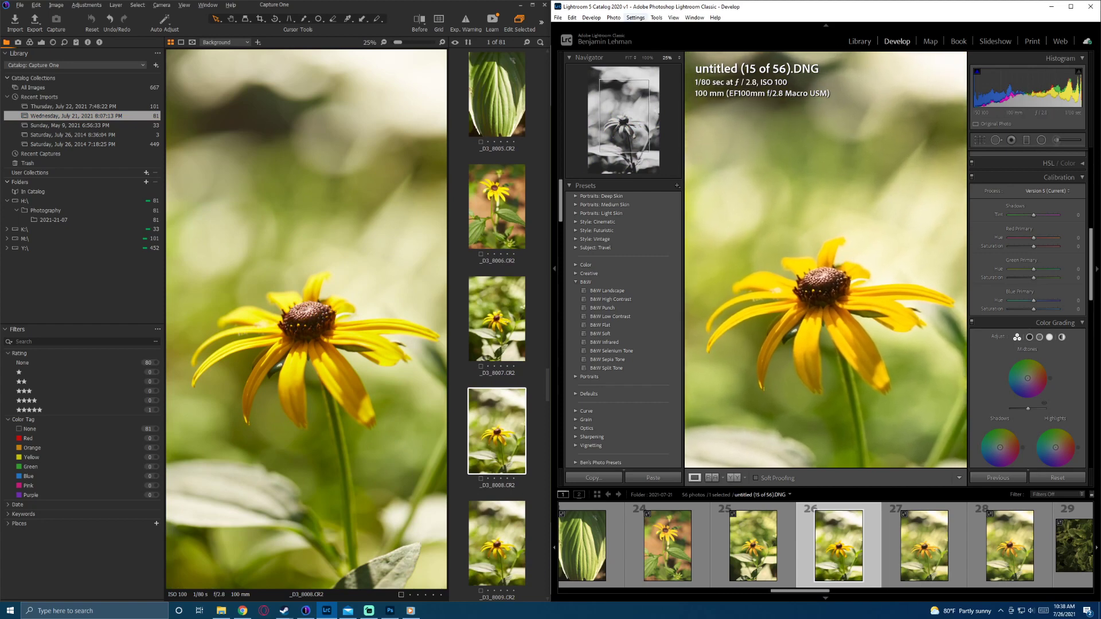
click(635, 17)
click(658, 28)
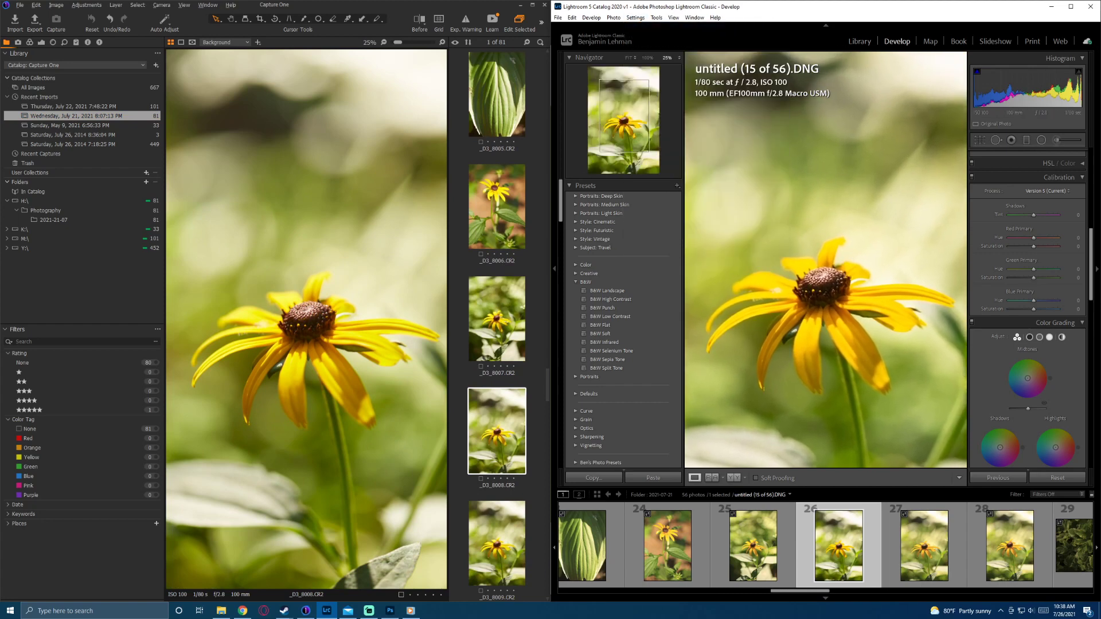
Step: Switch to Capture One and warm the flower photo's shadows, midtones and highlights toward orange with the 3-way Color Balance wheels
key(alt+Tab)
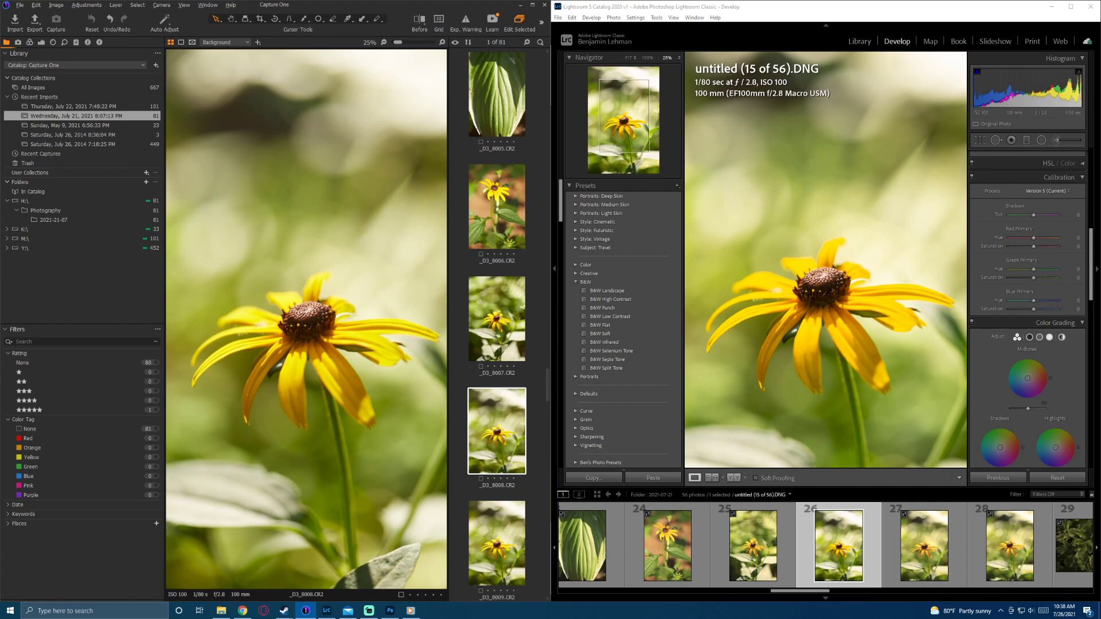
click(29, 42)
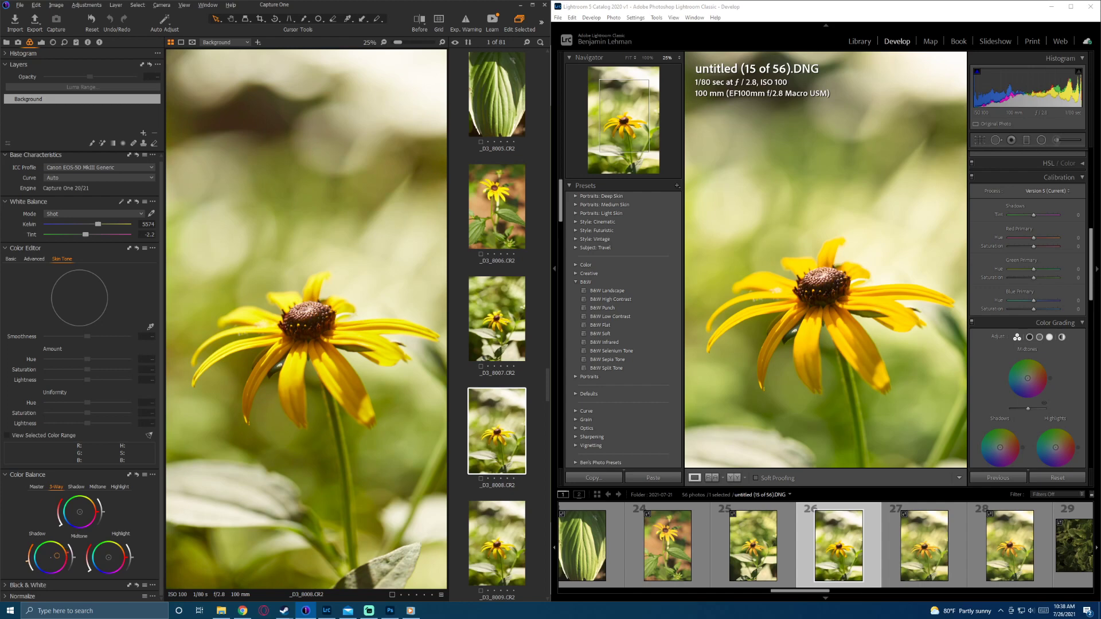
drag(57, 556, 57, 555)
drag(80, 512, 83, 511)
drag(109, 557, 115, 554)
Step: Sample the green near the flower stem in Capture One's advanced Color Editor, and set its hue to -12.2 and saturation to 29.7
click(11, 260)
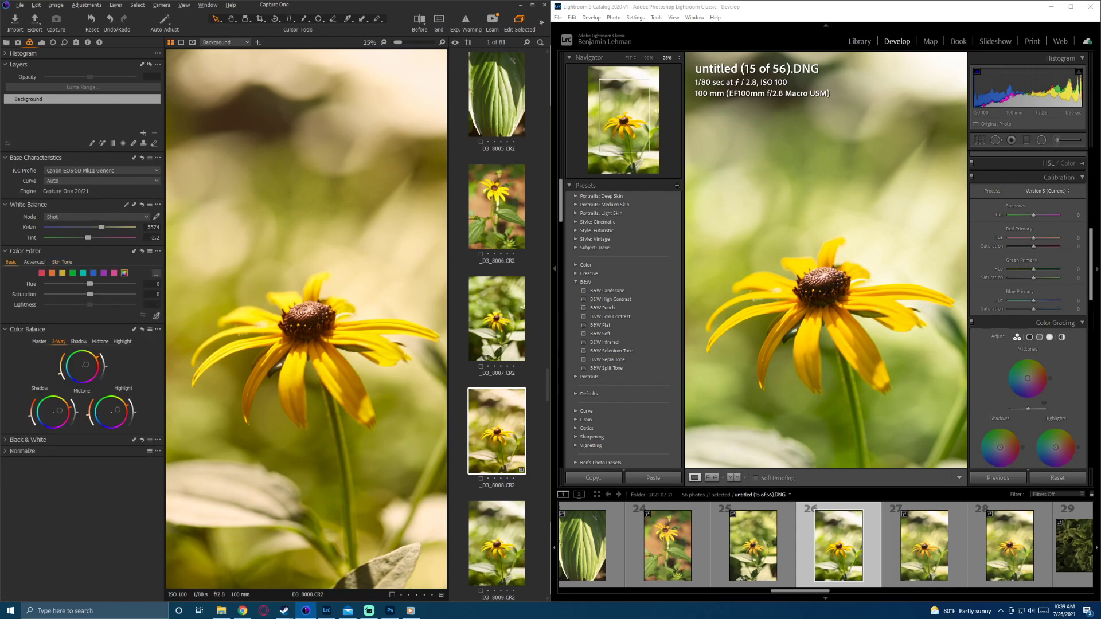
click(33, 261)
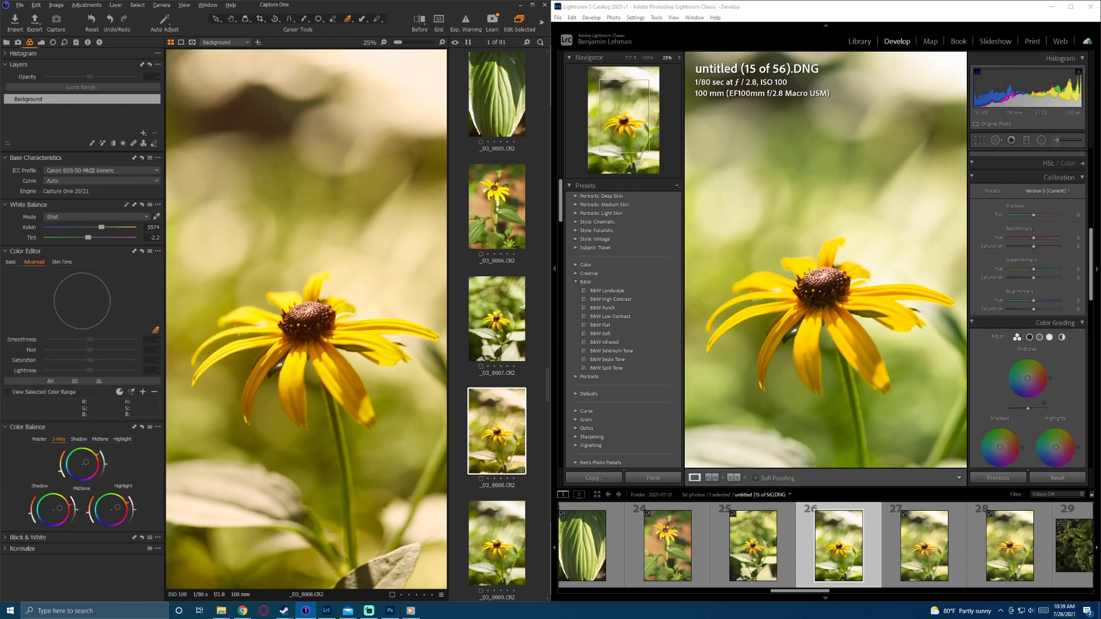
click(325, 504)
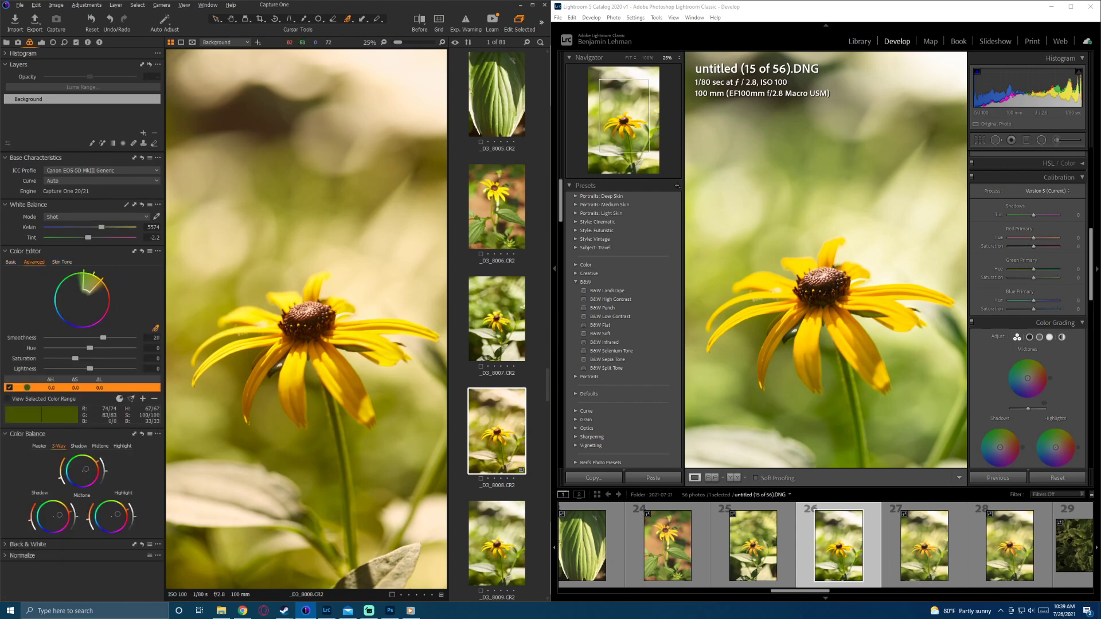
mouse_move(89, 348)
mouse_down()
mouse_move(133, 348)
mouse_move(63, 348)
mouse_move(101, 348)
mouse_move(77, 348)
mouse_up()
mouse_move(75, 358)
mouse_down()
mouse_move(60, 358)
mouse_move(90, 358)
mouse_move(70, 348)
mouse_up()
double_click(85, 358)
key(ctrl+z)
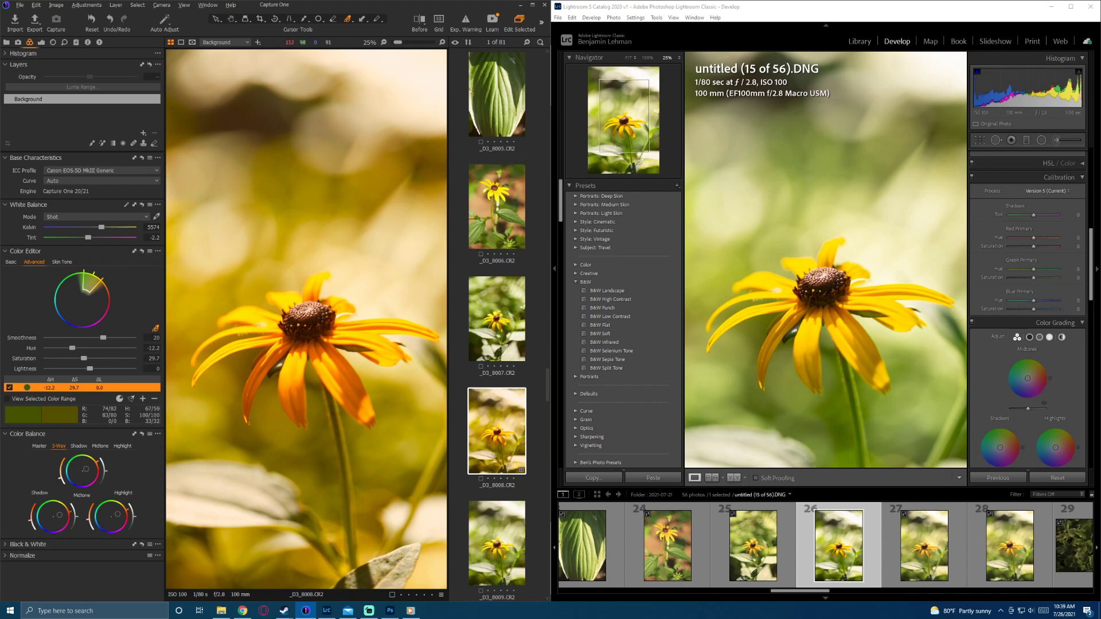
Step: View the whole flower in Capture One, and review Lightroom's tone curve and calibration and Capture One's lens correction and movement settings
scroll(307, 318, down, 1)
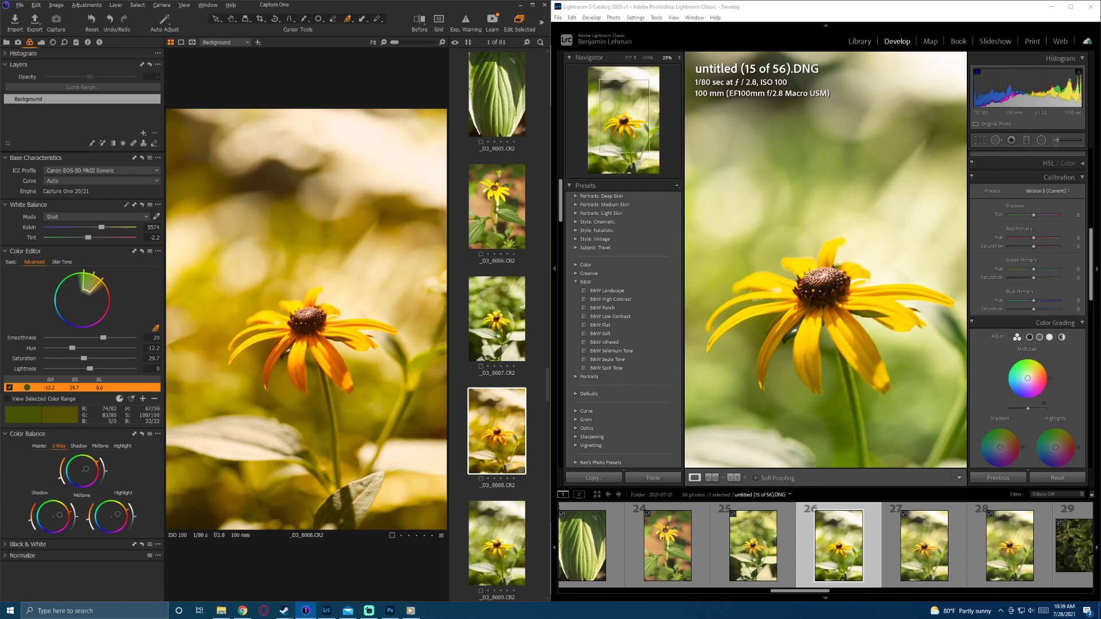
scroll(1027, 321, up, 3)
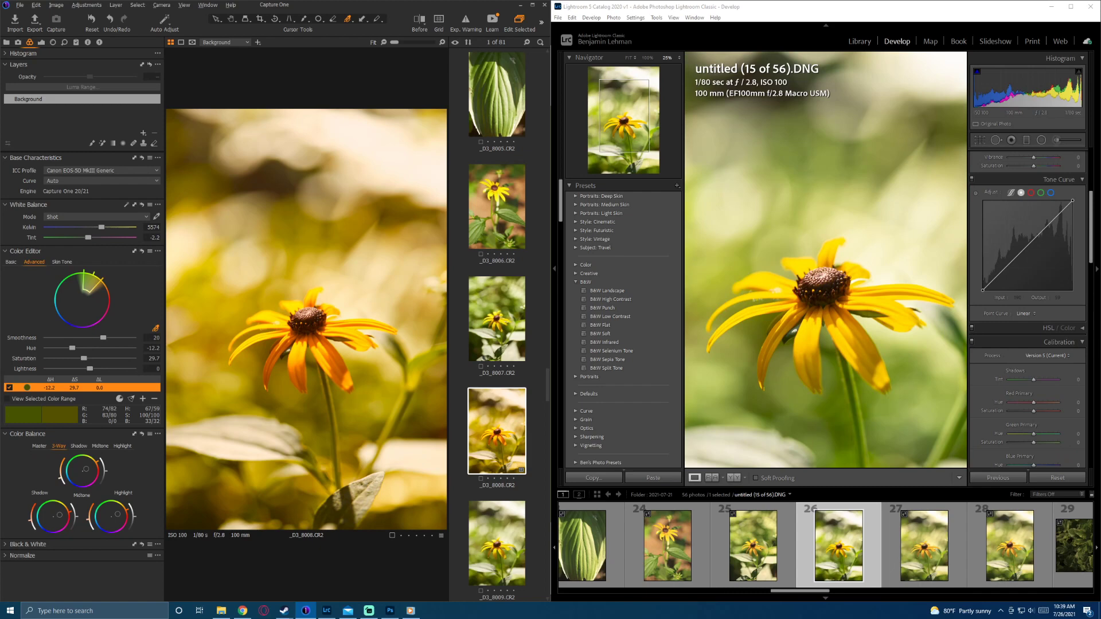
click(53, 43)
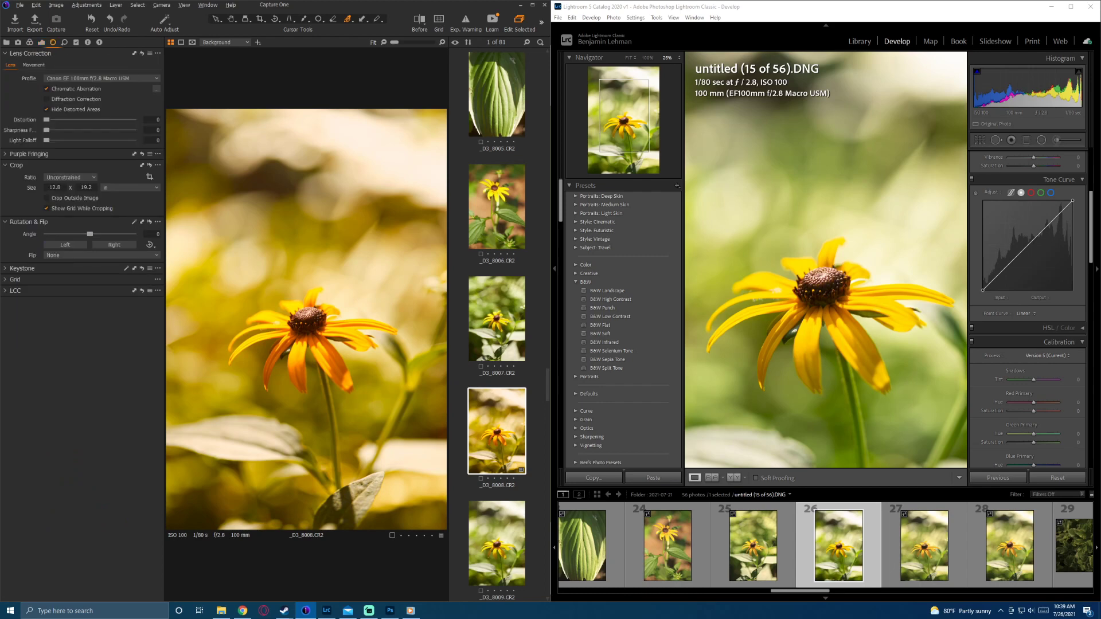
click(34, 64)
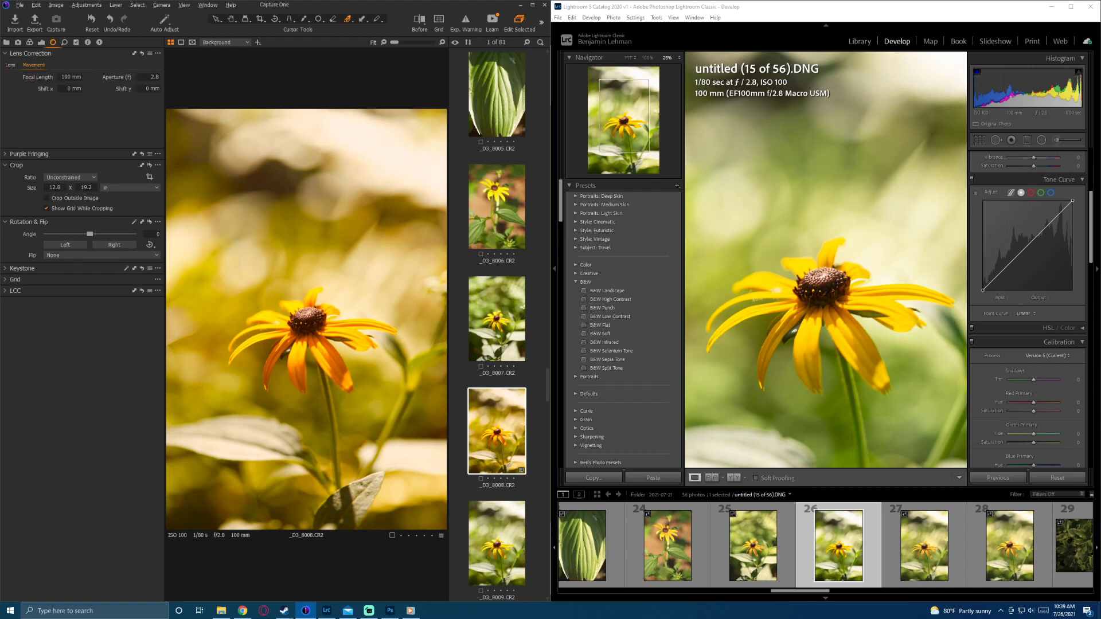
click(10, 65)
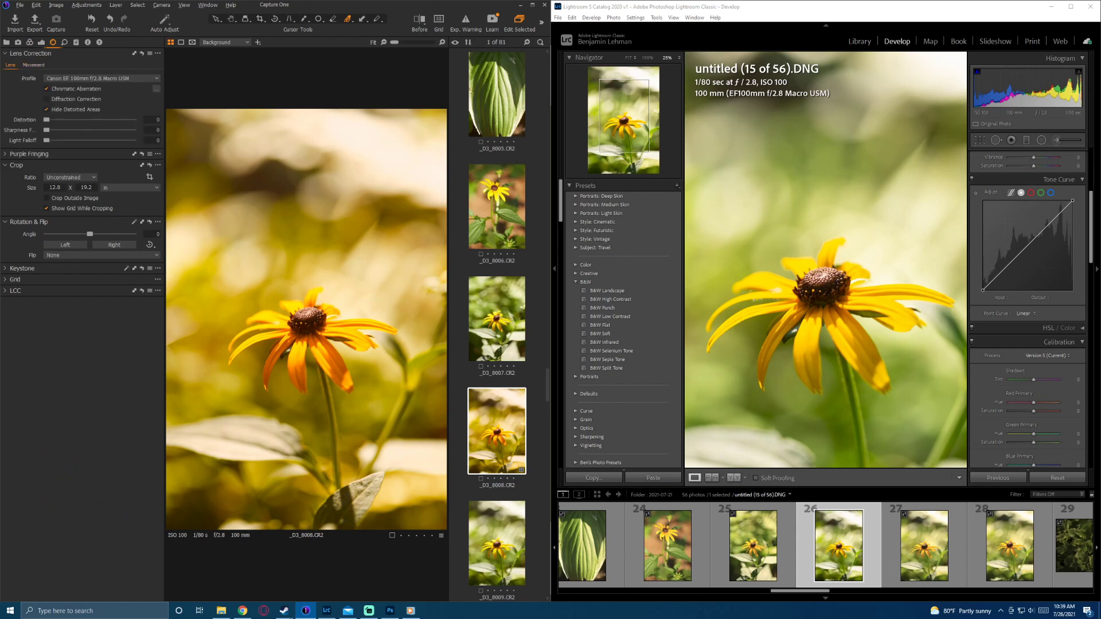
click(41, 42)
click(30, 42)
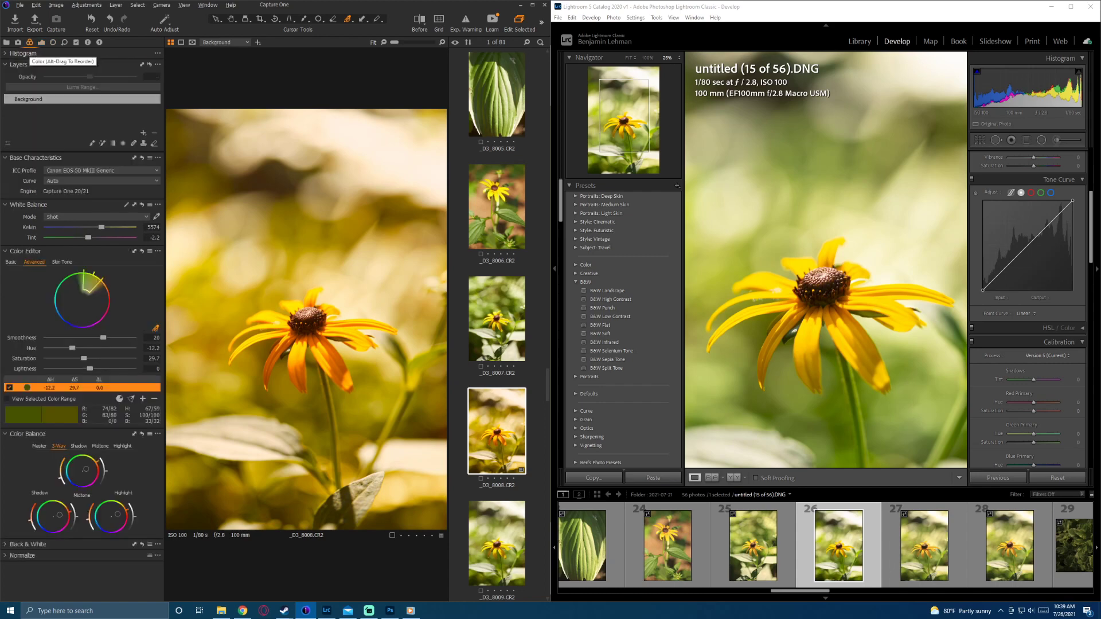
Step: Examine Capture One's exposure tools, style brushes, Normalize, Black & White and tethered capture settings
click(41, 43)
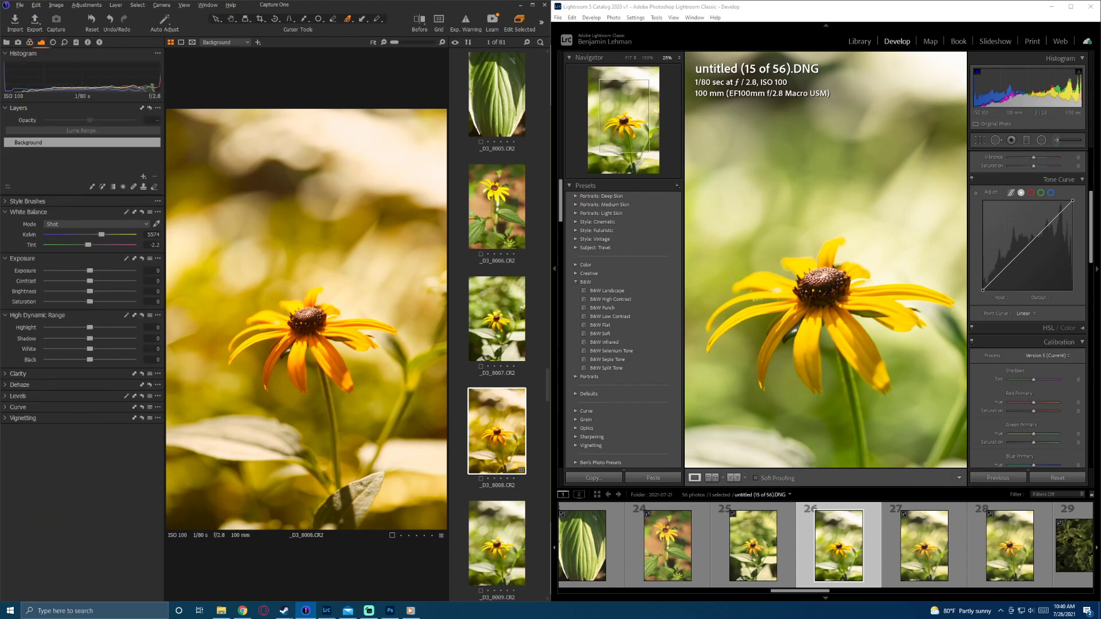
click(6, 201)
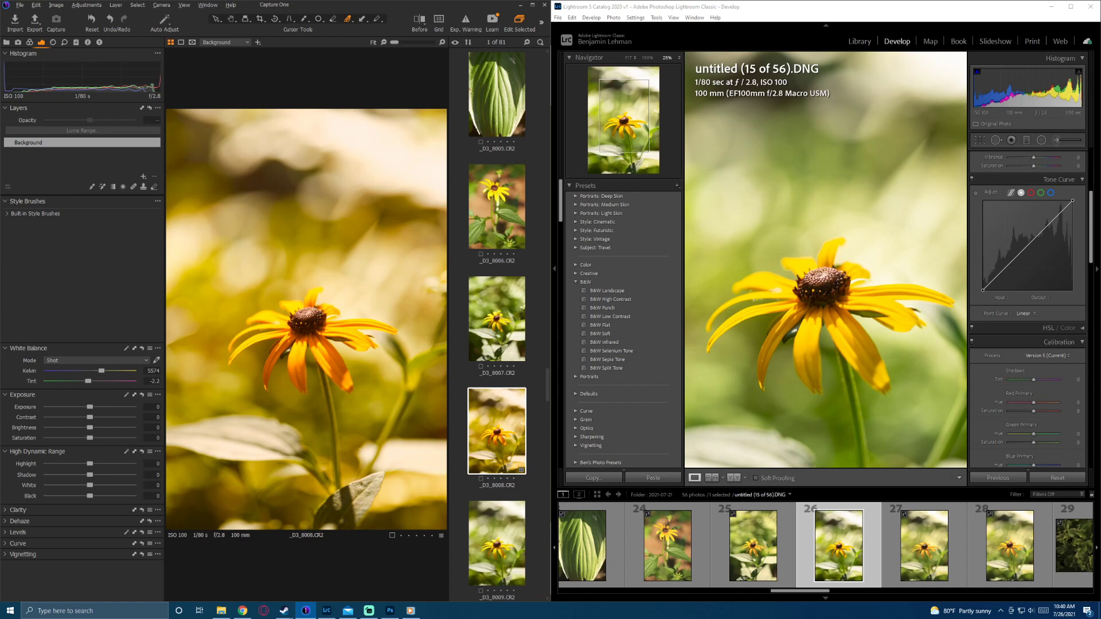
click(30, 42)
click(6, 556)
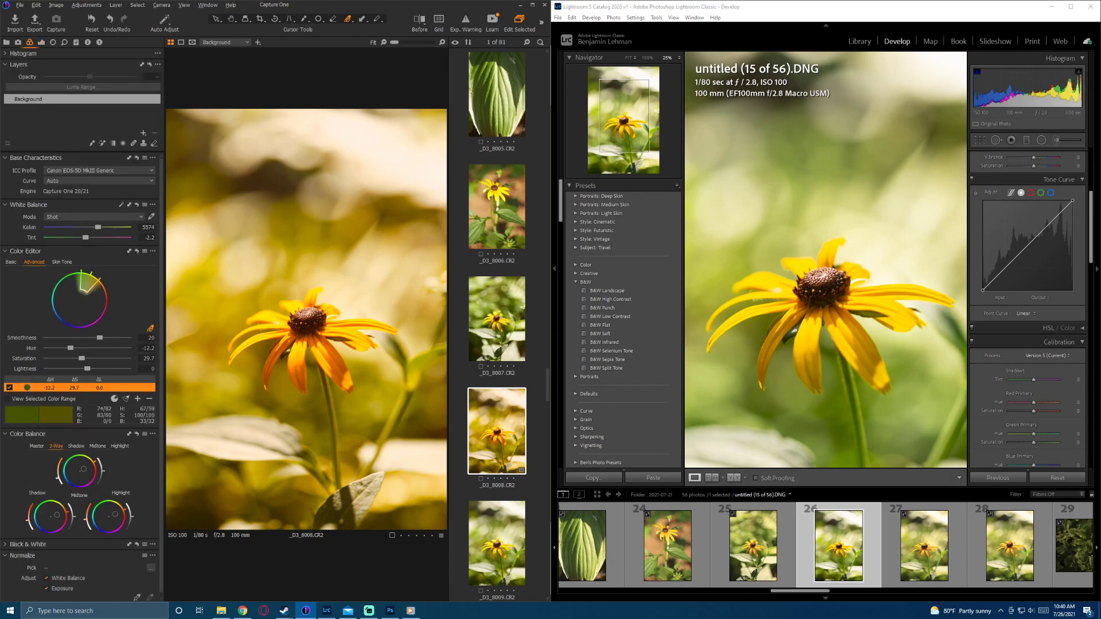
scroll(6, 556, down, 1)
click(6, 541)
scroll(6, 540, down, 1)
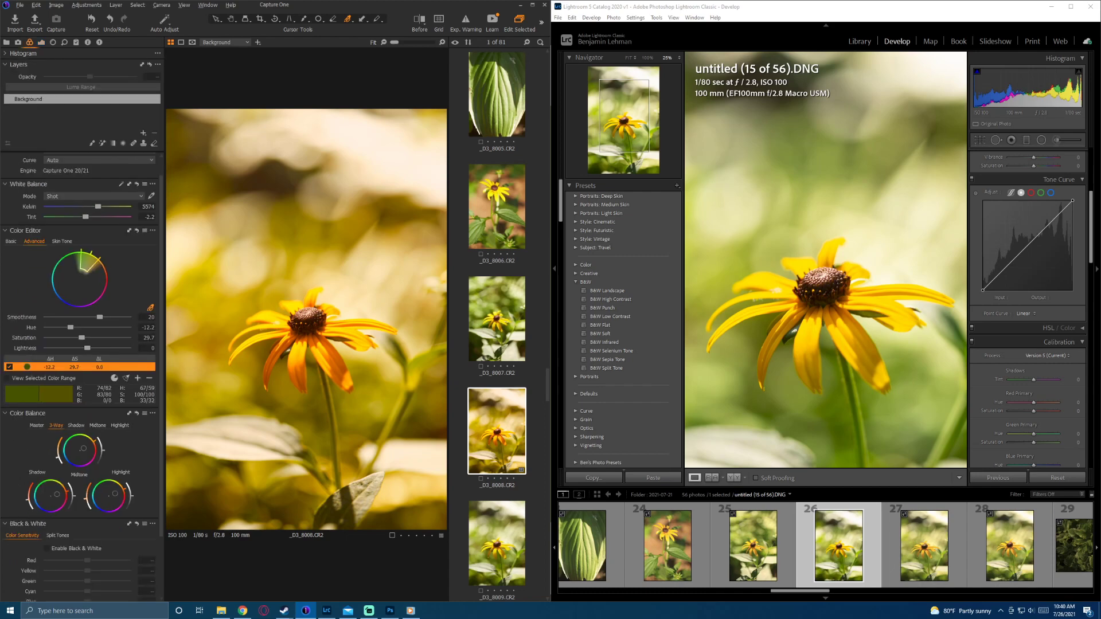
scroll(83, 375, up, 1)
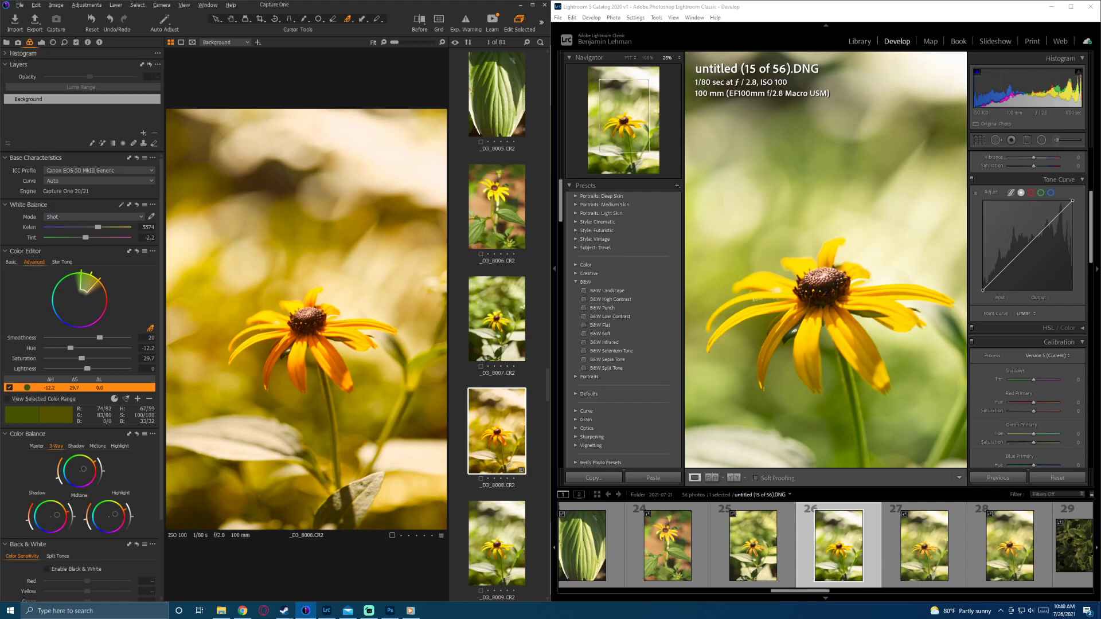
click(17, 43)
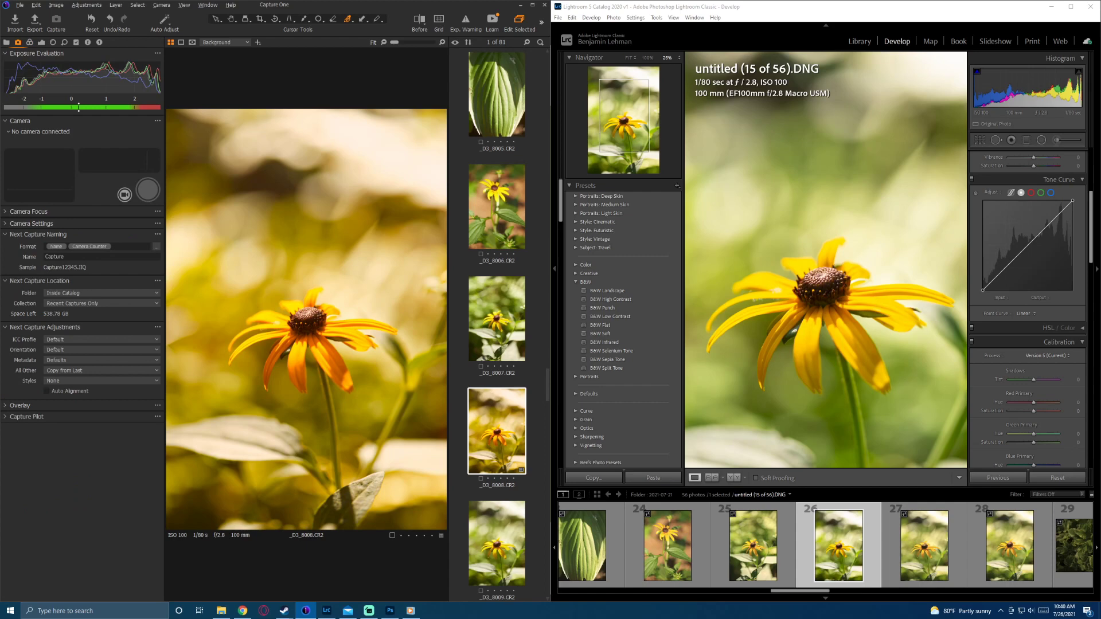
Step: Show Capture One's color tools, and try Lightroom's calibration process Version 4 on the flower photo before returning to Version 5
click(29, 43)
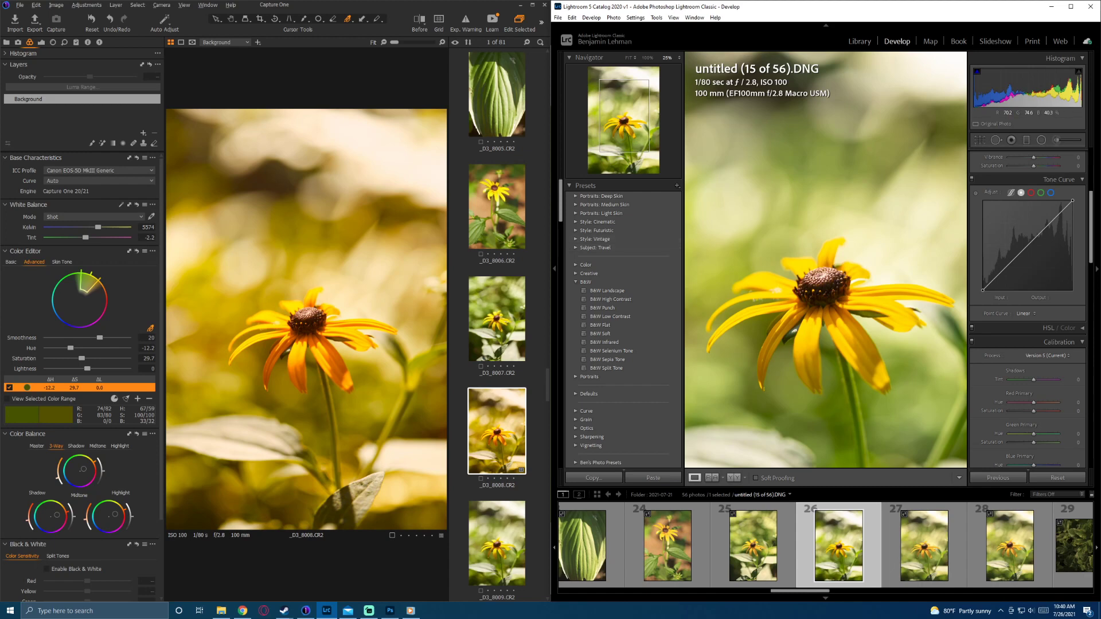
scroll(1027, 310, down, 3)
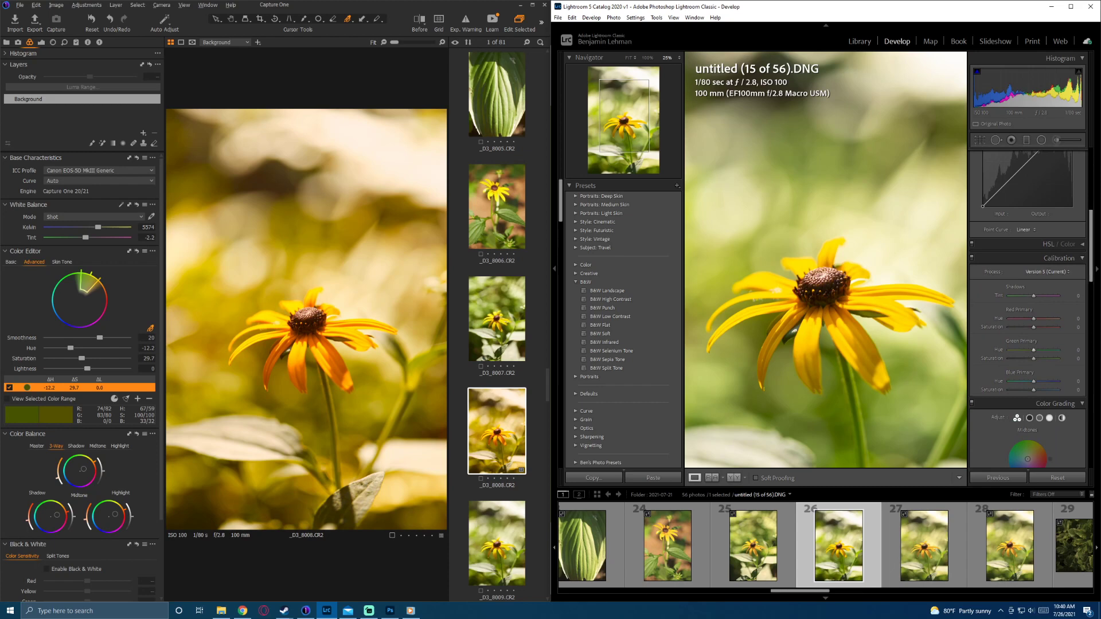
click(1047, 272)
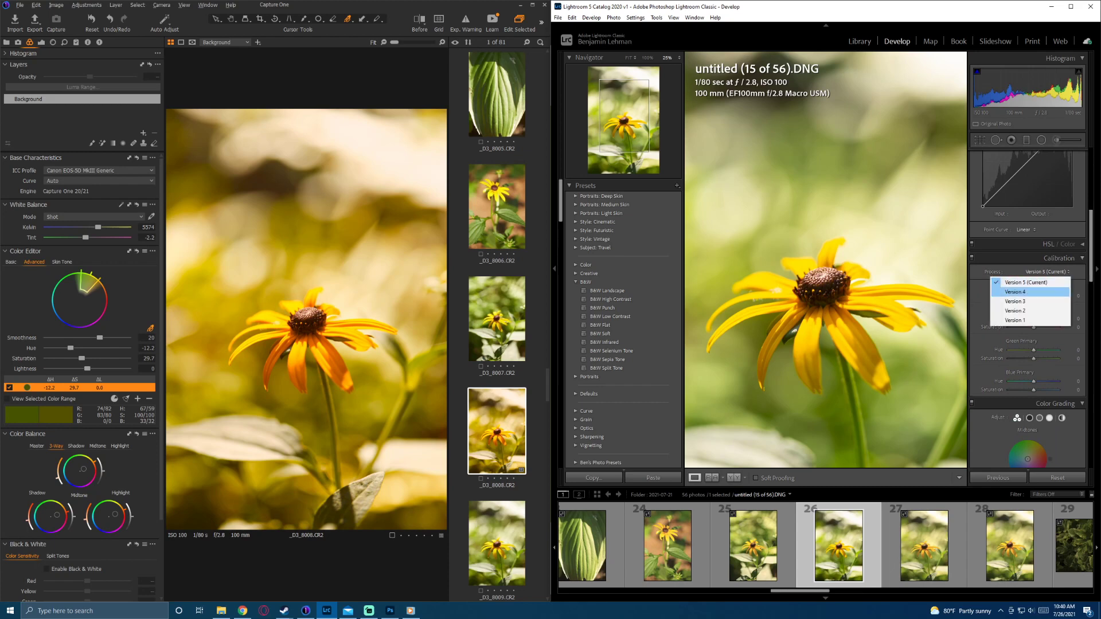
click(1015, 291)
click(1046, 271)
click(1025, 283)
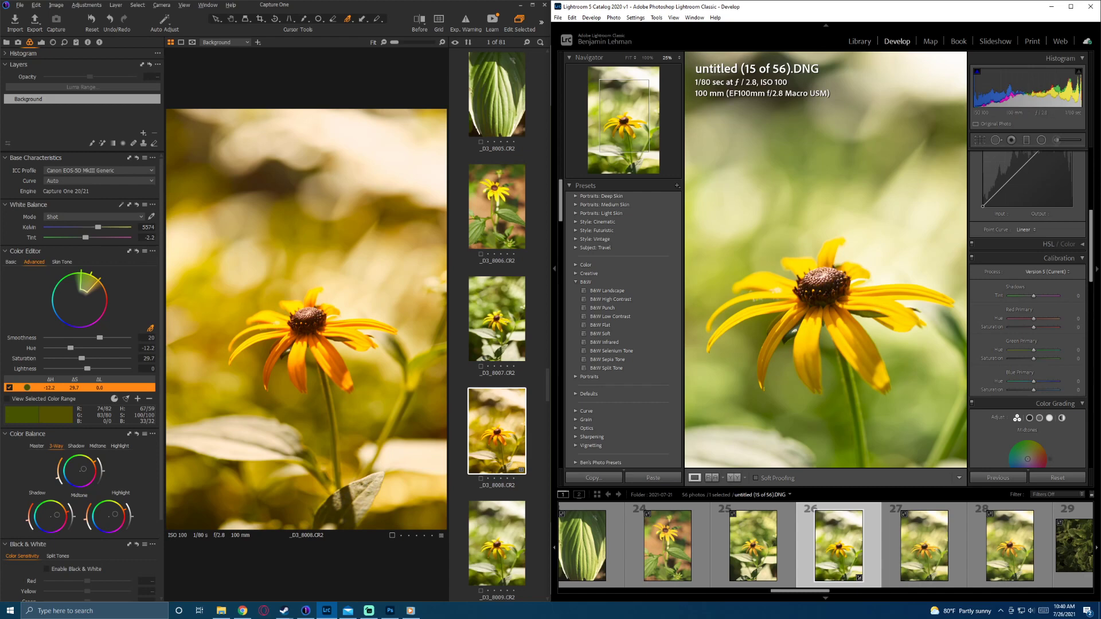
Step: Set the flower's calibration to shadow tint +35, red hue +16, green hue -23 and blue hue -32, and view the whole photo
drag(1033, 296, 1027, 349)
drag(1033, 380, 1024, 381)
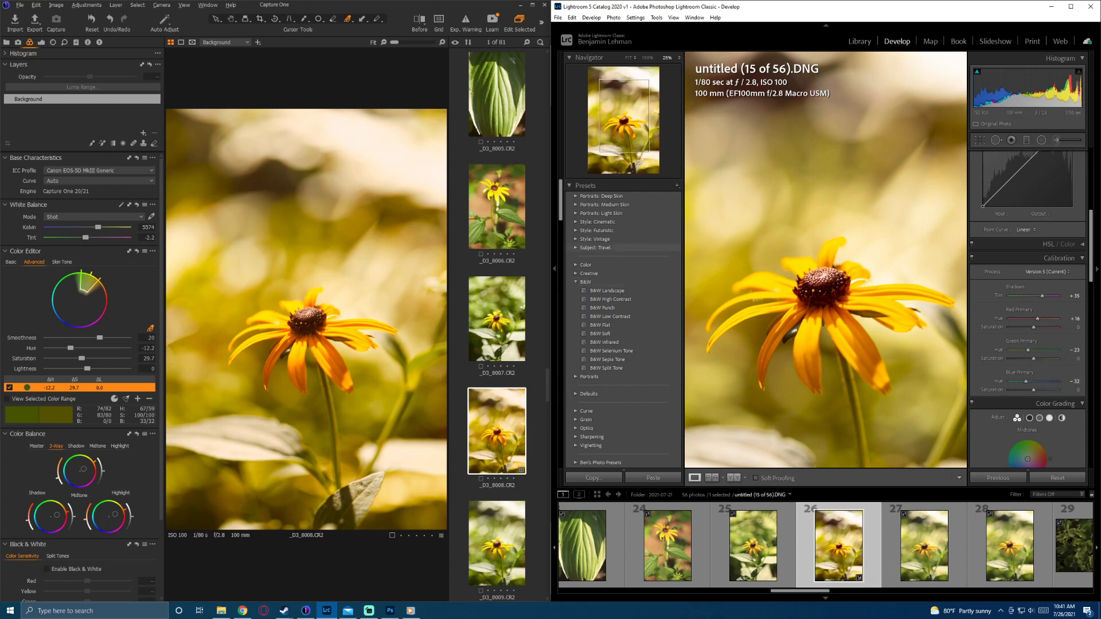
scroll(826, 259, down, 5)
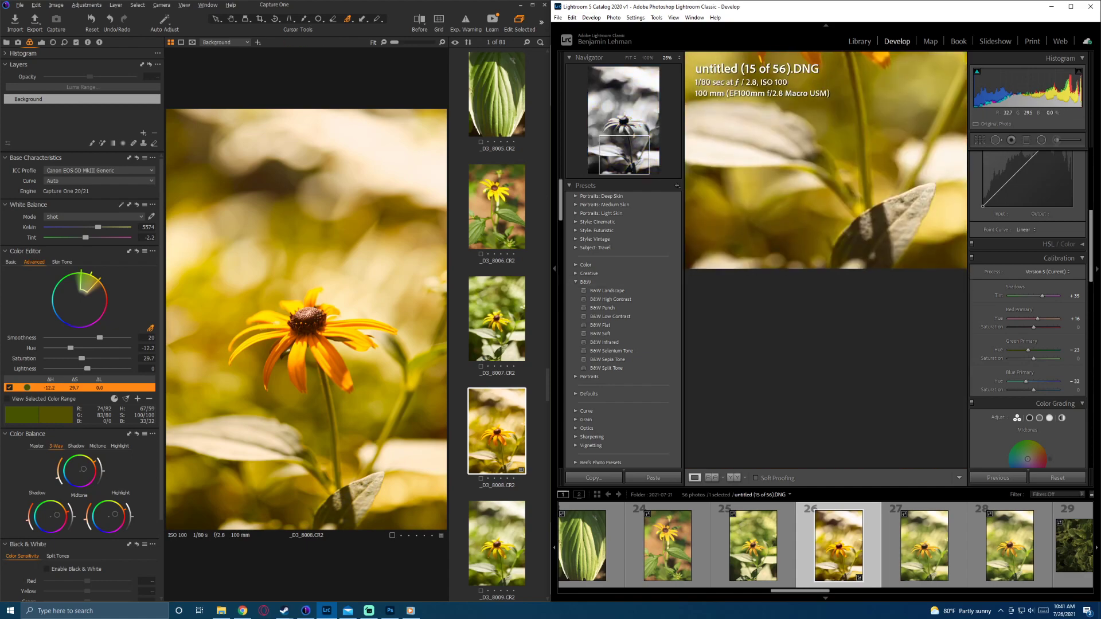
scroll(825, 260, up, 6)
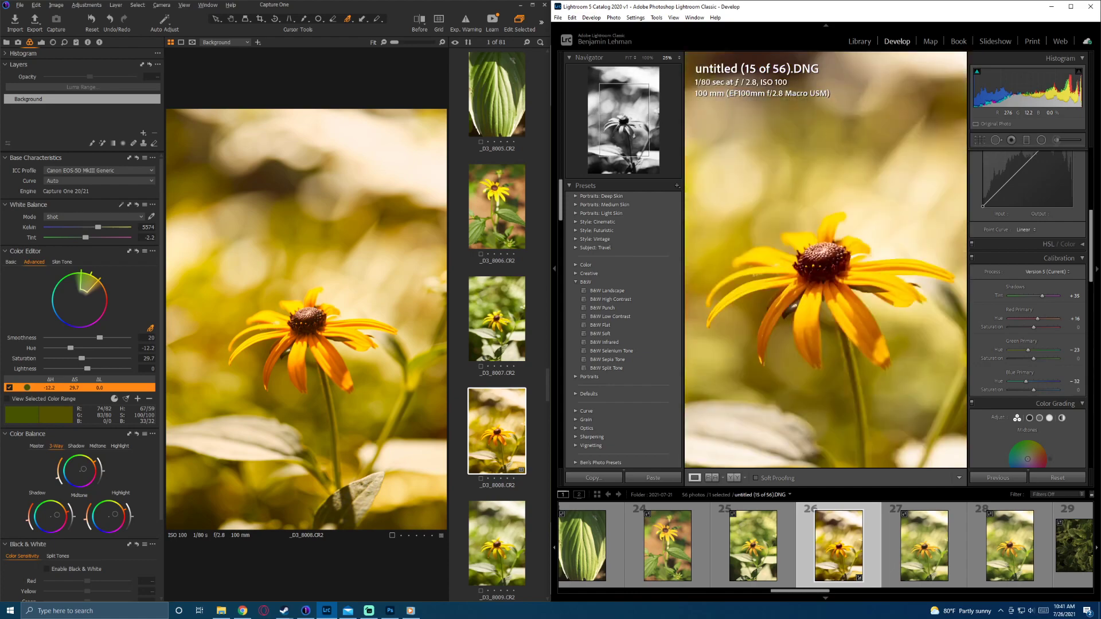
scroll(826, 259, down, 2)
scroll(825, 259, up, 2)
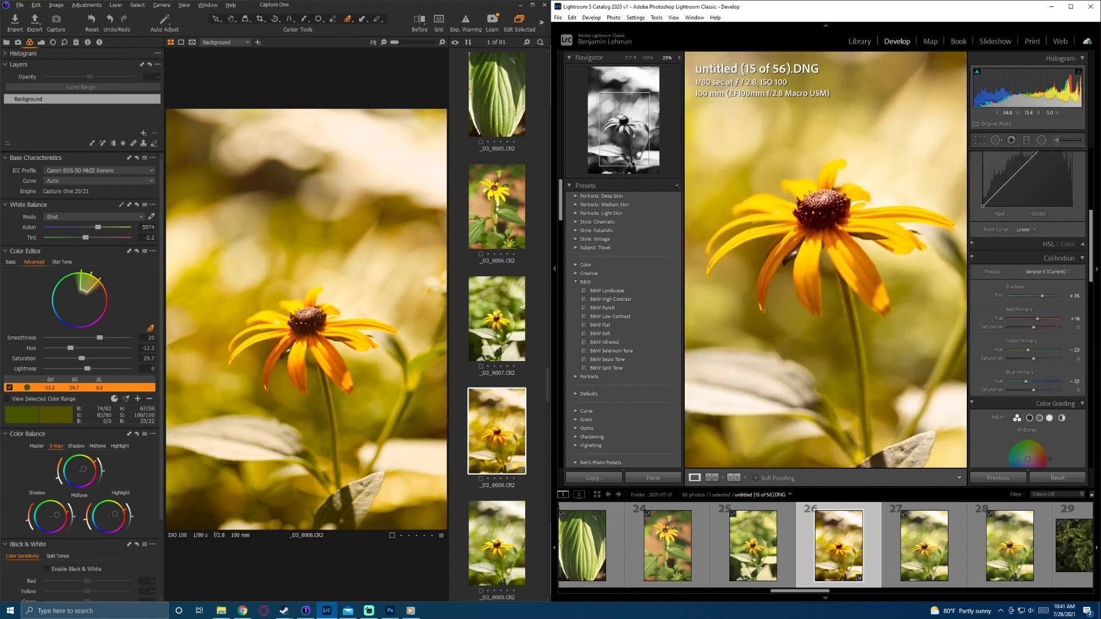
scroll(825, 260, up, 5)
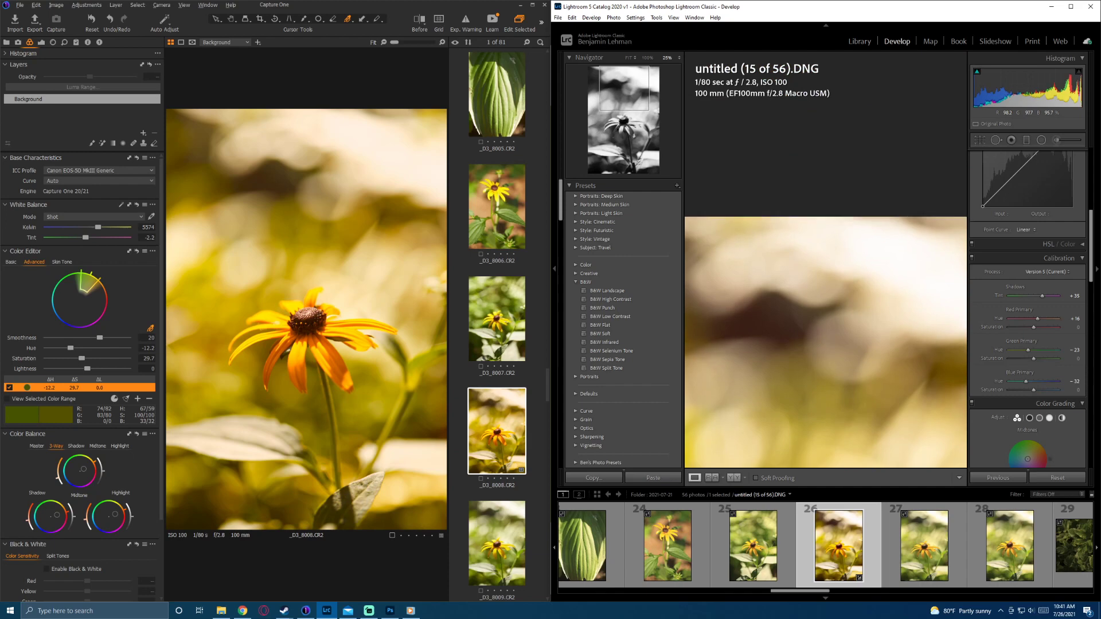
key(z)
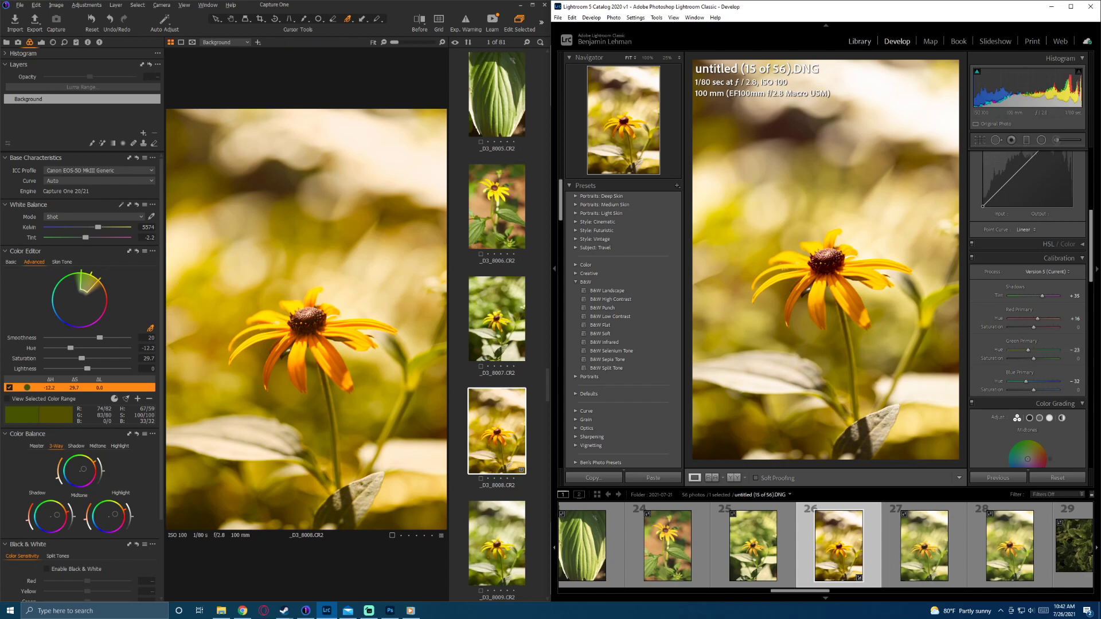
Step: Browse Lightroom's portrait collections, and bring the autumn close-up of the young man in the purple jacket into Develop
key(g)
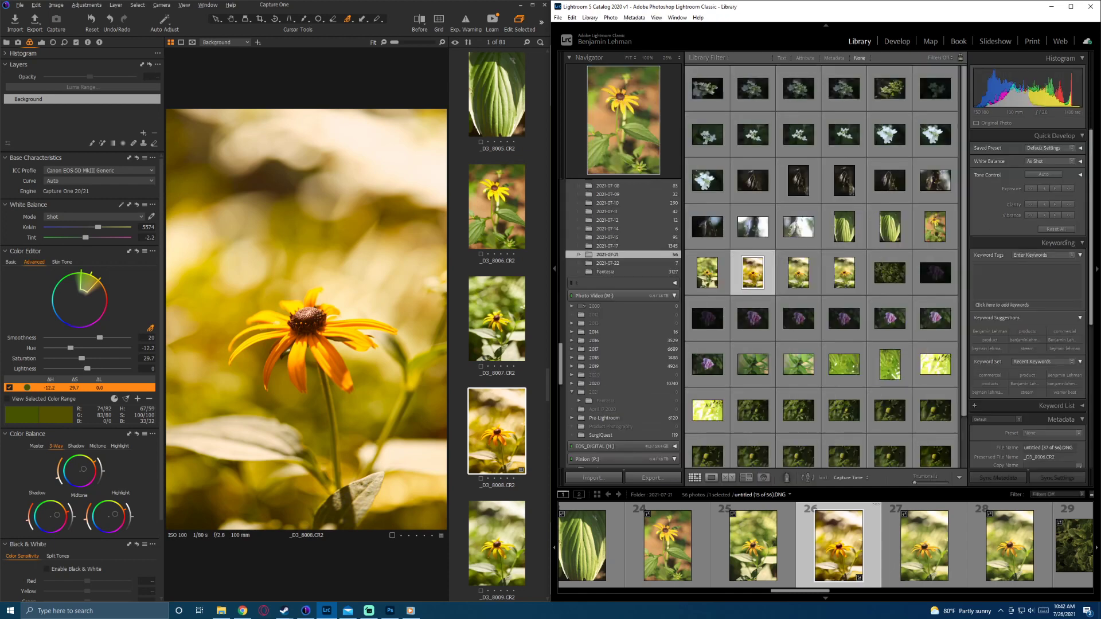
scroll(623, 321, down, 10)
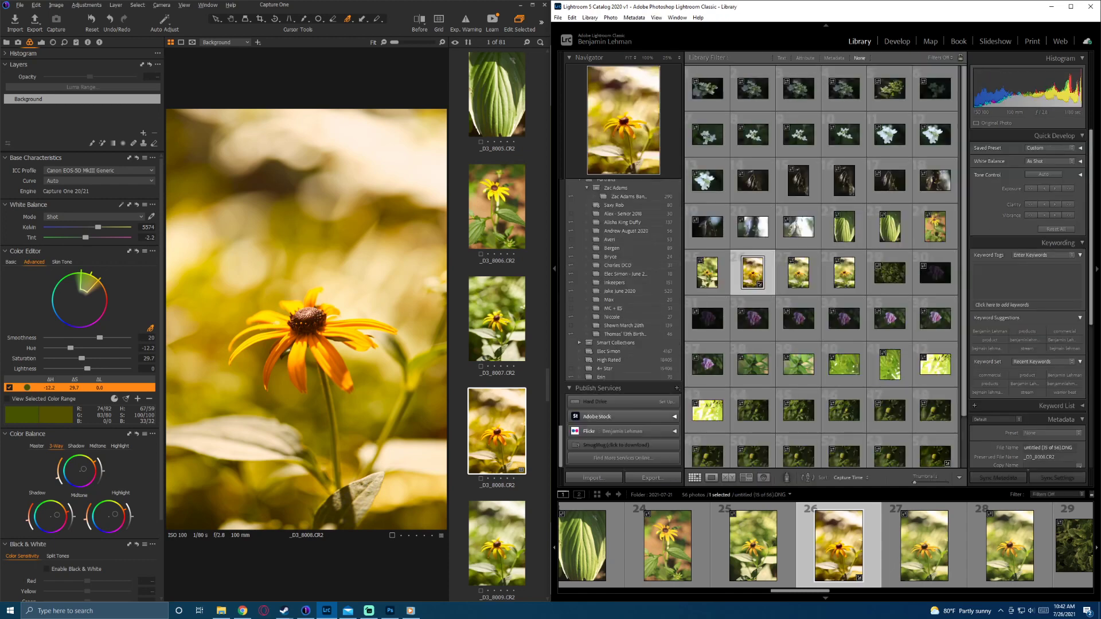
scroll(615, 314, up, 3)
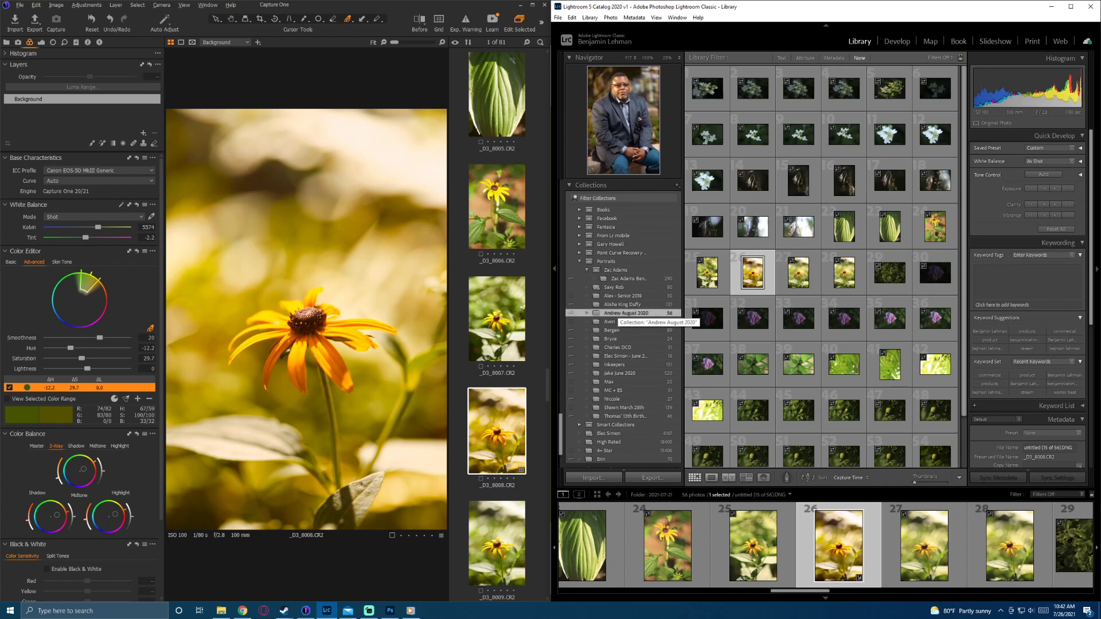
click(625, 313)
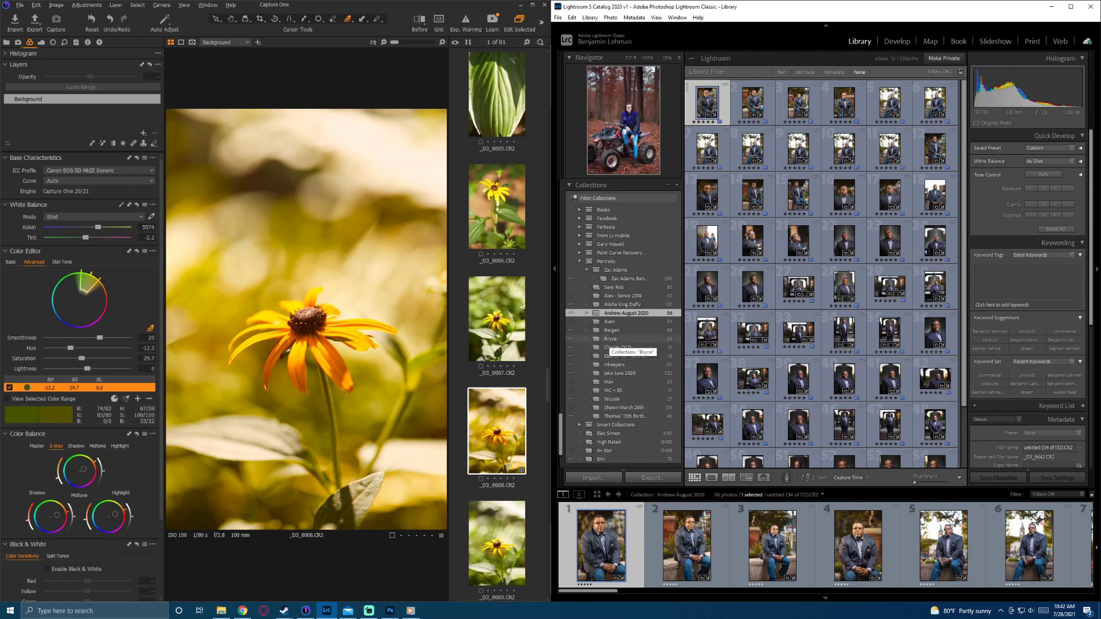
click(608, 340)
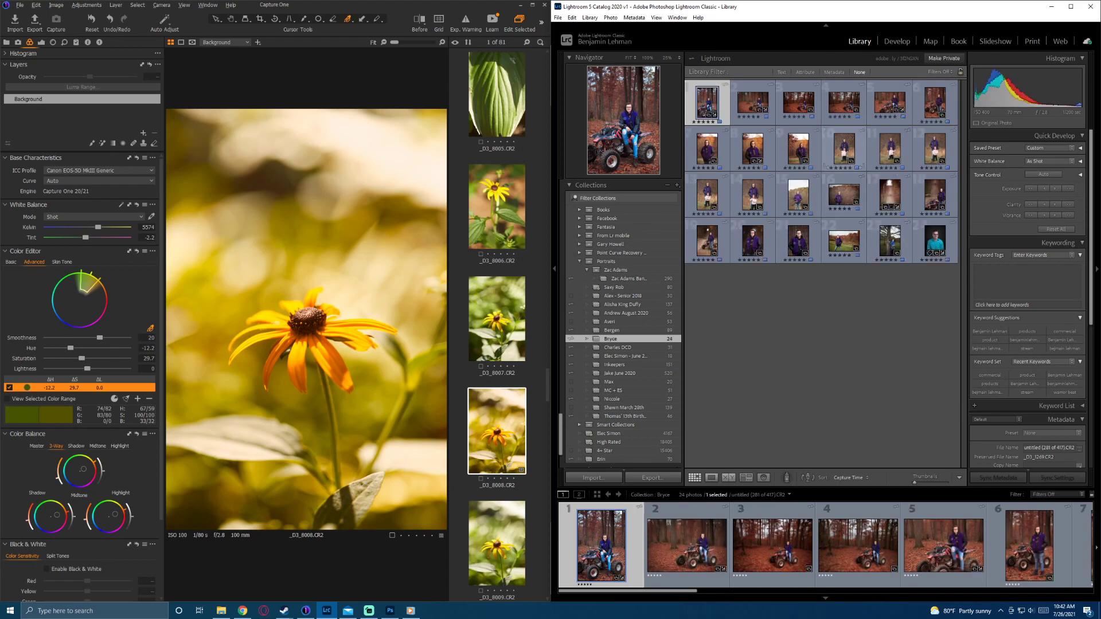
click(872, 120)
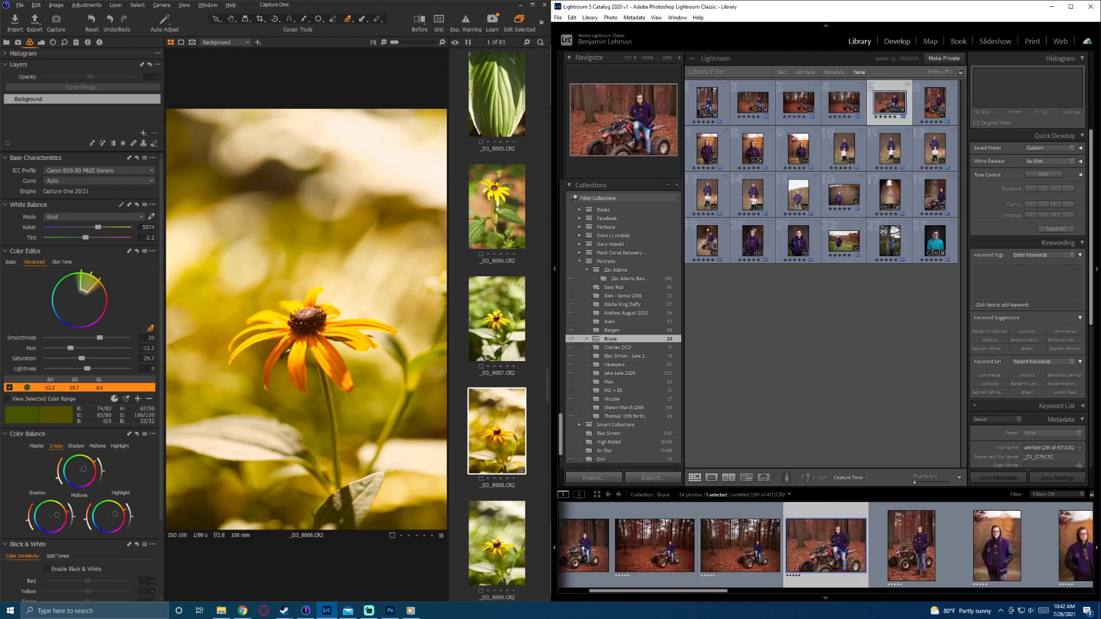
click(752, 149)
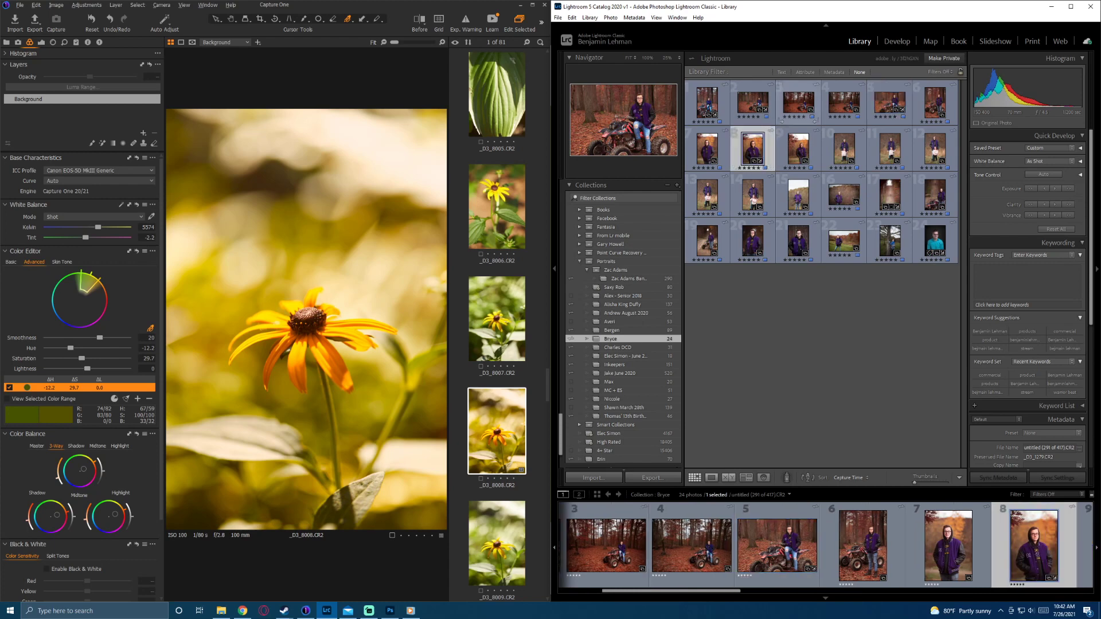
key(d)
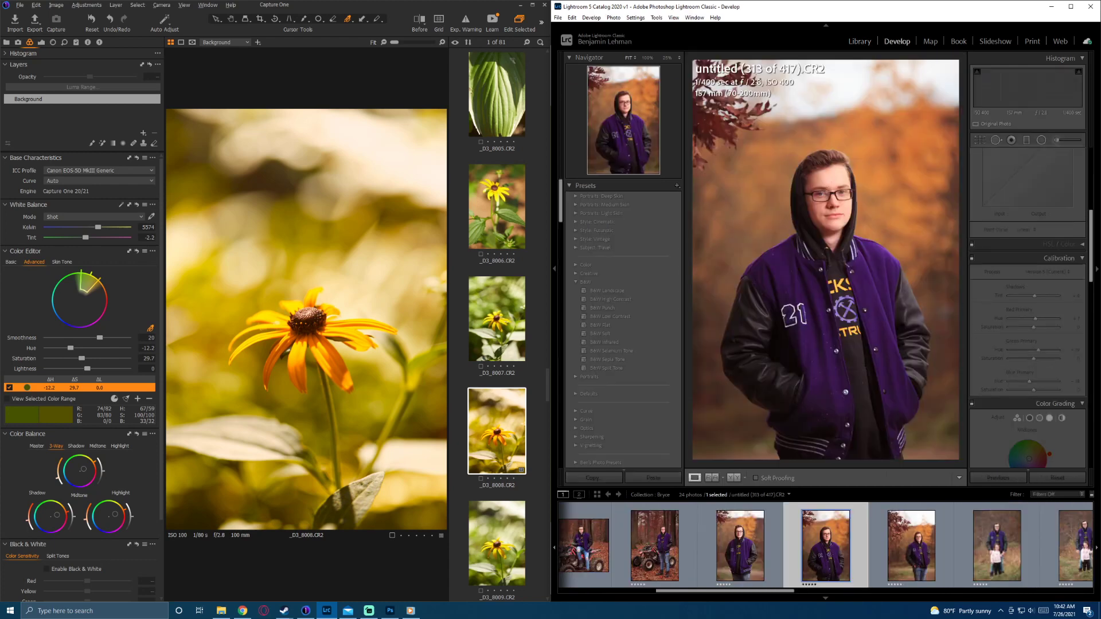
Step: Create a virtual copy of the purple jacket portrait, reset its develop settings, and check its crop
right_click(818, 278)
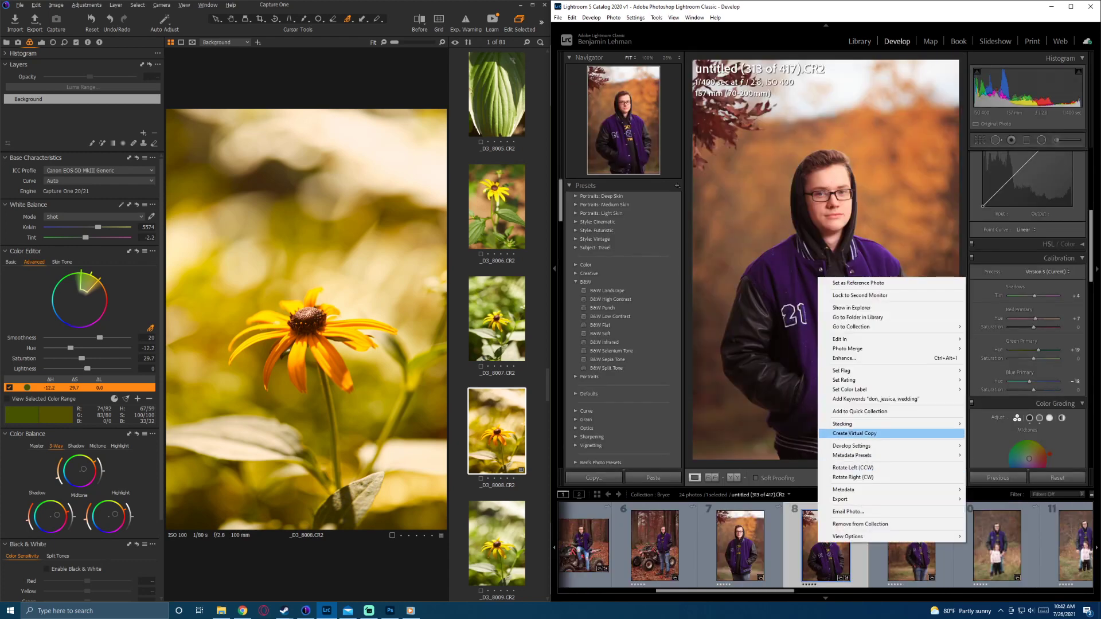
click(851, 433)
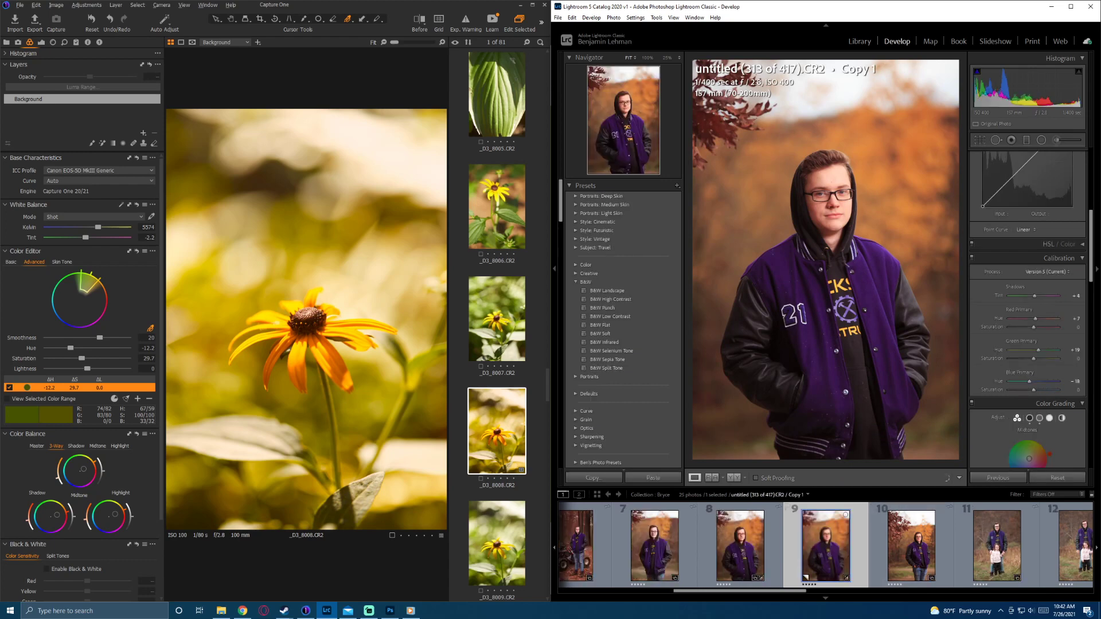
click(614, 18)
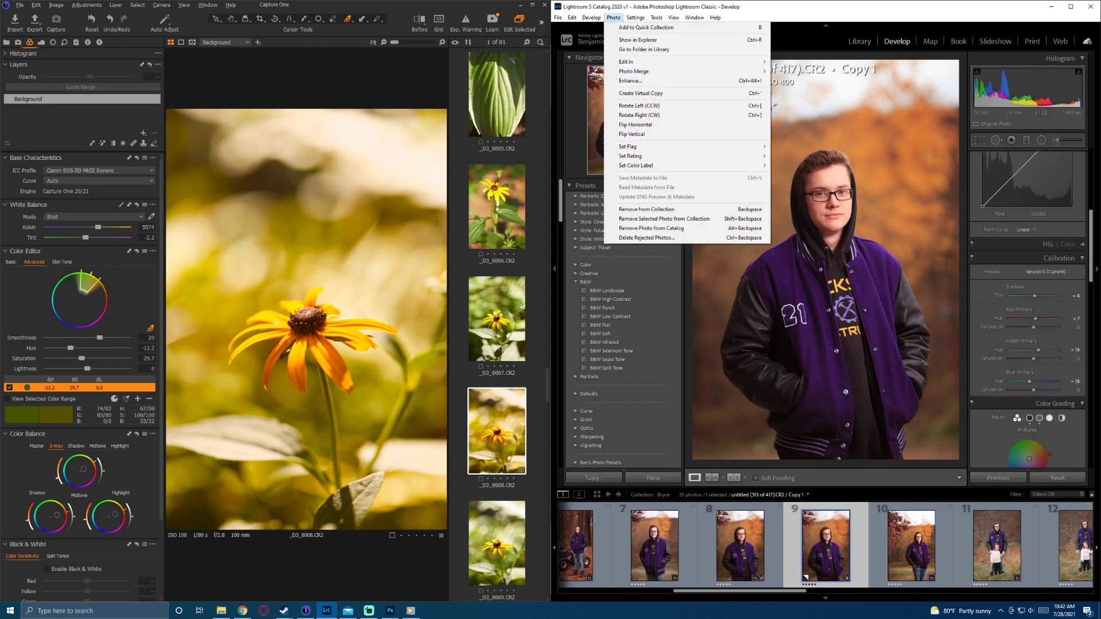
click(645, 28)
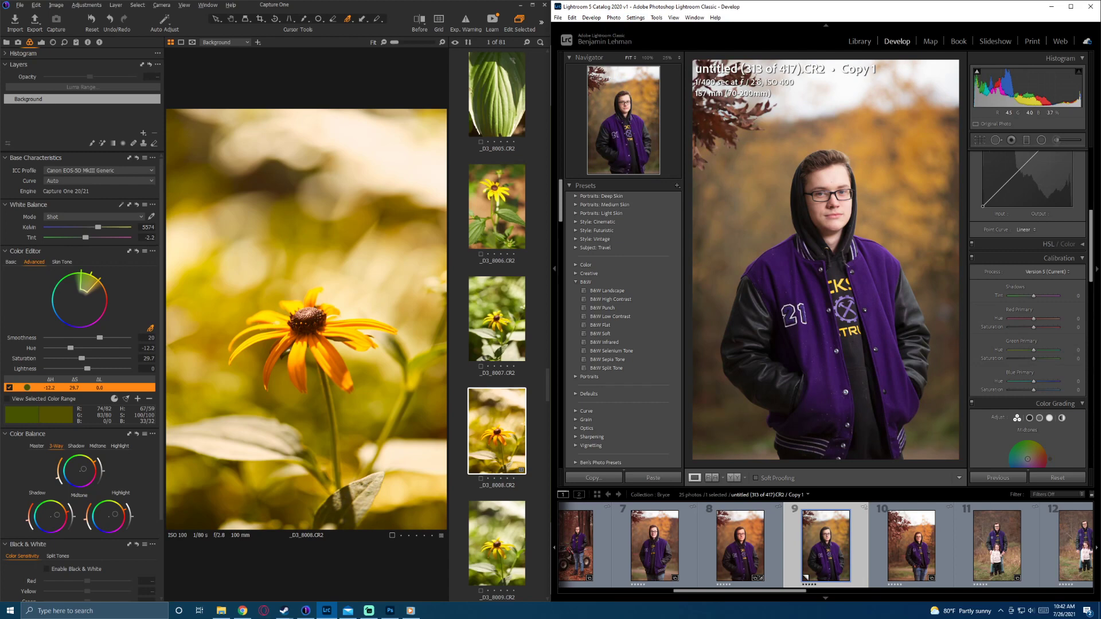
key(r)
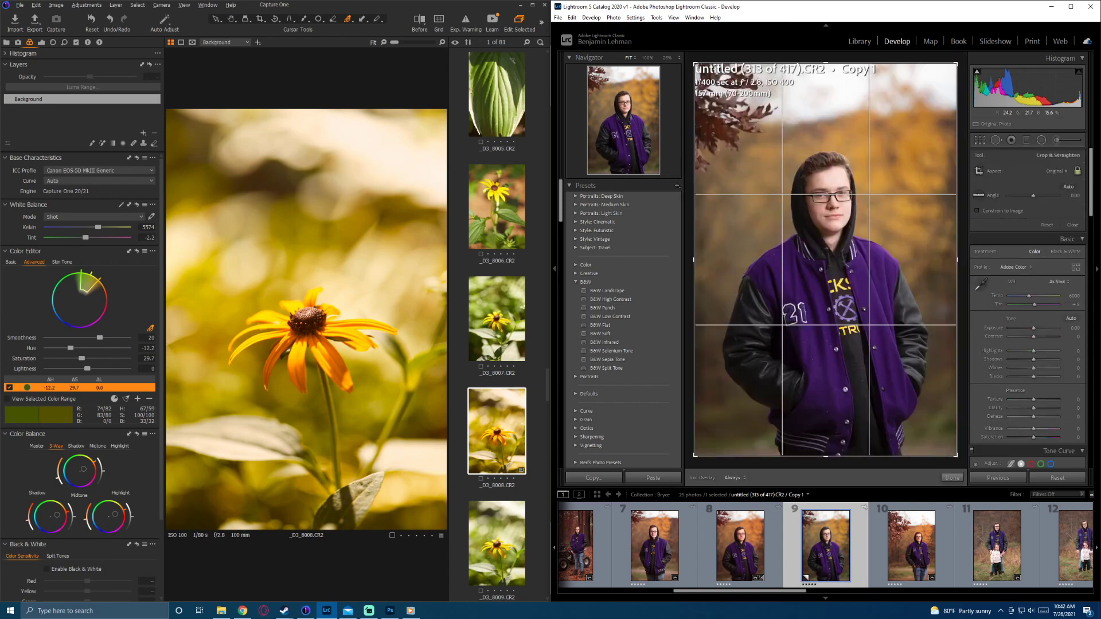
key(r)
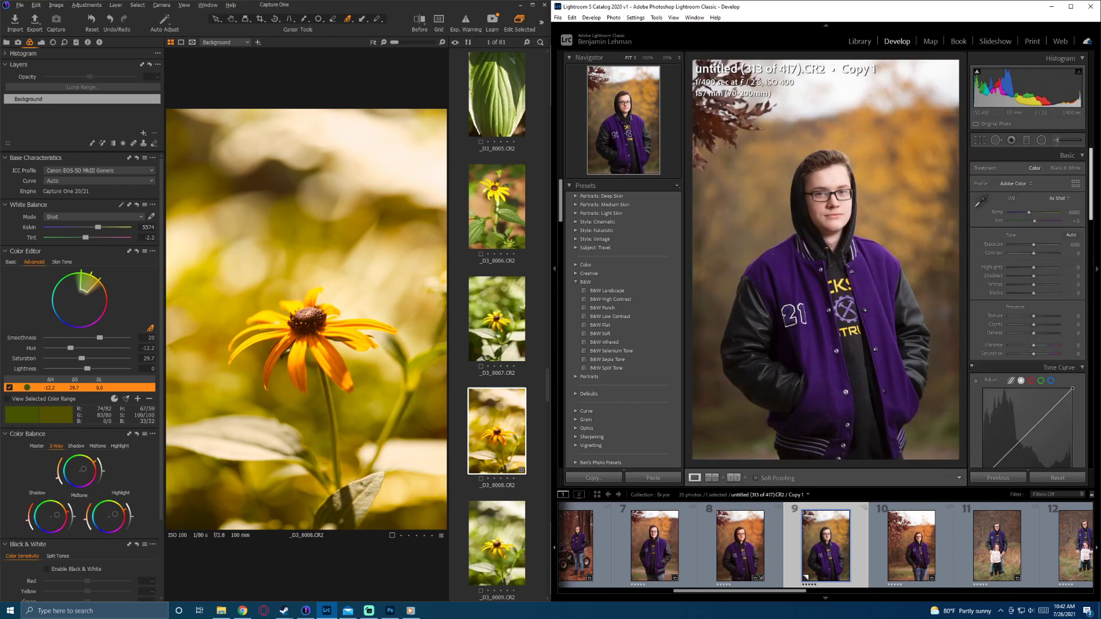
Step: Look through the portrait's calibration, color grading, transform and effects settings, and expand the HSL / Color adjustments
scroll(1027, 309, down, 12)
scroll(1027, 309, down, 4)
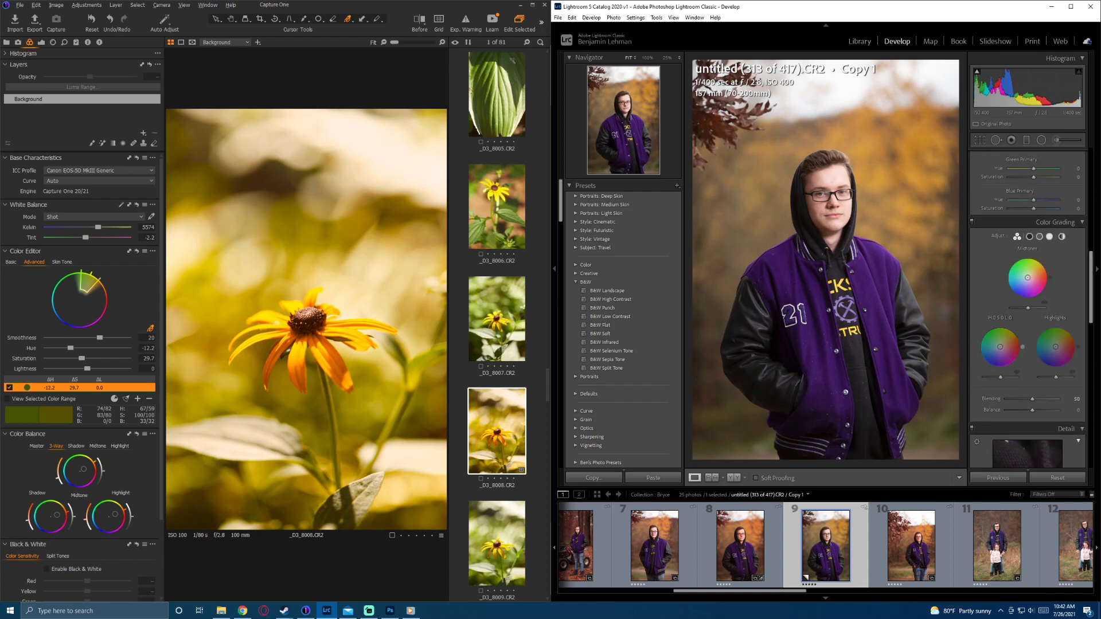
scroll(1027, 309, up, 15)
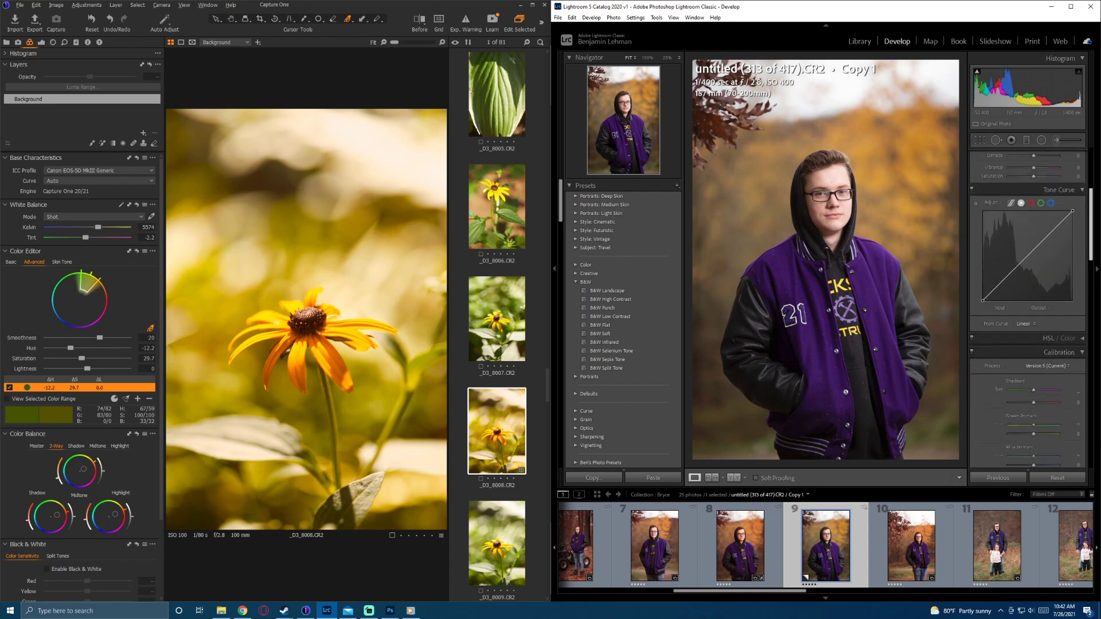
scroll(1027, 310, down, 15)
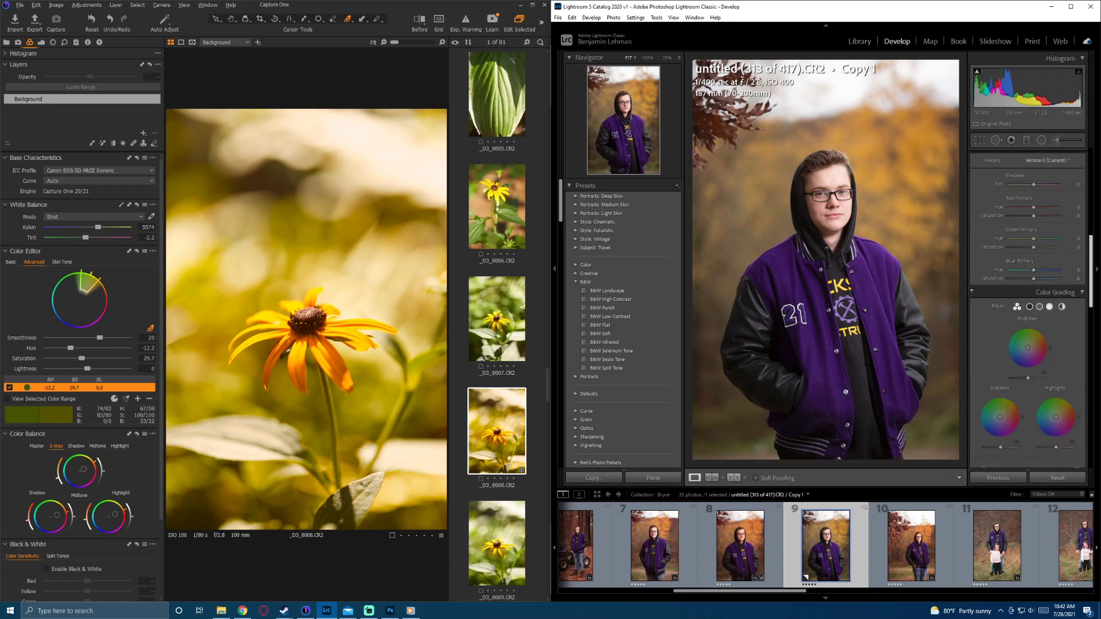
scroll(1027, 310, down, 3)
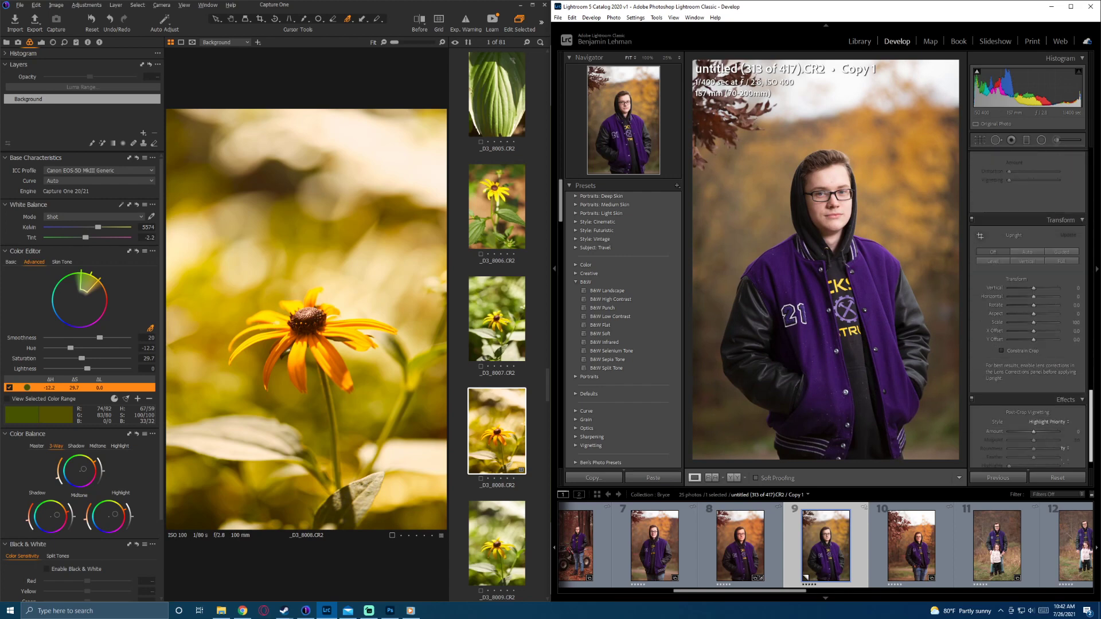
scroll(1027, 310, up, 10)
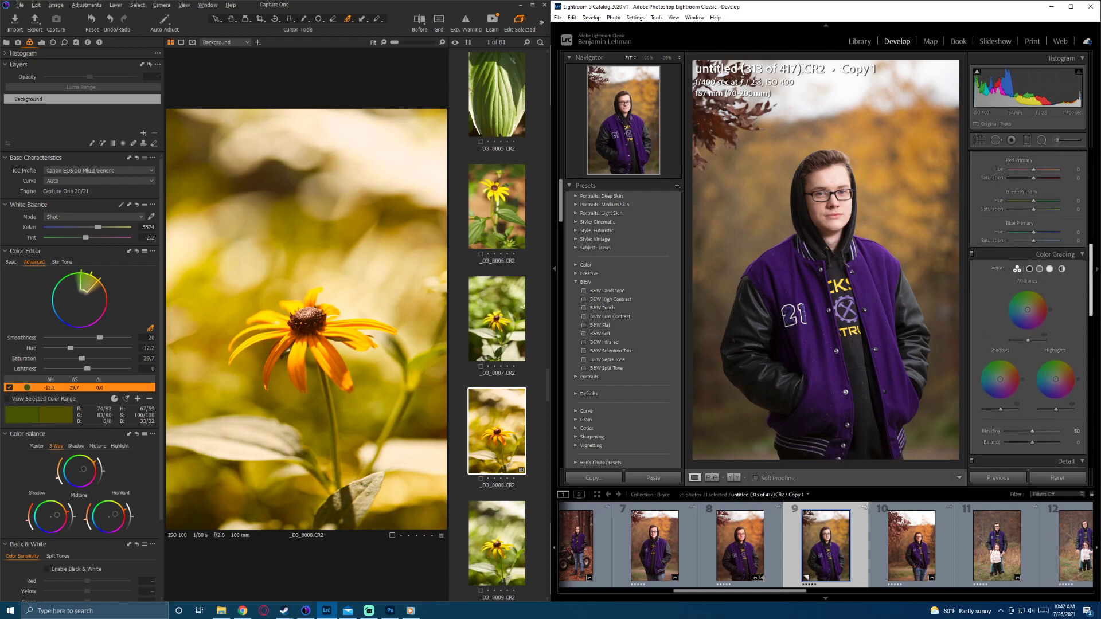
click(1058, 320)
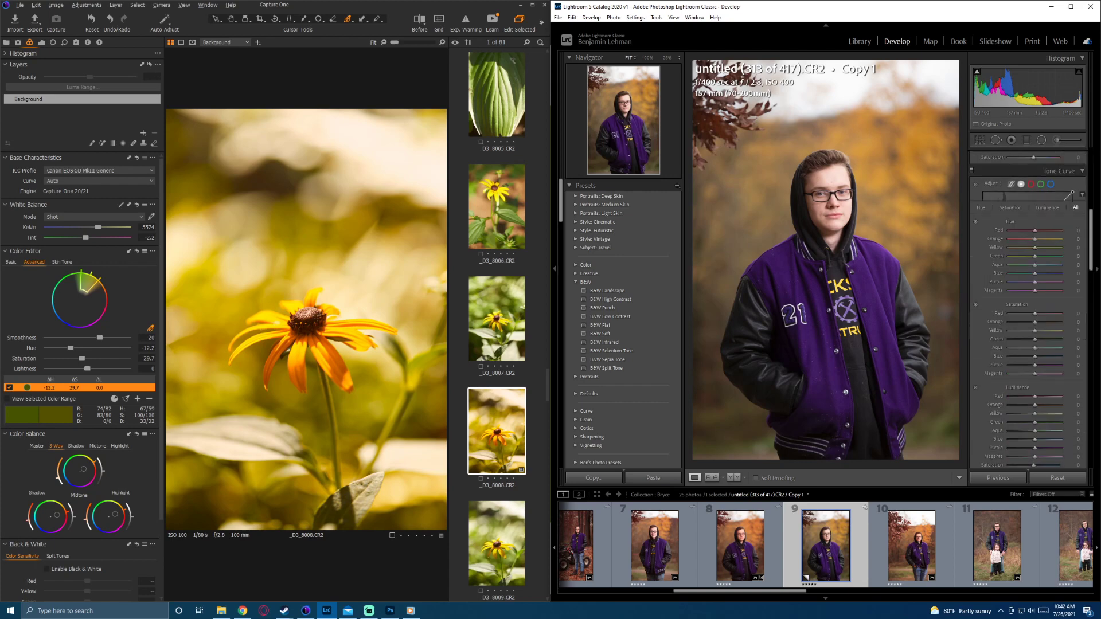
Step: Set the portrait's calibration shadow tint to +39 and blue primary hue to about -54, slightly lower the red and green hues, and compare before and after
scroll(1028, 309, down, 6)
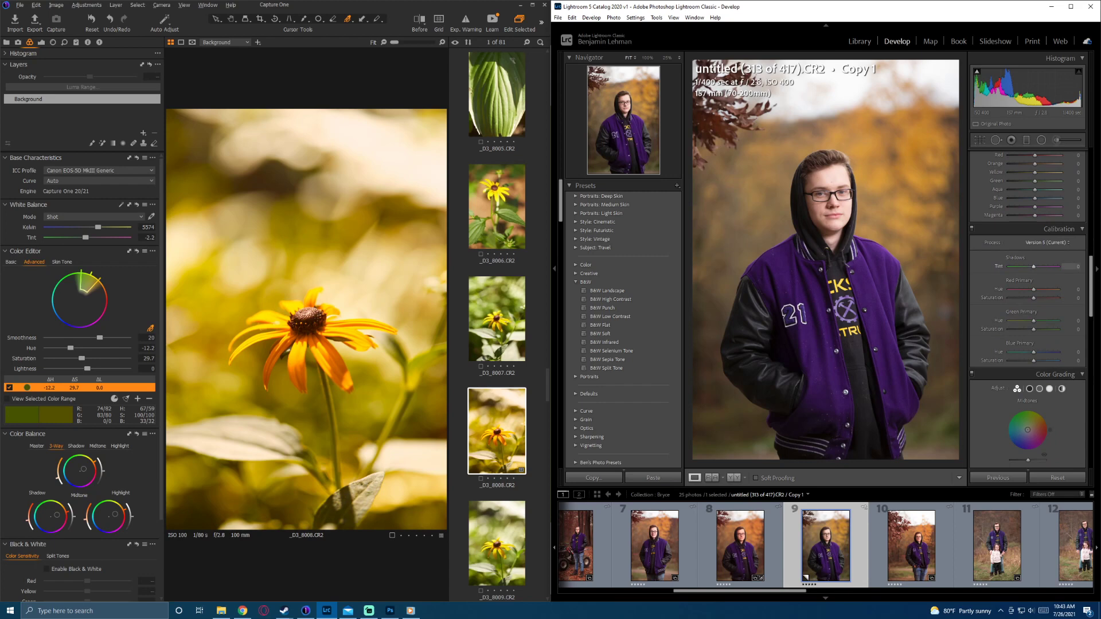
drag(1033, 266, 1020, 351)
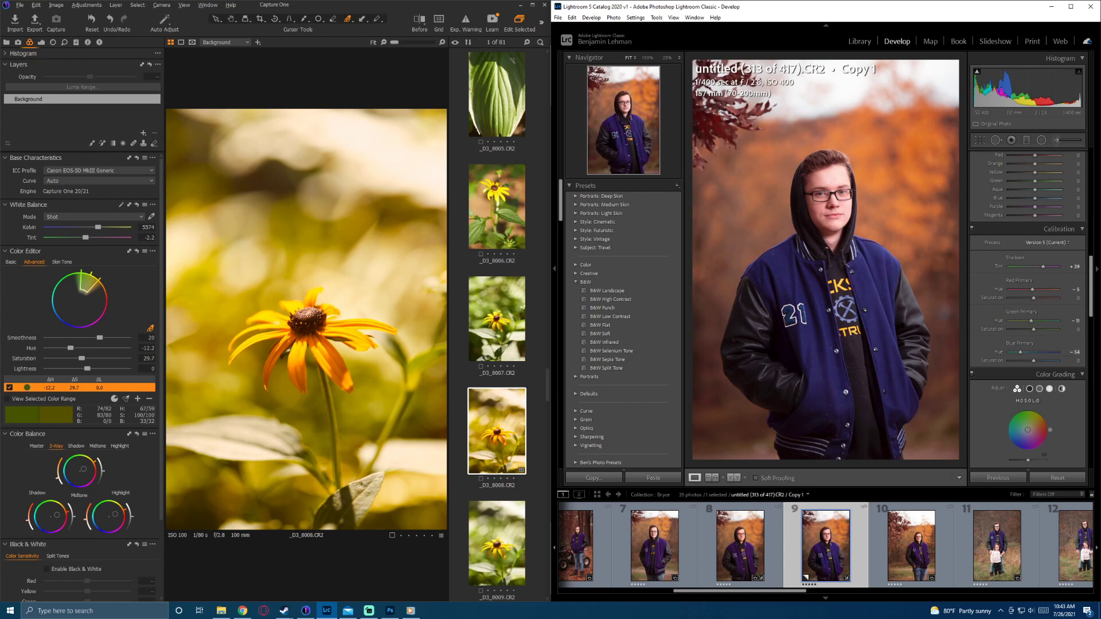
key(backslash)
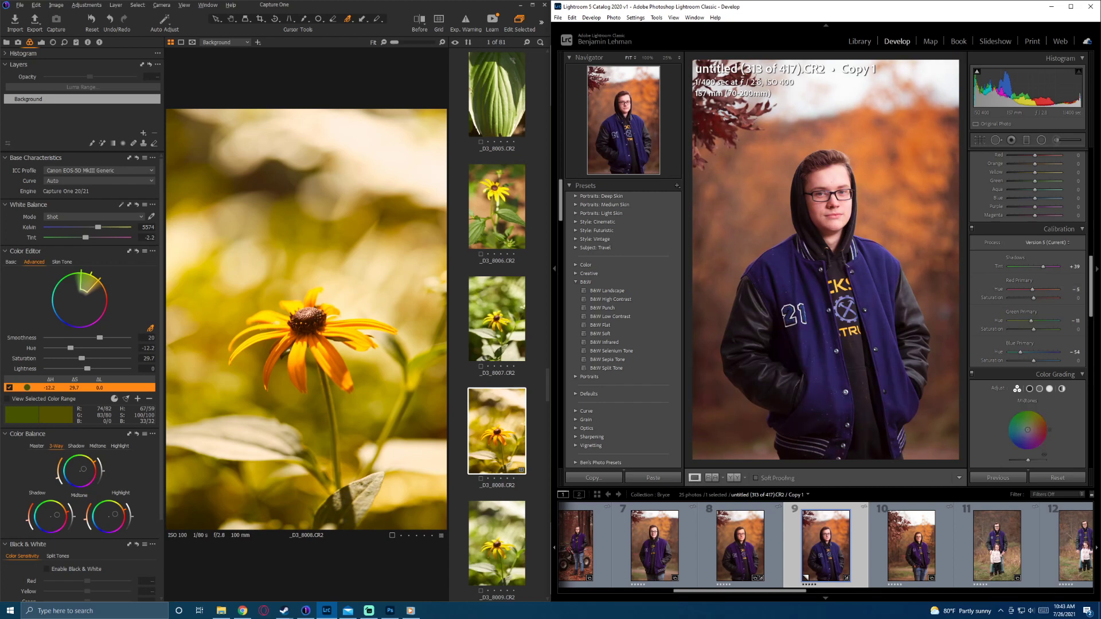
Step: Browse the color profiles for the purple jacket portrait and apply the Camera Landscape profile
scroll(1027, 286, up, 10)
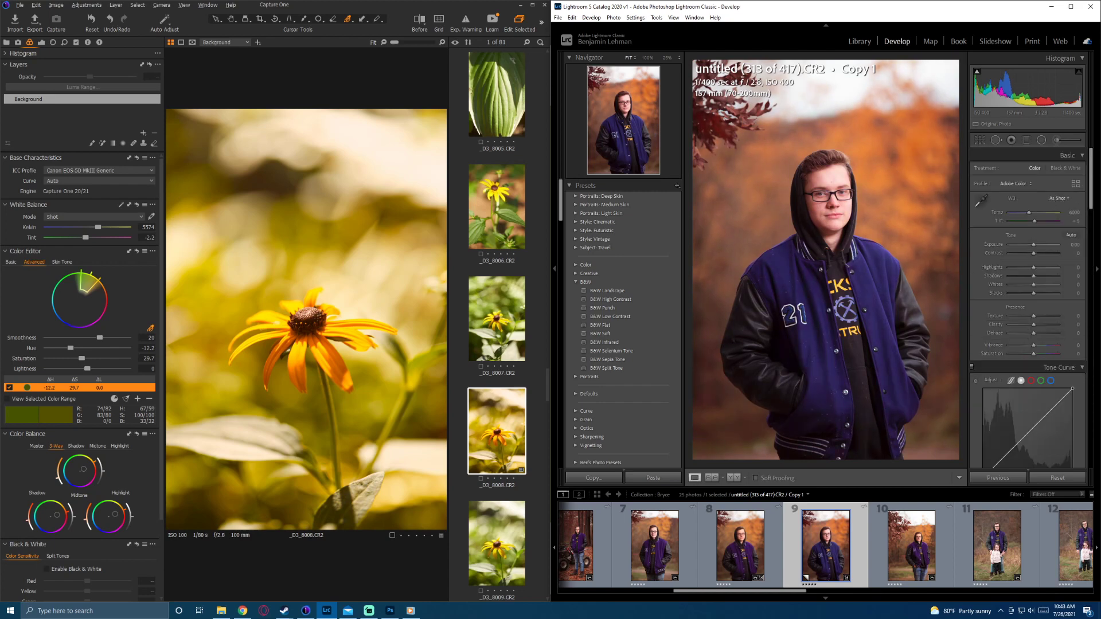
click(1075, 183)
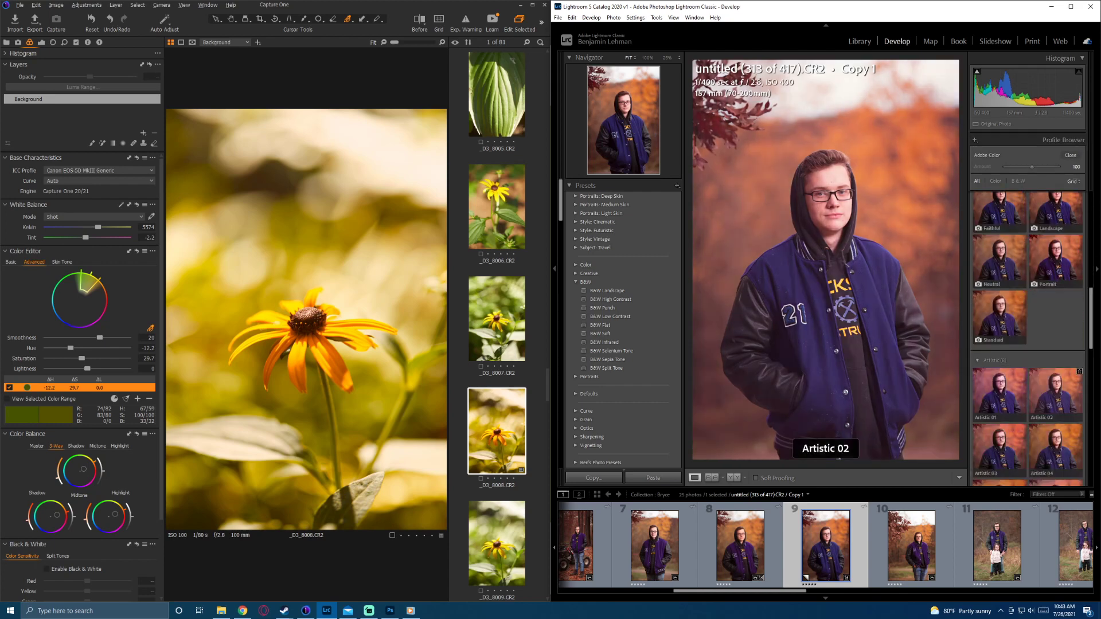
scroll(1056, 395, down, 2)
scroll(1056, 396, up, 3)
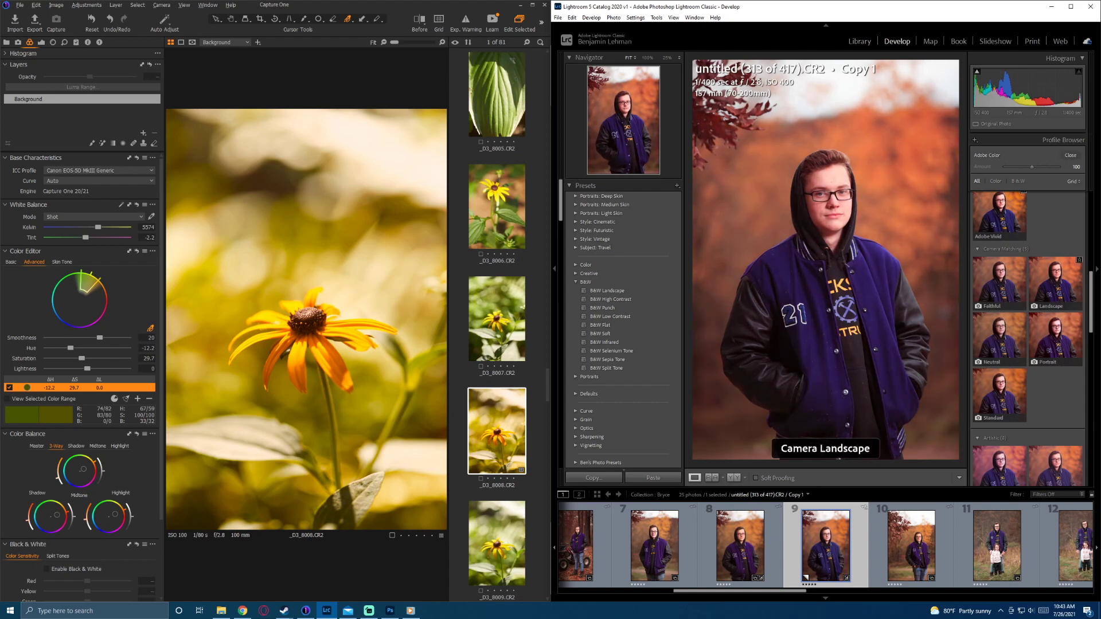
double_click(1055, 283)
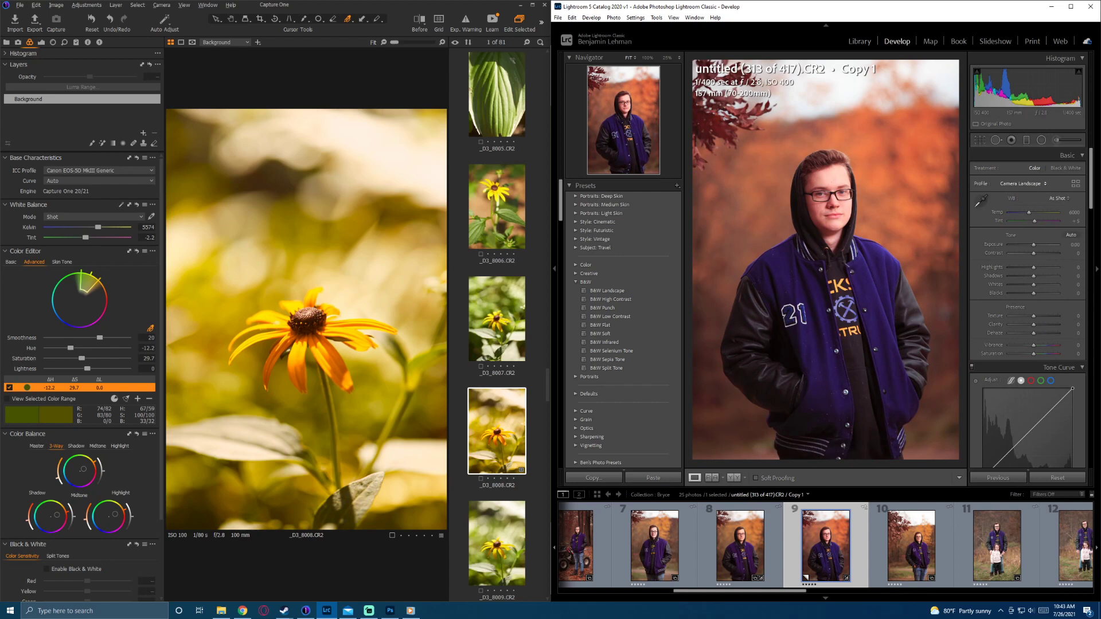
Step: Straighten the portrait by rotating its crop to an angle of about 1.81 and apply the crop
key(r)
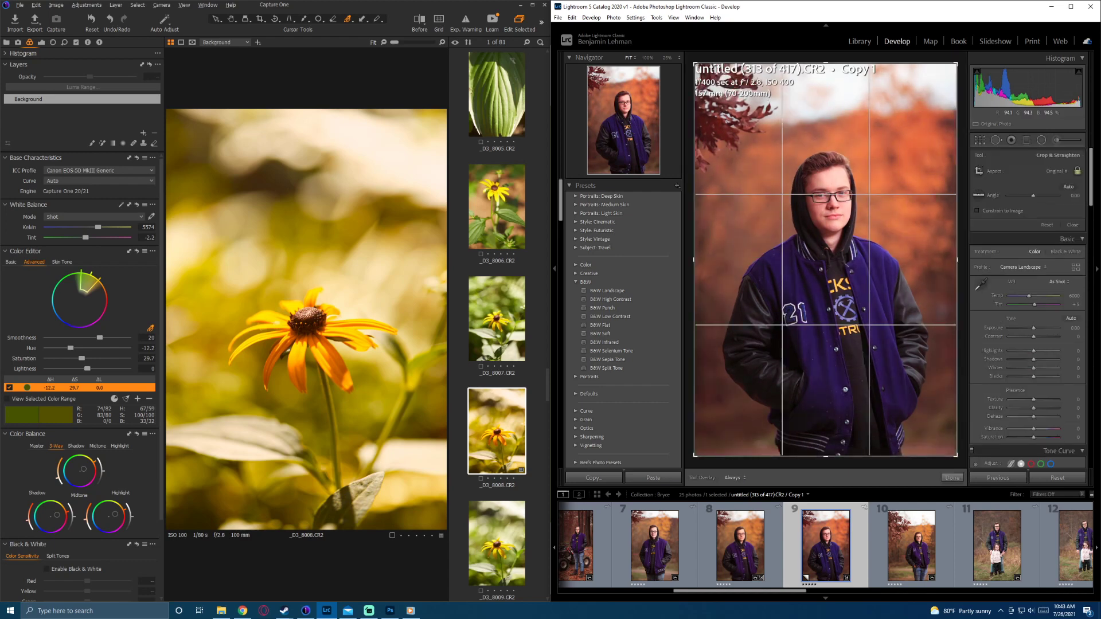
drag(963, 276, 963, 283)
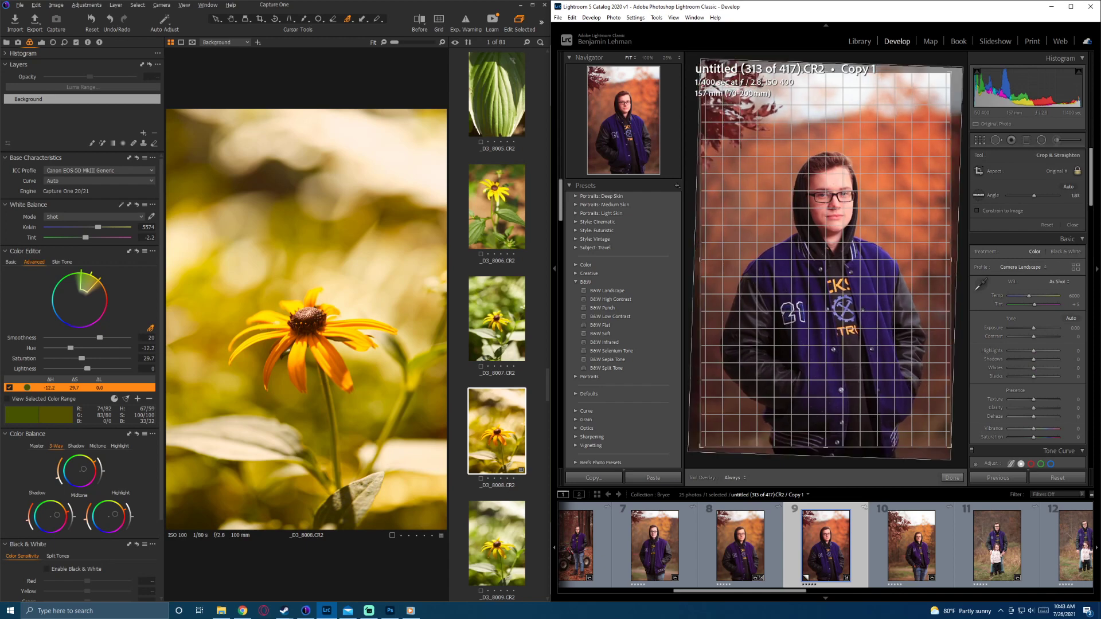
key(Return)
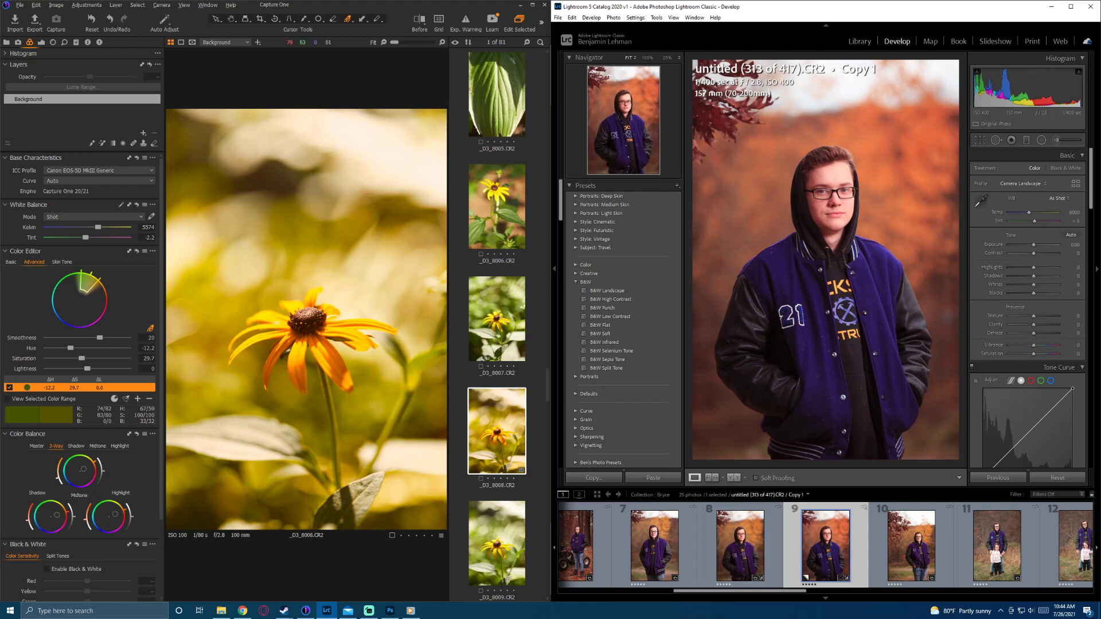
Step: Look over the portrait's HSL, calibration and color grading settings
scroll(1067, 391, down, 10)
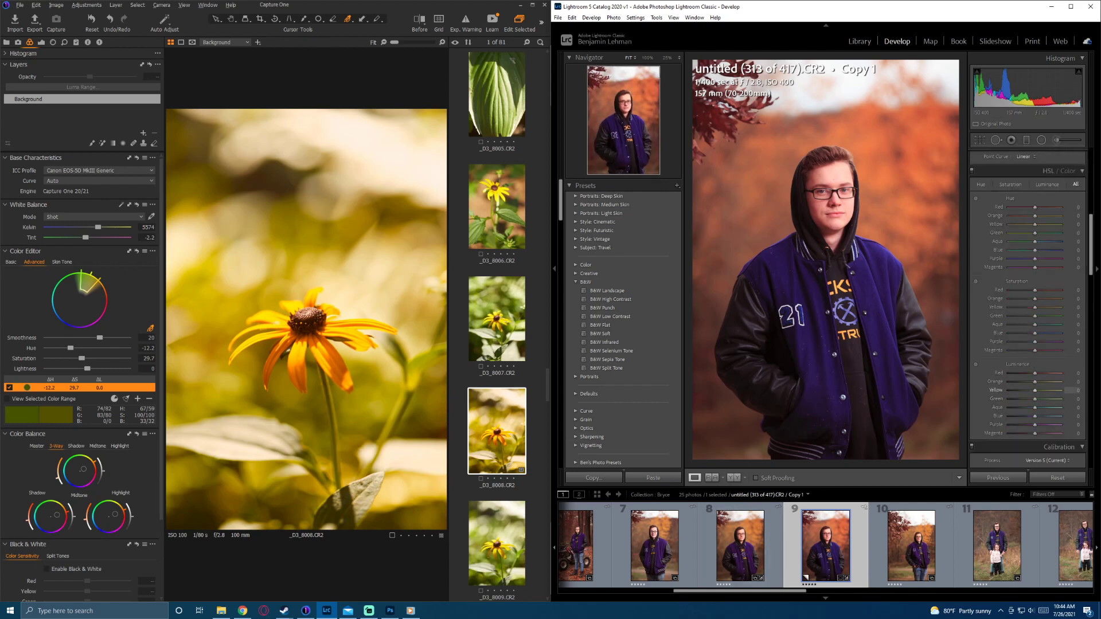
scroll(1067, 391, down, 8)
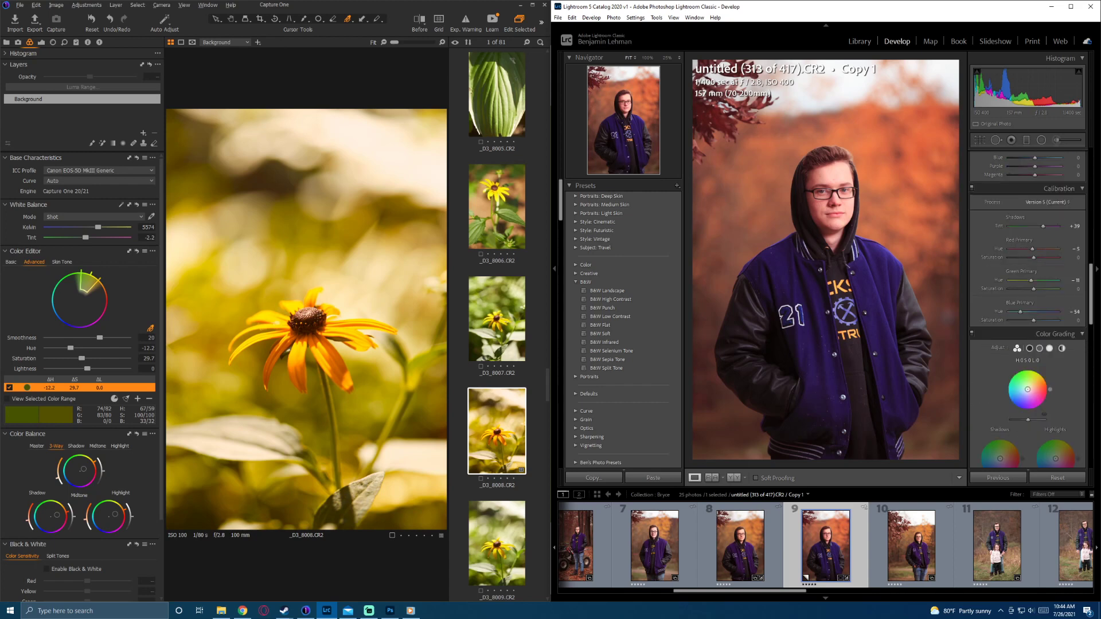
scroll(1027, 286, up, 2)
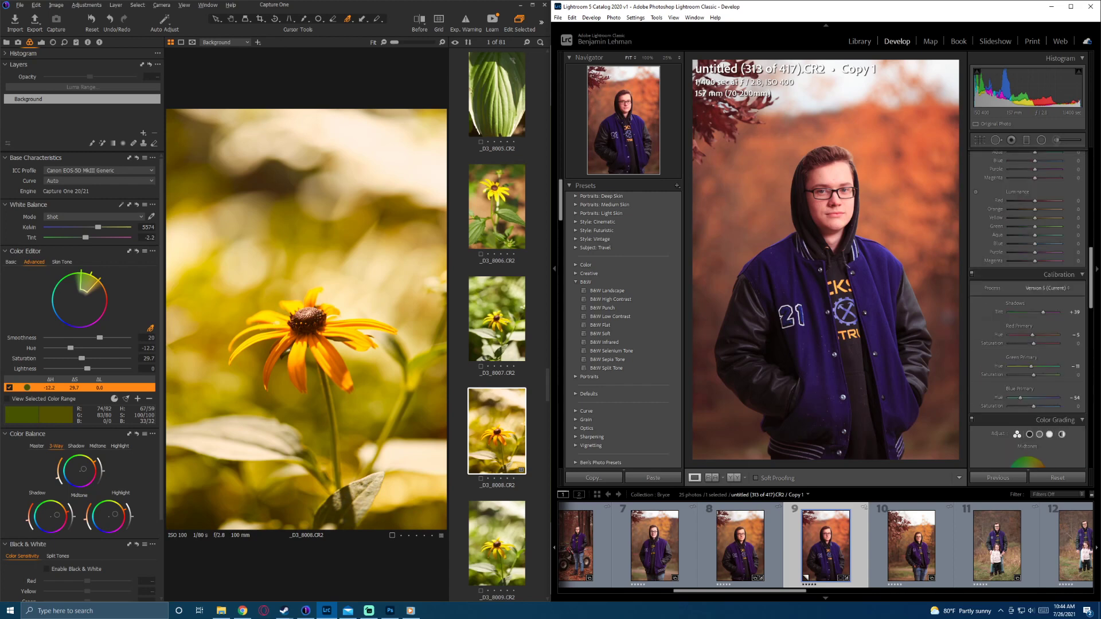